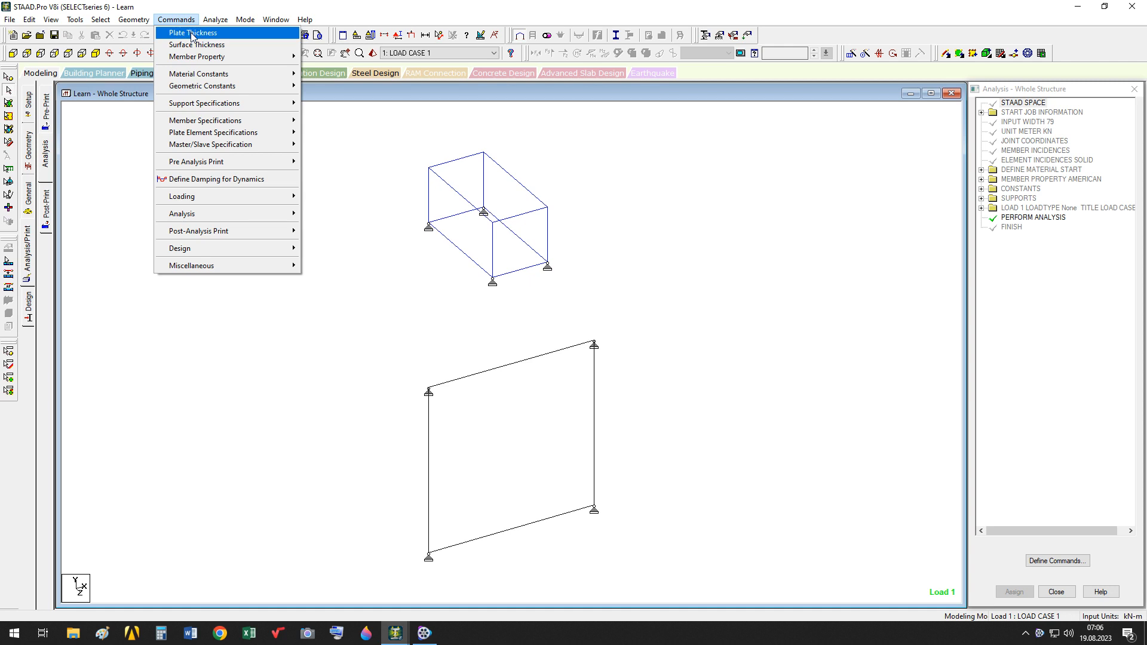
left_click(189, 21)
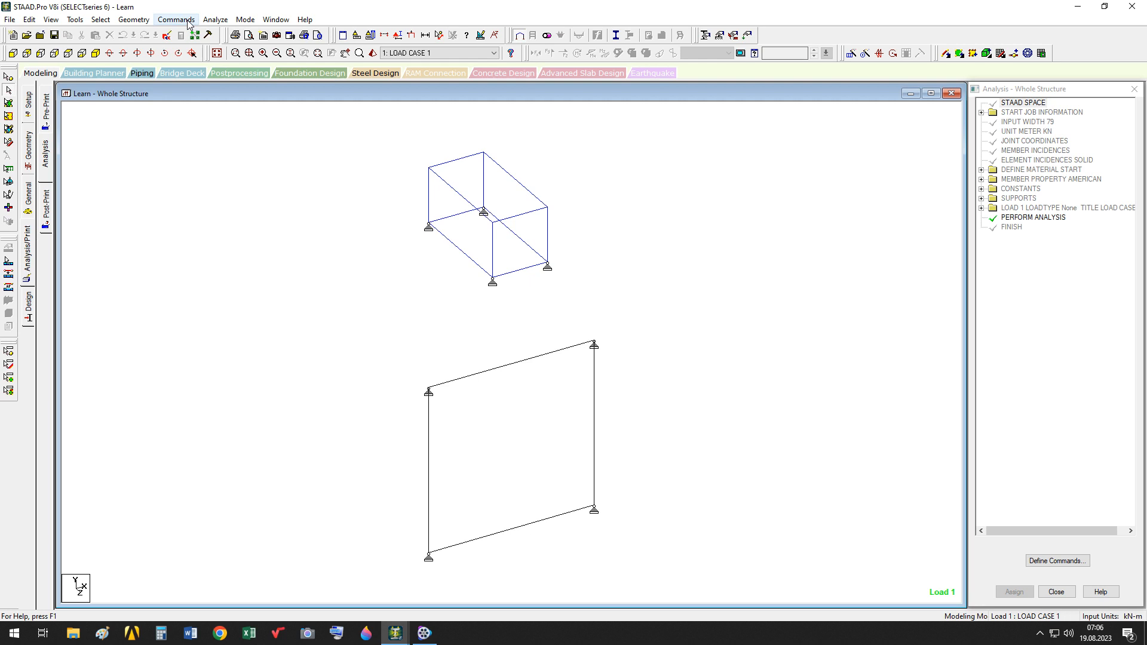
left_click(245, 20)
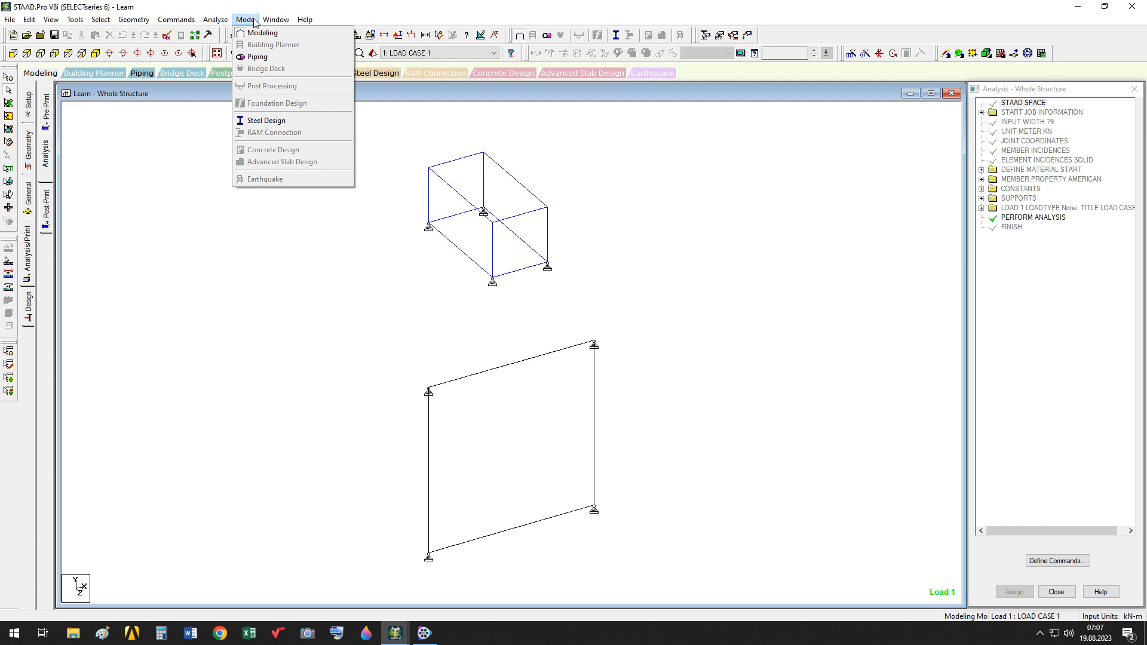
left_click(254, 22)
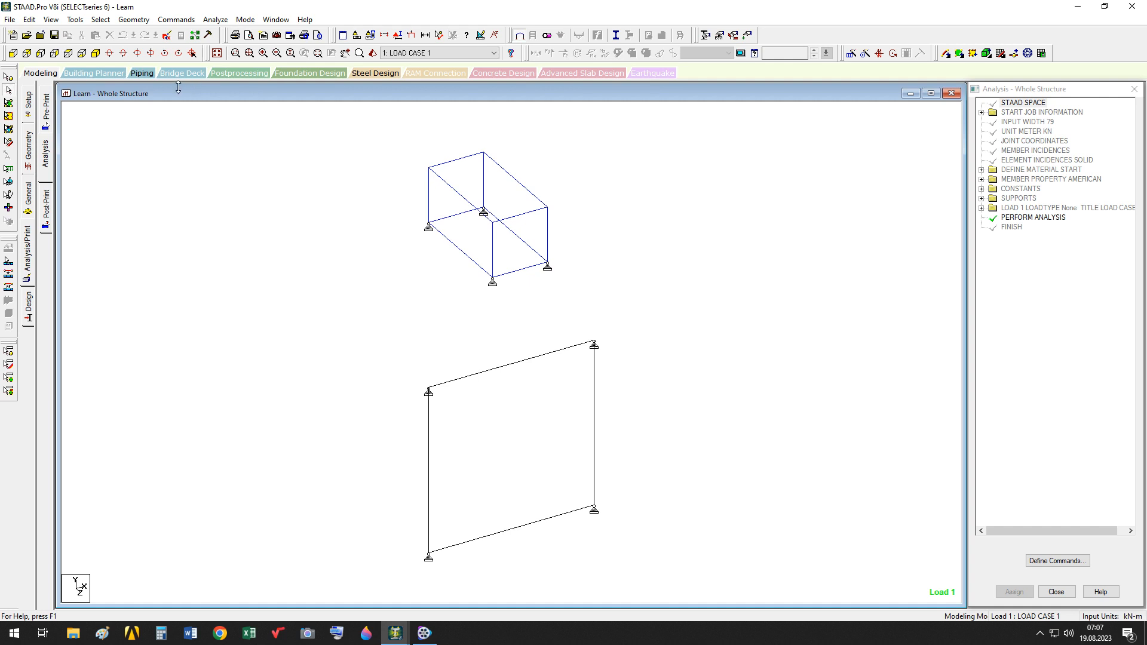
left_click(186, 21)
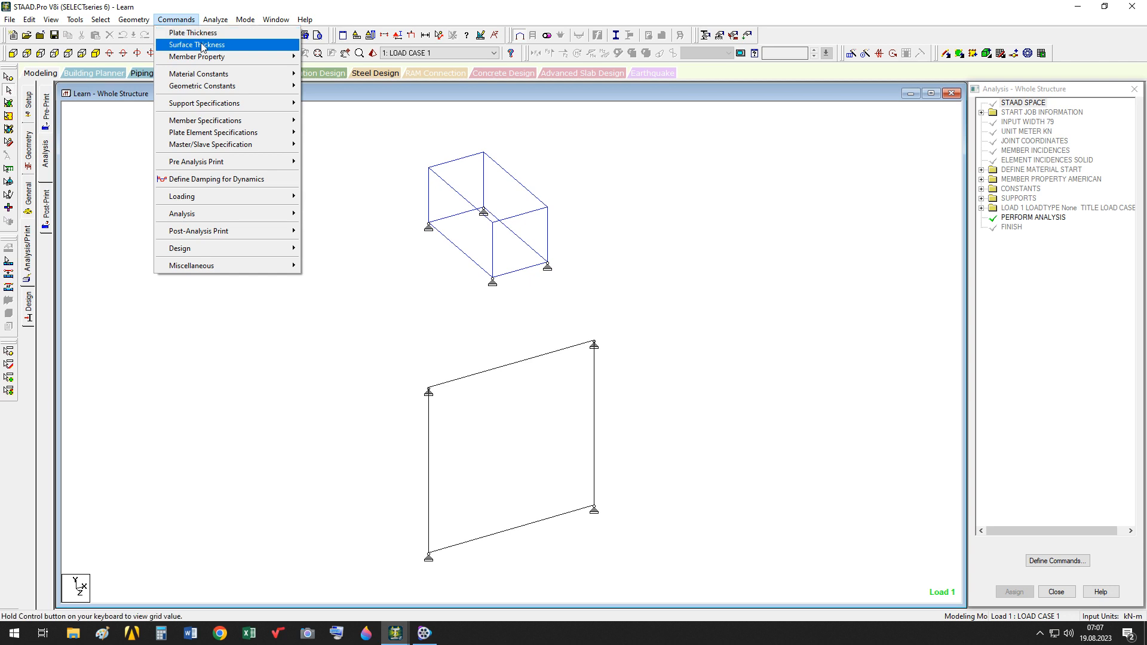
mouse_move(212, 59)
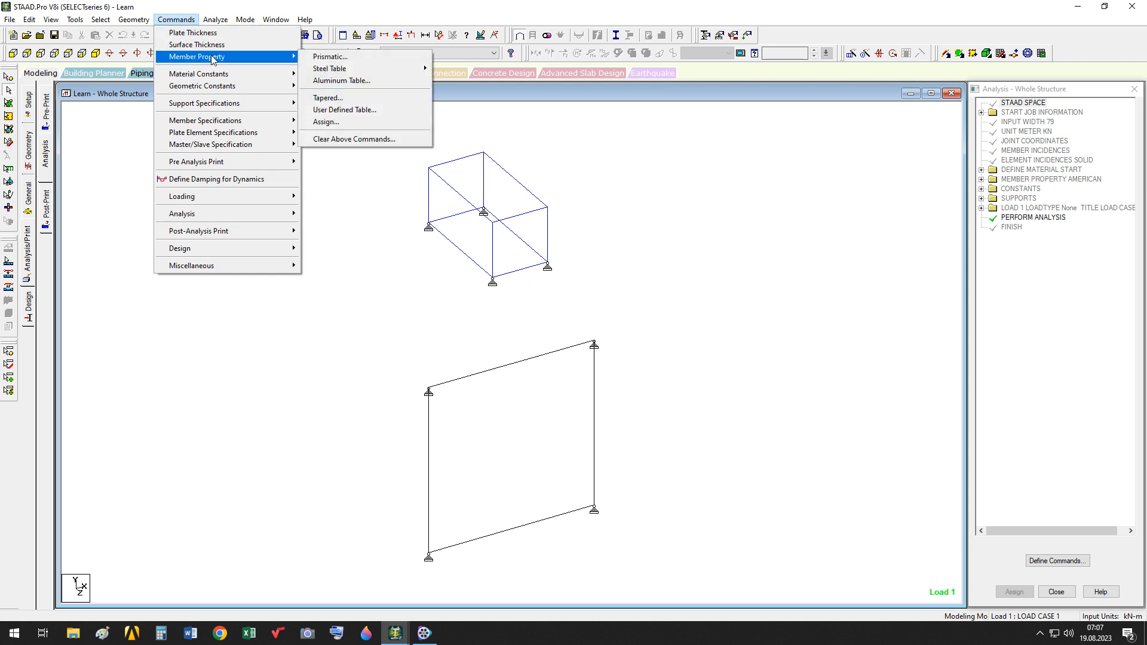
left_click(334, 186)
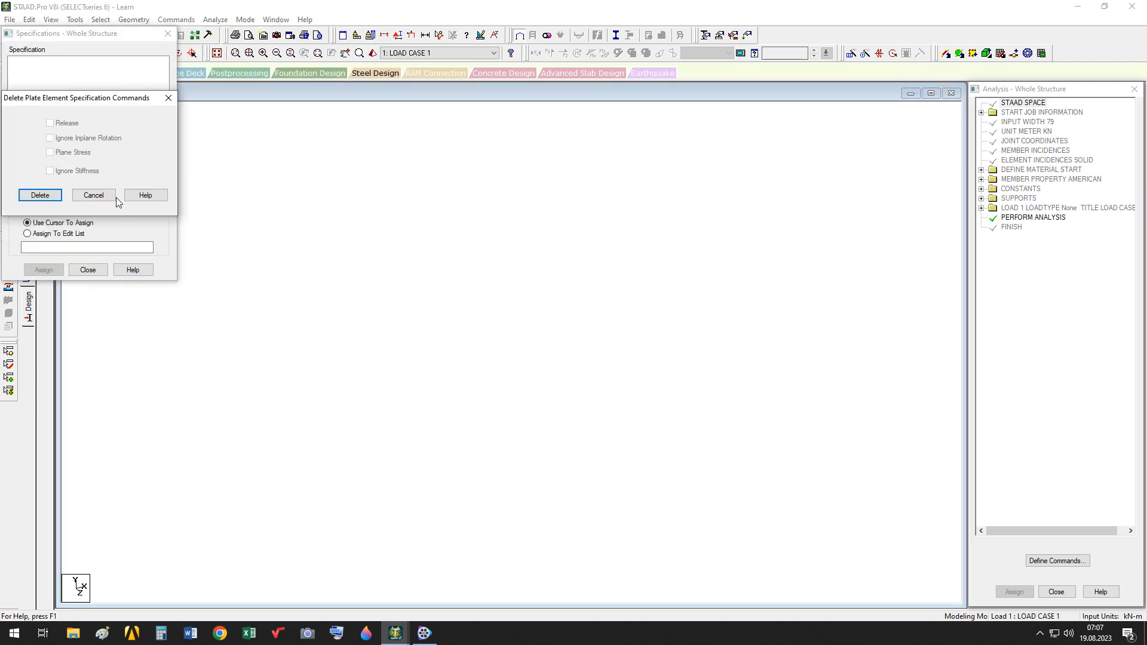
left_click(94, 195)
left_click(88, 269)
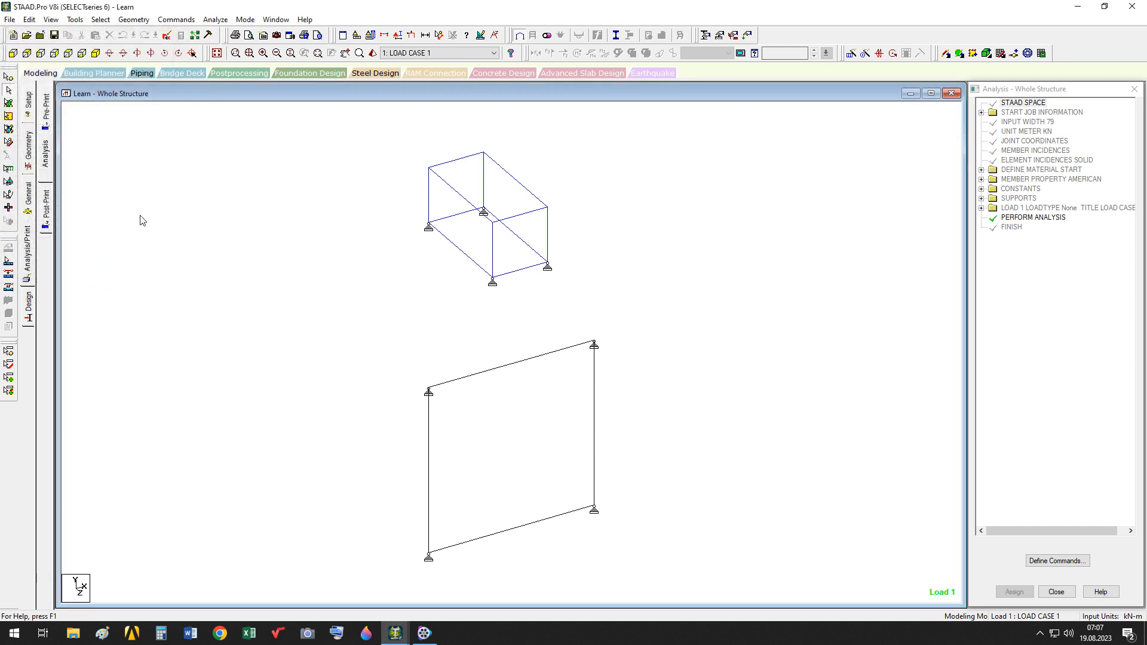
left_click(177, 19)
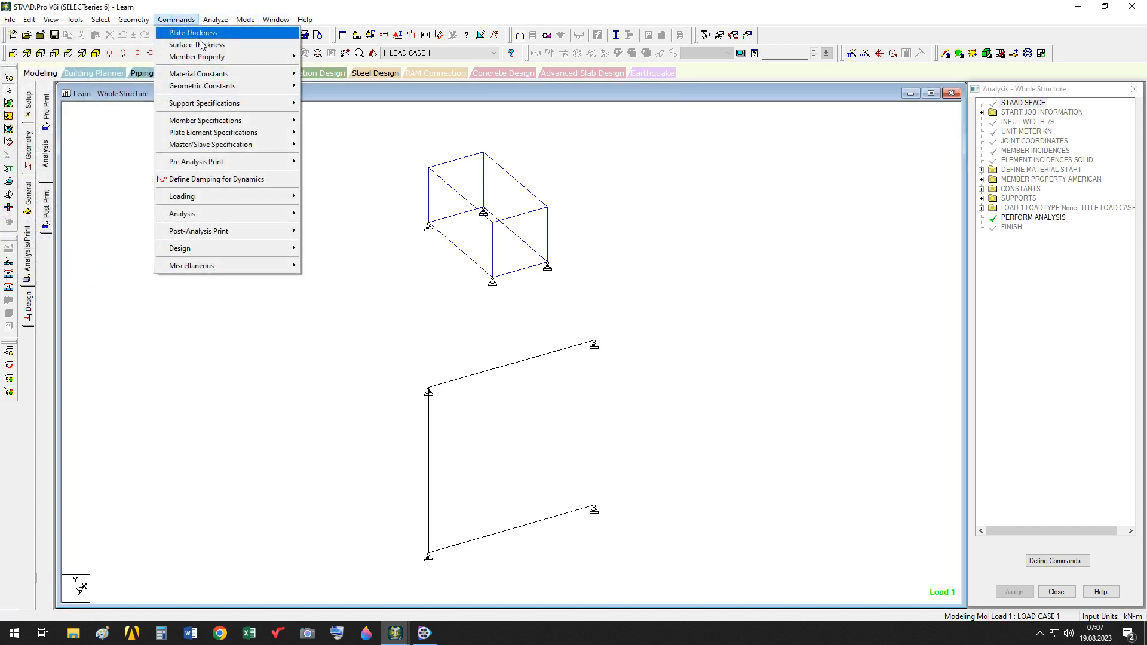
left_click(214, 341)
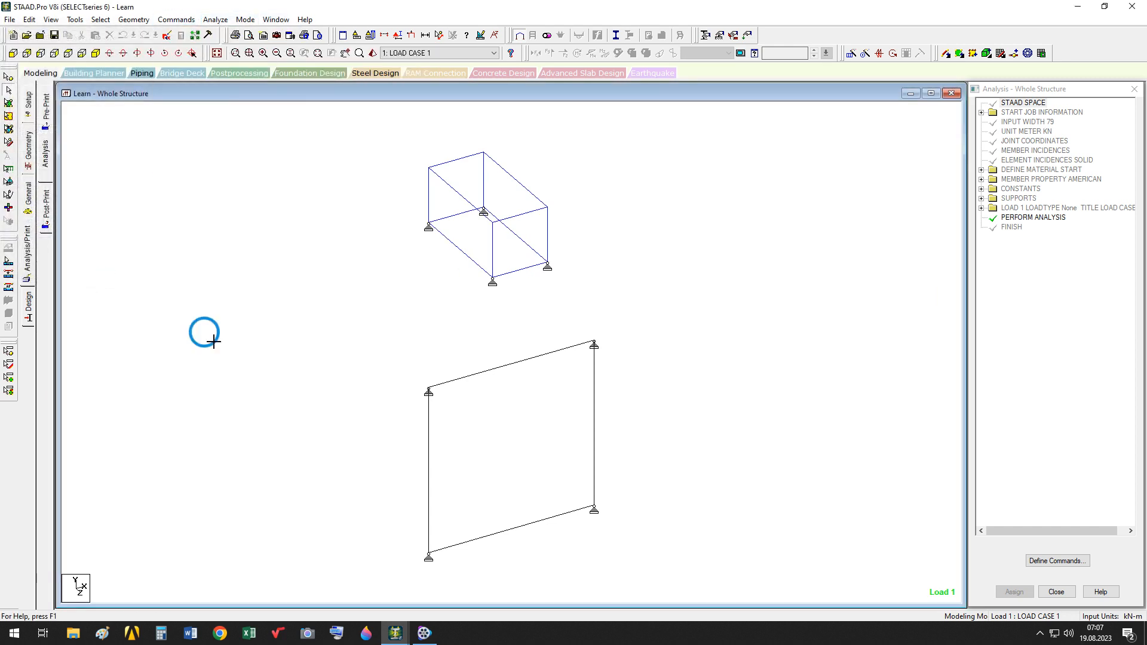
- View the whole structure's member section properties in the Properties dialog and on the General Property page, and return to the job setup page
left_click(705, 36)
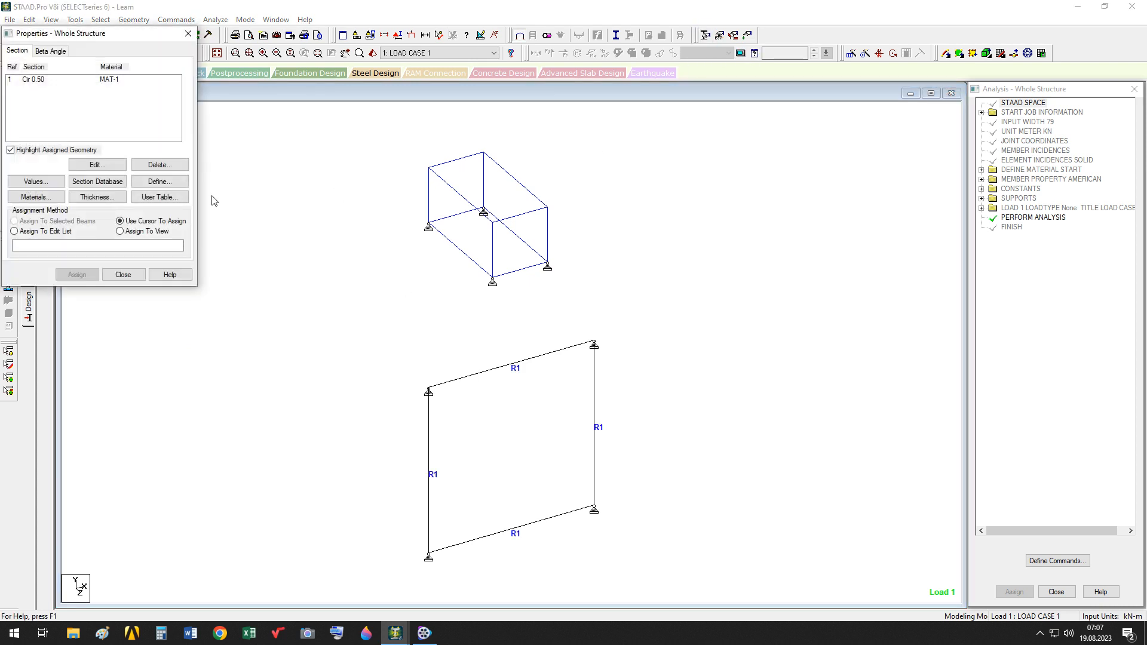
left_click(123, 274)
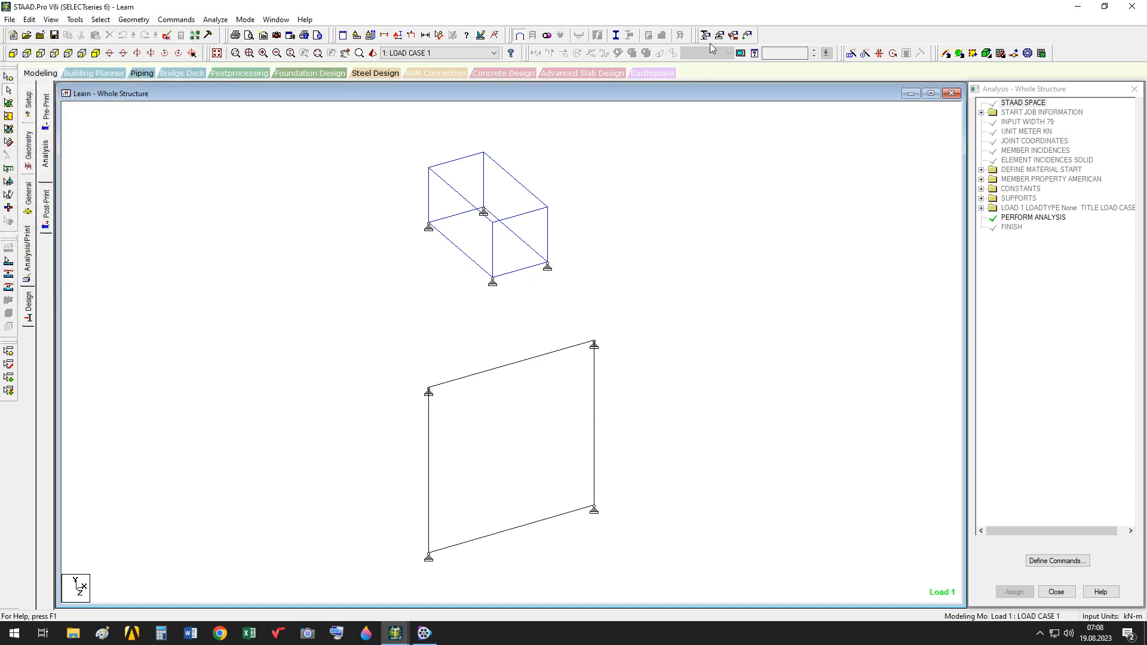
left_click(41, 77)
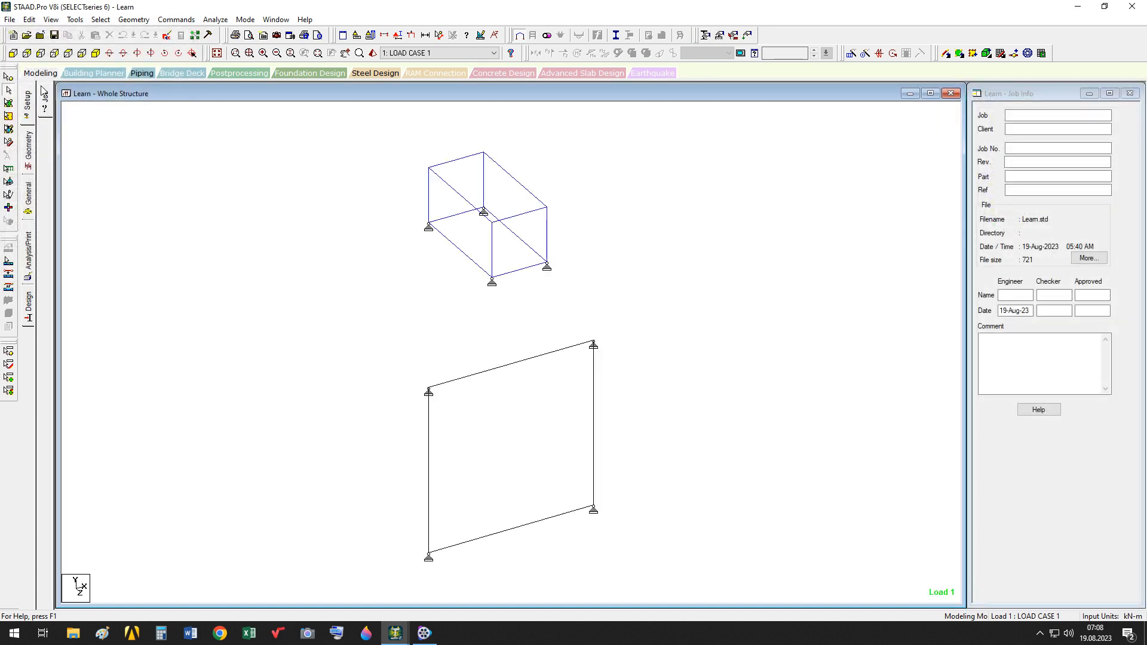
left_click(29, 202)
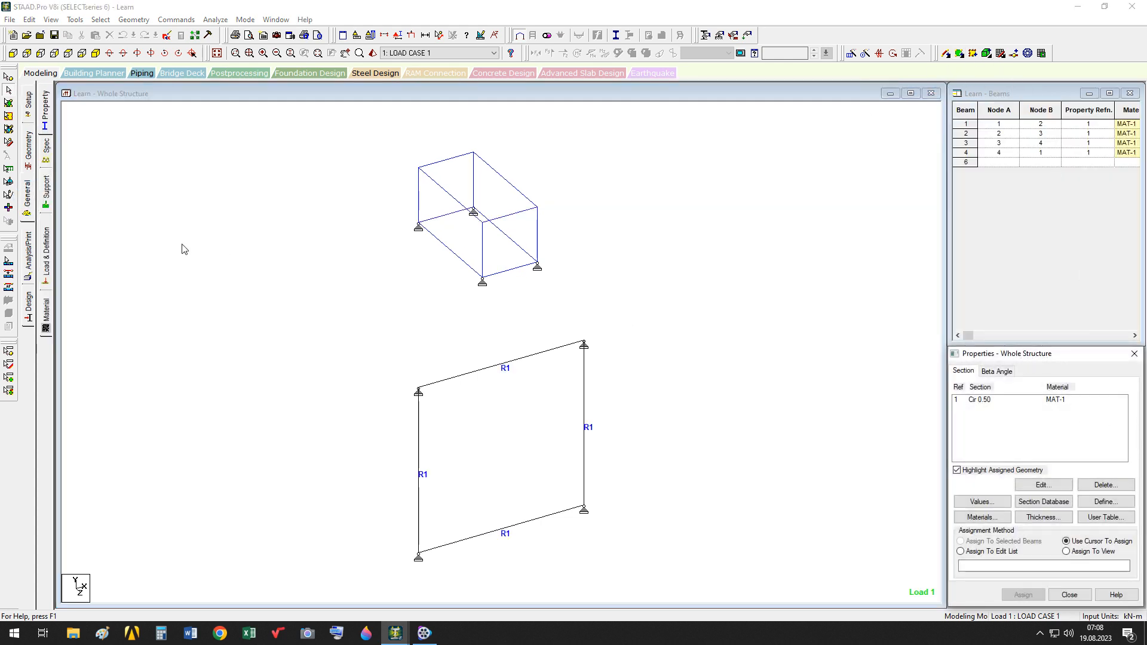
left_click(46, 116)
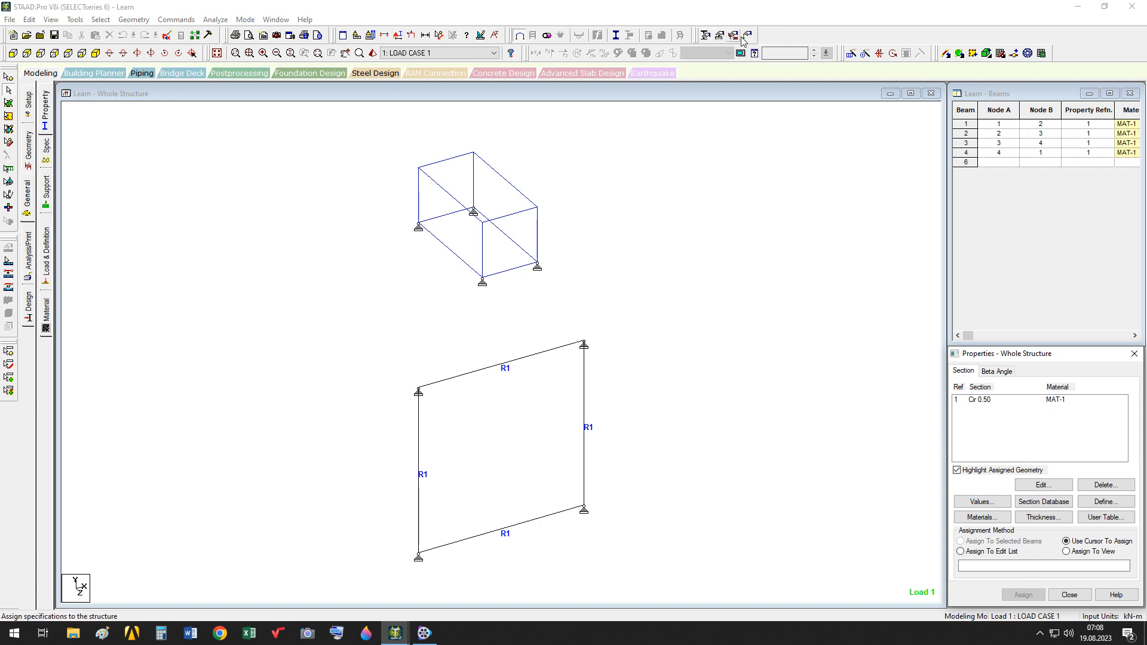
left_click(285, 160)
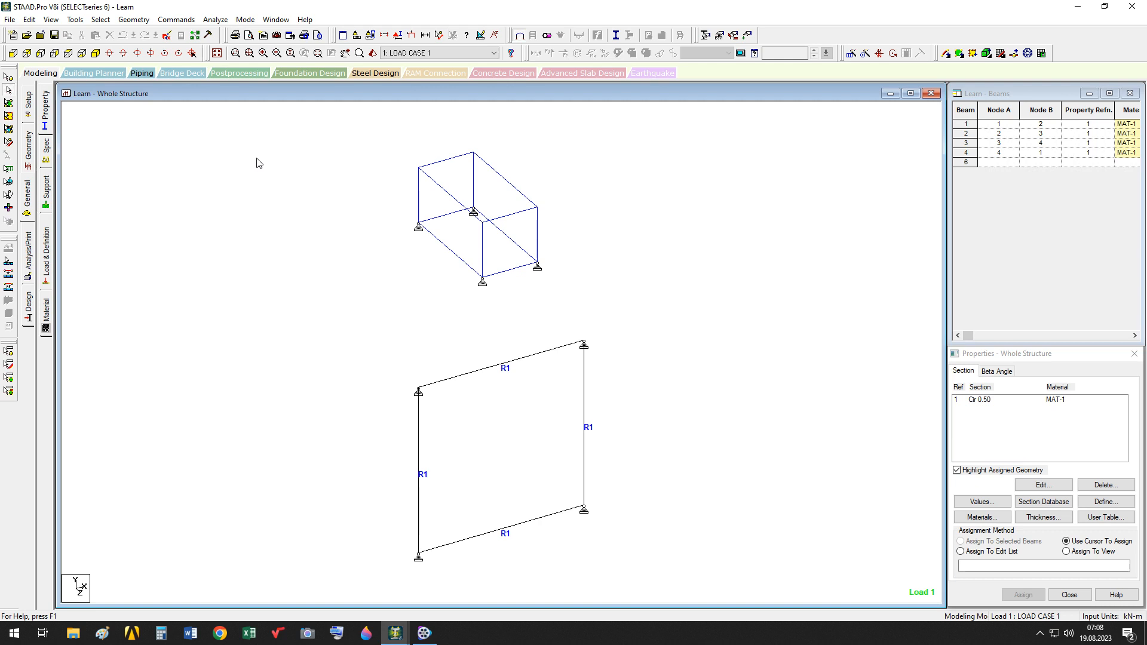
left_click(160, 159)
left_click(47, 77)
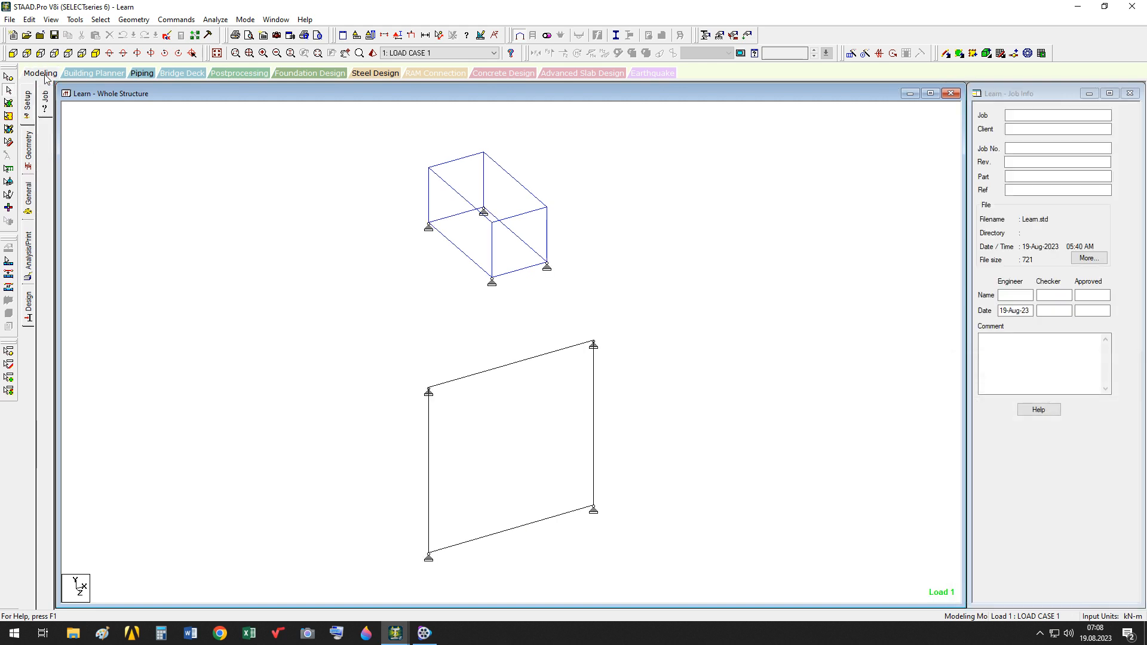
left_click(185, 22)
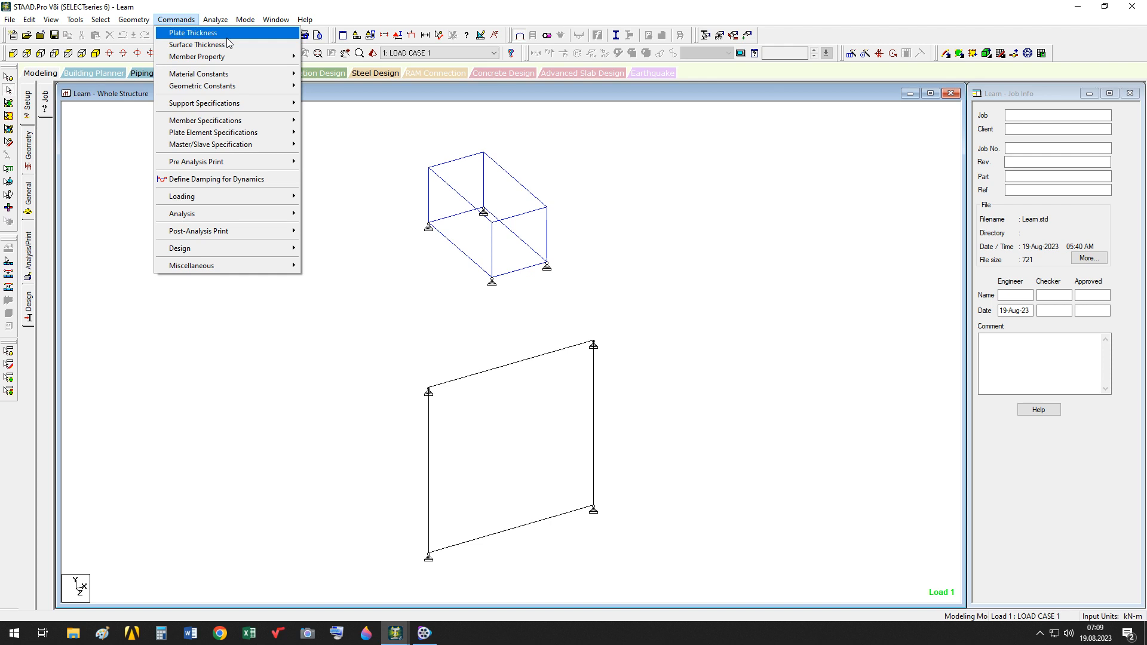
mouse_move(216, 59)
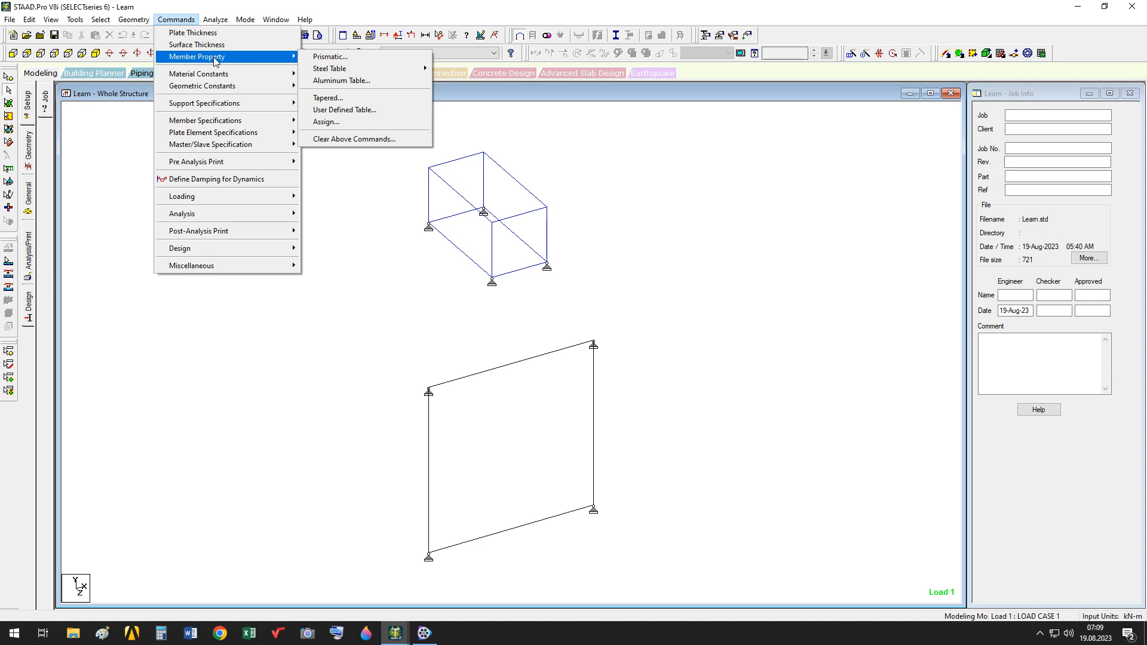
mouse_move(213, 77)
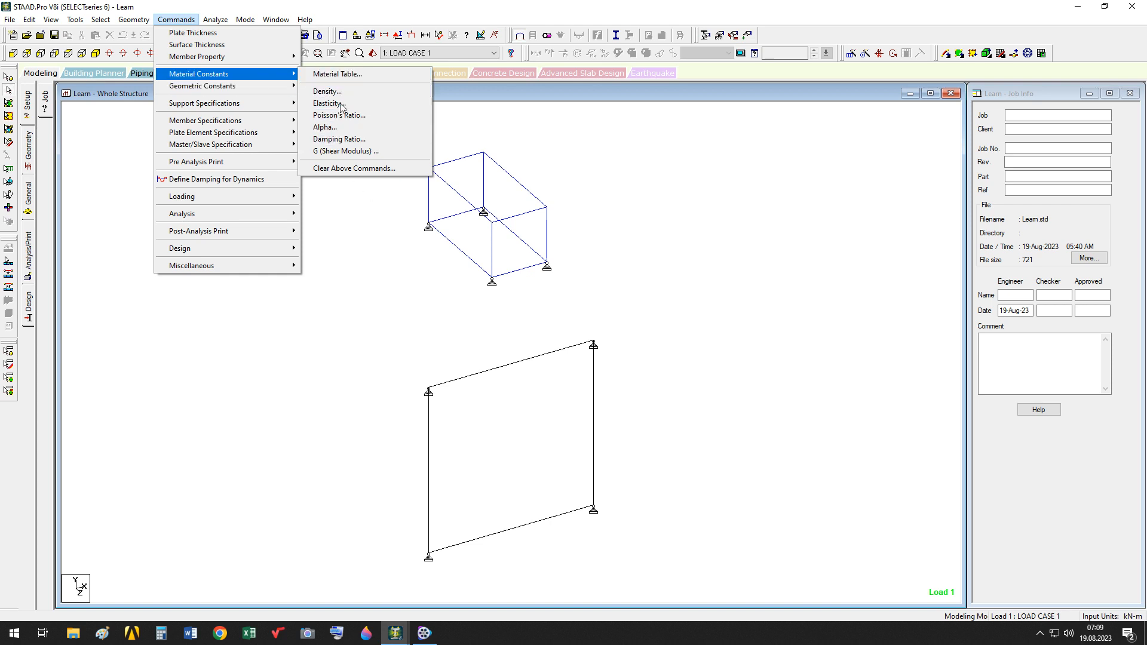
mouse_move(277, 79)
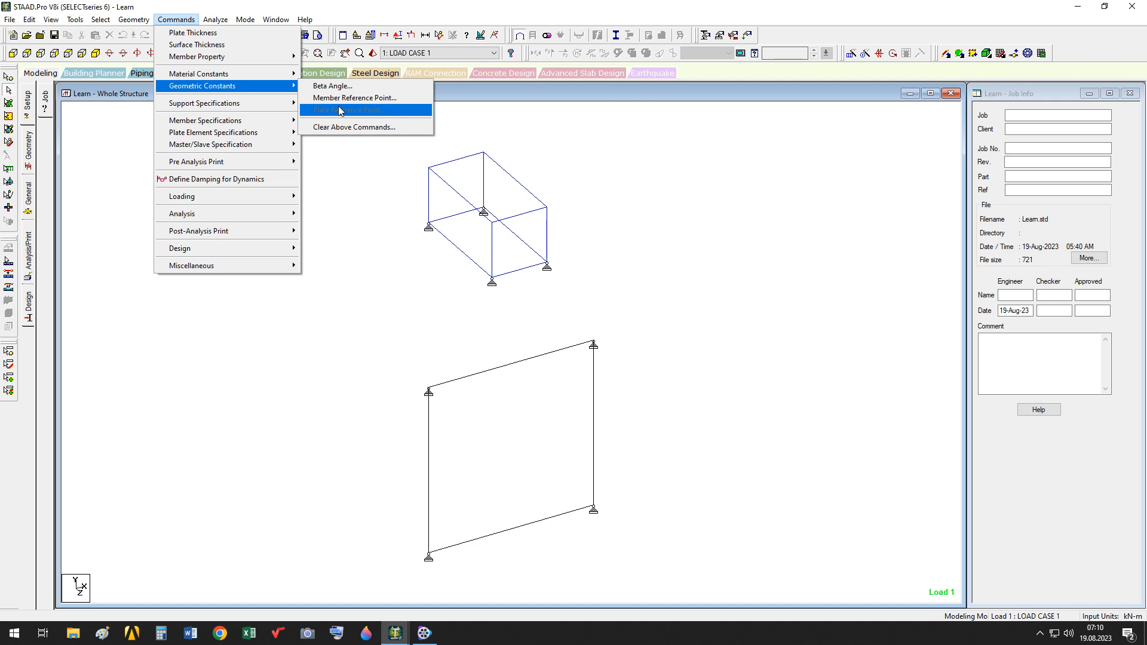
mouse_move(215, 147)
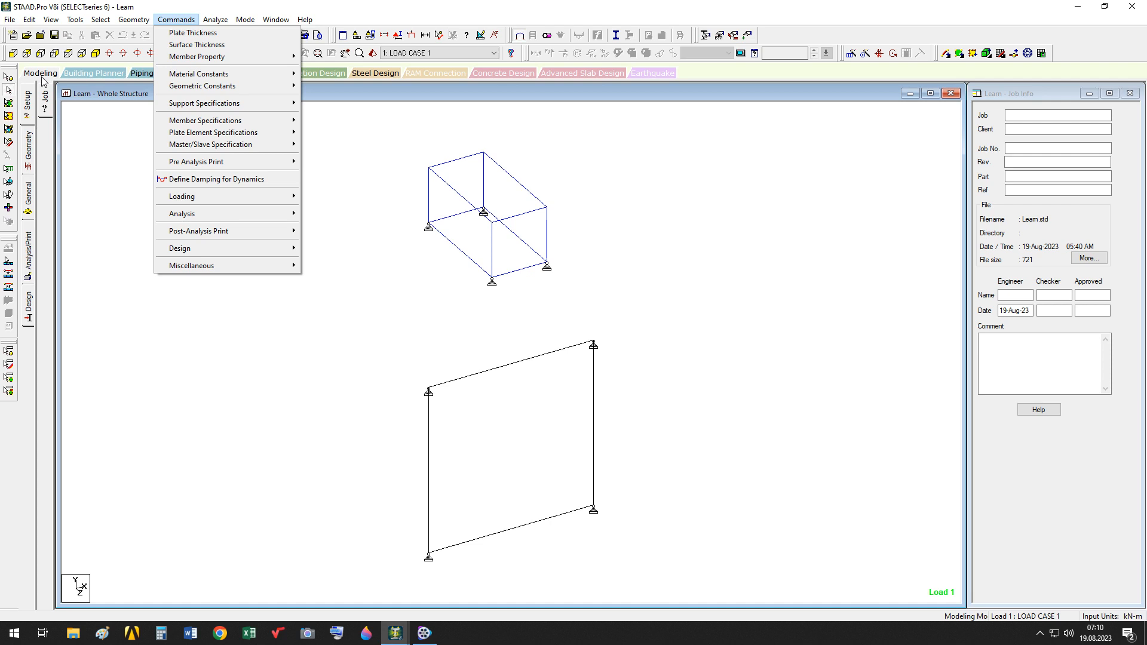
mouse_move(237, 164)
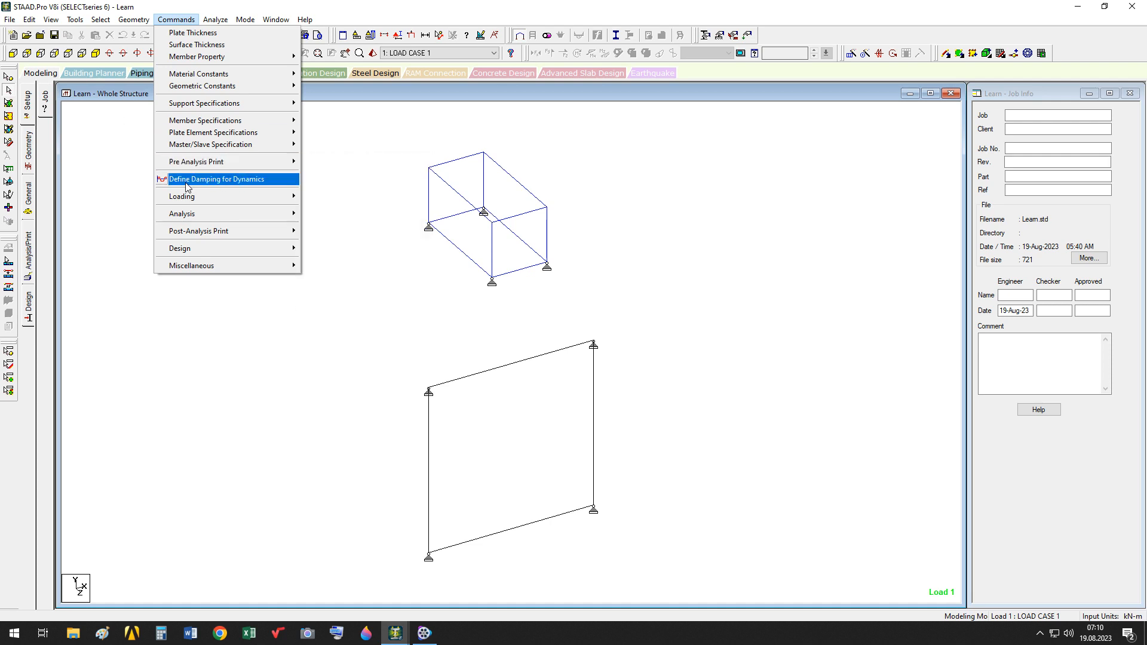
- Define explicit modal damping for dynamics with a value of 0.05 for modes 1, 2 and 3
left_click(251, 180)
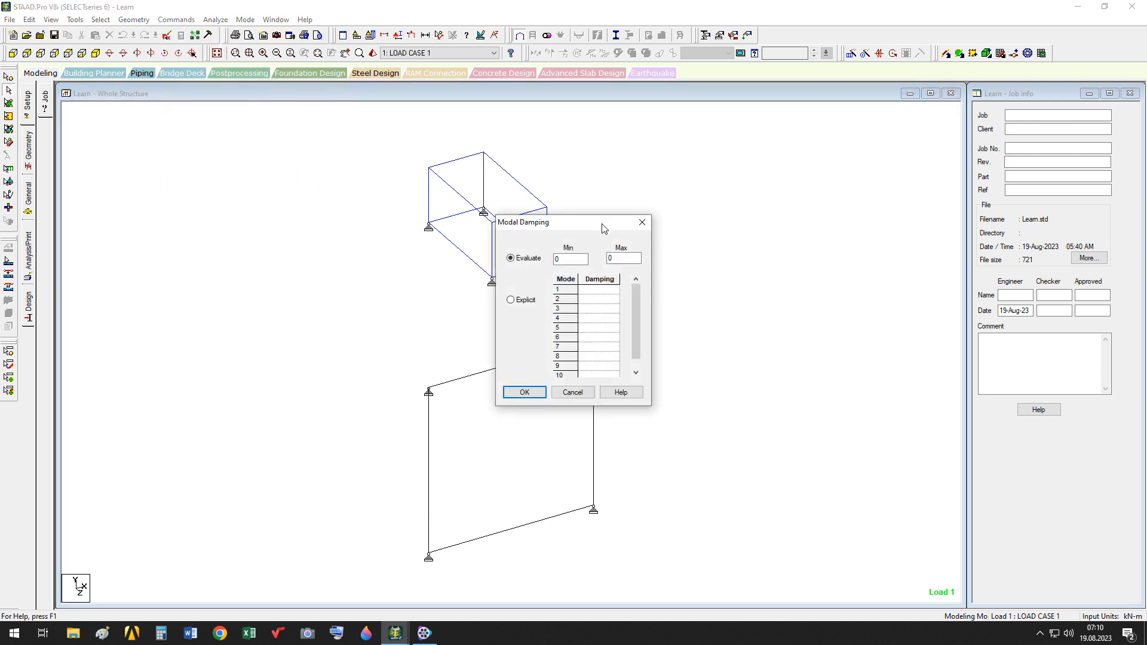
left_click_drag(601, 223, 411, 179)
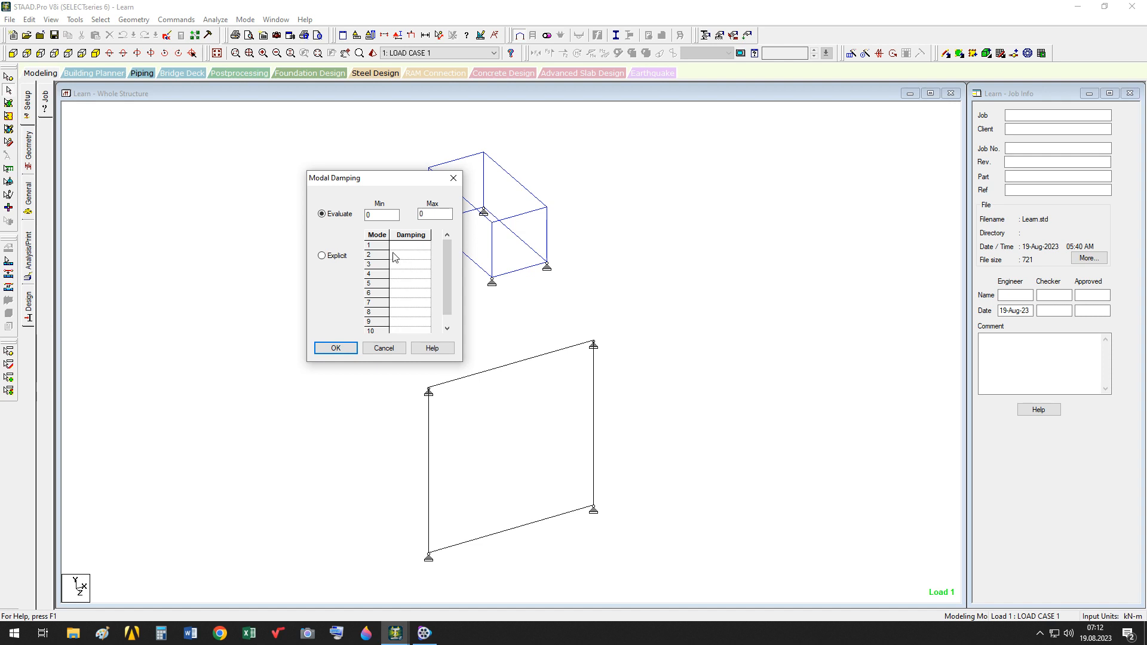
left_click(322, 255)
left_click(409, 247)
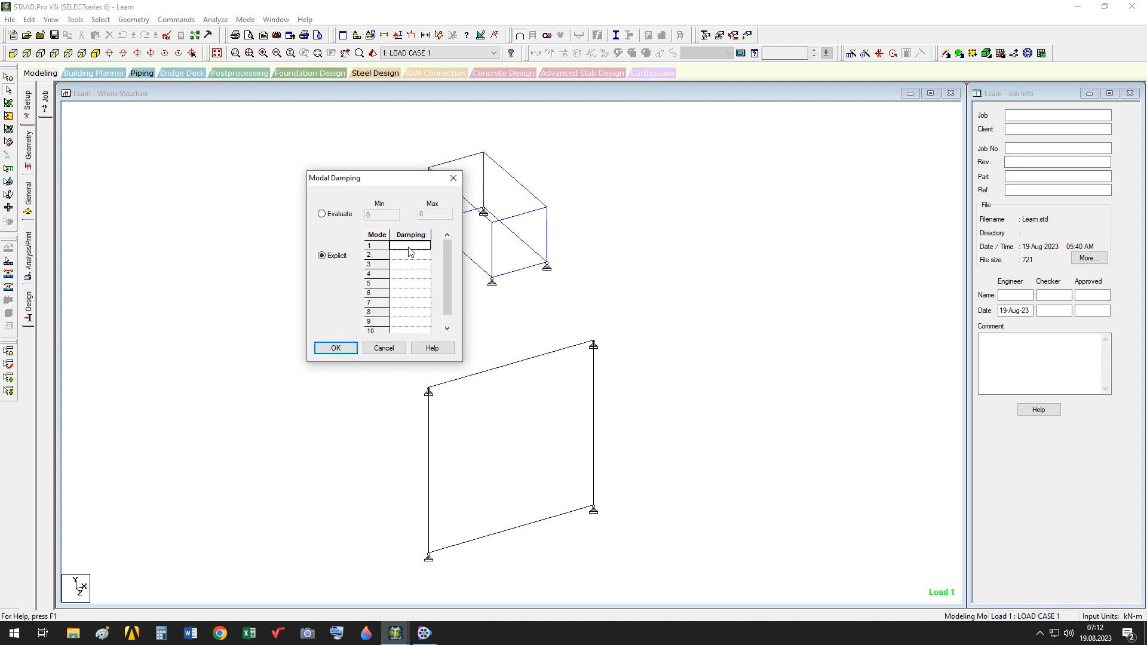
left_click(409, 246)
type("0.05")
left_click(401, 257)
type("0.05")
left_click(426, 264)
type("0.05")
left_click(411, 275)
- Switch the modal damping to Evaluate with minimum and maximum values of 0.05, and discard the damping definition
left_click(326, 214)
left_click(384, 214)
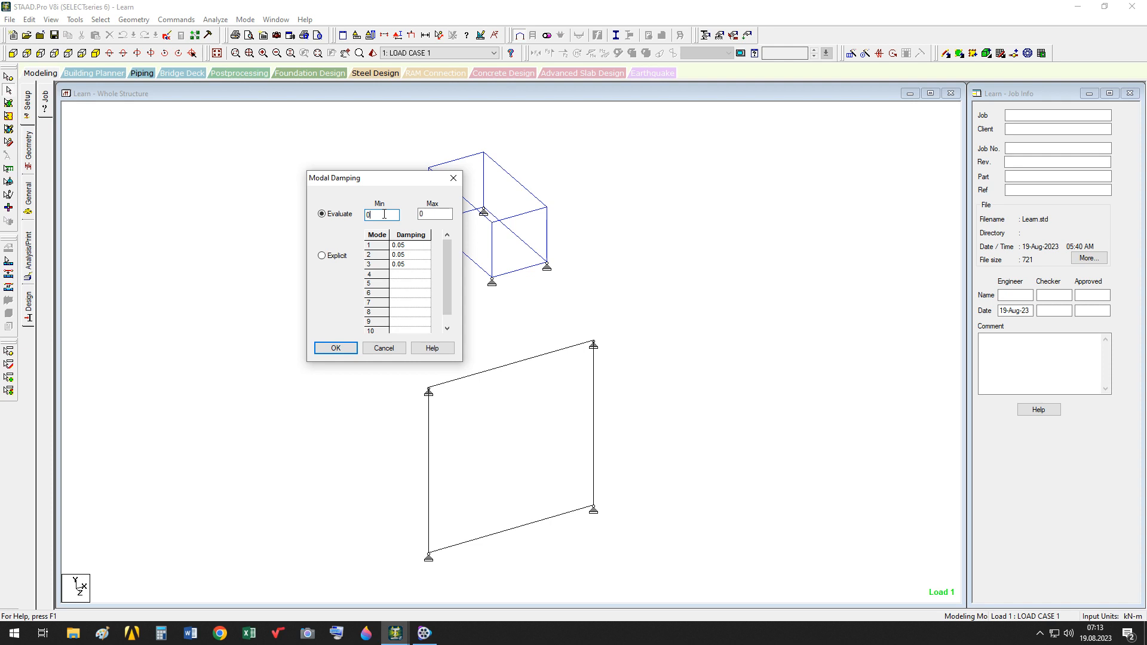
type("0")
key("BackSpace")
type(".05")
left_click(426, 215)
type(".05")
left_click(384, 349)
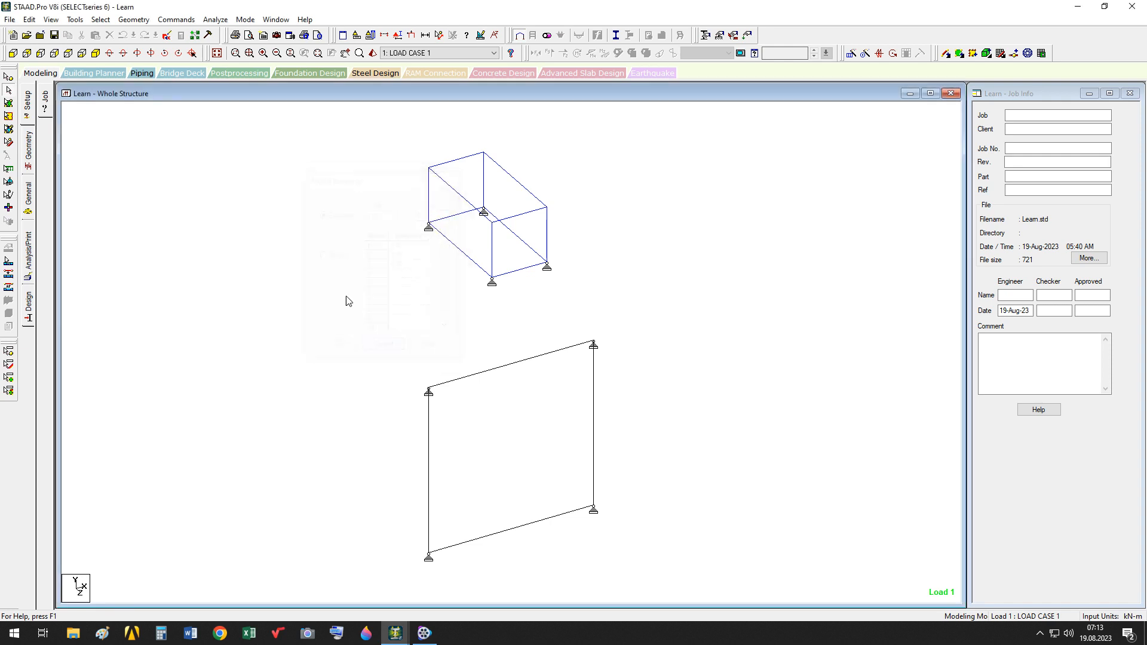
left_click(176, 19)
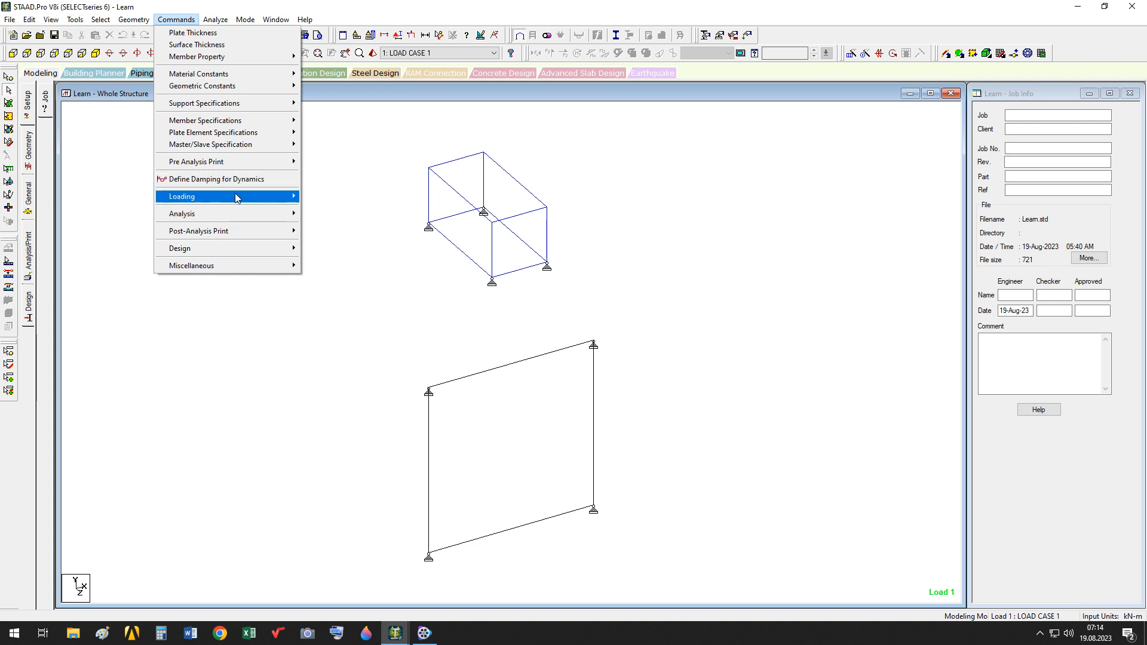
mouse_move(236, 197)
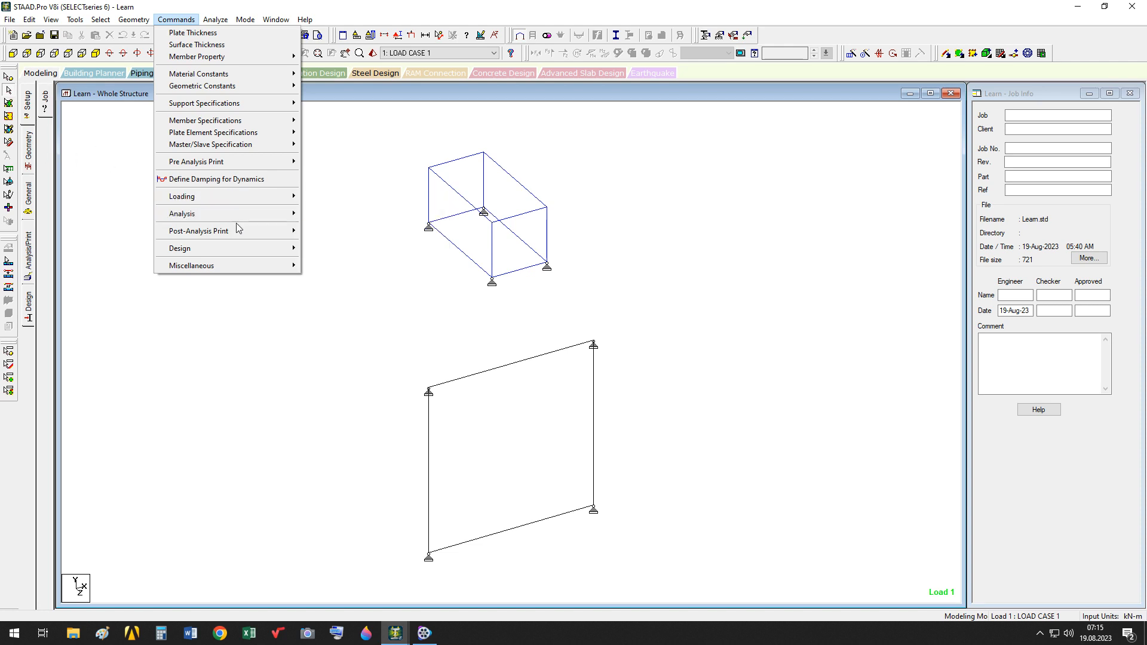
mouse_move(227, 247)
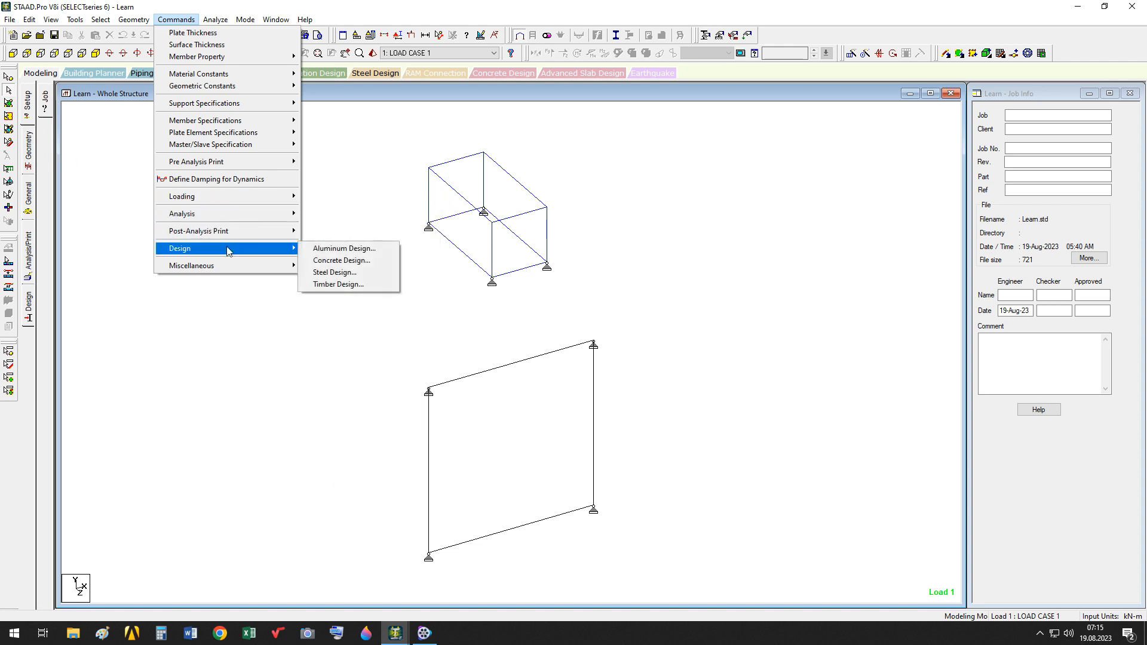
mouse_move(230, 269)
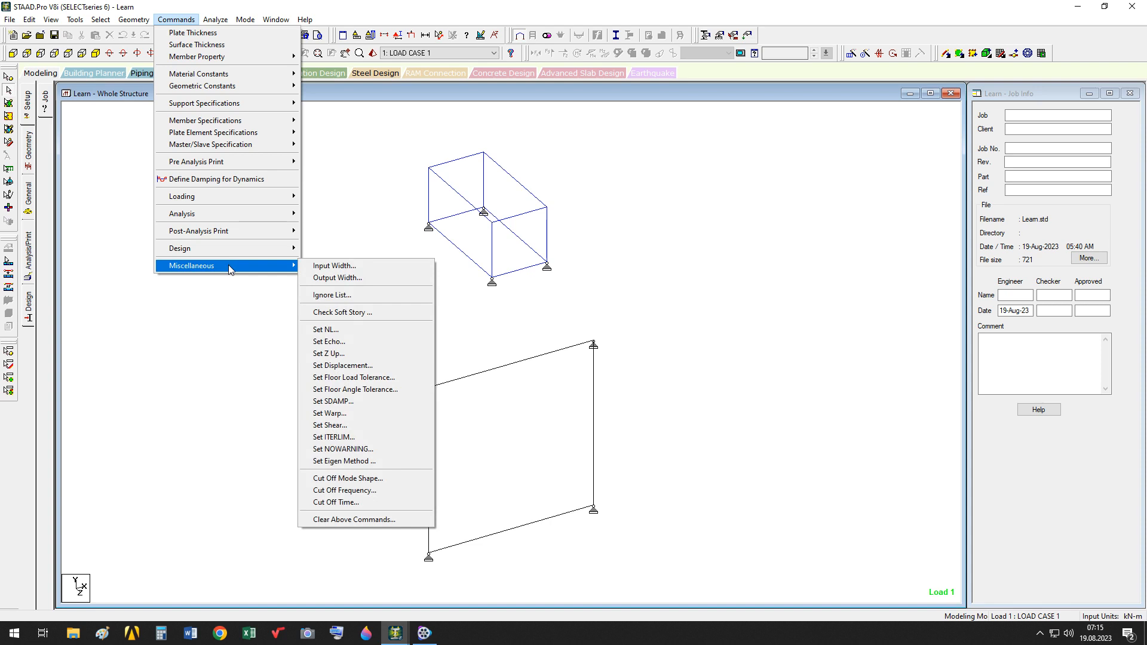
left_click(195, 19)
- Open the modal damping definition to view its Evaluate minimum and maximum fields and mode table, and cancel it
left_click(188, 21)
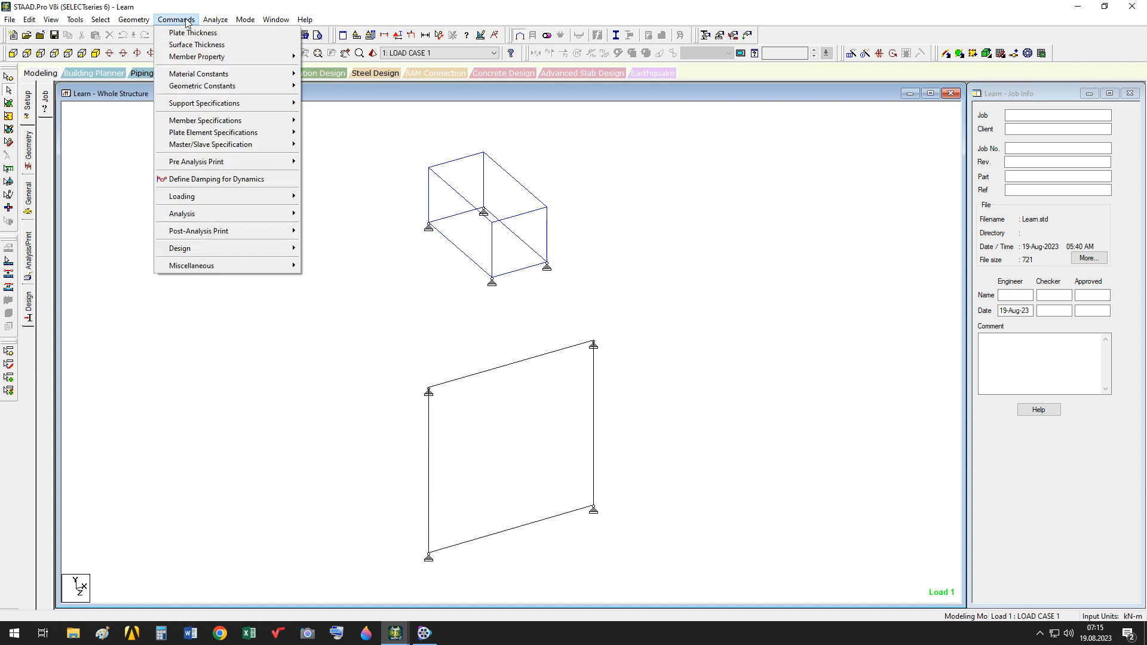
left_click(217, 179)
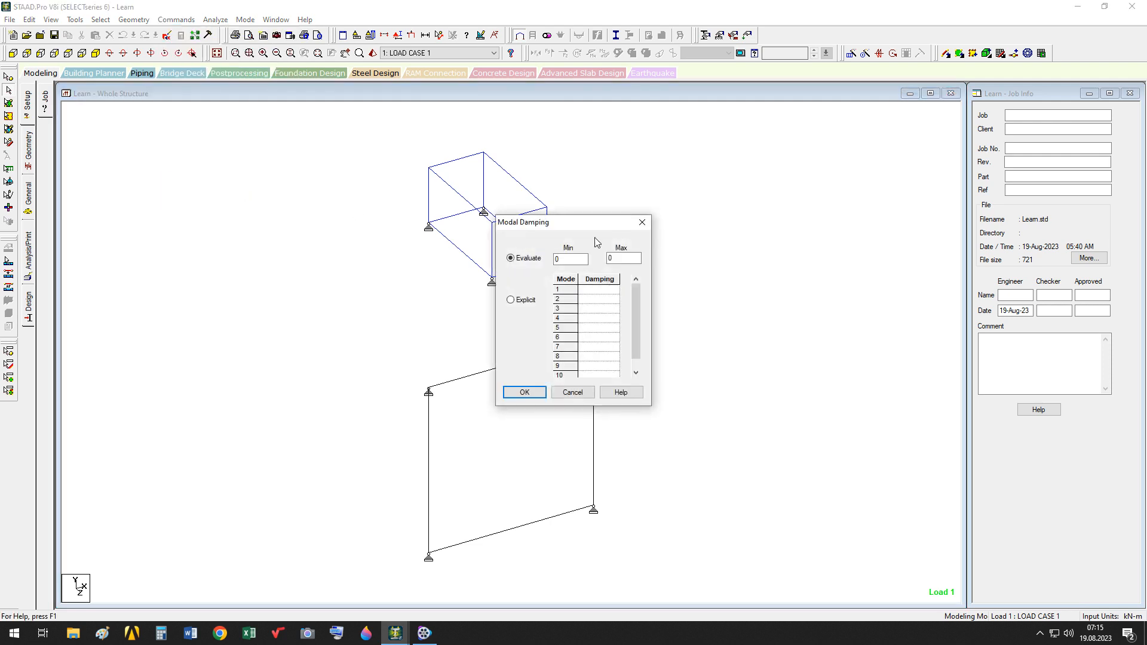
left_click(574, 259)
left_click(624, 258)
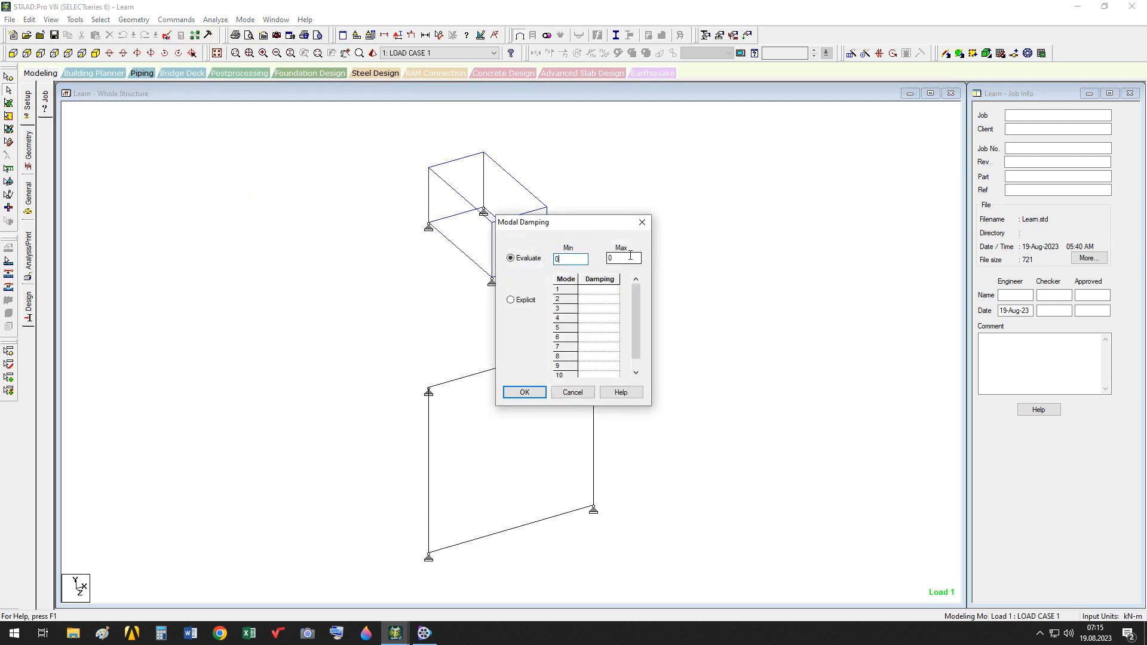
left_click(601, 292)
left_click(572, 392)
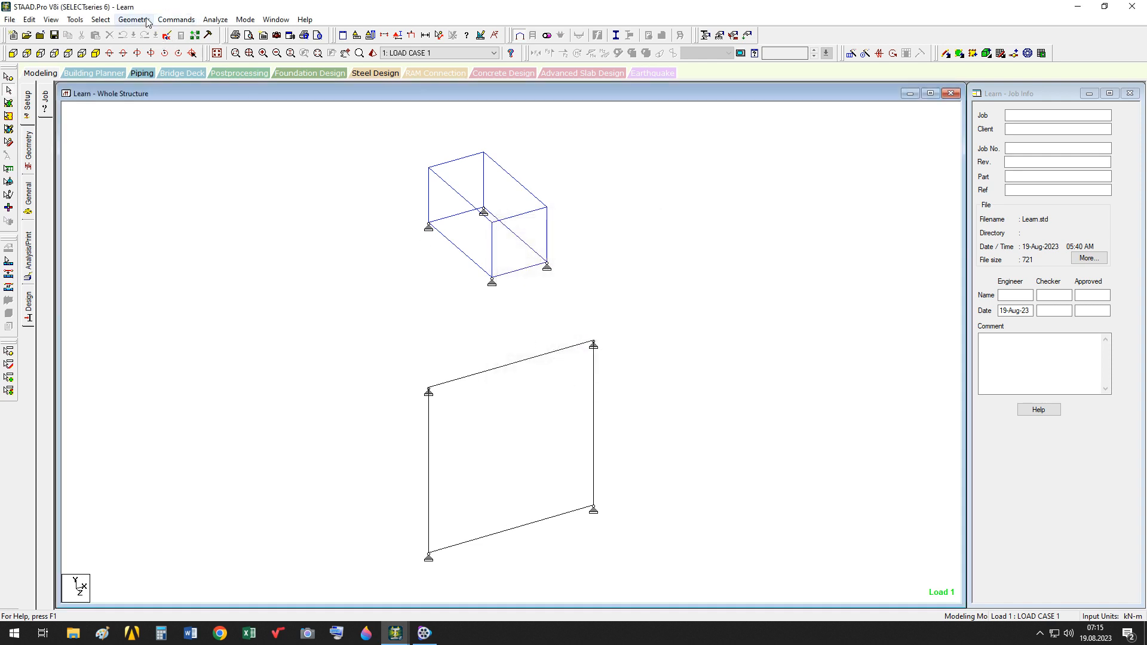
- View the 72 and 79 column options of Input Width, cancel them, and look over the other Miscellaneous commands
left_click(174, 20)
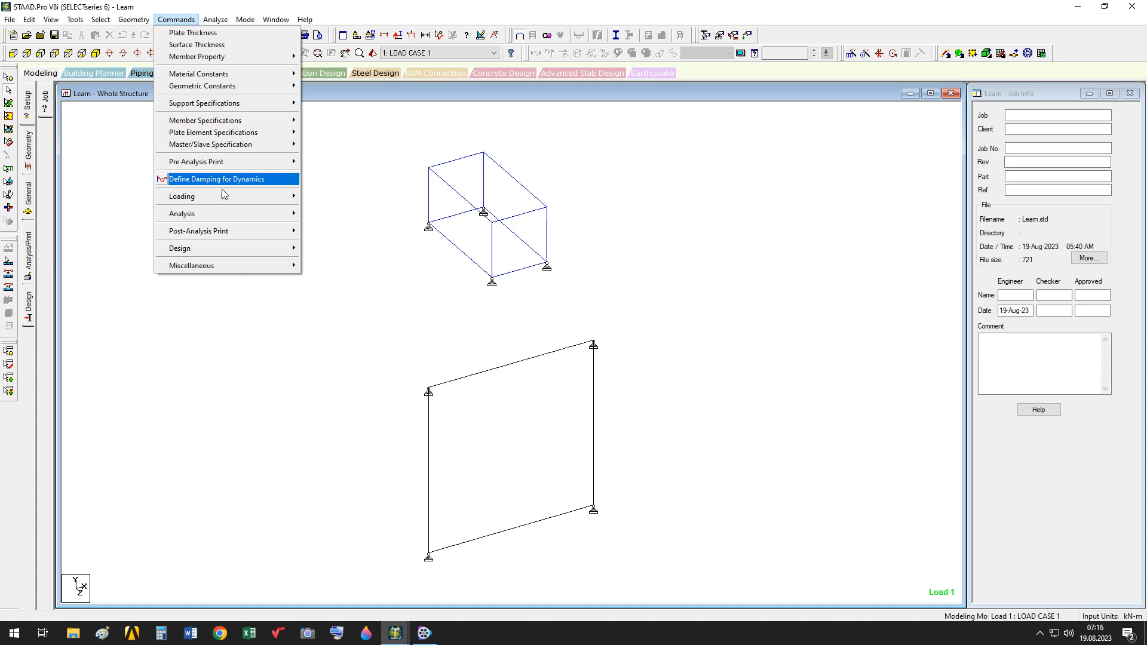
mouse_move(248, 263)
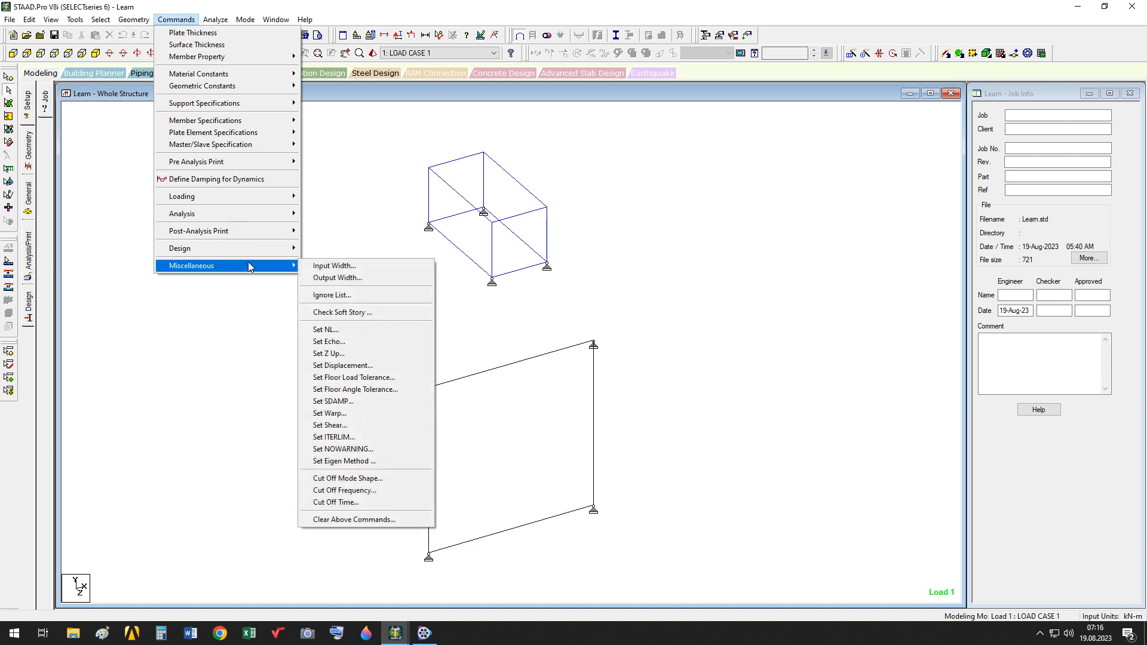
left_click(344, 267)
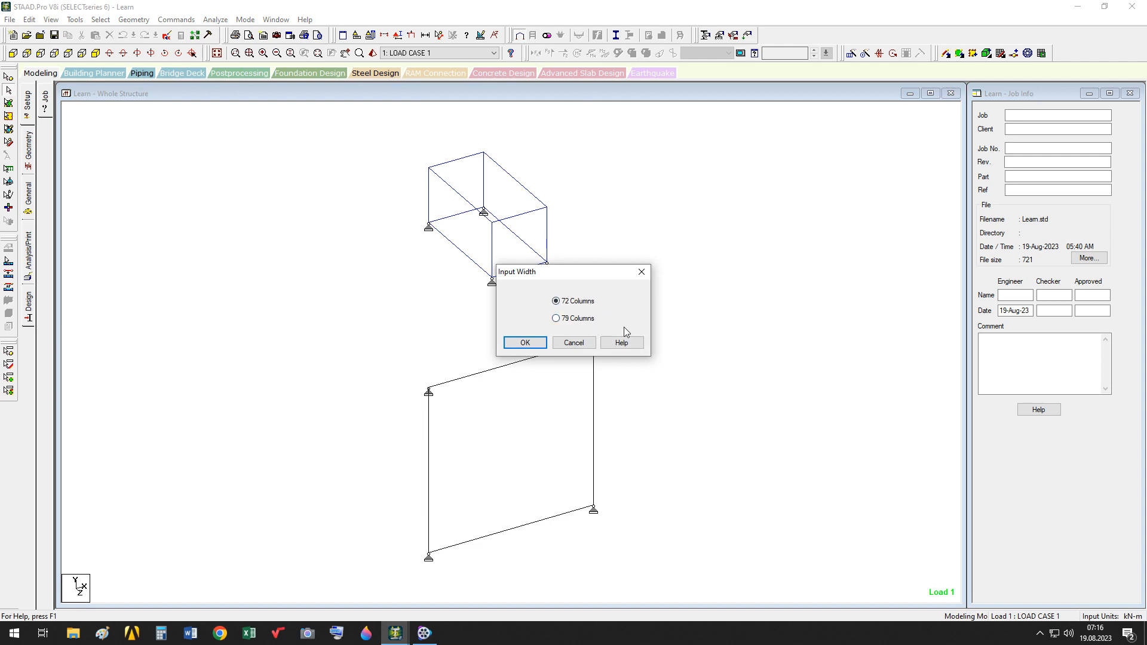
left_click(574, 343)
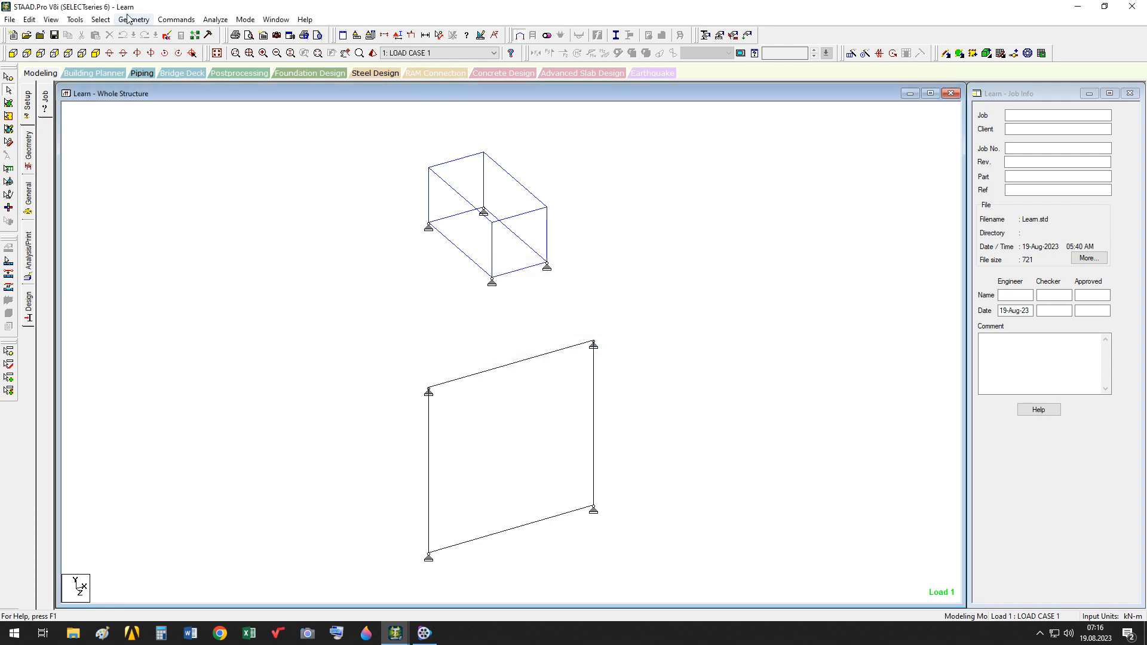
left_click(177, 20)
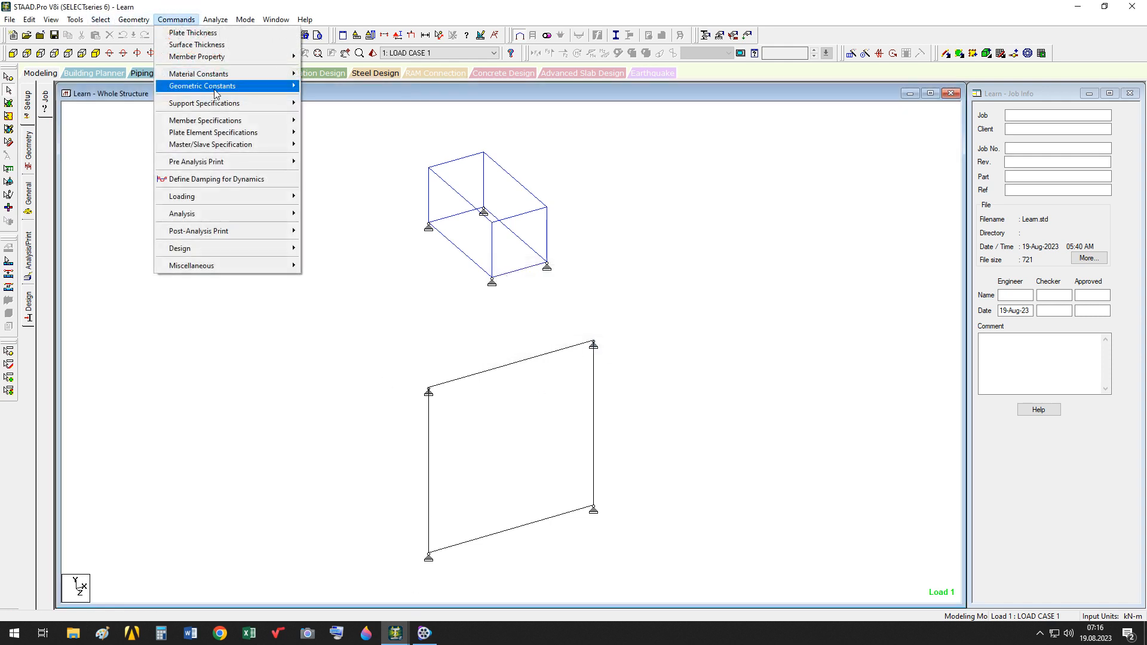
mouse_move(239, 263)
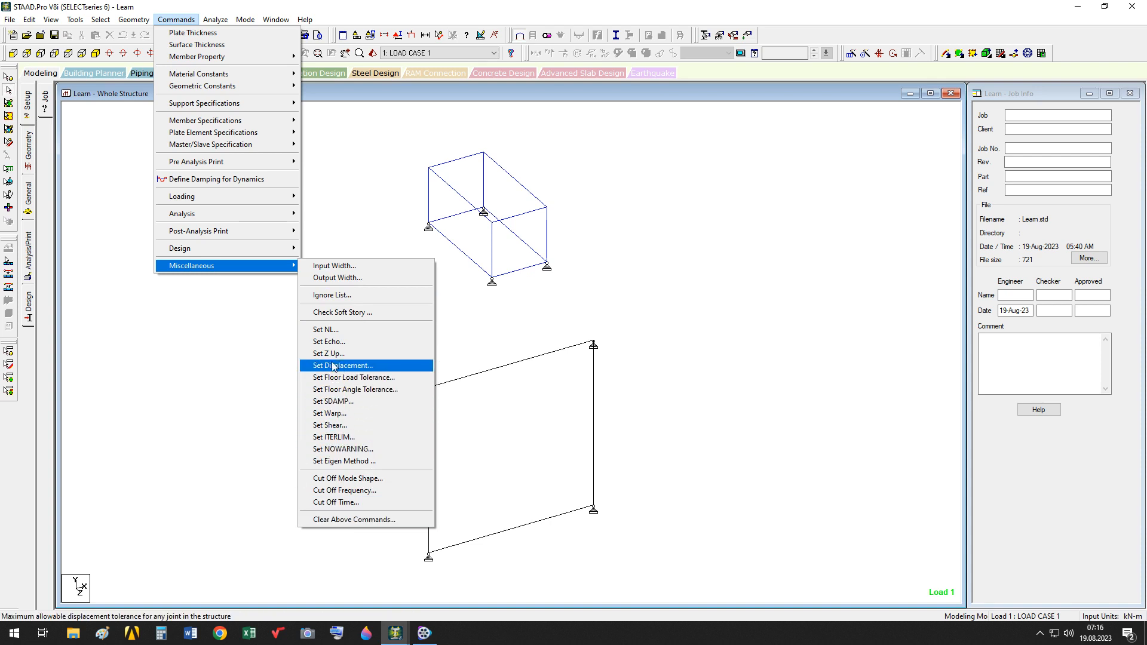
left_click(229, 389)
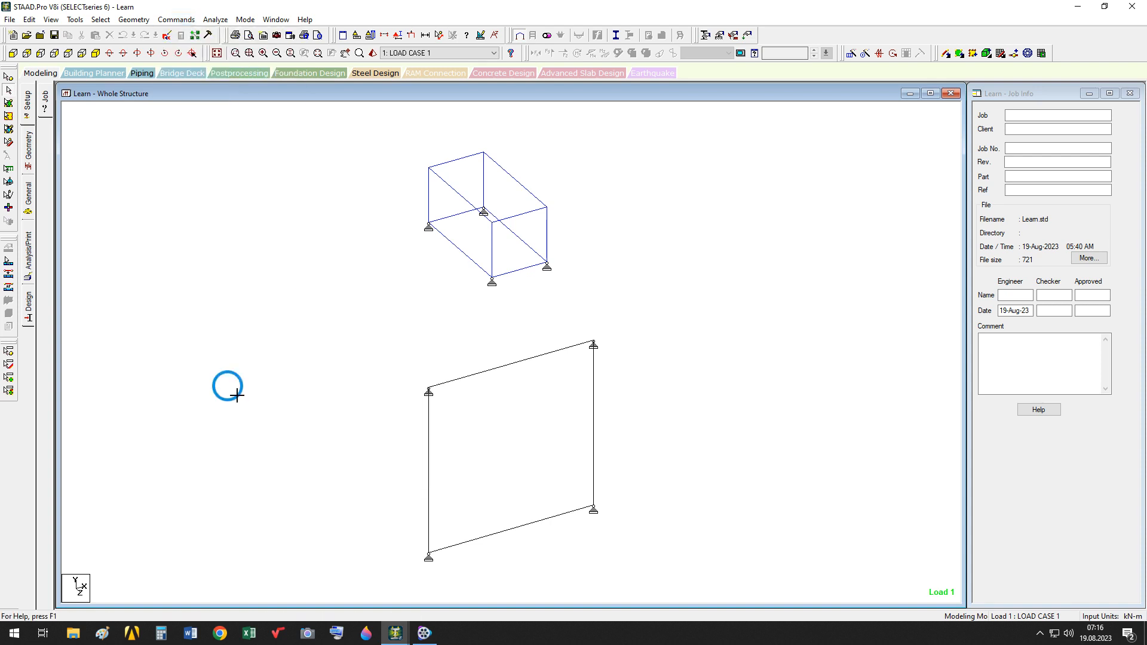
- Read the Input Width and Output Width entries in the Miscellaneous submenu help topic, and return to the model
left_click(395, 633)
left_click(467, 570)
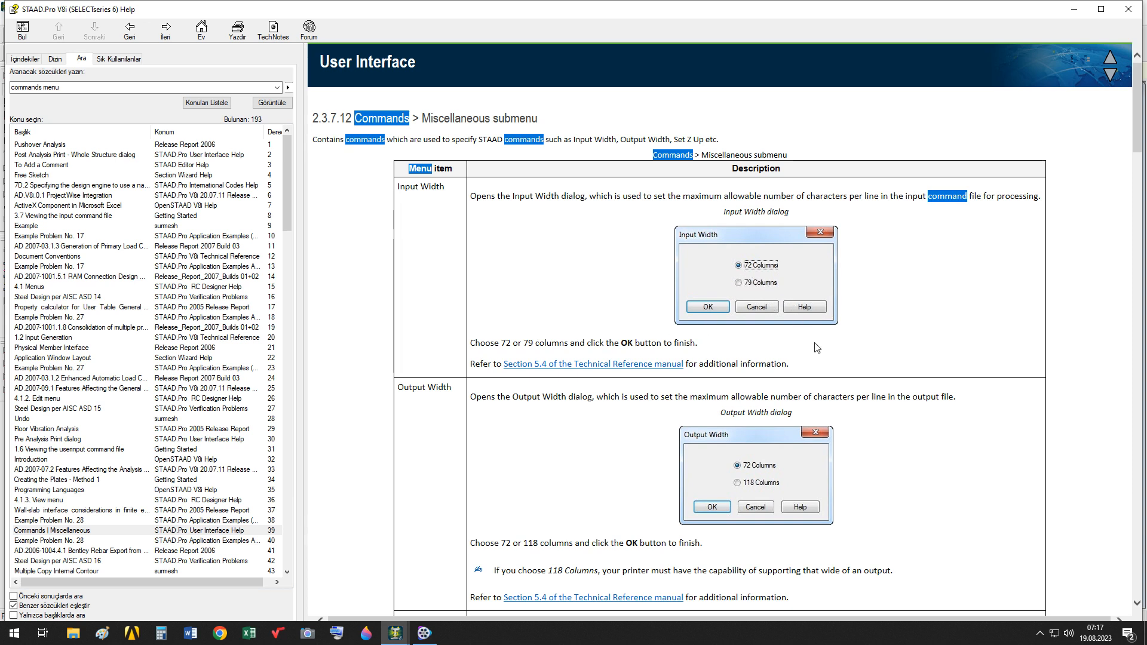
scroll(802, 337, "down", 3)
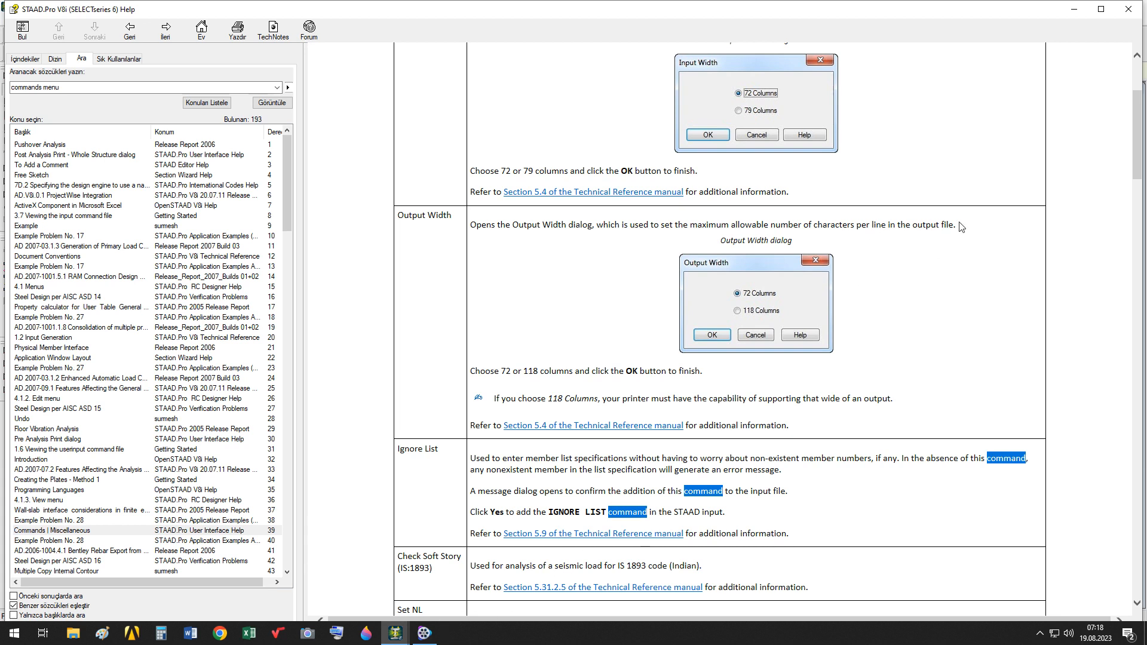
mouse_move(396, 633)
left_click(343, 579)
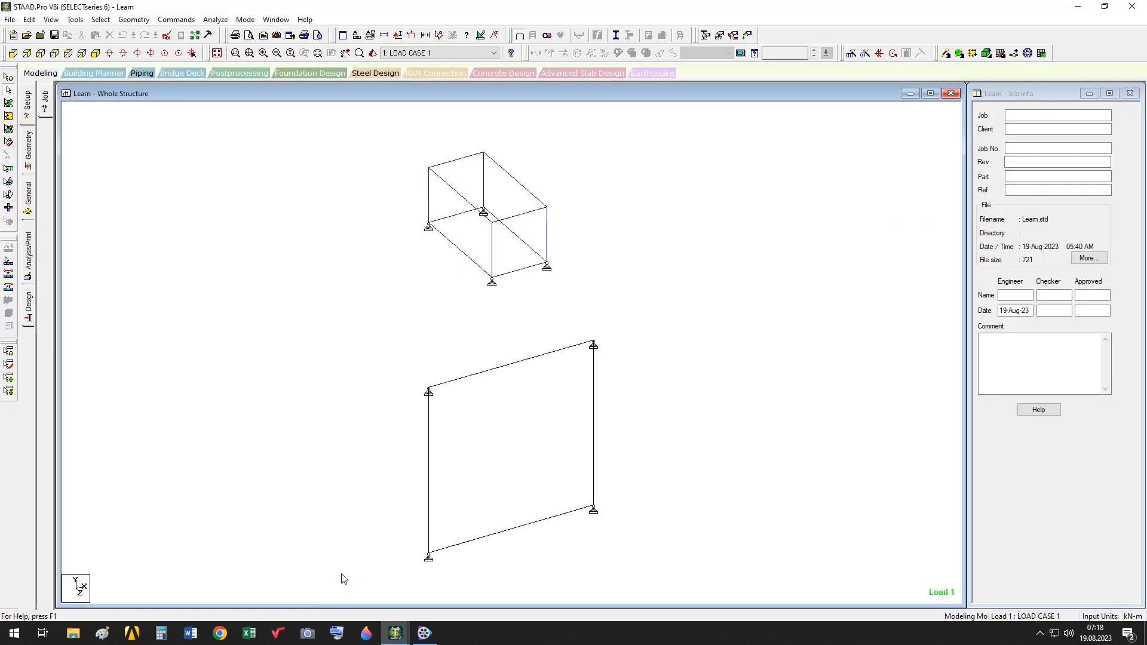
- View the model's input command file in the STAAD editor, and close it
left_click(167, 37)
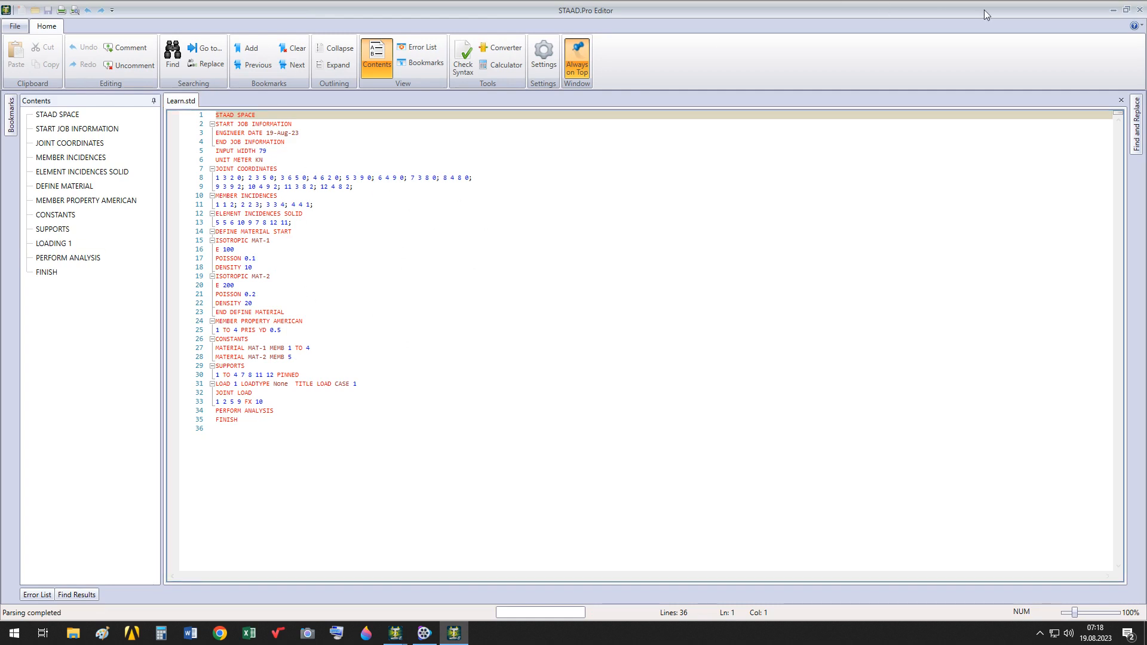
left_click(1139, 10)
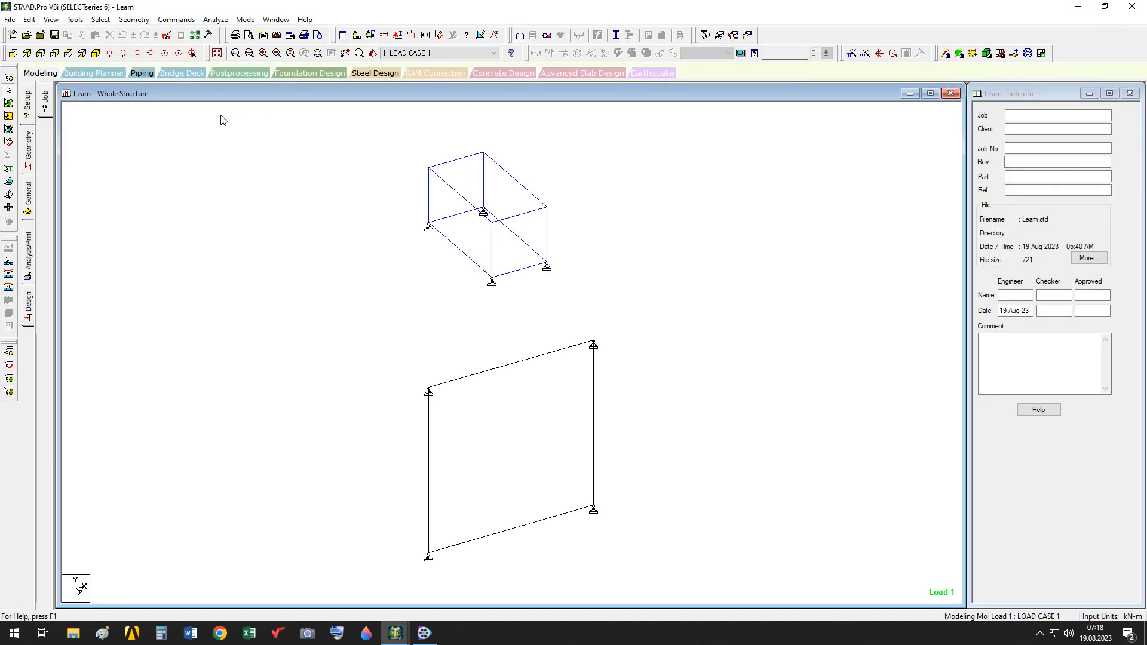
left_click(16, 22)
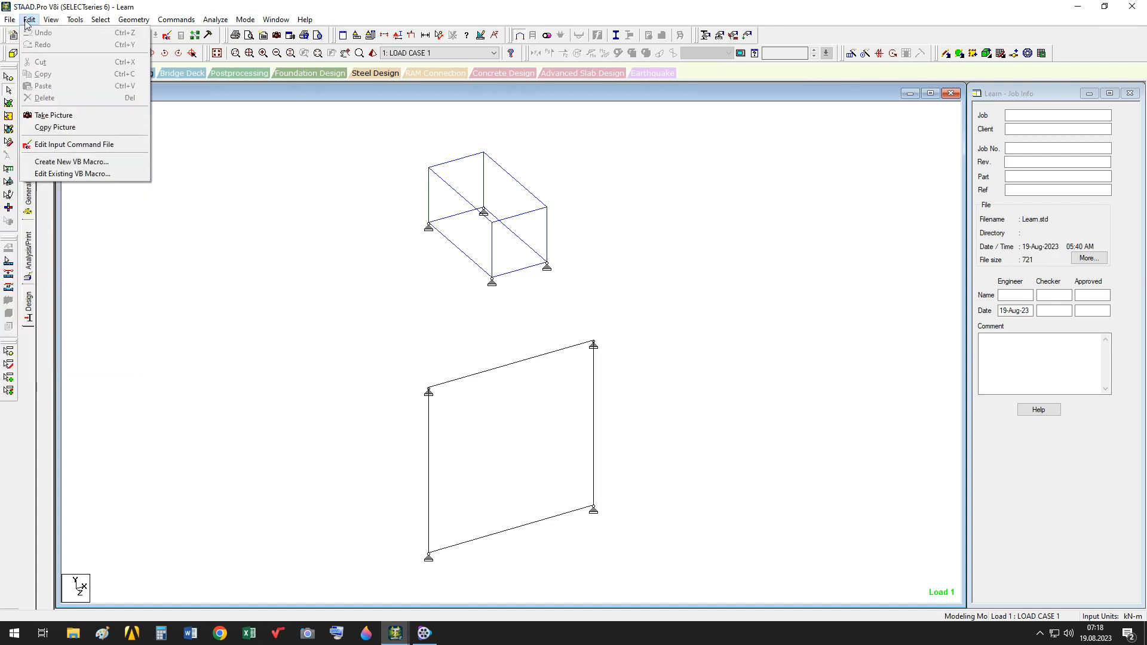
left_click(202, 7)
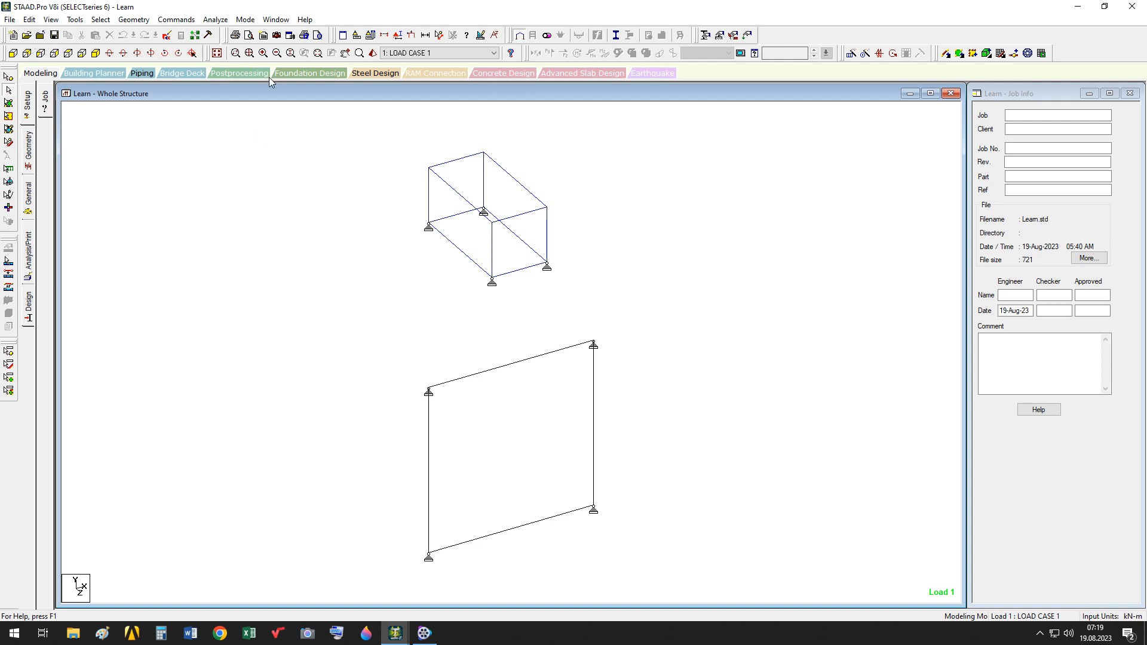
- Run the analysis of the structure and finish it by viewing the output file
left_click(177, 20)
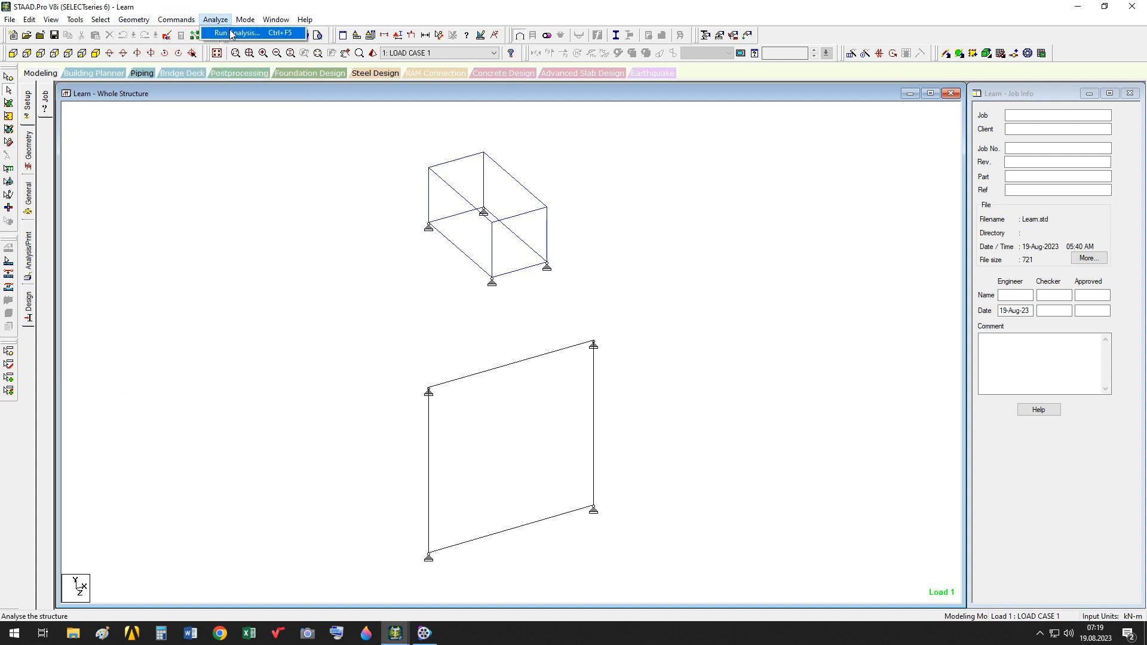
left_click(234, 33)
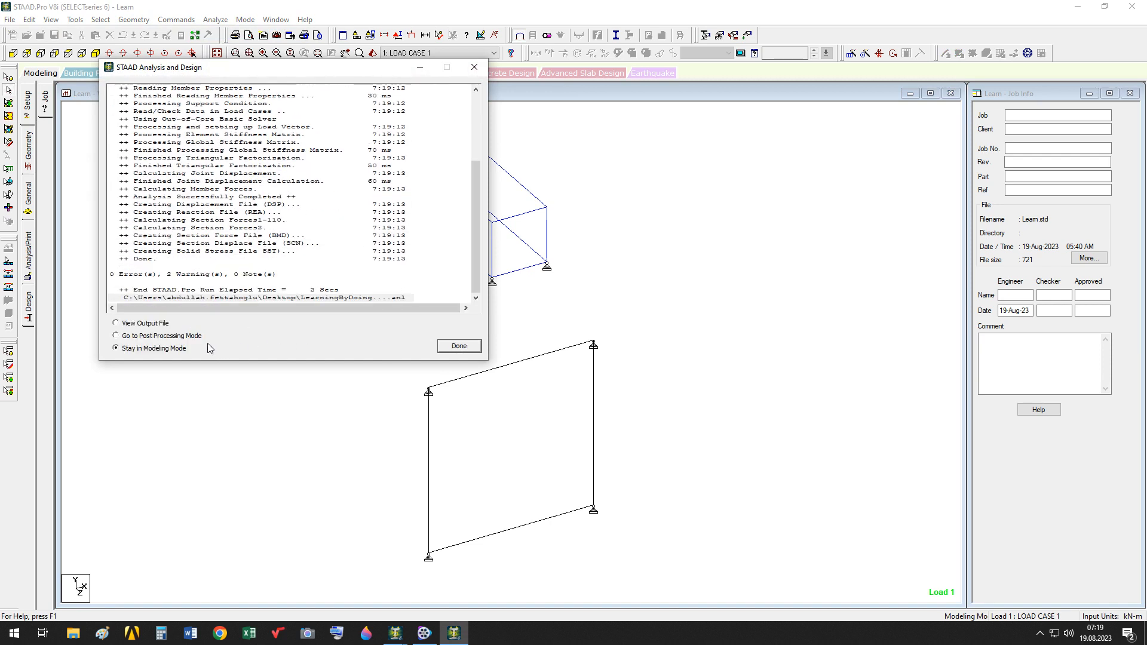
left_click(458, 346)
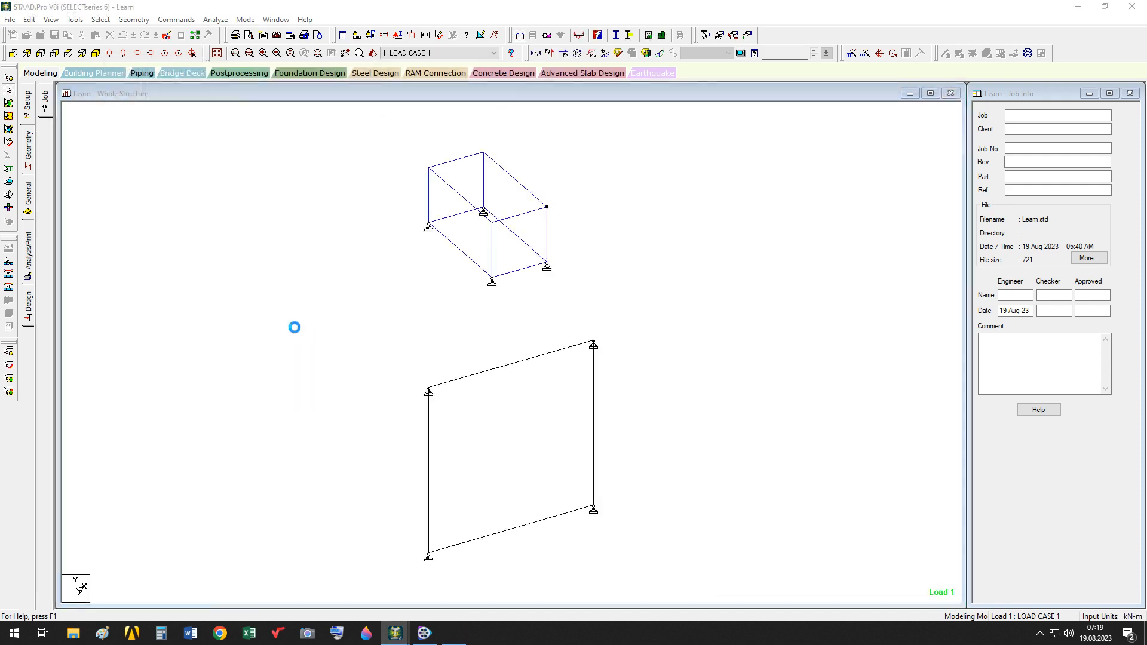
- Examine the line widths of the joint coordinates and input file path in the analysis output, and close the output
left_click(629, 304)
left_click(595, 365)
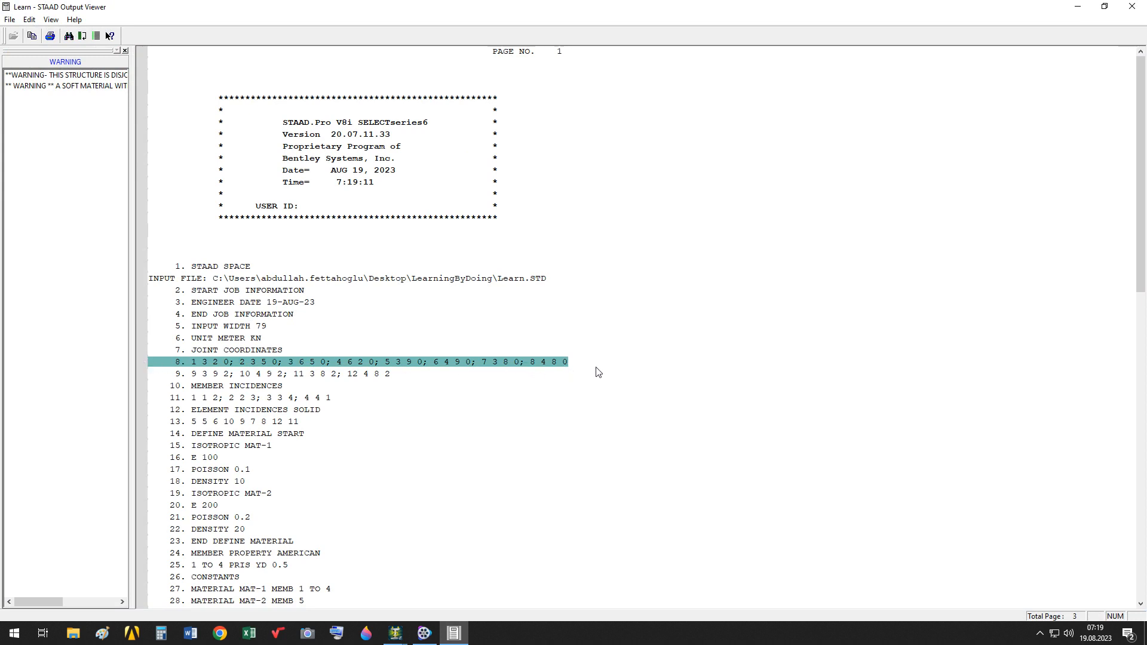
left_click(542, 279)
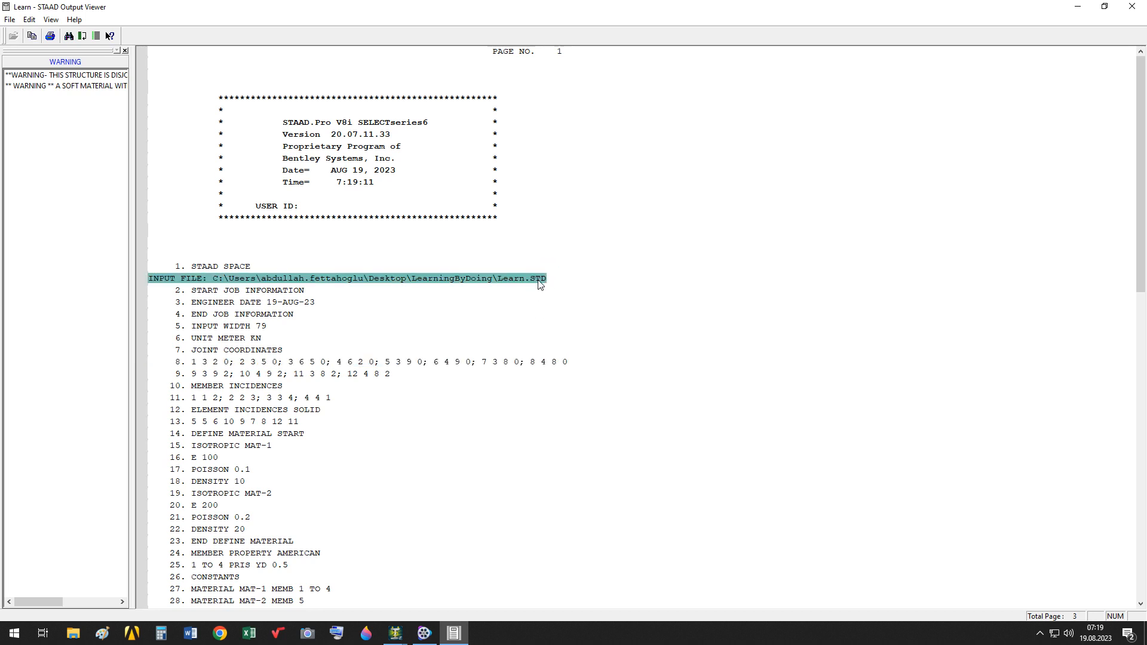
left_click(152, 365)
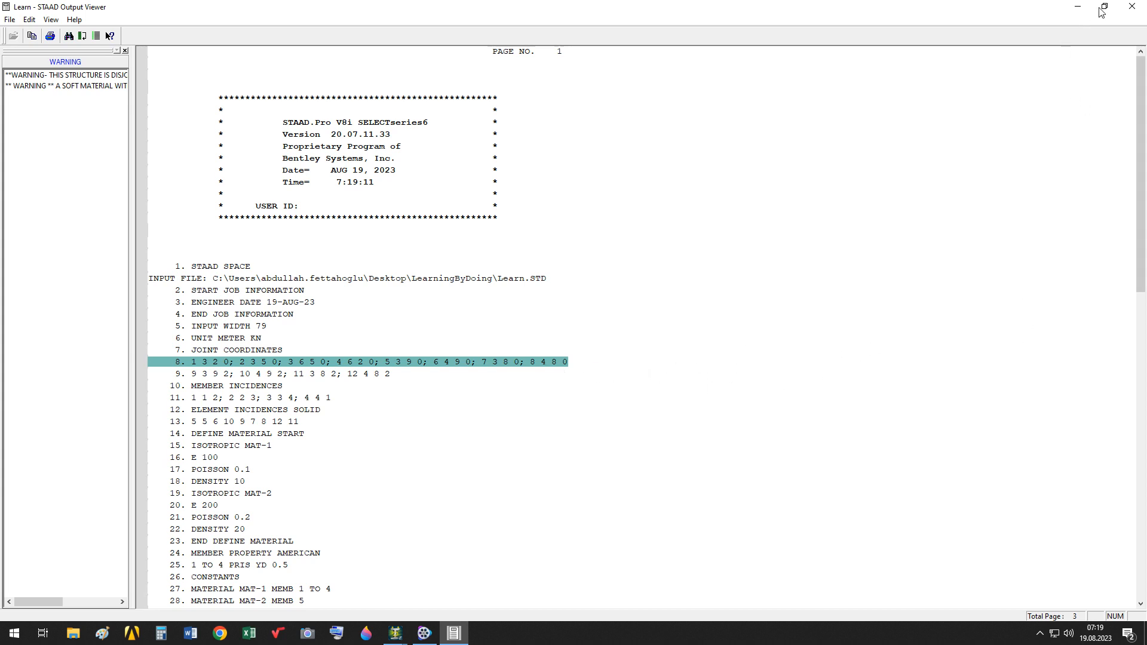
scroll(895, 335, "down", 4)
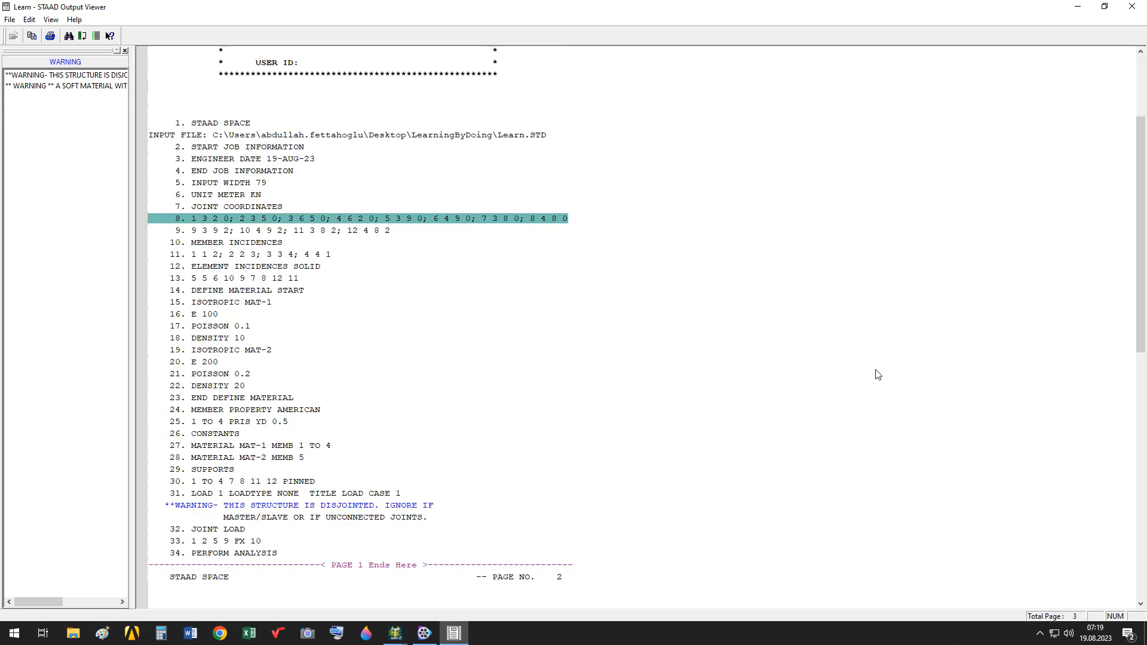
scroll(872, 390, "up", 4)
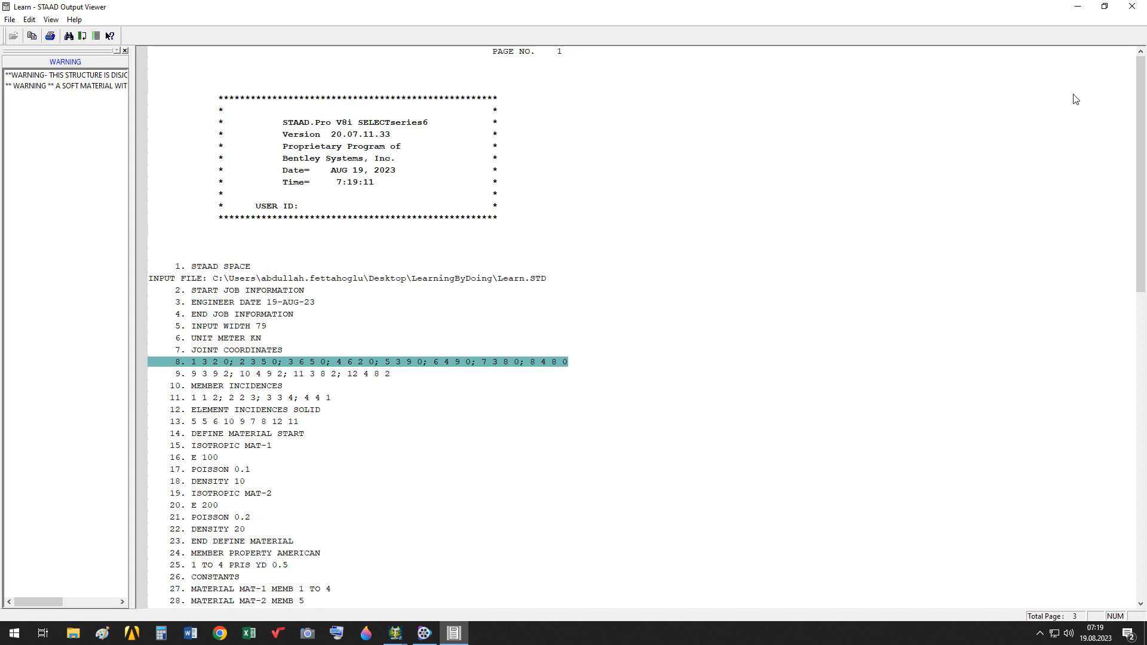
left_click(1132, 7)
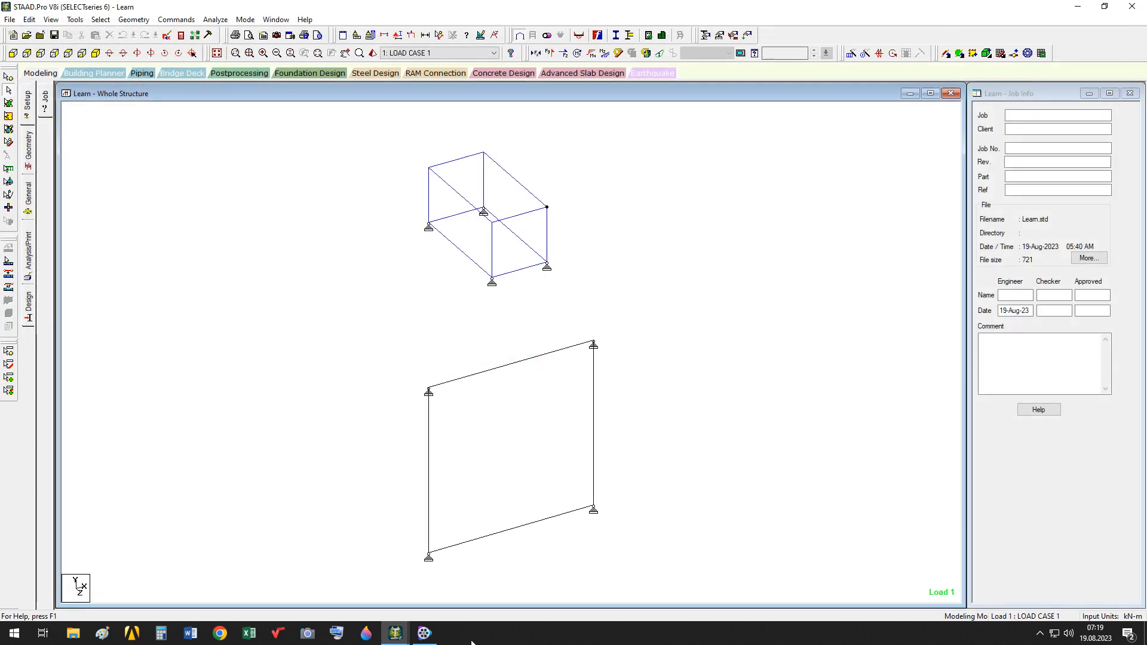
- Check the Ignore List entry in the help topic and add the Ignore List command to the input file
left_click(395, 632)
left_click(474, 596)
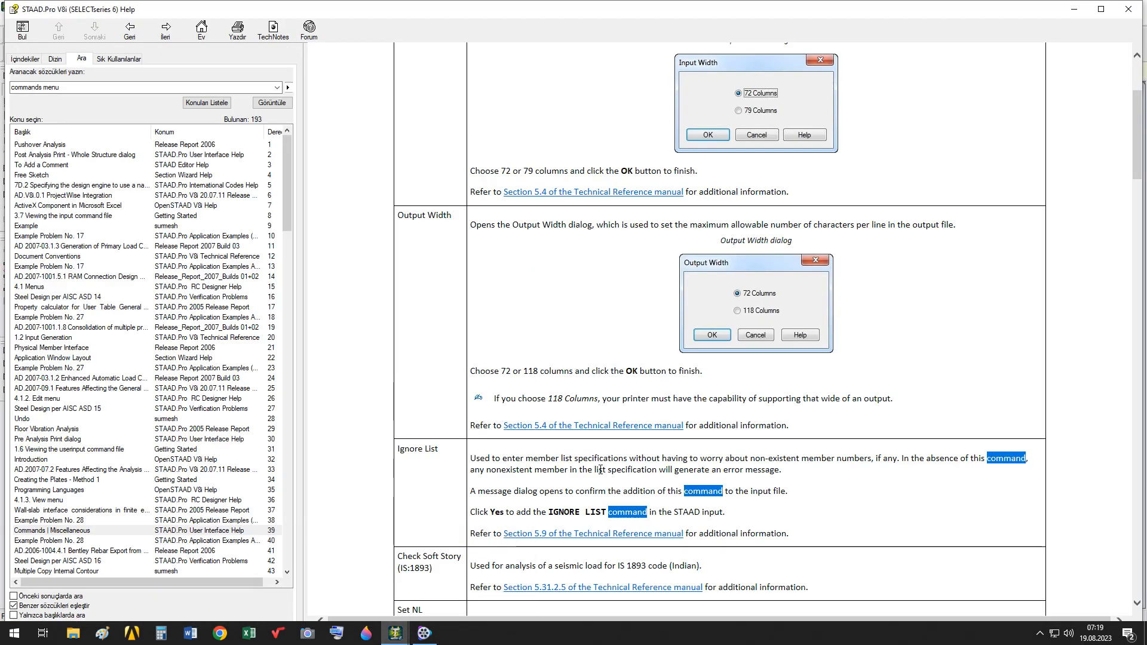
left_click(395, 633)
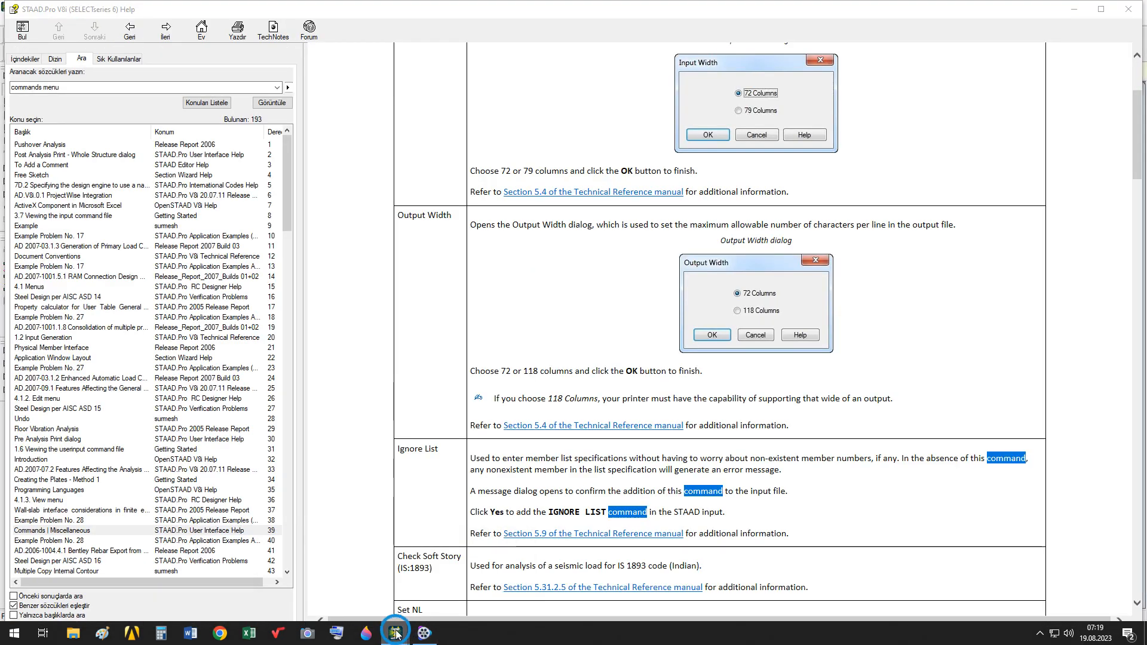
left_click(357, 602)
left_click(177, 19)
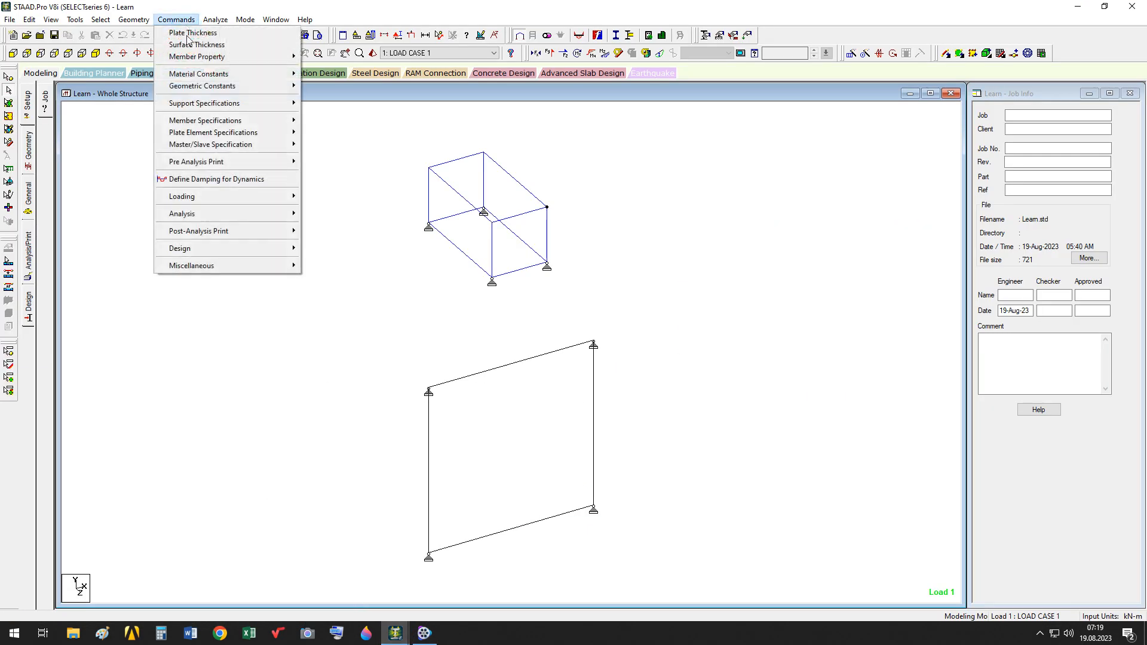
mouse_move(236, 265)
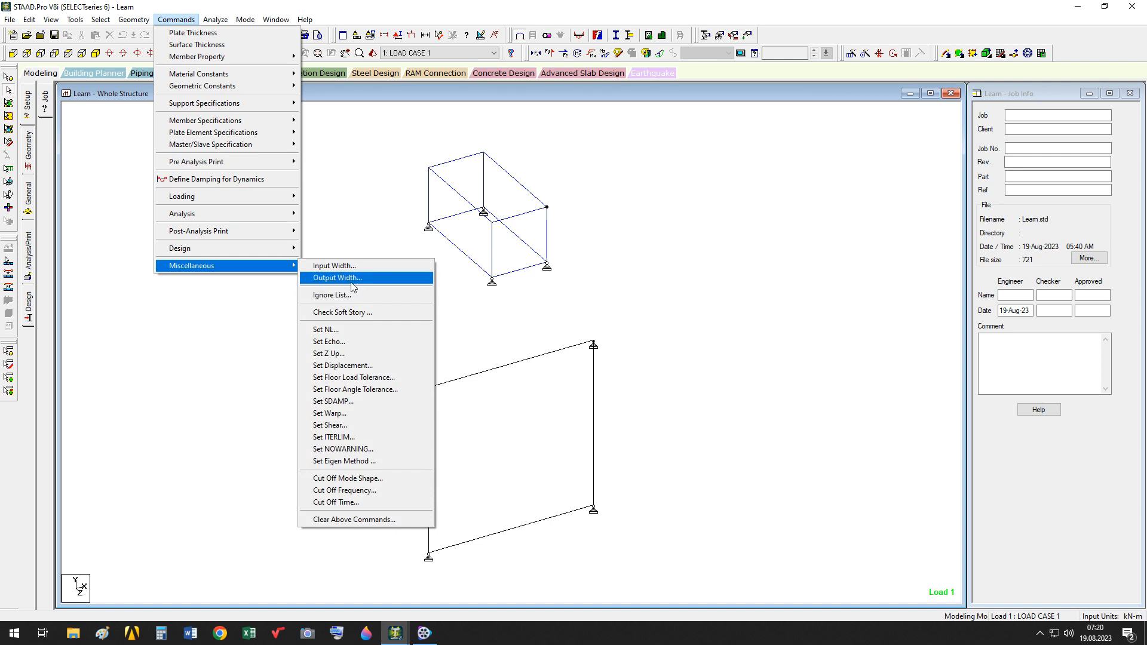
left_click(366, 286)
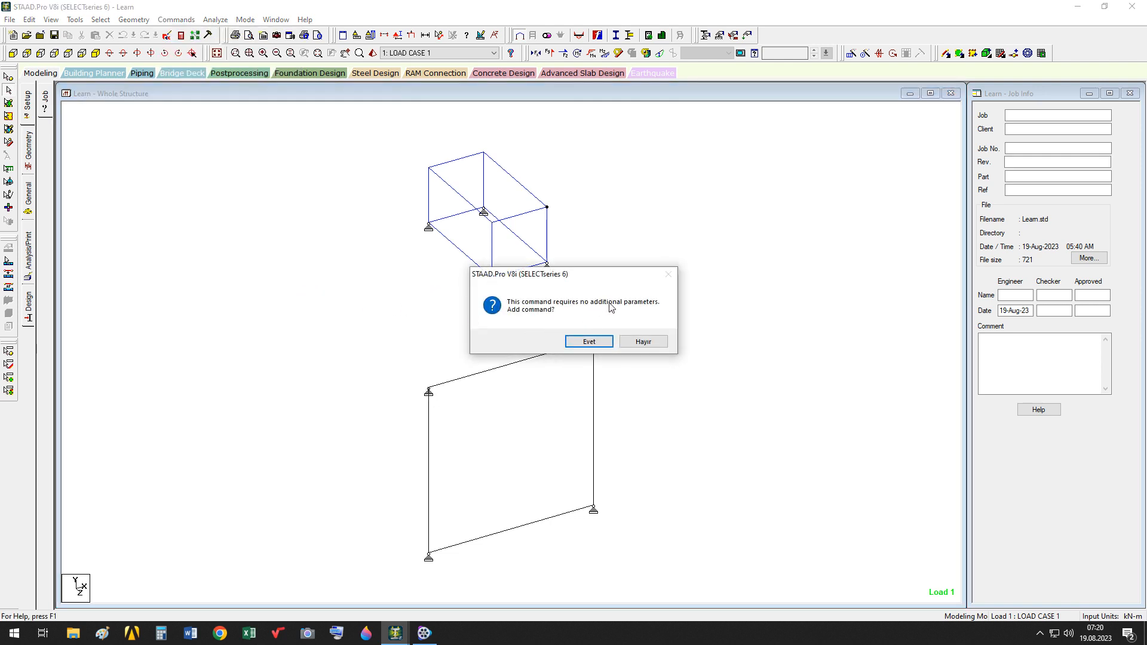
left_click(589, 342)
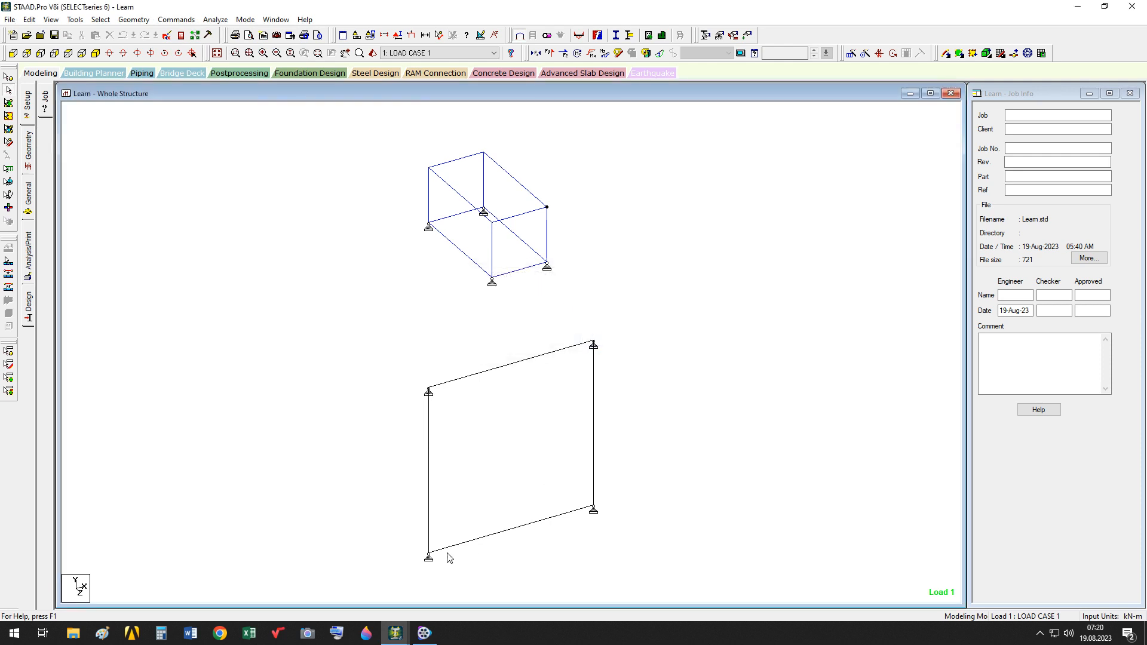
- Read the help entries for Ignore List, Check Soft Story and Set NL, and return to the model
left_click(395, 633)
left_click(457, 602)
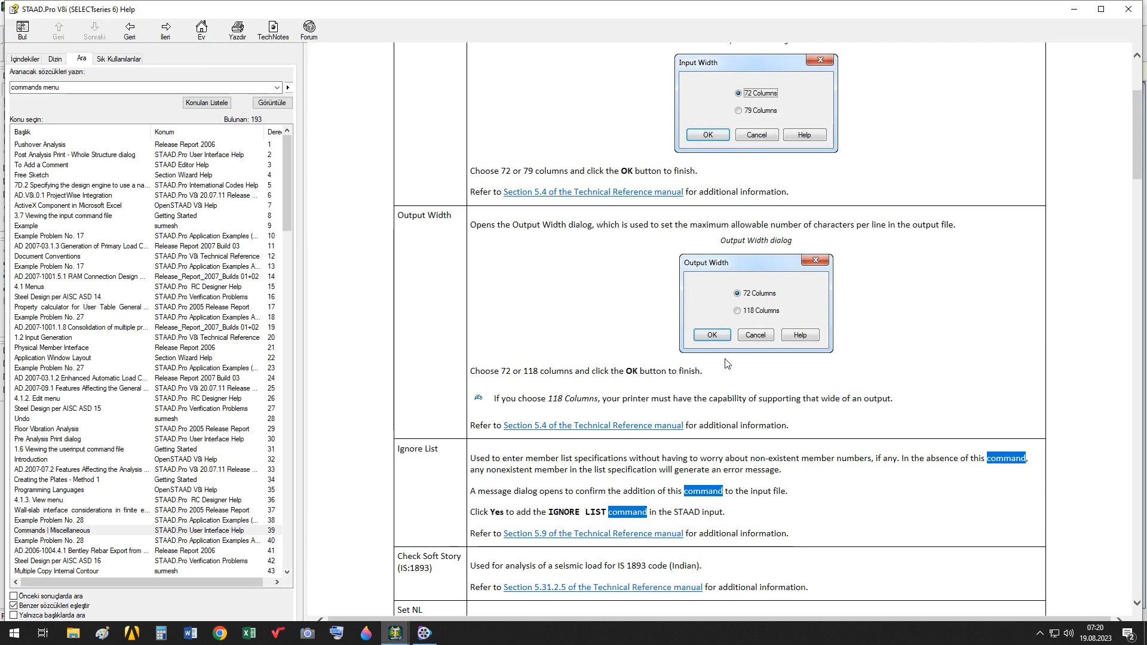
scroll(640, 328, "down", 3)
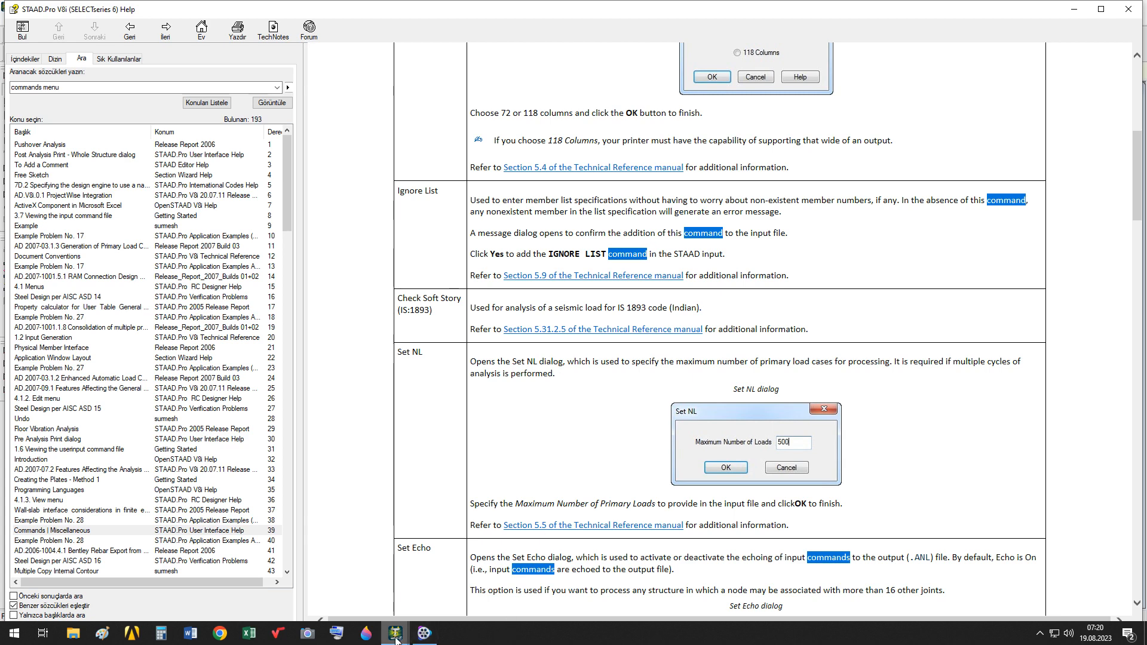
mouse_move(395, 633)
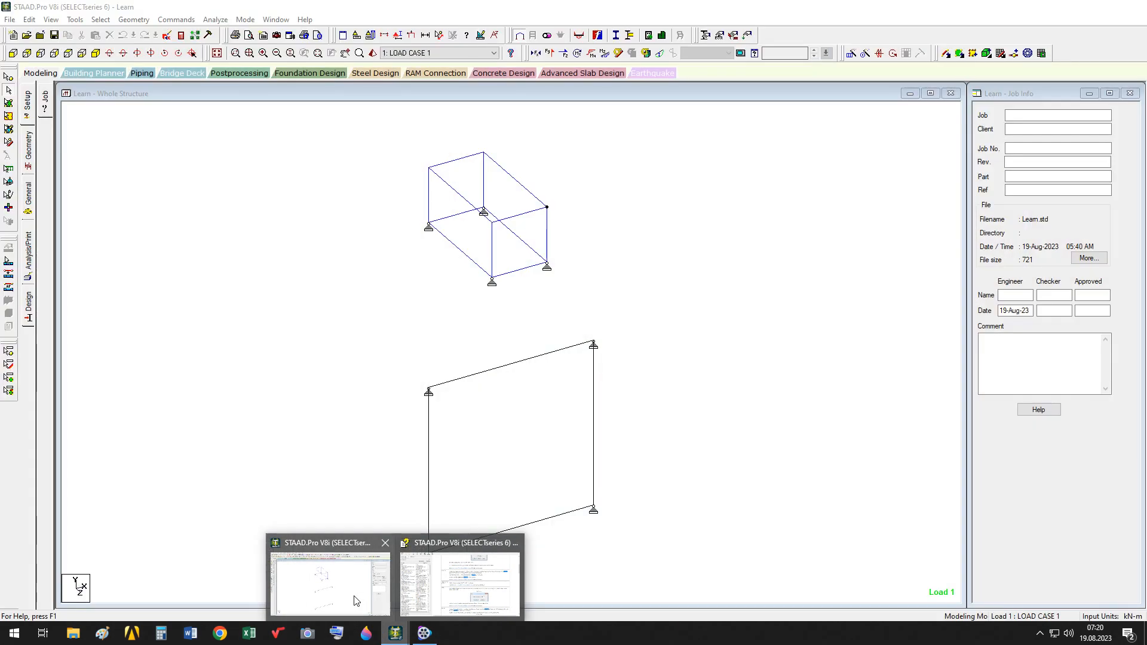
left_click(353, 599)
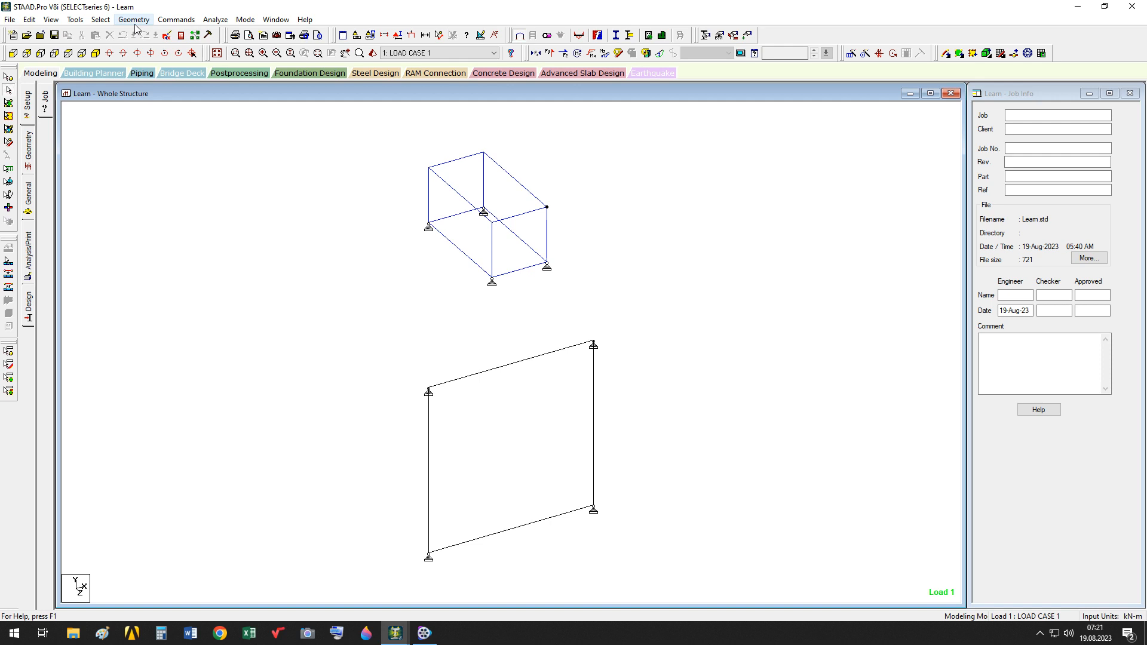
- Add the Ignore List command to the input file, checking its help entry before confirming
left_click(176, 19)
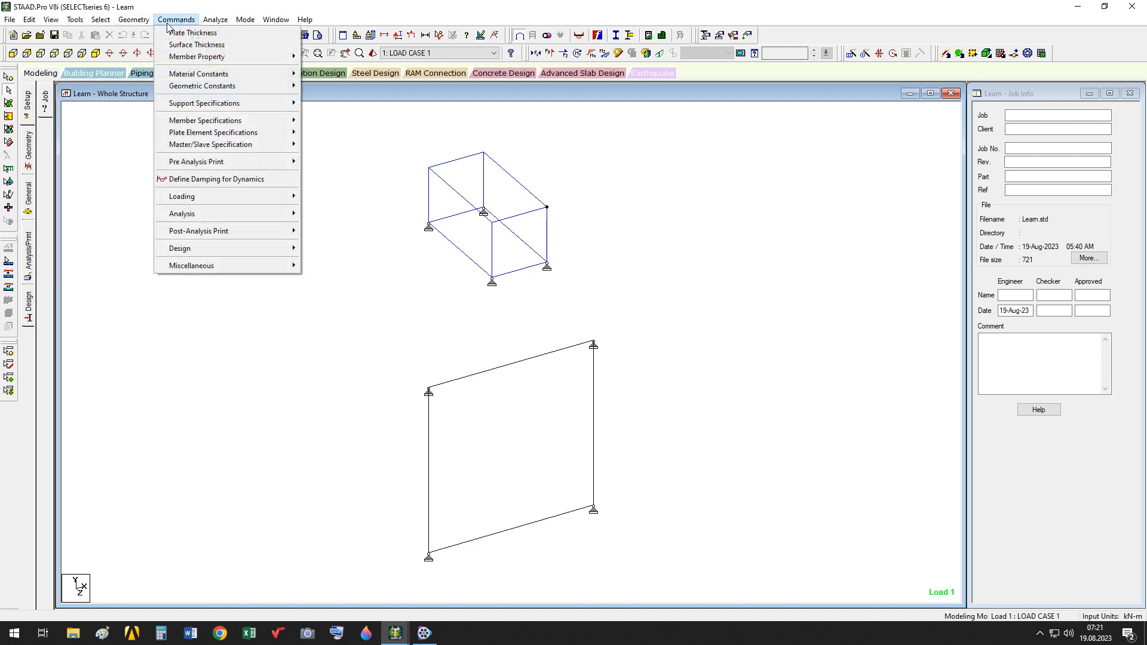
mouse_move(263, 265)
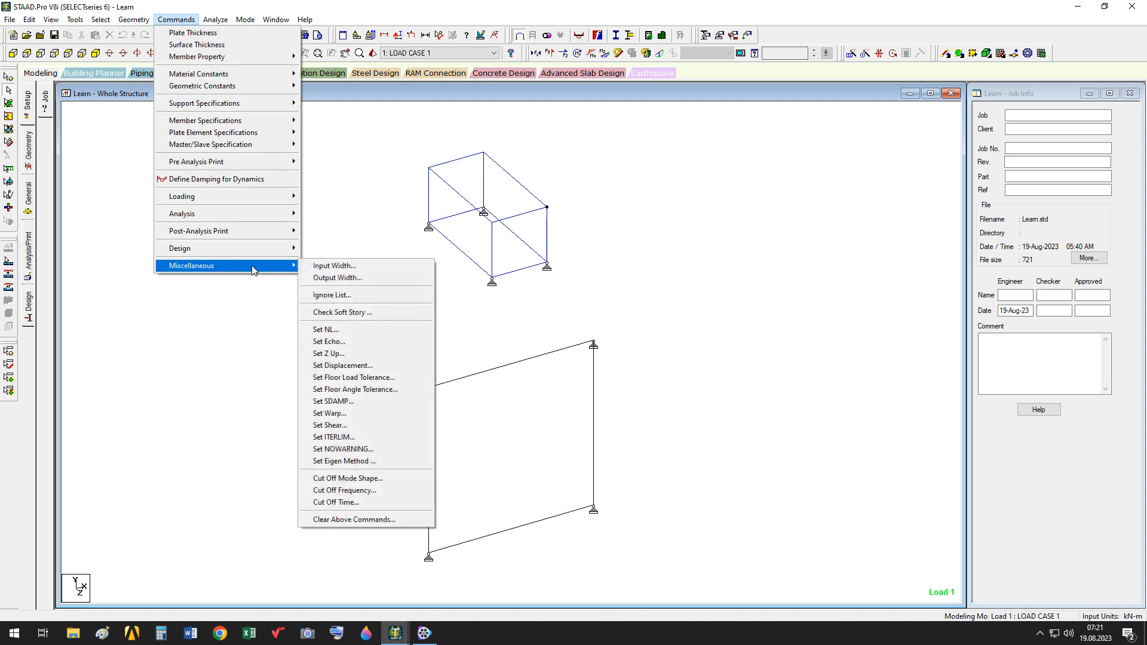
left_click(332, 295)
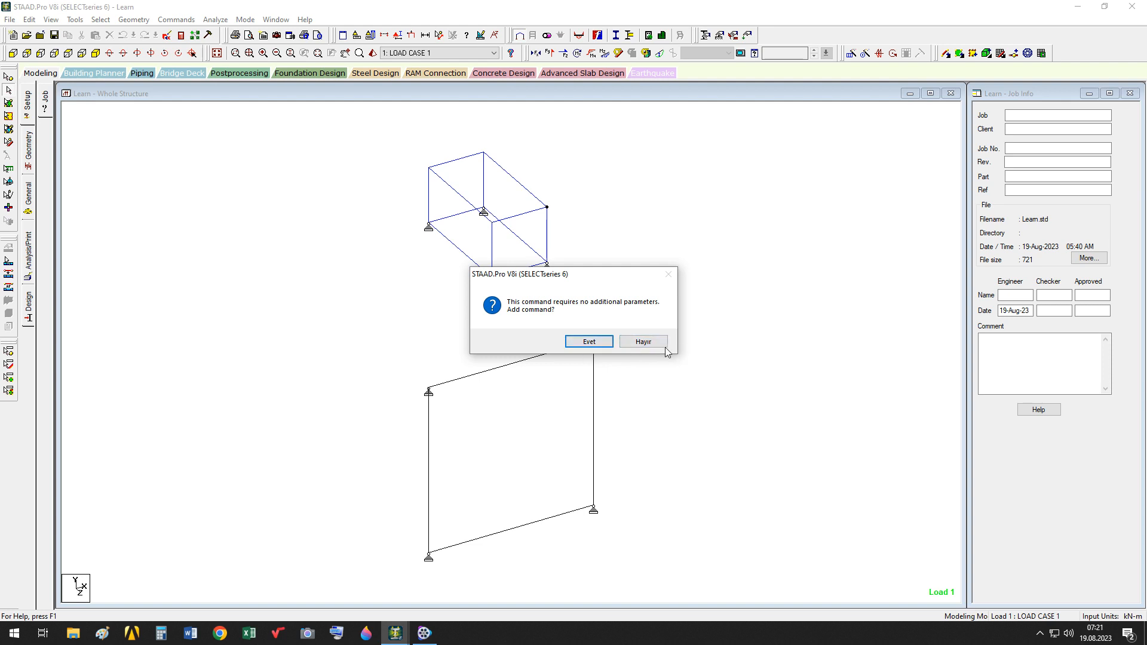
left_click(406, 627)
left_click(448, 597)
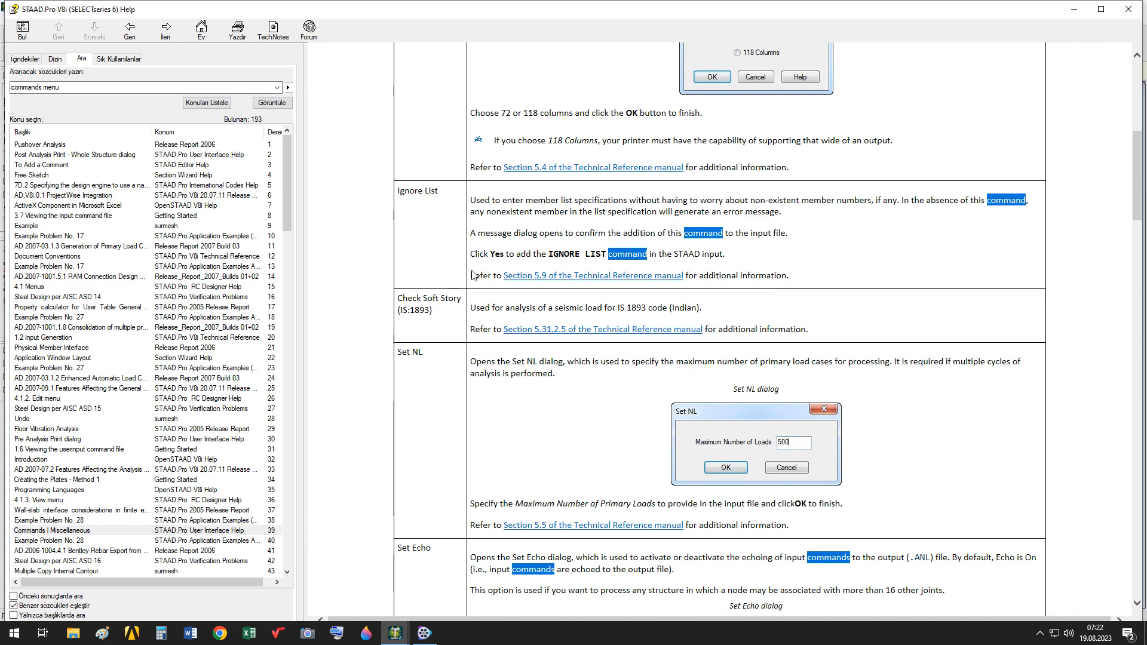
mouse_move(395, 632)
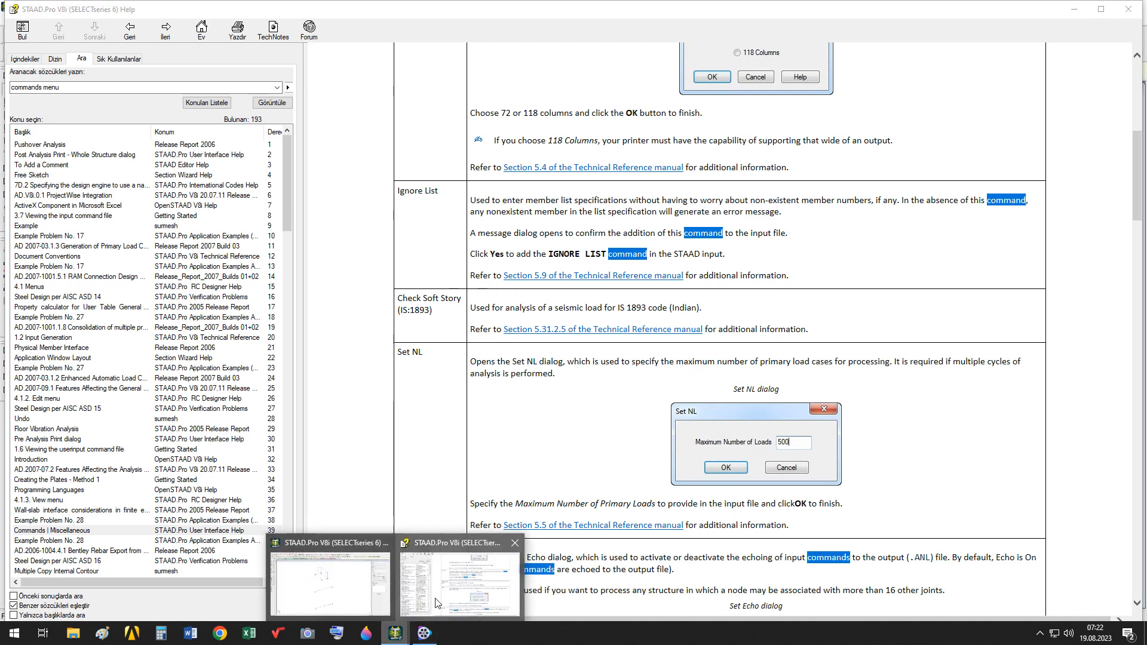
left_click(330, 576)
left_click(589, 341)
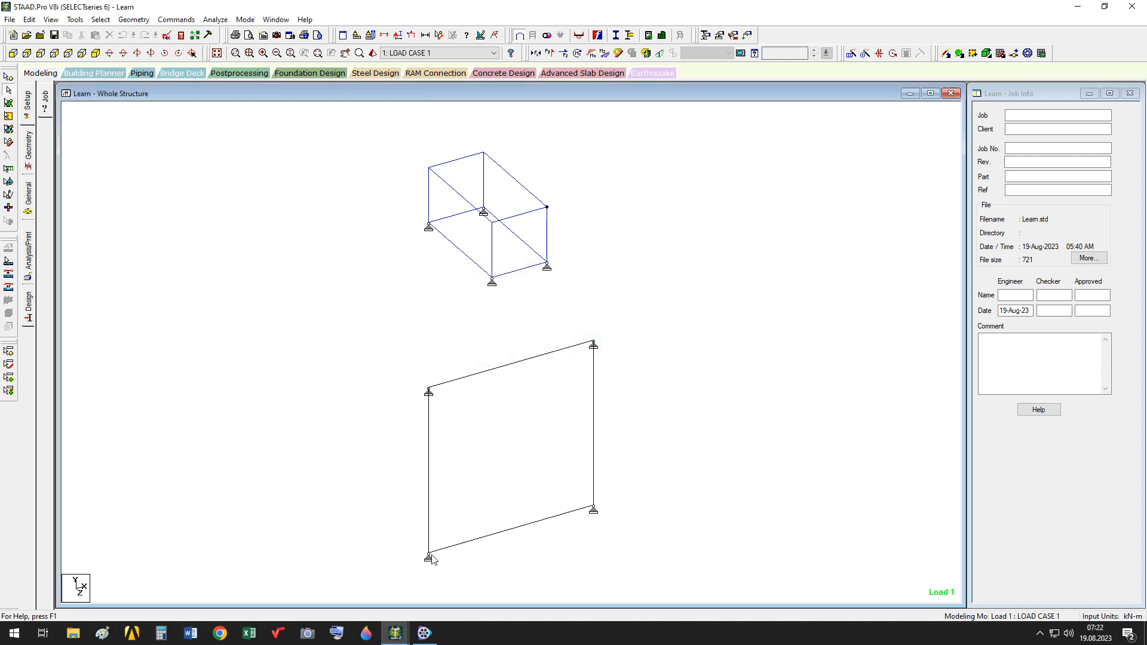
- Read the help entries around Check Soft Story and Set NL, and return to the model
mouse_move(395, 633)
left_click(445, 606)
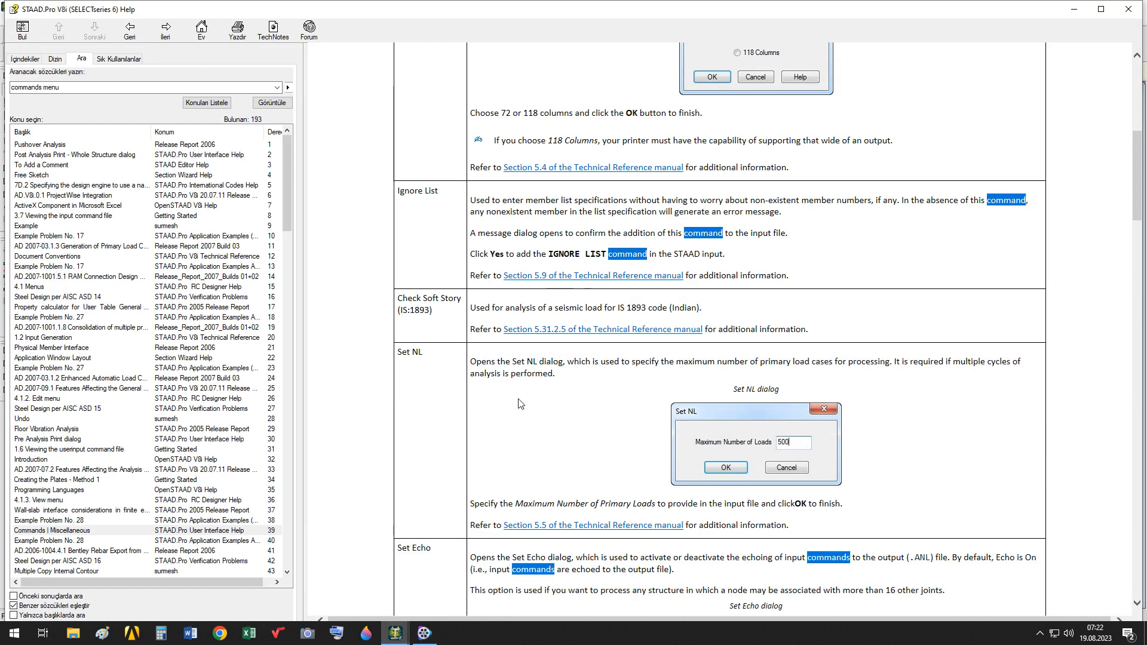
scroll(521, 407, "down", 3)
scroll(478, 438, "up", 3)
mouse_move(395, 633)
left_click(359, 577)
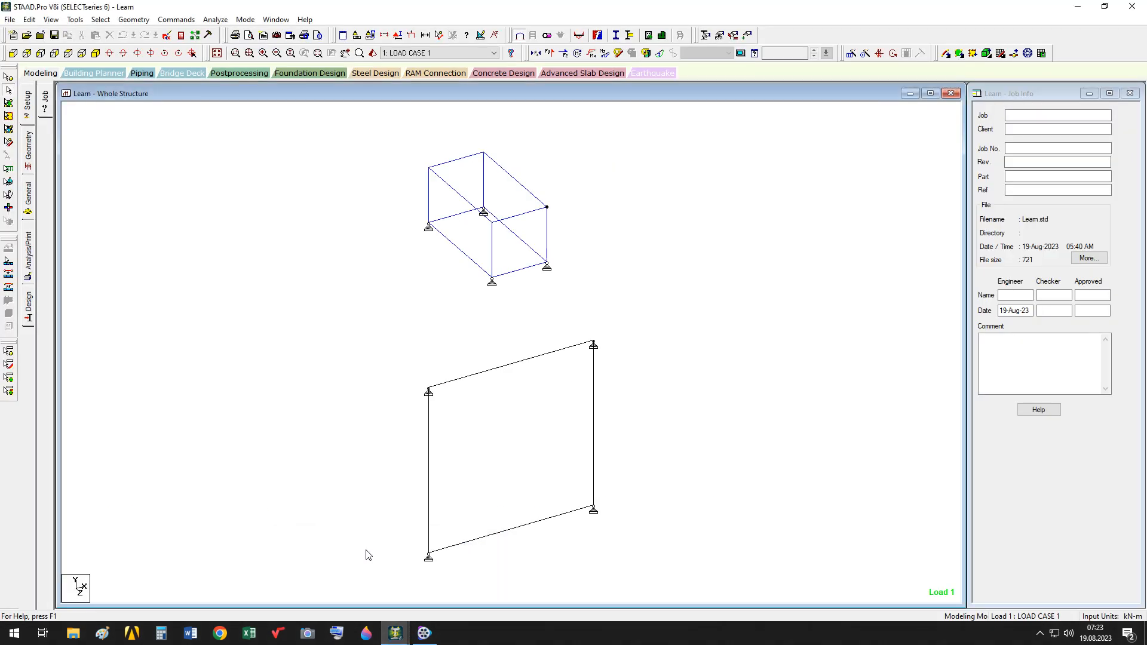
- Try to add the Check Soft Story command with the ASCE7 - 05 code
left_click(135, 19)
mouse_move(177, 19)
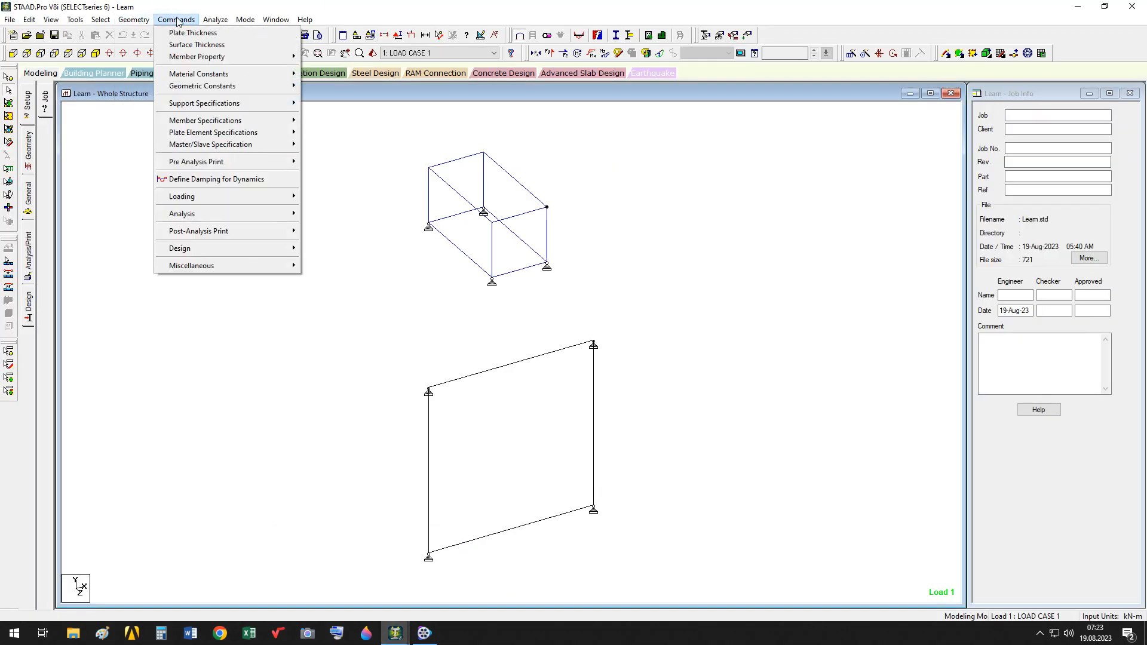
mouse_move(207, 266)
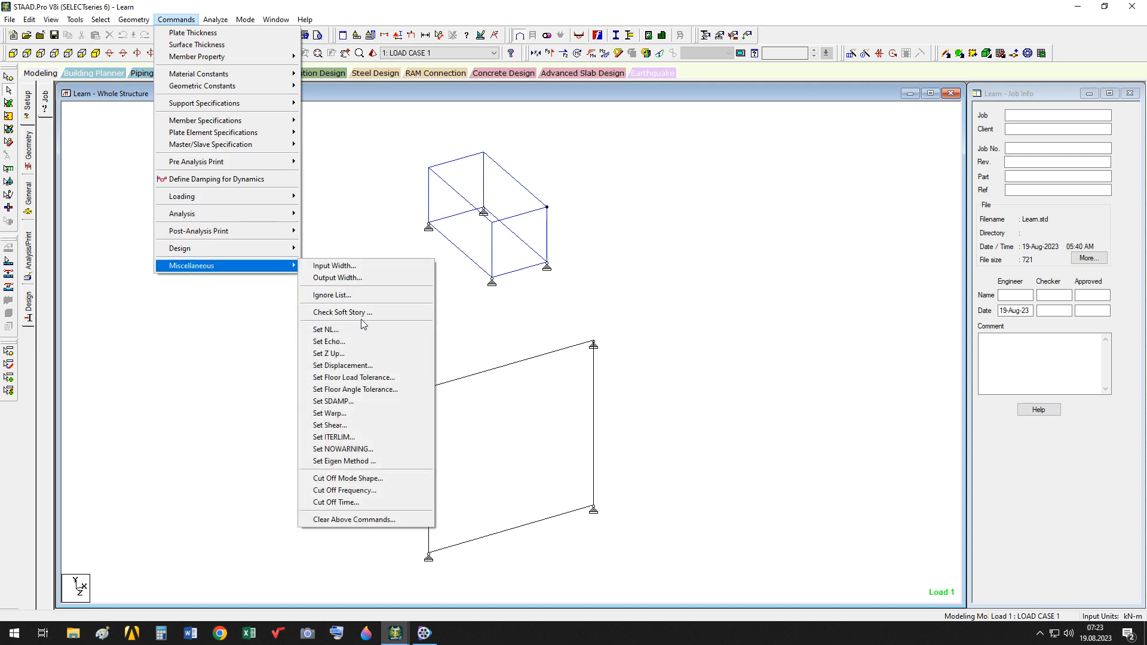
left_click(369, 315)
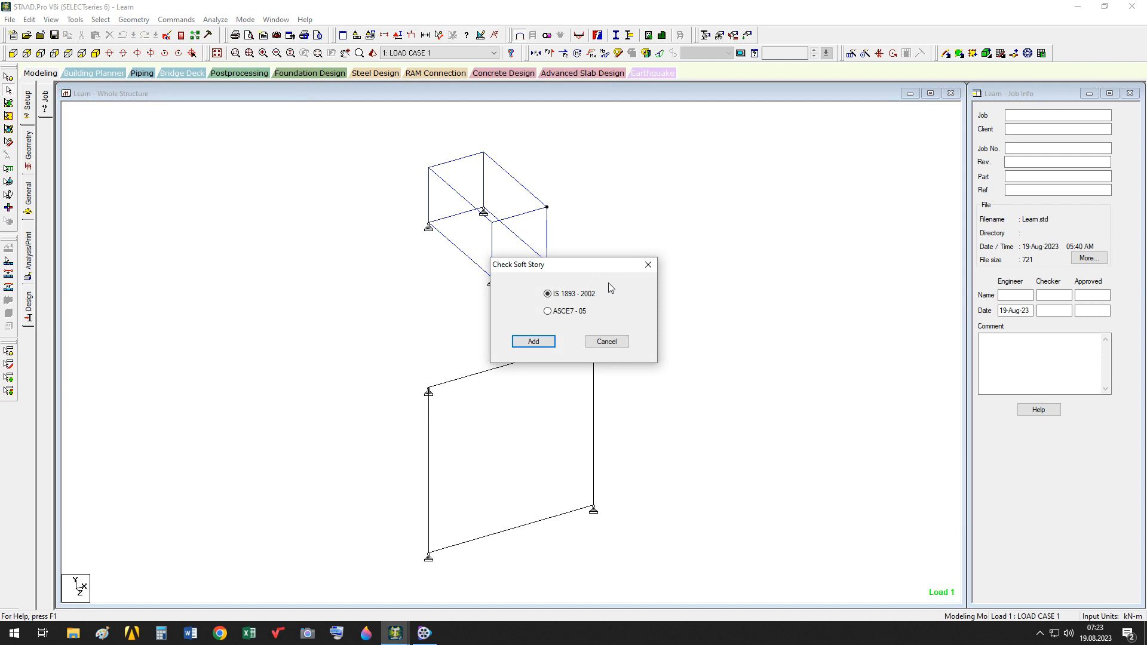
left_click(550, 312)
left_click(527, 344)
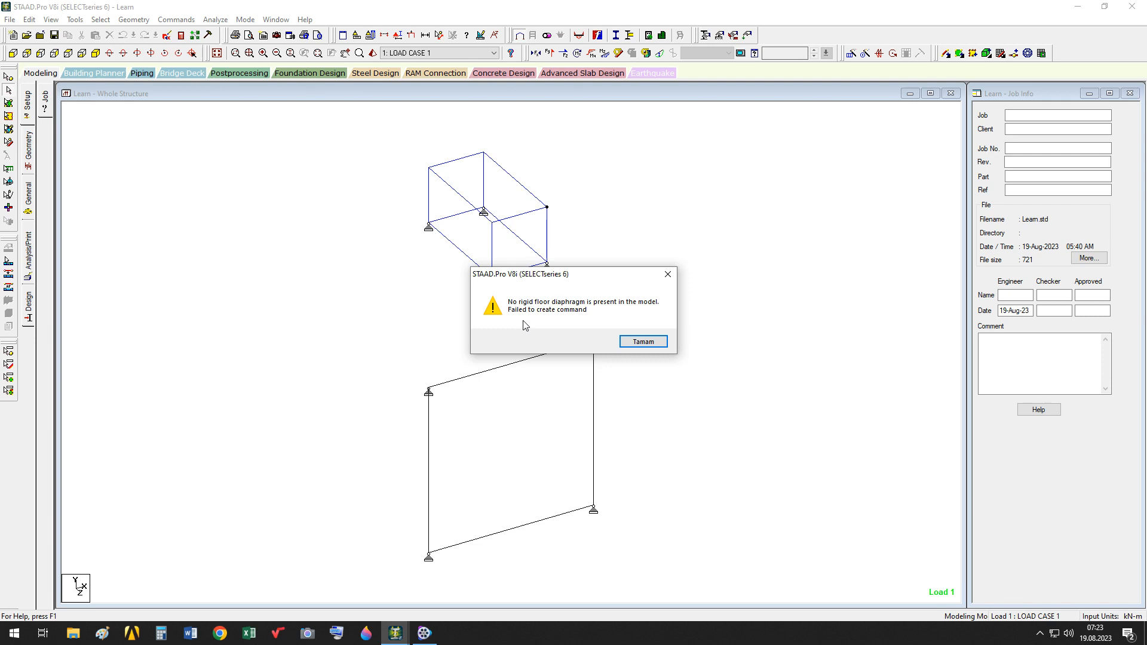
left_click(657, 344)
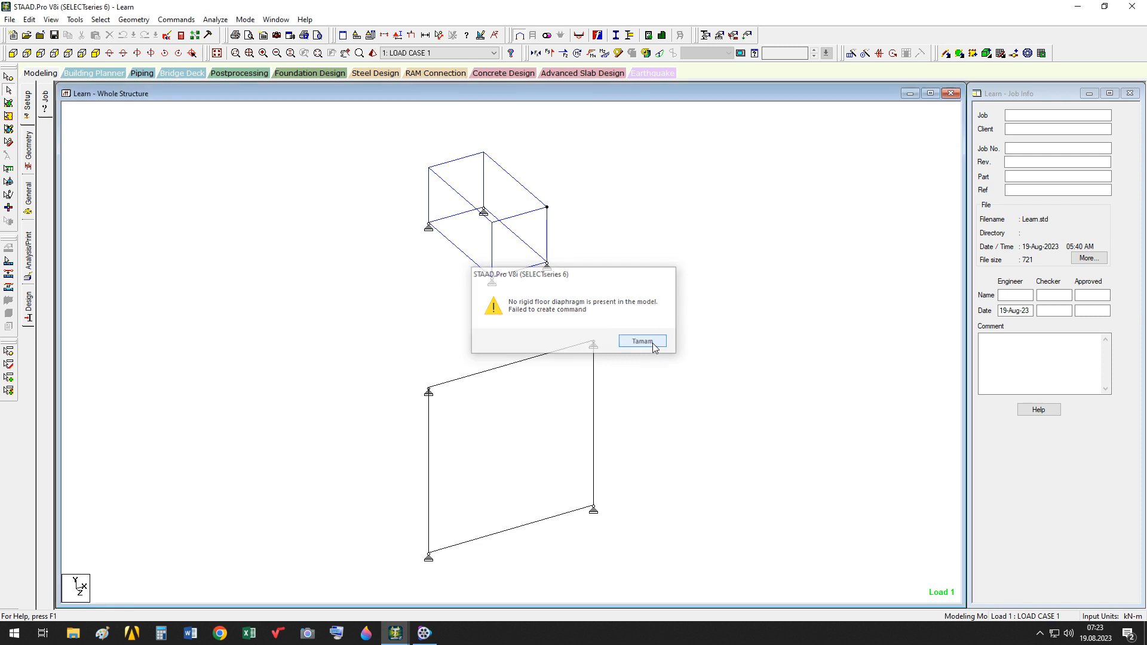
- Read the Miscellaneous help entries from Check Soft Story through Set NL, Set Echo, Set Z Up, Set Displacement and Set SDAMP
mouse_move(399, 636)
left_click(471, 571)
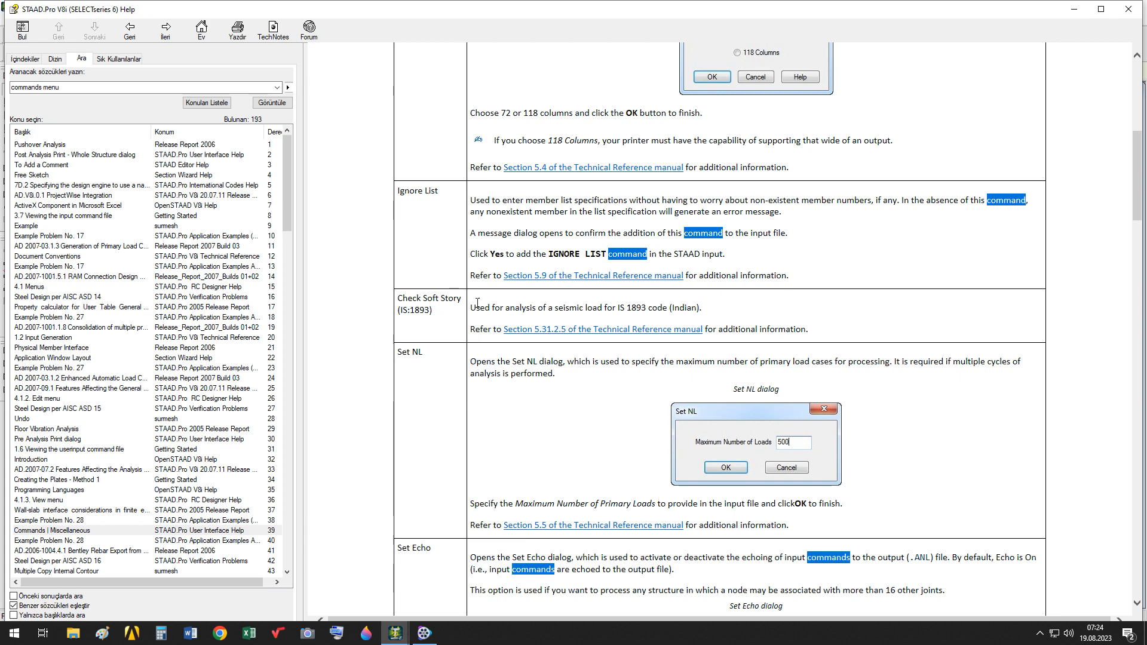
scroll(545, 307, "down", 3)
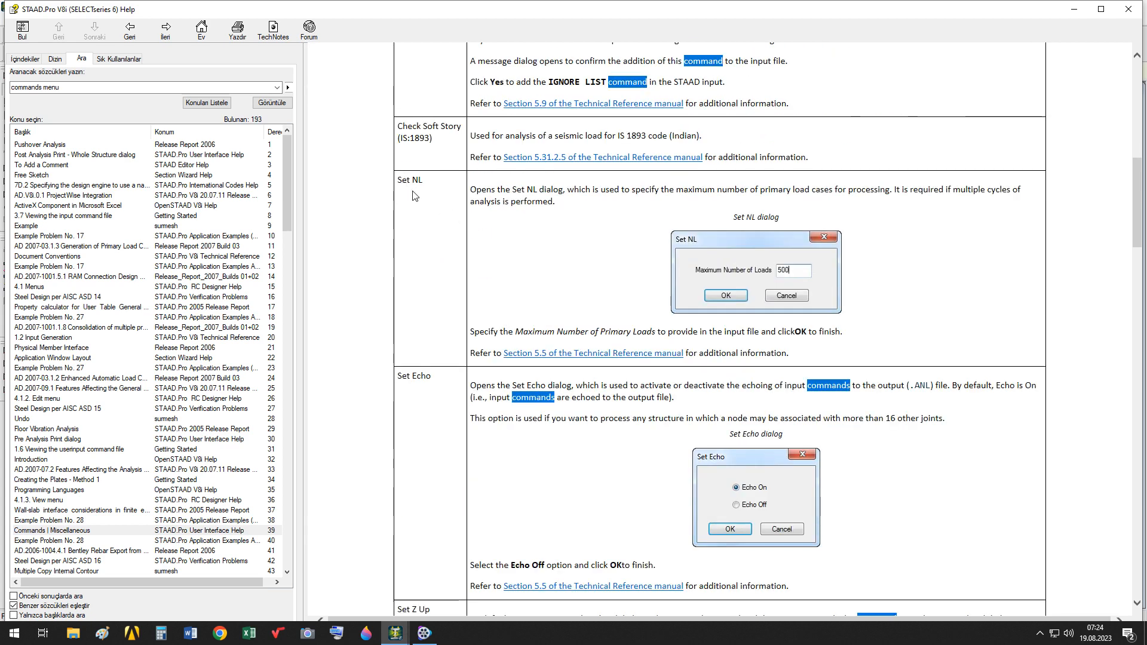
left_click(714, 246)
scroll(556, 219, "down", 5)
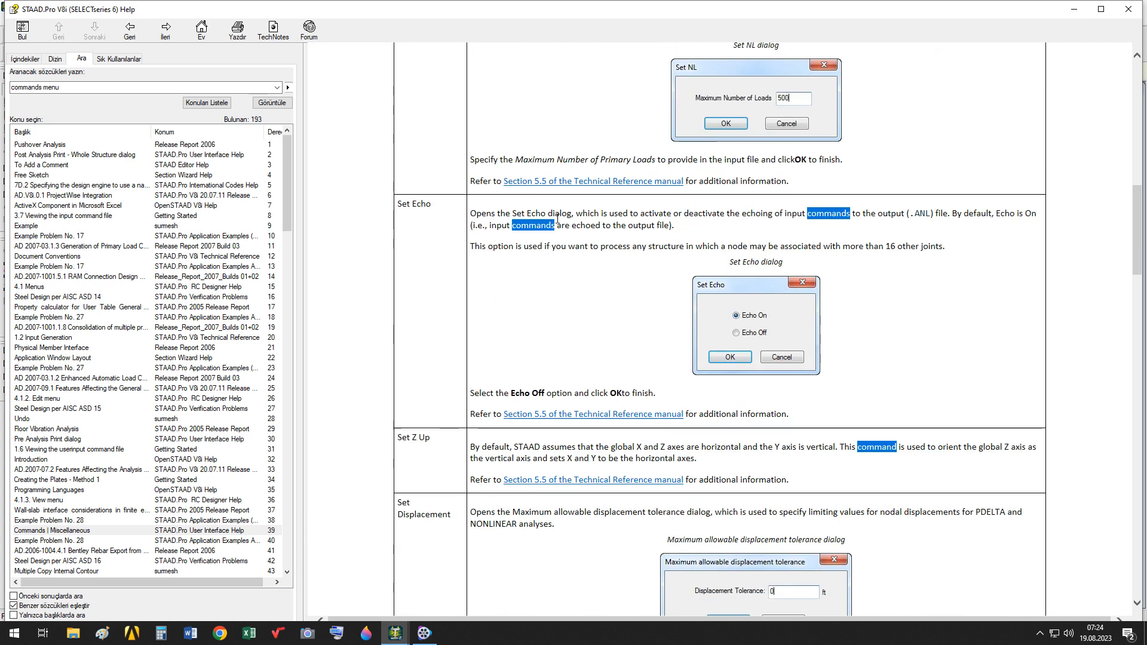
scroll(626, 264, "down", 3)
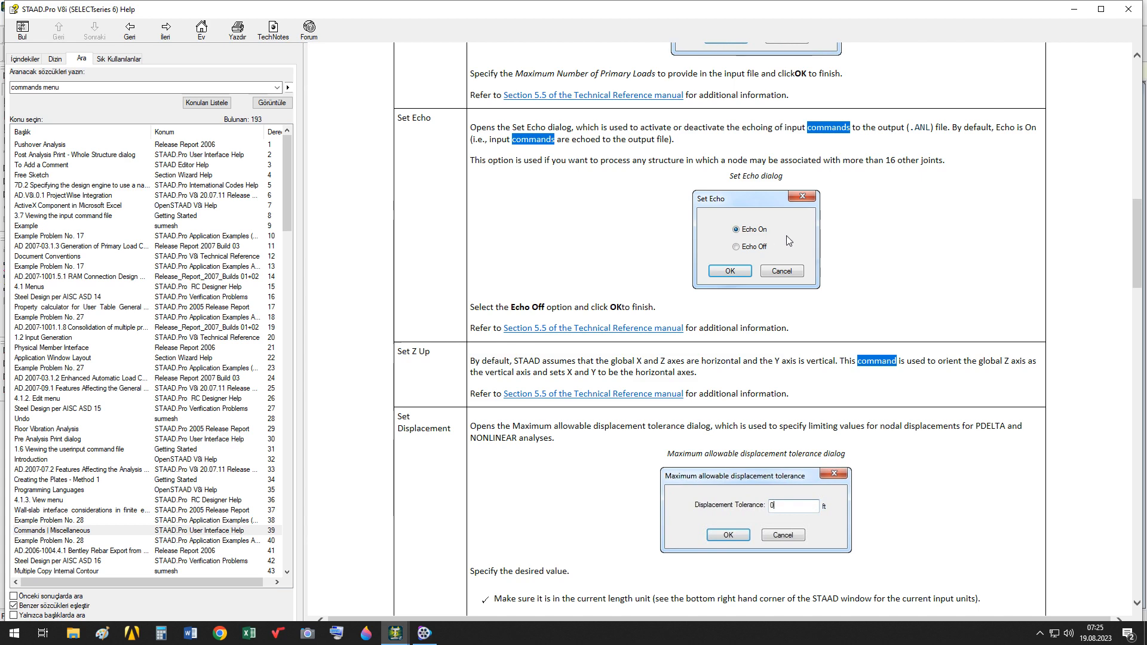
scroll(763, 282, "down", 4)
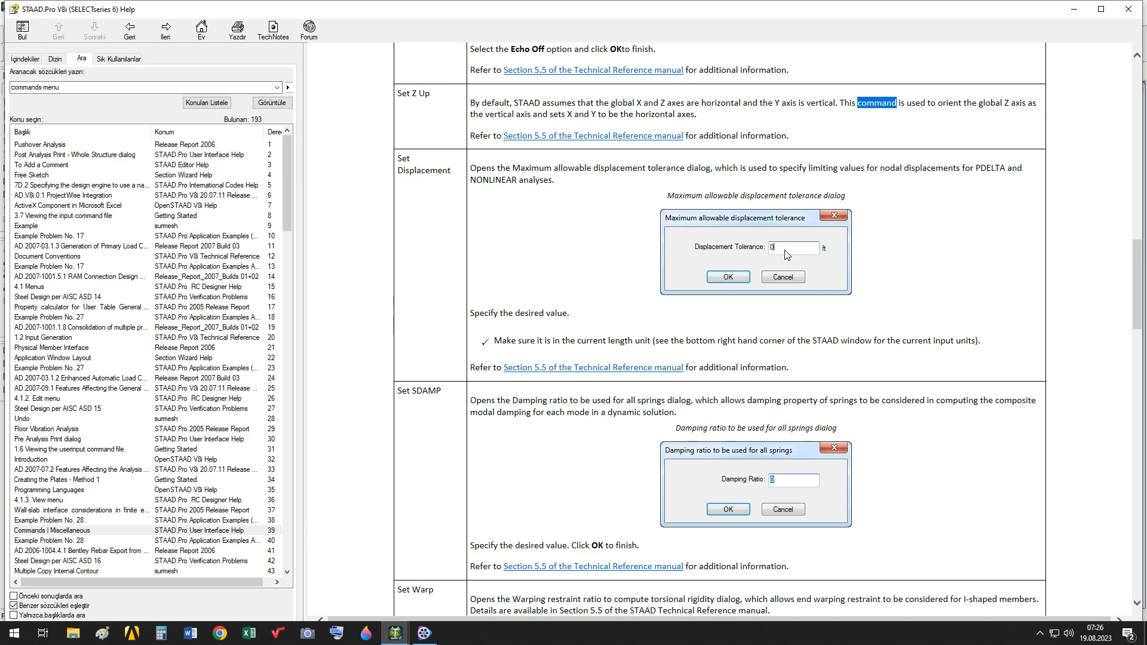
scroll(535, 239, "down", 5)
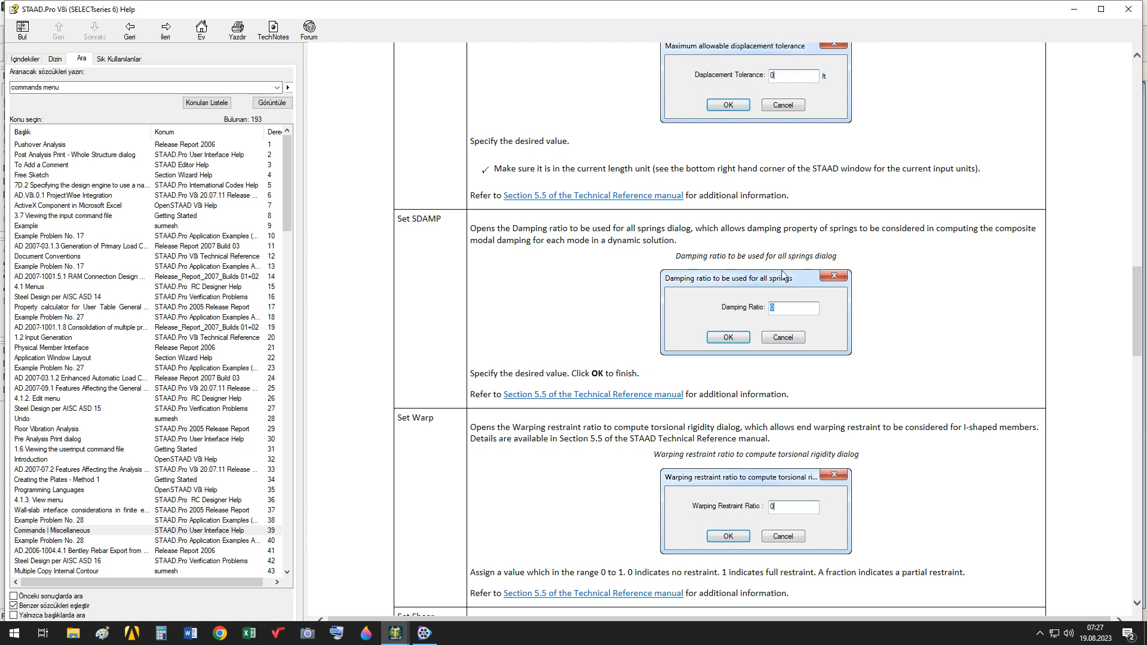
- Examine the SET SDAMP description in Section 5.5 of the Technical Reference manual, and return to the Miscellaneous help topic
left_click(660, 395)
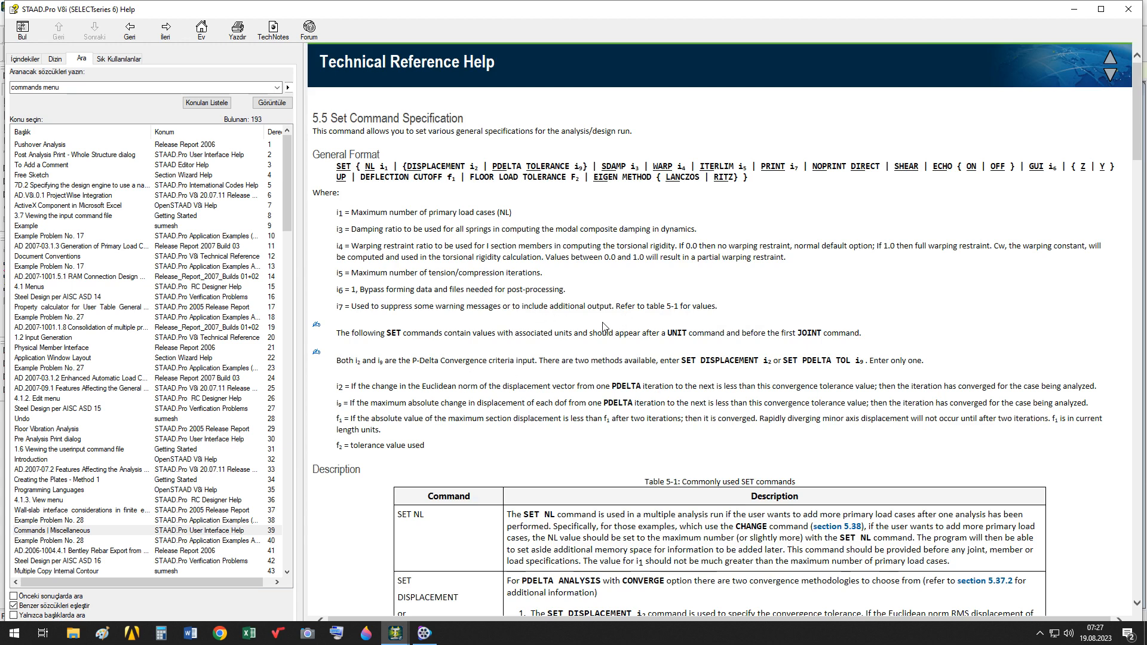
scroll(604, 327, "down", 3)
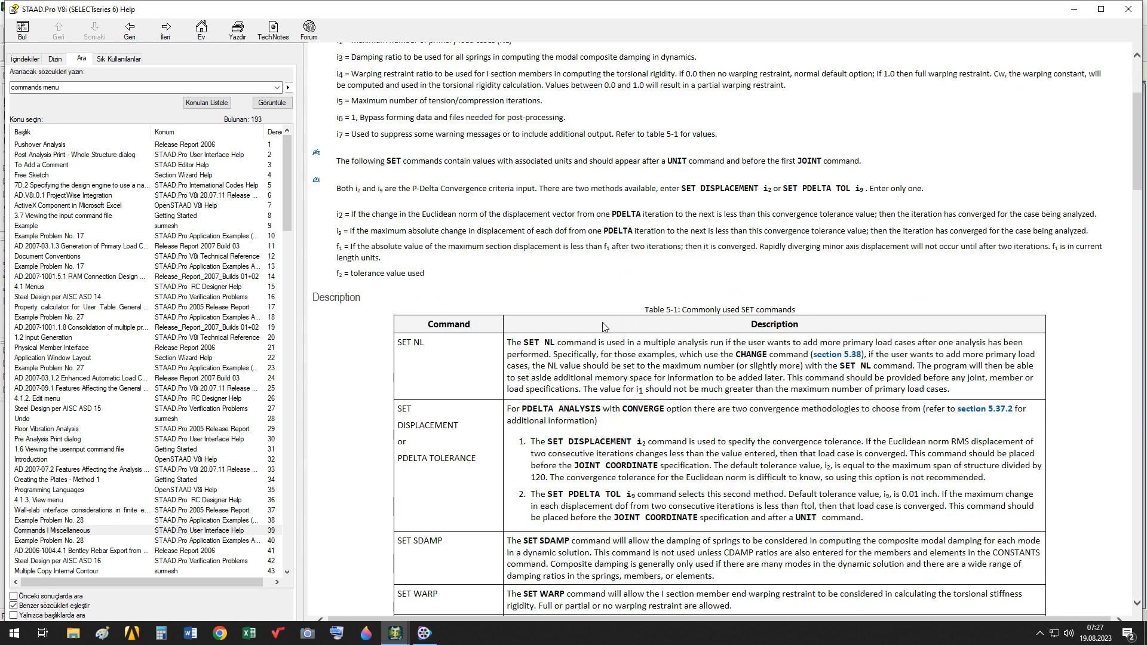
scroll(604, 327, "down", 2)
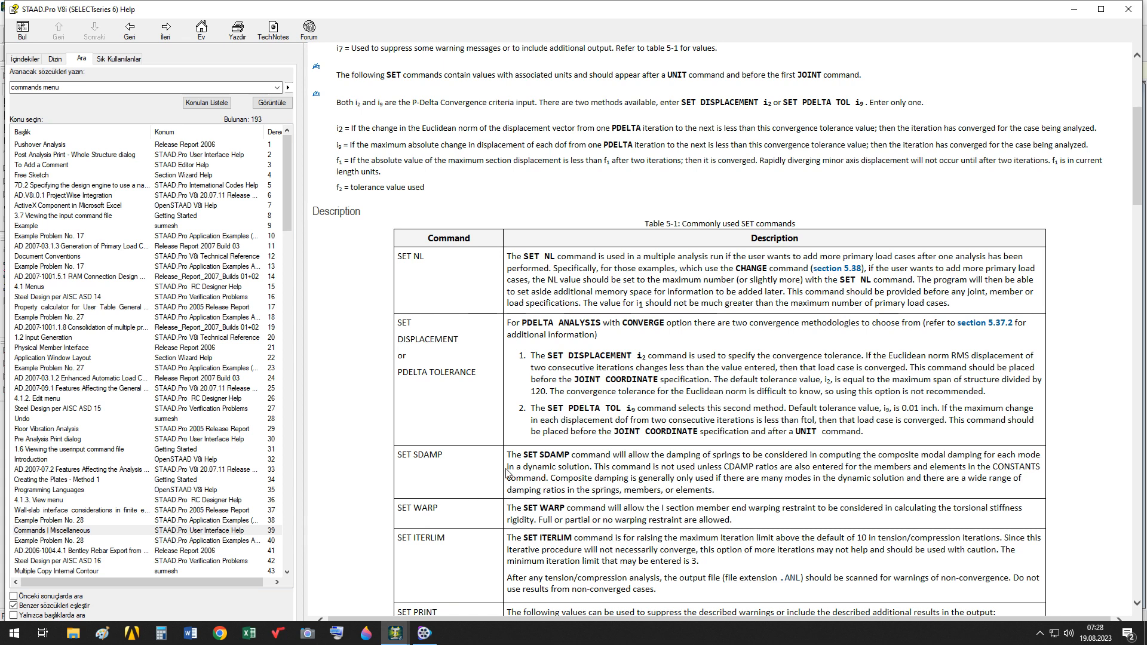
left_click_drag(512, 459, 777, 495)
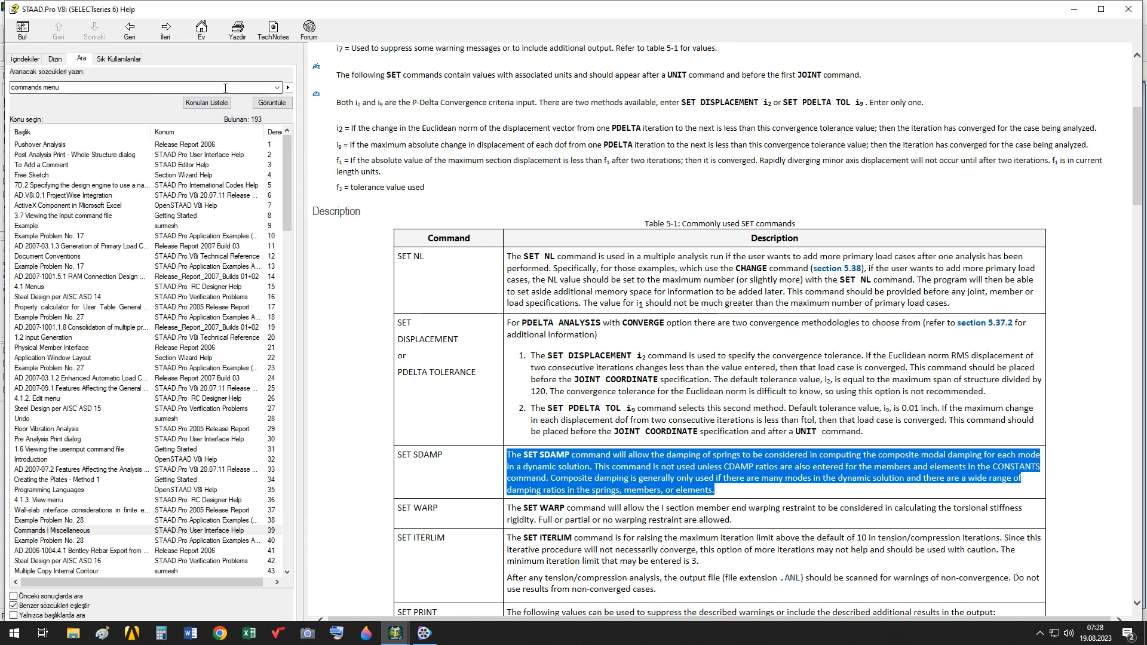
left_click(130, 30)
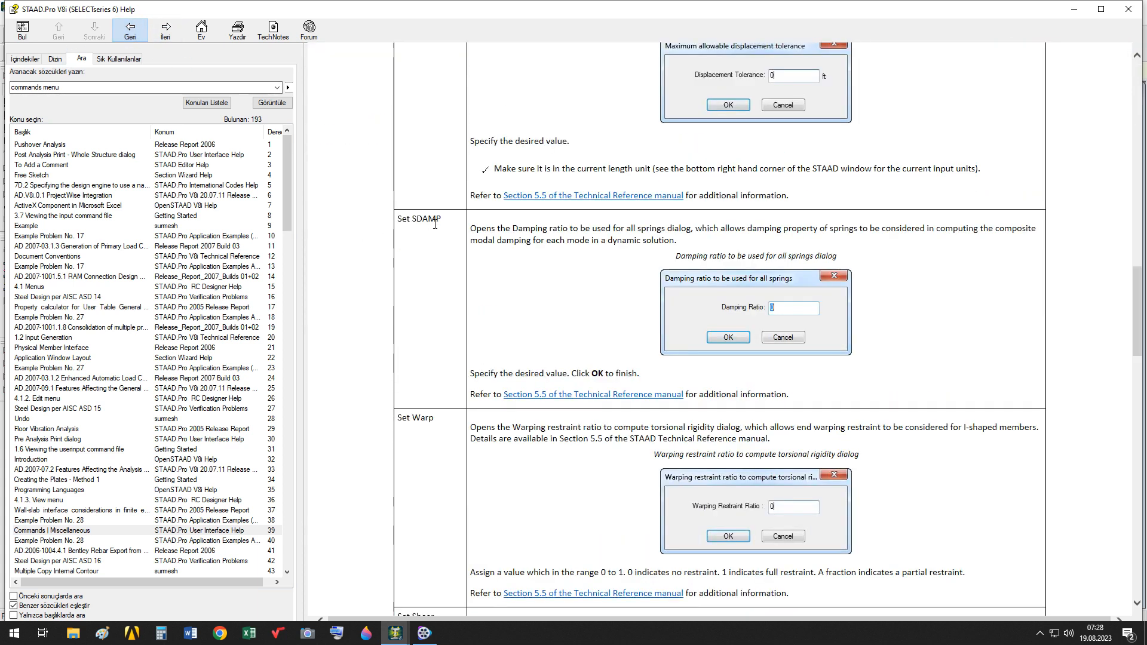
- Read the Set Warp help entry and highlight its explanation of the warping restraint ratio values
scroll(472, 230, "down", 3)
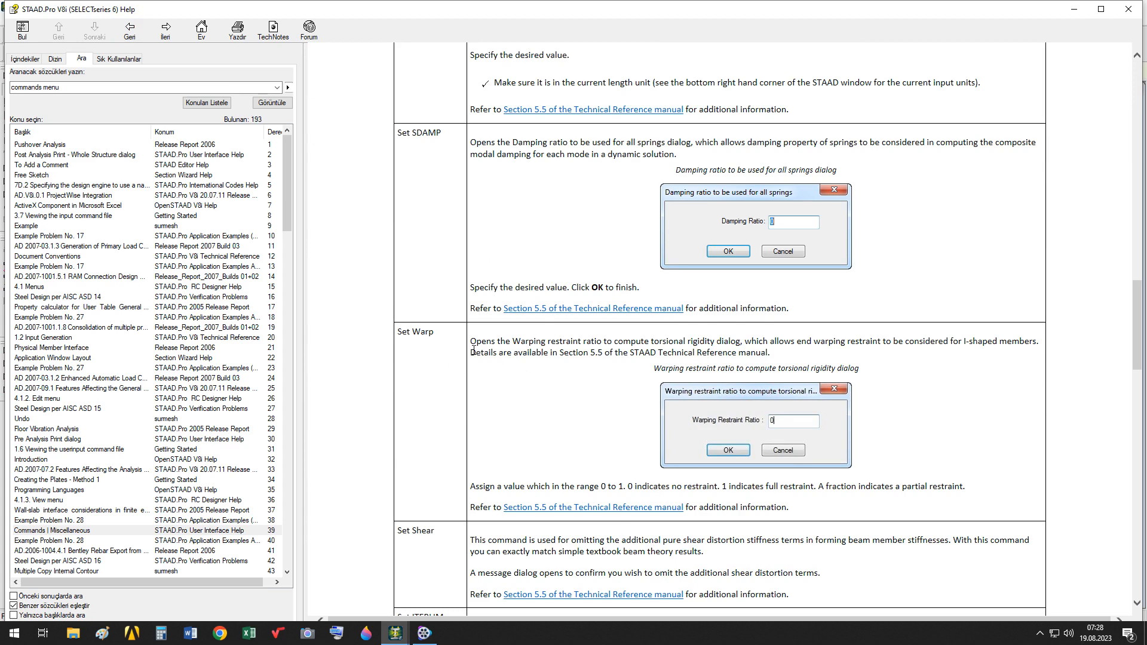
scroll(473, 351, "down", 3)
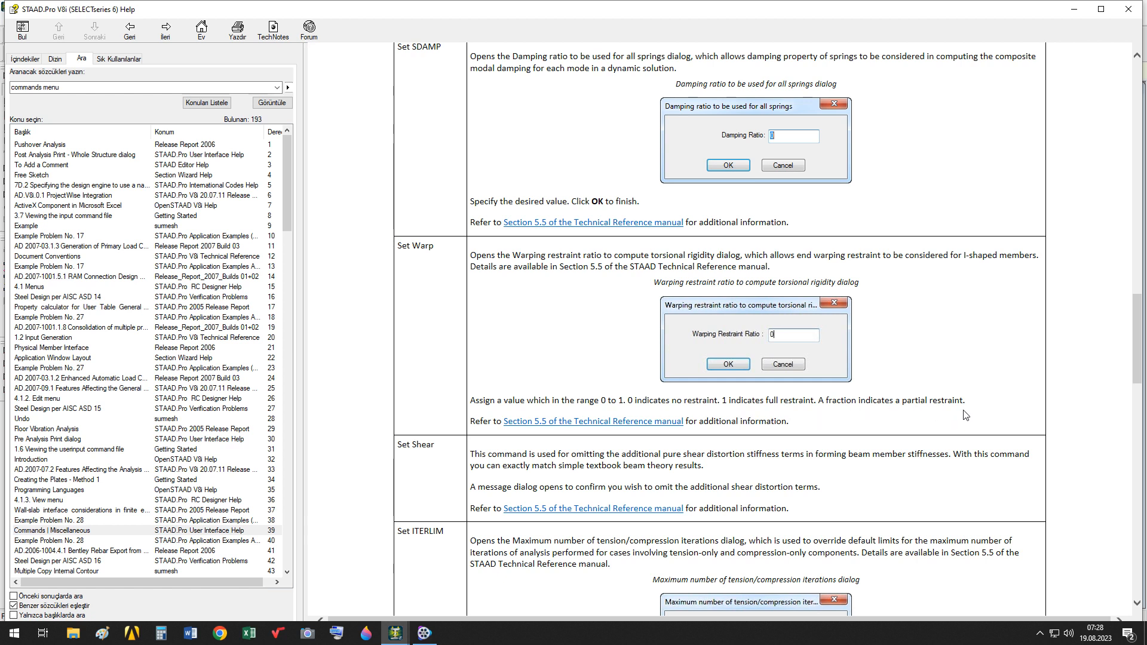
left_click(955, 357)
left_click(627, 398)
left_click_drag(631, 401, 814, 401)
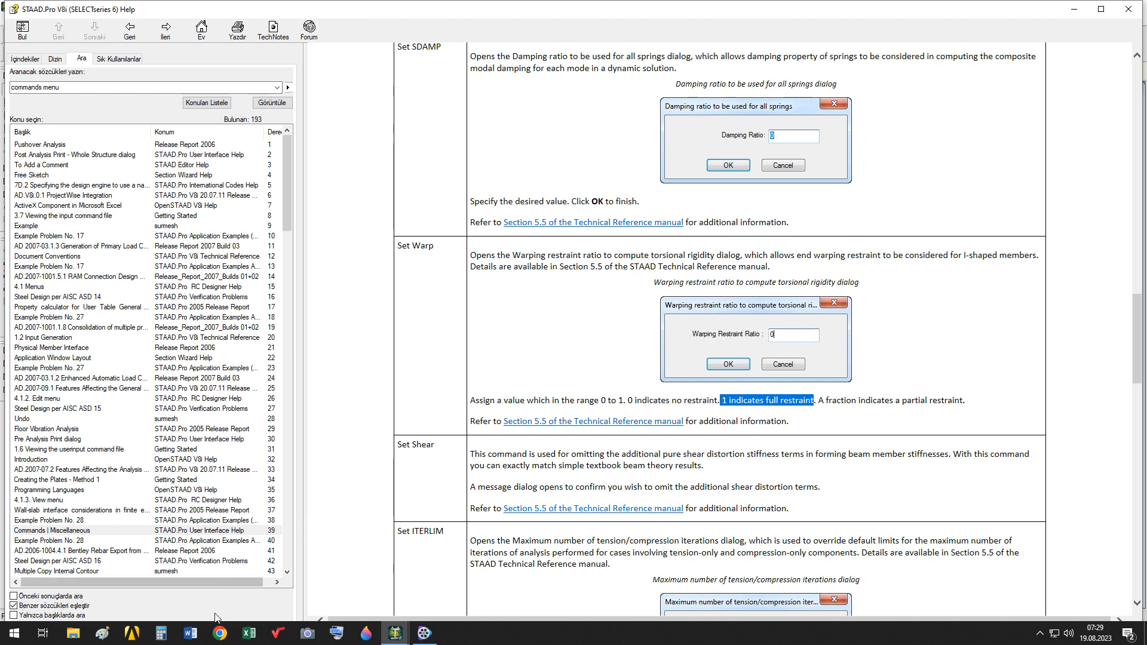
- Switch to Paint in a maximized window and enlarge the blank canvas to about 1433 × 630 px
left_click(102, 632)
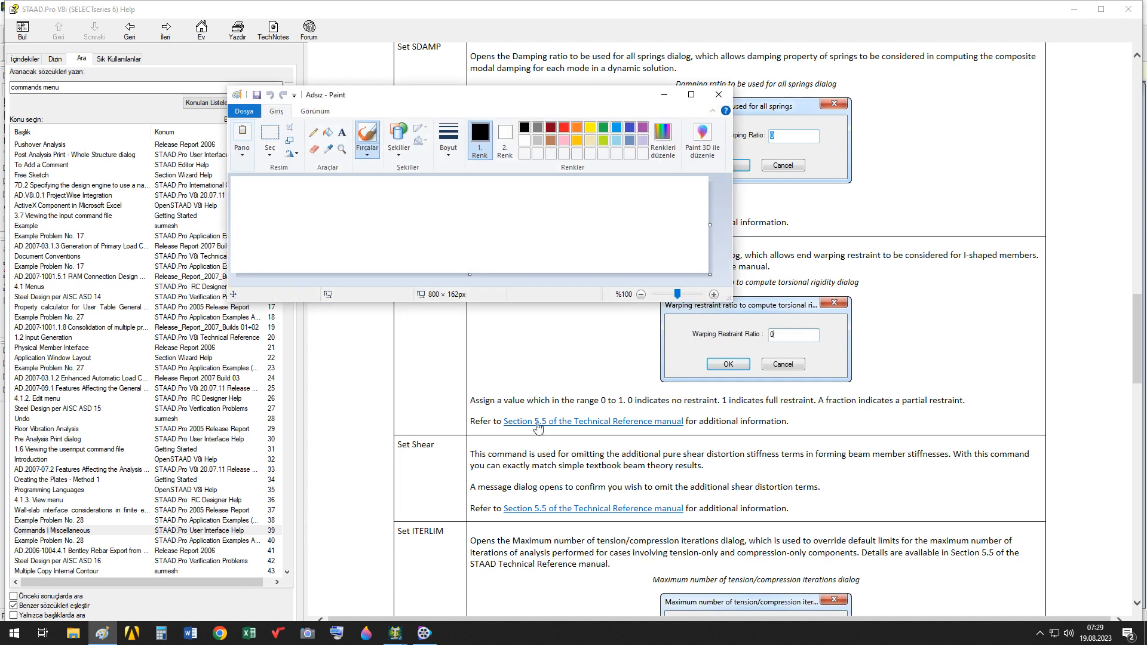
left_click(692, 95)
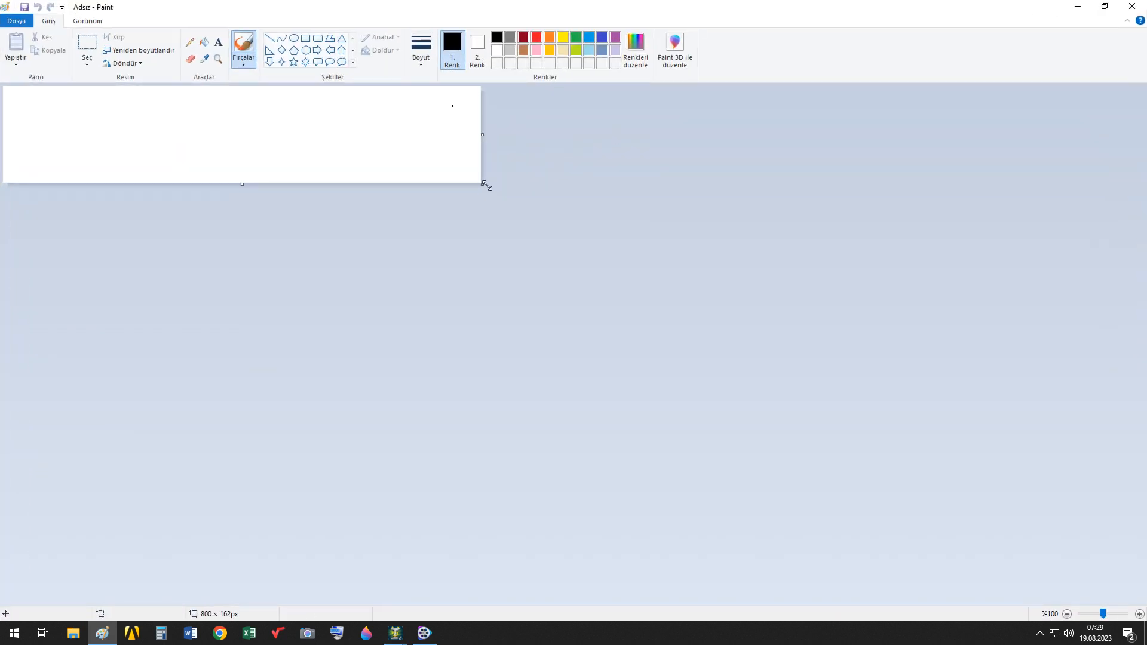
left_click_drag(483, 184, 859, 462)
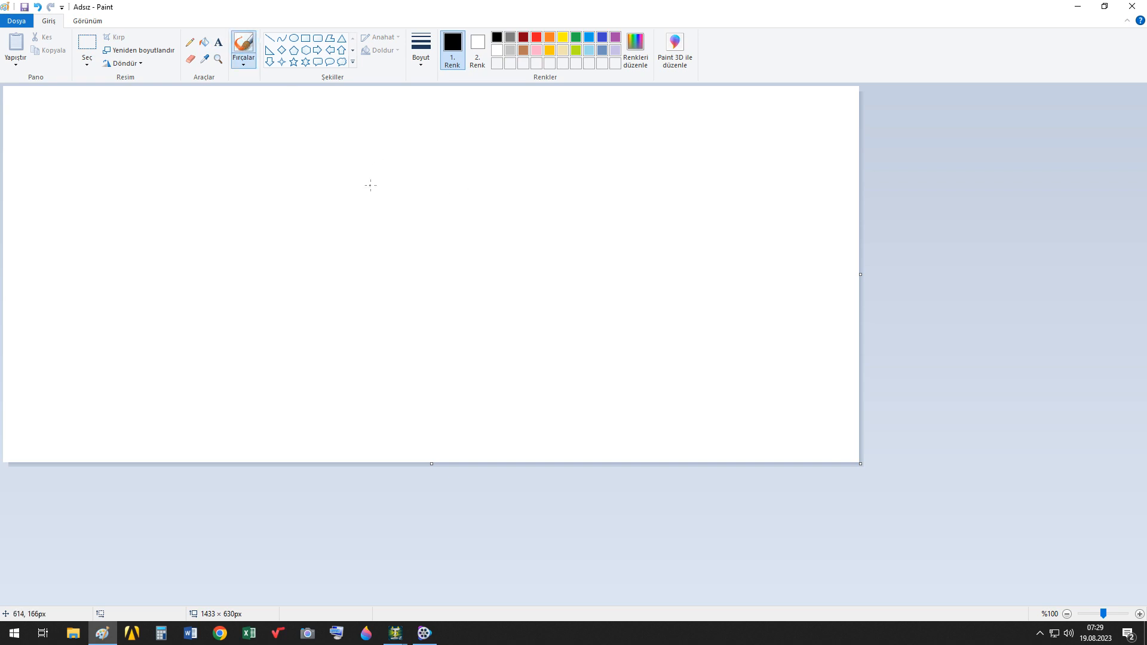
- Sketch a black perspective view of an I-shaped beam with long flange edges and a wavy break line at its far end
mouse_move(548, 184)
left_mouse_down()
mouse_move(608, 144)
mouse_move(572, 232)
mouse_move(618, 200)
mouse_move(531, 185)
mouse_move(322, 186)
left_mouse_up()
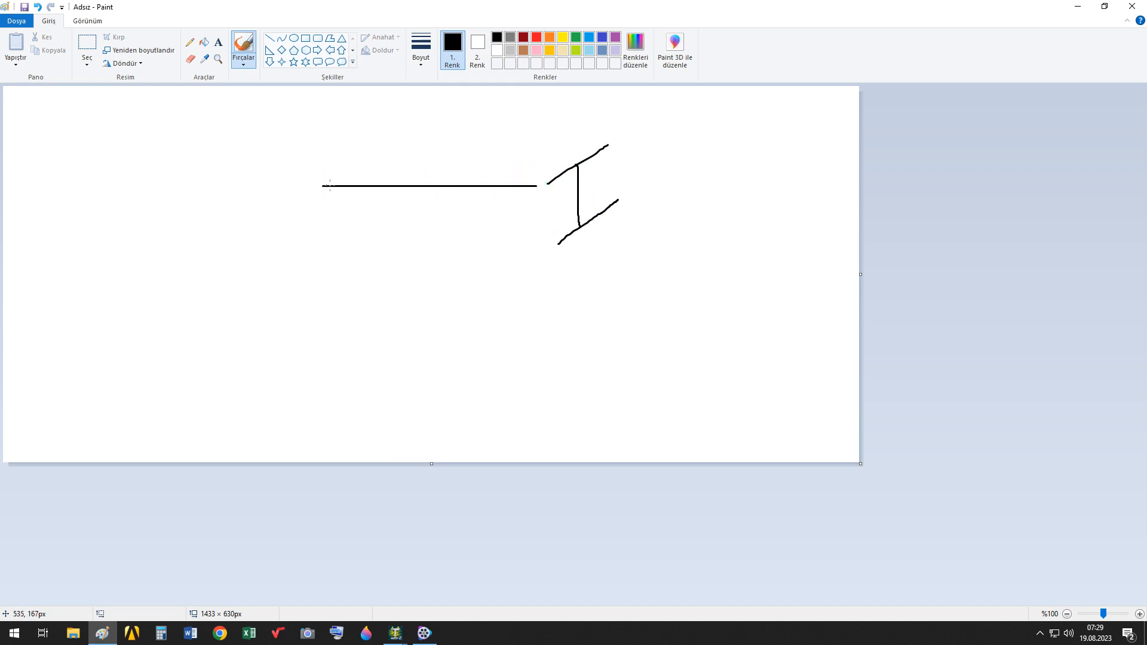
left_click_drag(604, 141, 359, 150)
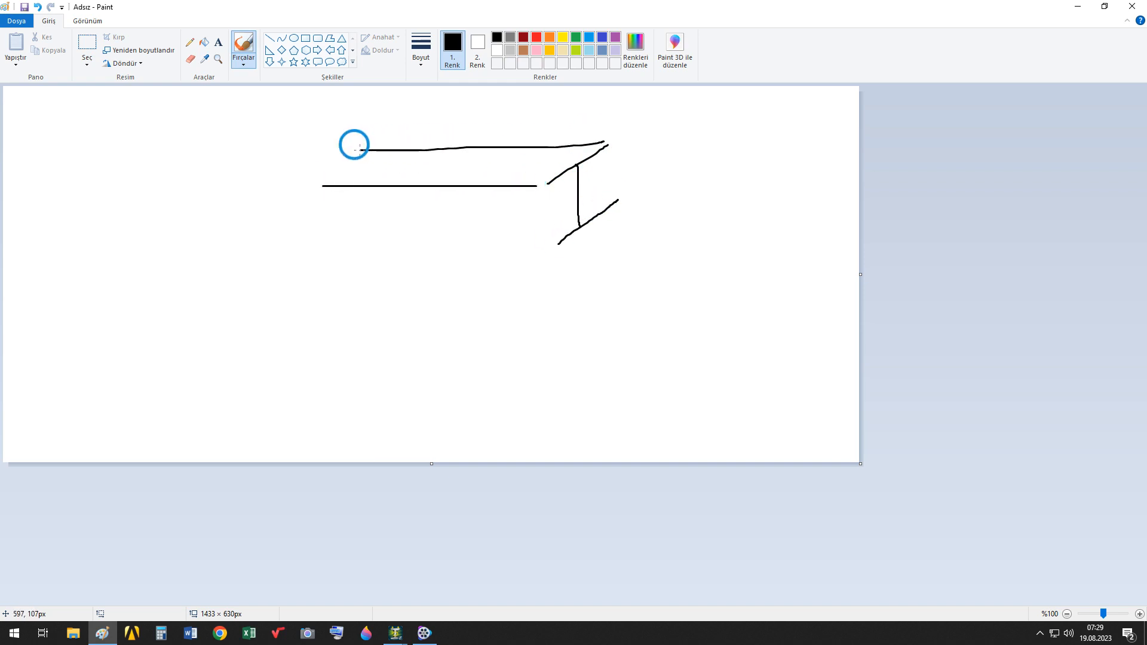
left_click_drag(557, 245, 325, 246)
left_click_drag(579, 227, 344, 224)
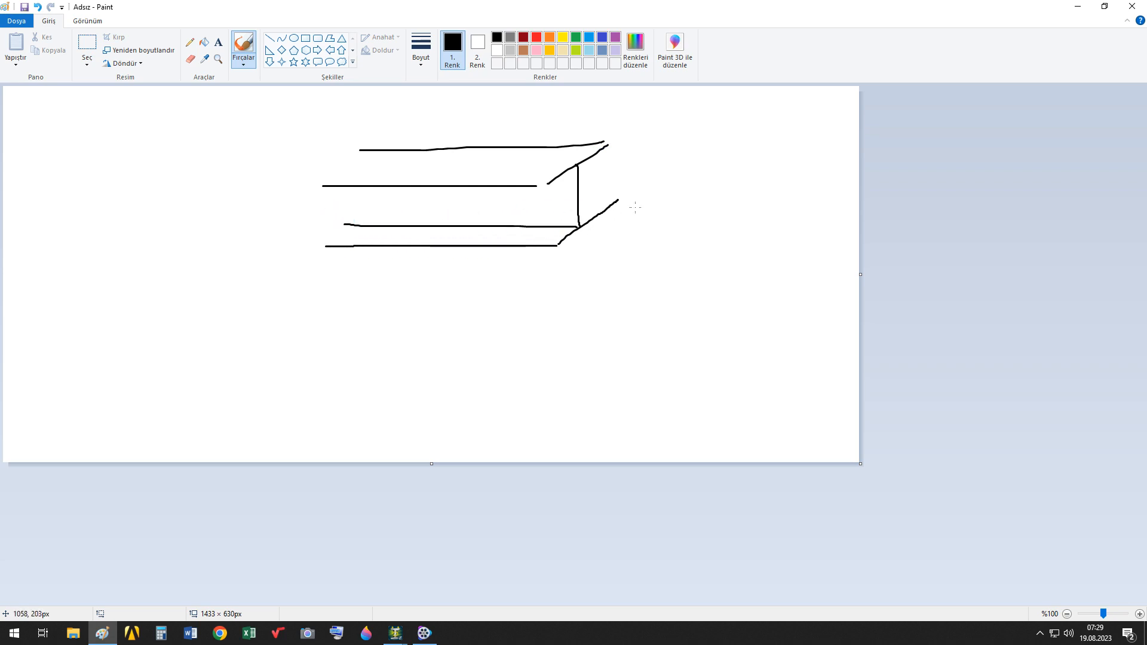
left_click_drag(621, 203, 578, 205)
mouse_move(368, 142)
left_mouse_down()
mouse_move(333, 185)
mouse_move(333, 251)
left_mouse_up()
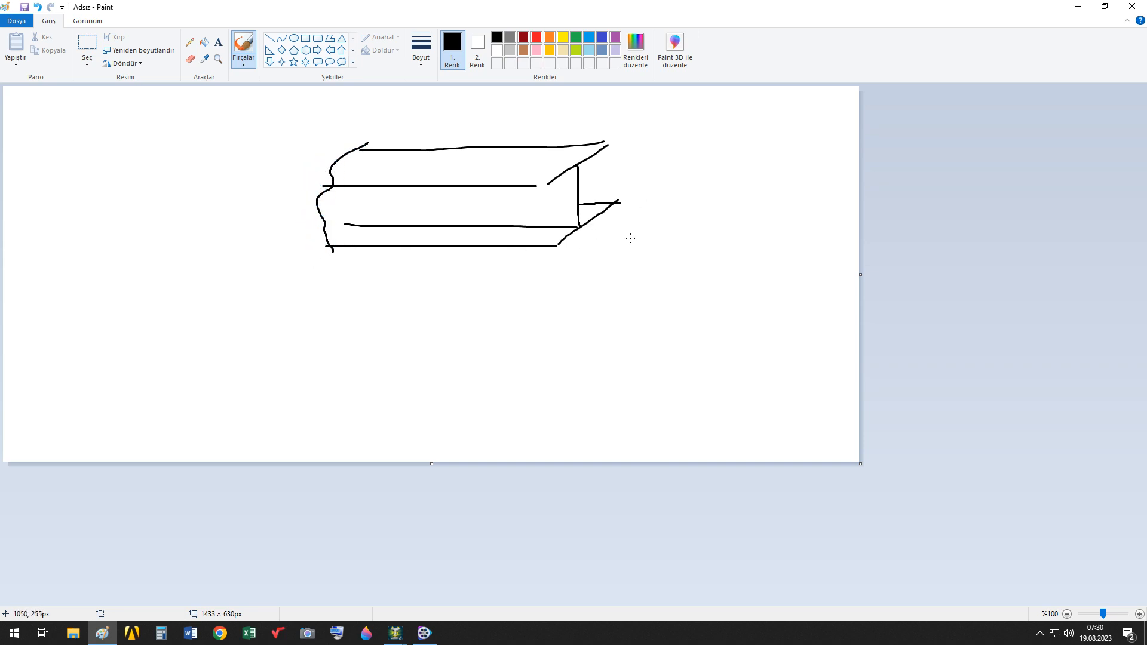
- Draw a red distorted section over the beam's end, with a skewed upper flange line and a vertical web line
left_click(537, 37)
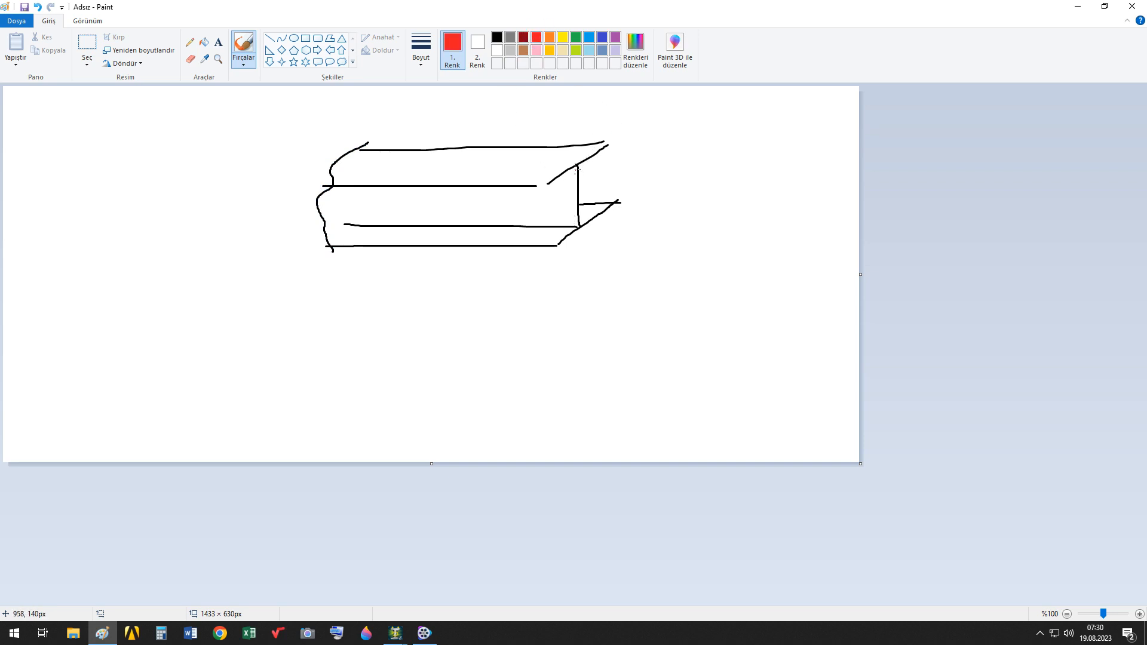
left_click_drag(578, 163, 593, 129)
left_click(37, 7)
mouse_move(549, 183)
left_mouse_down()
mouse_move(575, 184)
mouse_move(578, 164)
left_mouse_up()
left_click(37, 7)
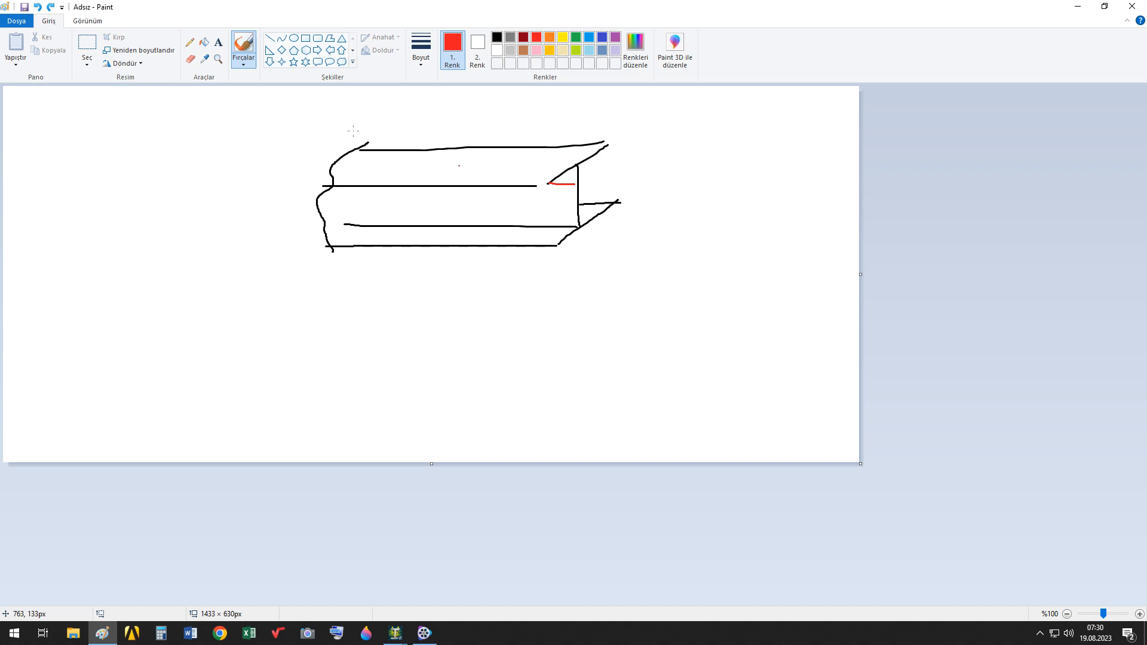
left_click(37, 7)
mouse_move(545, 185)
left_mouse_down()
mouse_move(564, 185)
mouse_move(587, 144)
mouse_move(579, 227)
left_mouse_up()
left_click(575, 166)
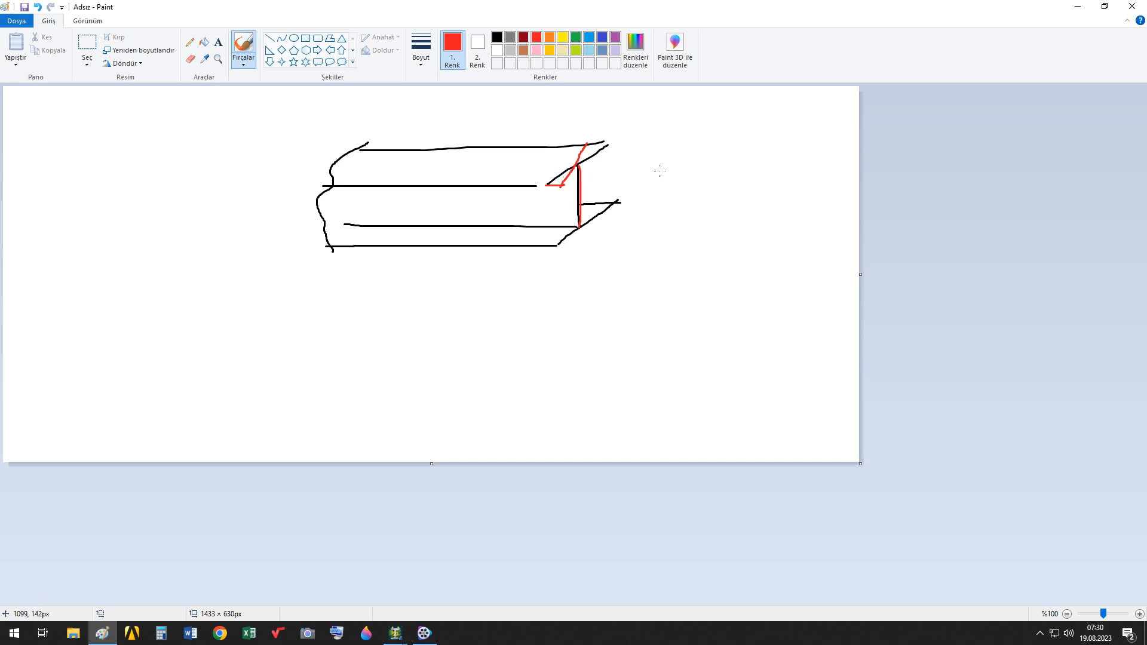
- Add two opposing red curved rotation arrows beside the beam's end and strike each through with a black diagonal line
mouse_move(659, 172)
left_mouse_down()
mouse_move(672, 160)
mouse_move(663, 143)
mouse_move(659, 154)
left_mouse_up()
mouse_move(667, 207)
left_mouse_down()
mouse_move(636, 229)
mouse_move(644, 235)
left_mouse_up()
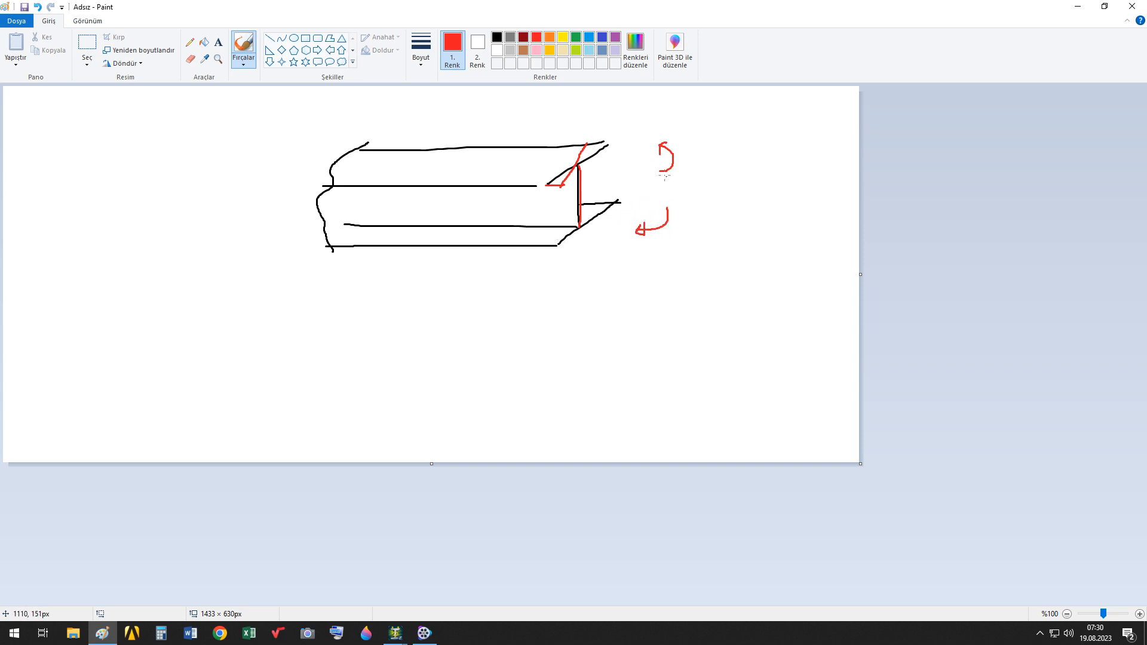
left_click(496, 38)
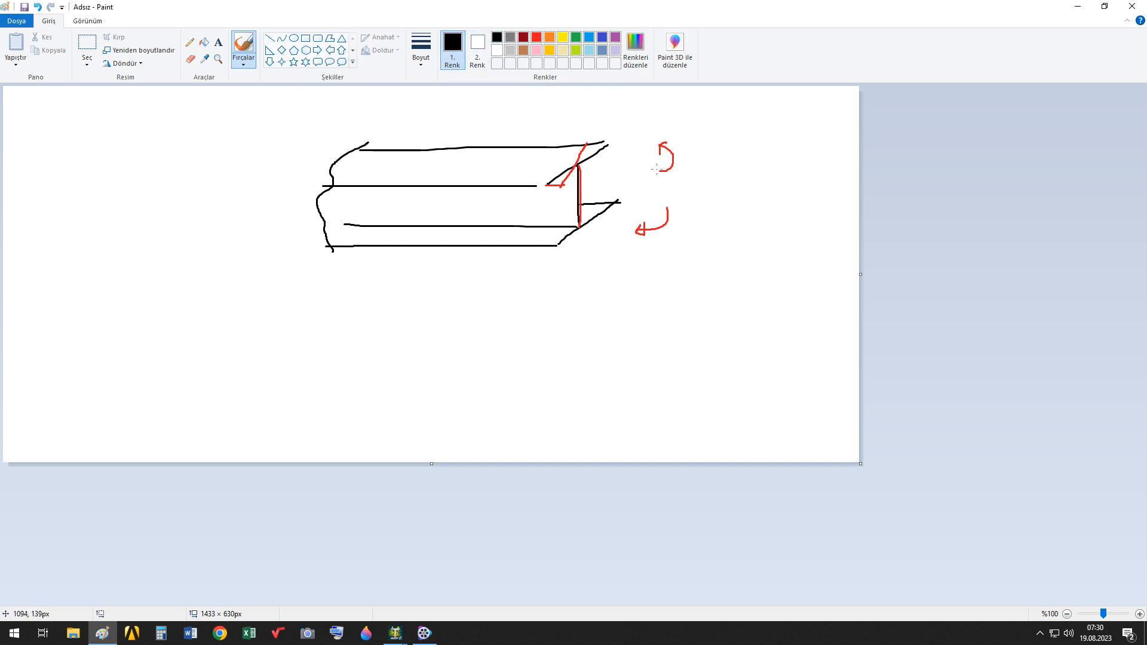
left_click_drag(657, 170, 684, 140)
left_click_drag(641, 239, 663, 205)
- Trace the lower flange's end edge in red, and remove the extra red line drawn along the upper flange
left_click(536, 37)
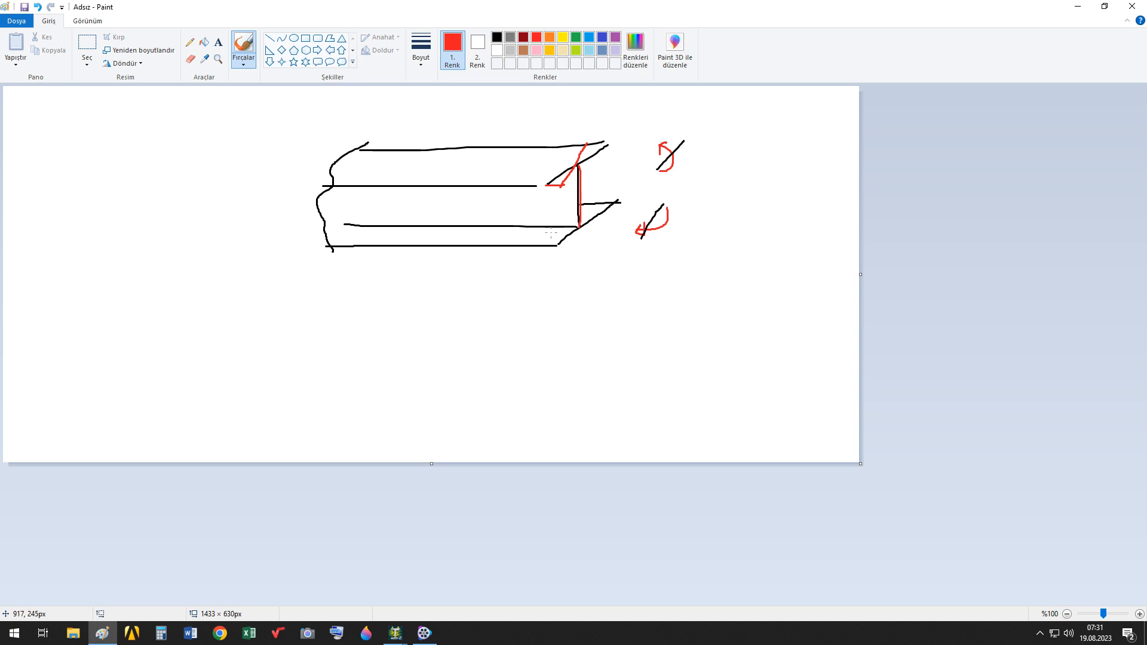
left_click(544, 243)
left_click_drag(546, 244, 623, 212)
left_click(37, 6)
mouse_move(577, 226)
left_mouse_down()
mouse_move(630, 201)
mouse_move(621, 205)
left_mouse_up()
left_click_drag(588, 220, 616, 206)
left_click_drag(545, 185, 618, 137)
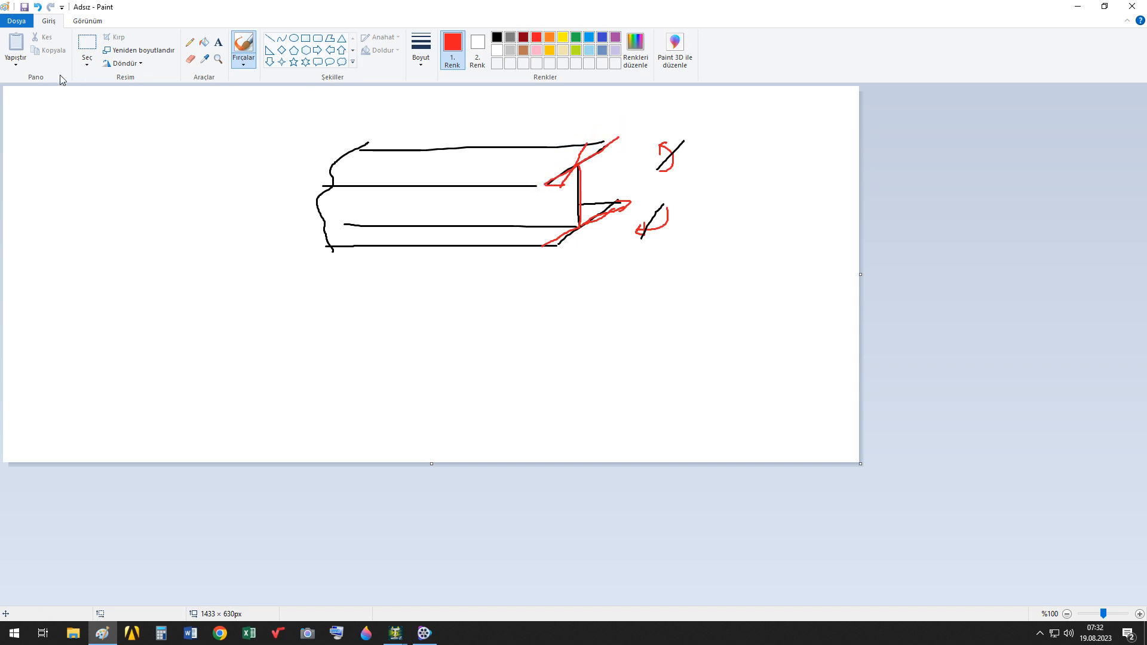
left_click(37, 8)
- Sketch a light-blue plate outline across the beam's end, enclosing both flanges
left_click(589, 37)
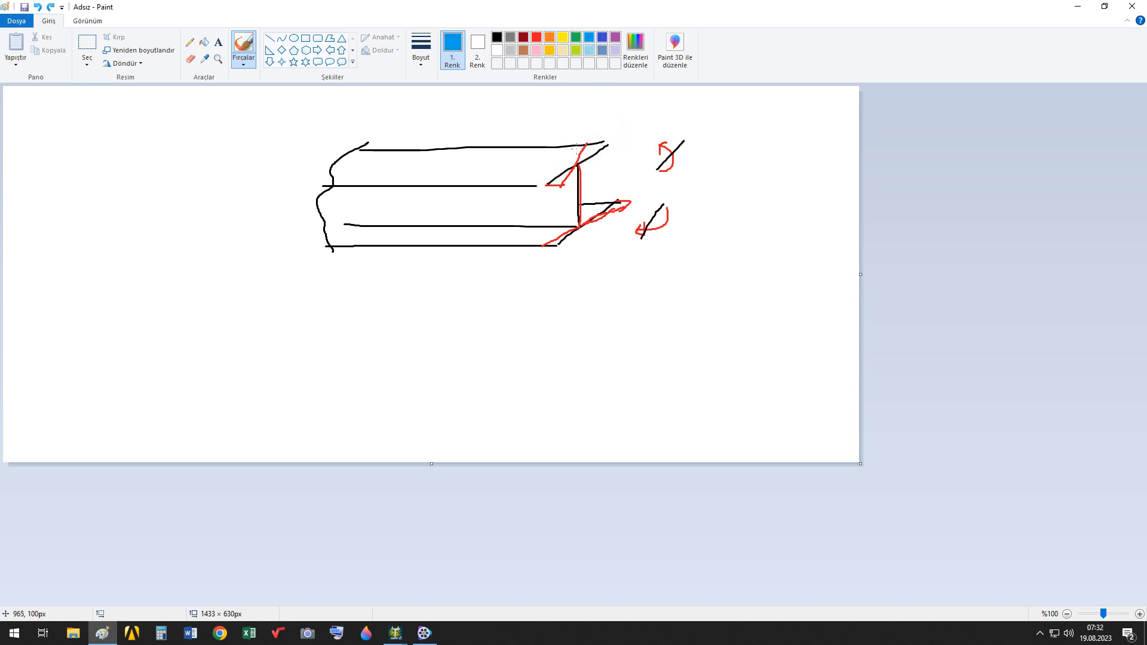
mouse_move(546, 186)
left_mouse_down()
mouse_move(604, 135)
mouse_move(631, 130)
left_mouse_up()
mouse_move(555, 179)
left_mouse_down()
mouse_move(489, 208)
mouse_move(515, 322)
left_mouse_up()
mouse_move(565, 236)
left_mouse_down()
mouse_move(512, 263)
mouse_move(519, 277)
left_mouse_up()
left_click_drag(612, 209, 627, 174)
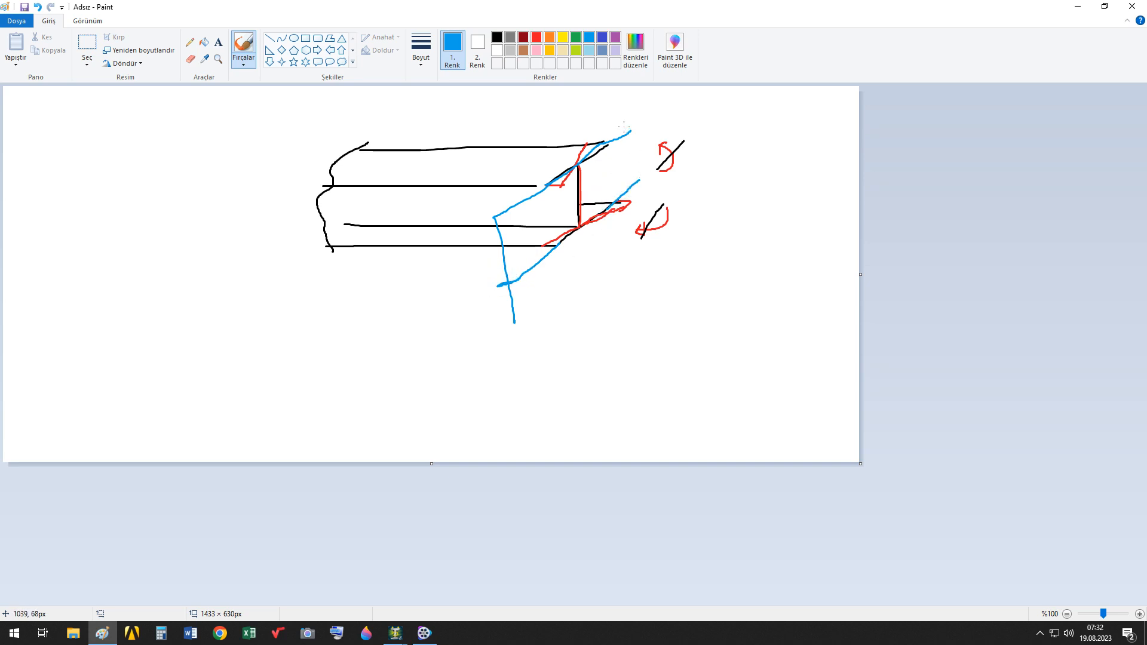
left_click_drag(630, 130, 641, 187)
- Check the Set Warp entry in STAAD.Pro Help, return to Paint, and undo the light-blue plate strokes
left_click(395, 633)
left_click(460, 600)
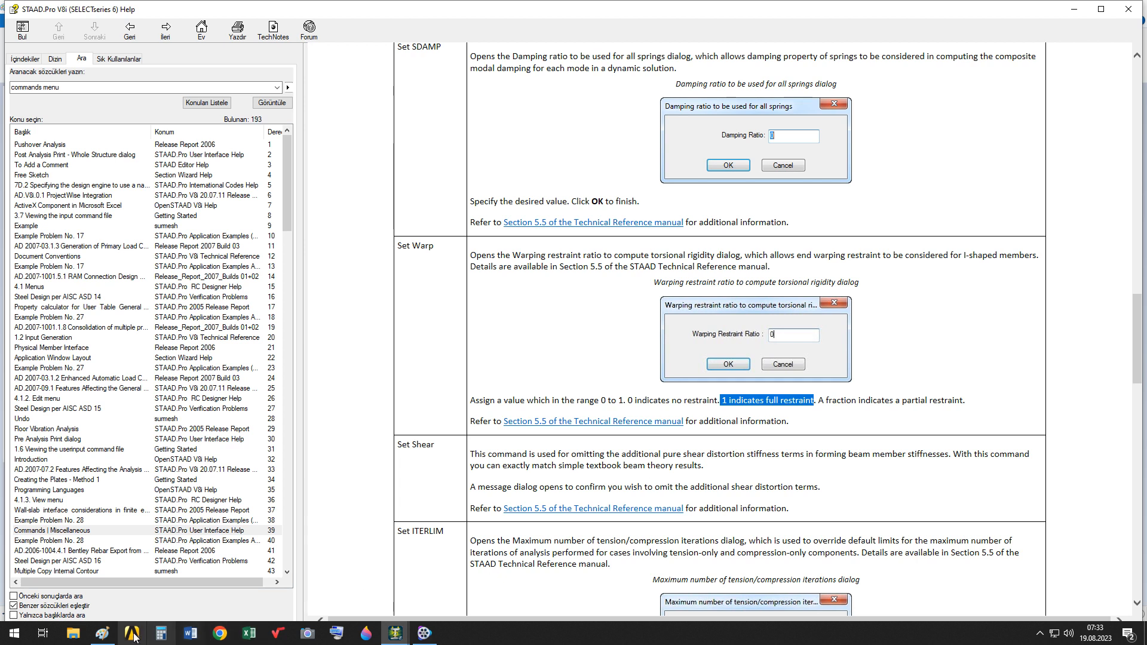
left_click(110, 636)
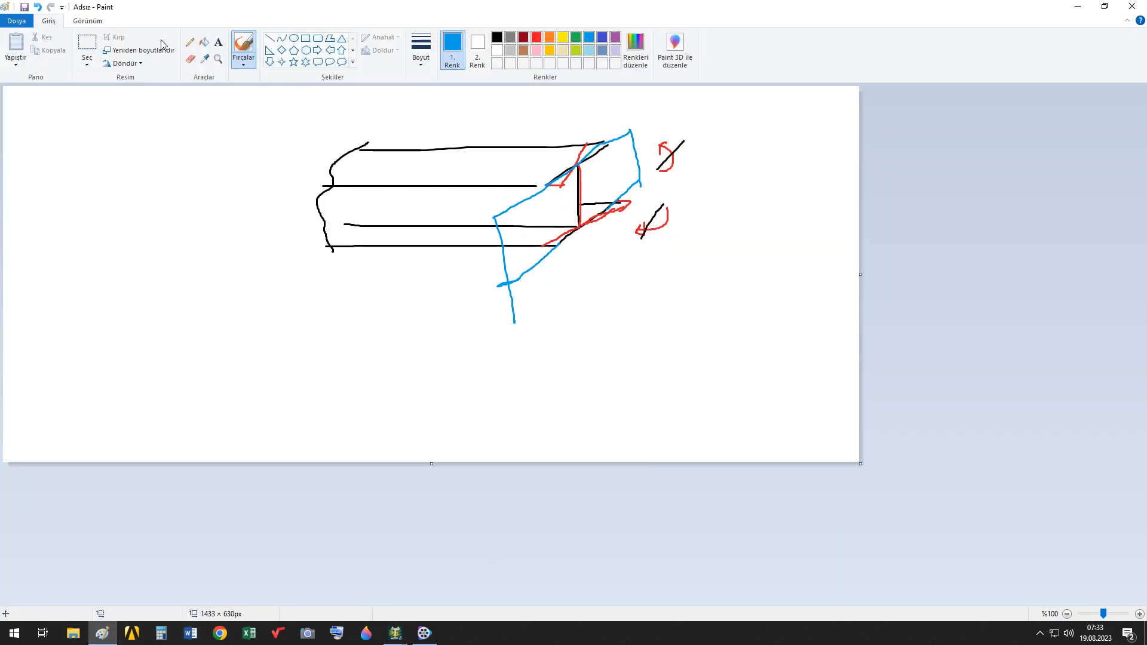
left_click(38, 7)
left_click(38, 7)
left_click(38, 7)
left_click(37, 7)
left_click(38, 7)
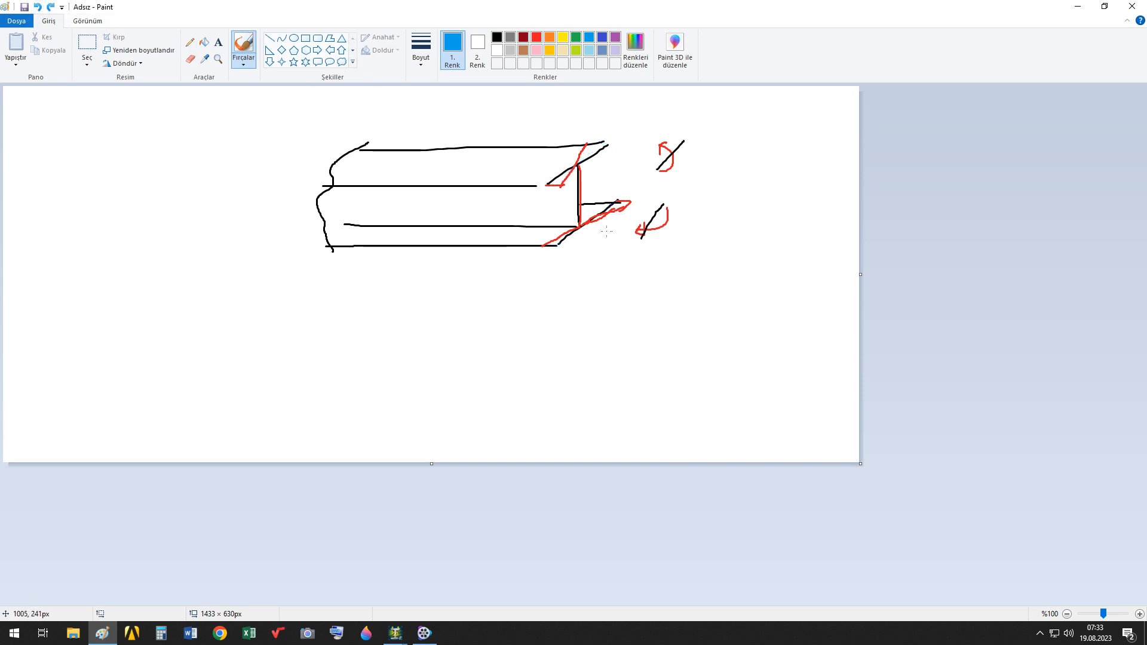
- Sketch an indigo end plate across the beam's end, with a stem down to a hatched fixed-support symbol
left_click(602, 37)
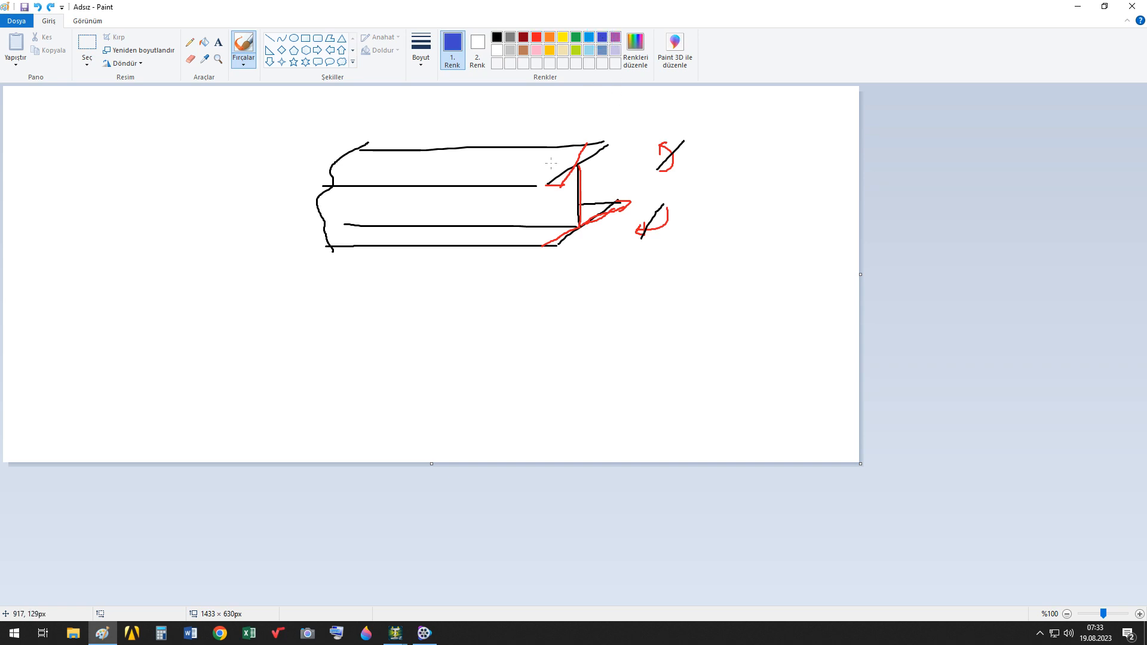
mouse_move(531, 170)
left_mouse_down()
mouse_move(543, 245)
mouse_move(598, 259)
mouse_move(623, 252)
left_mouse_up()
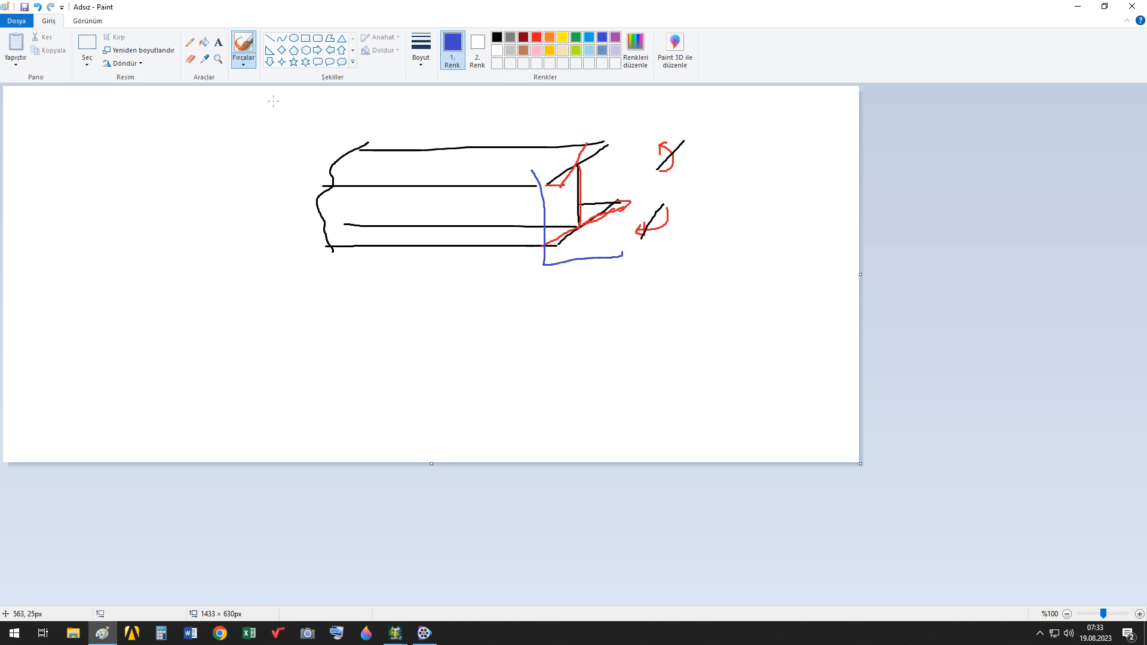
left_click(37, 7)
mouse_move(538, 138)
left_mouse_down()
mouse_move(545, 245)
mouse_move(564, 253)
mouse_move(614, 193)
mouse_move(601, 113)
left_mouse_up()
mouse_move(593, 244)
left_mouse_down()
mouse_move(595, 326)
mouse_move(627, 323)
mouse_move(575, 343)
left_mouse_up()
mouse_move(595, 328)
left_mouse_down()
mouse_move(594, 342)
mouse_move(618, 346)
left_mouse_up()
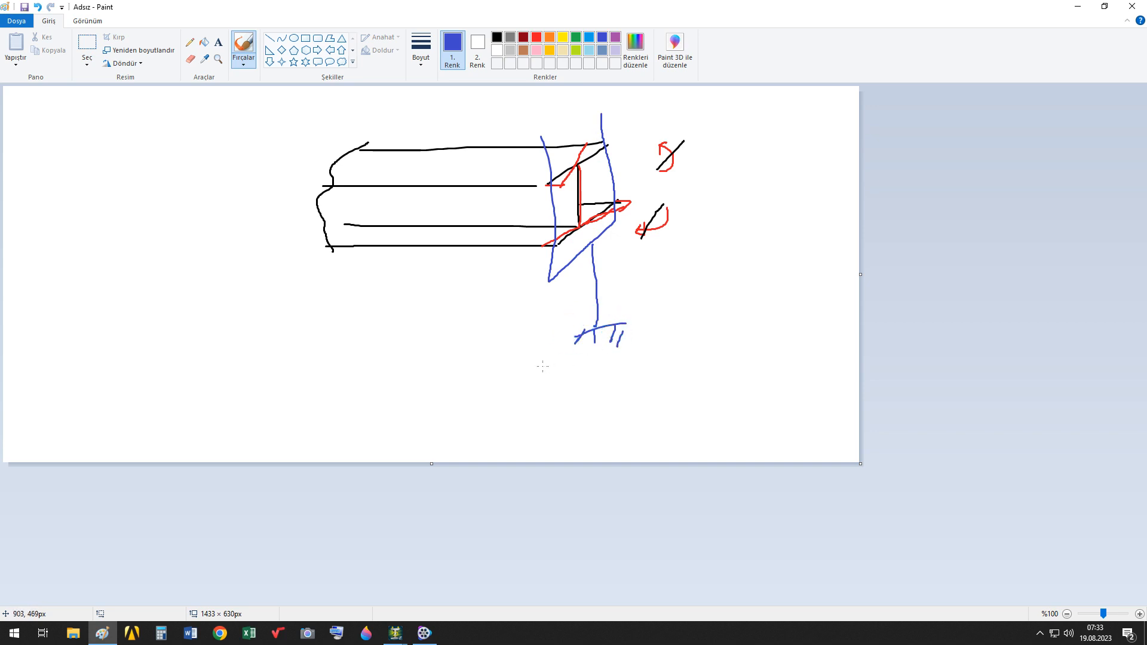
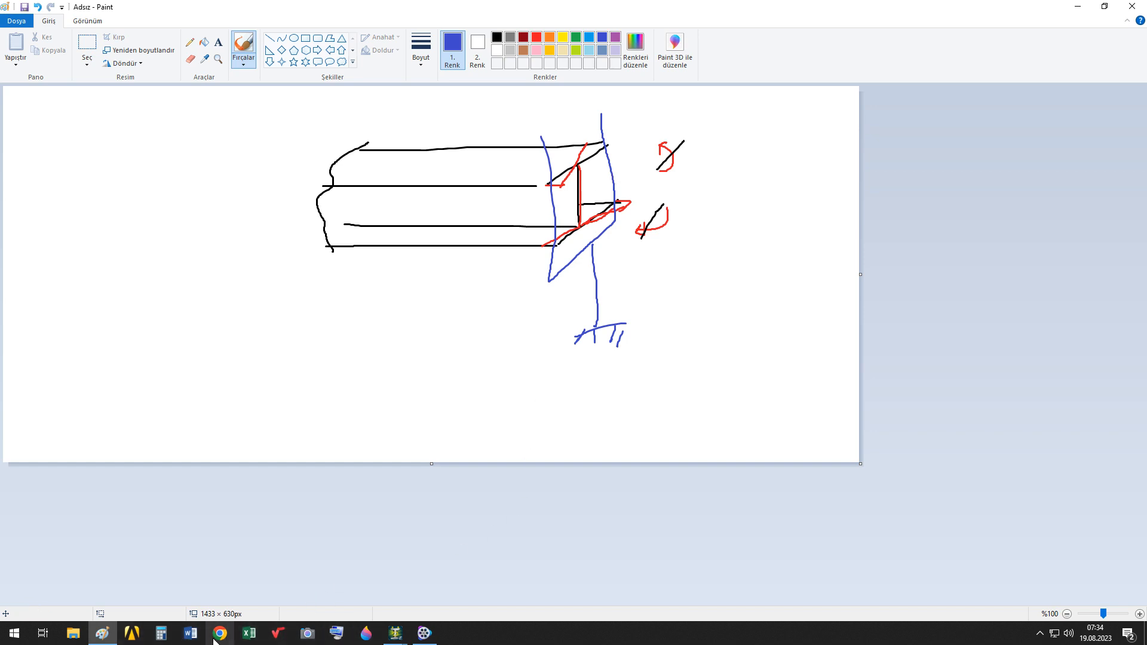
- Switch to STAAD.Pro Help and highlight "0 indicates no restraint" in the Set Warp entry
mouse_move(395, 634)
left_click(458, 606)
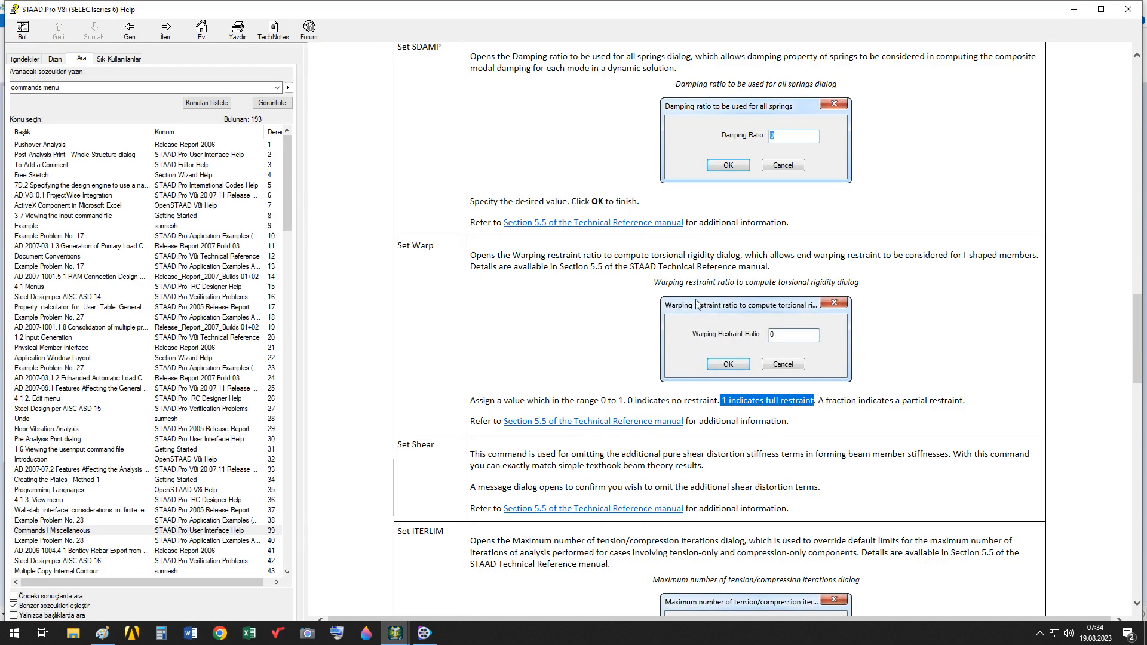
left_click_drag(629, 401, 718, 400)
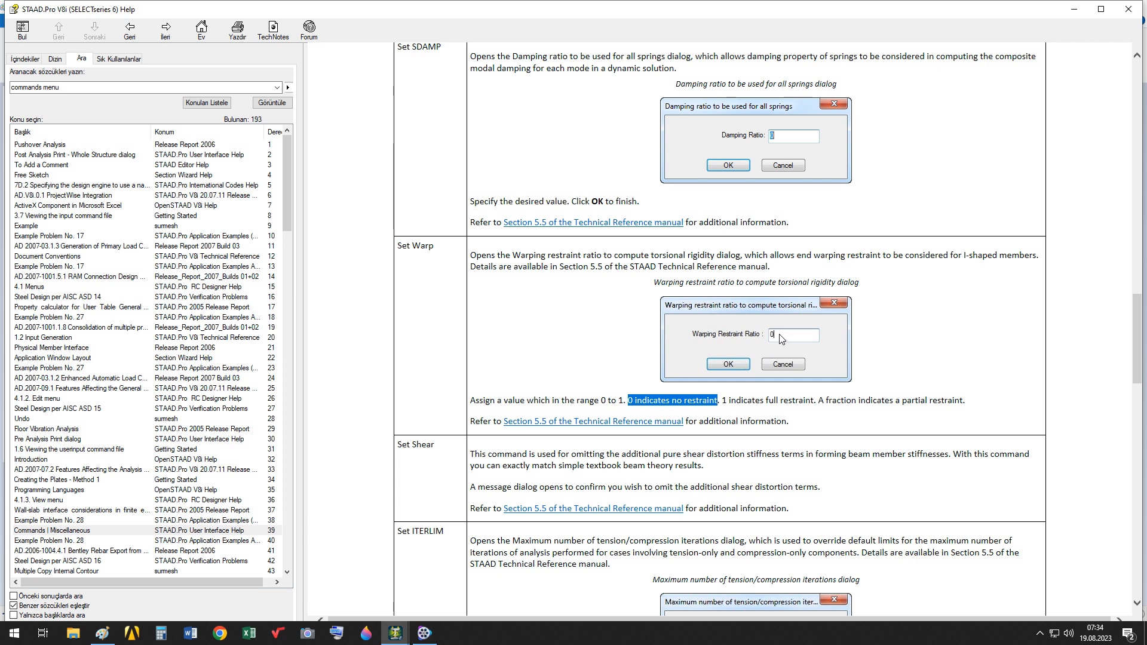
scroll(557, 312, "down", 3)
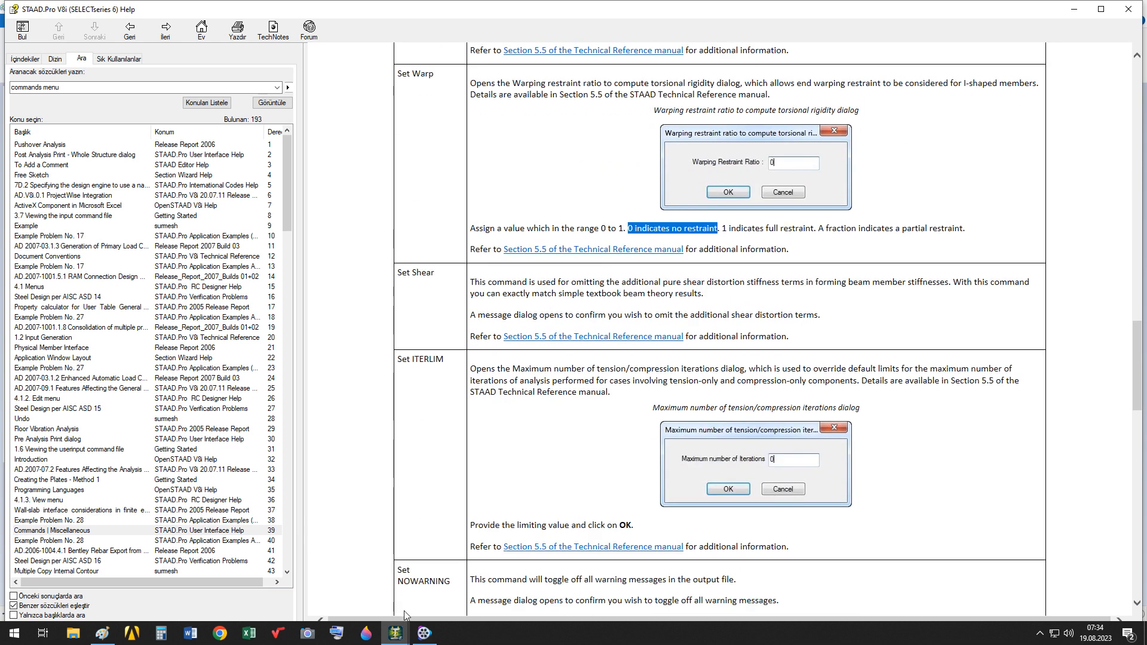
- Switch to the Learn model in STAAD.Pro, accept the auto save, and save the modified structure
mouse_move(396, 633)
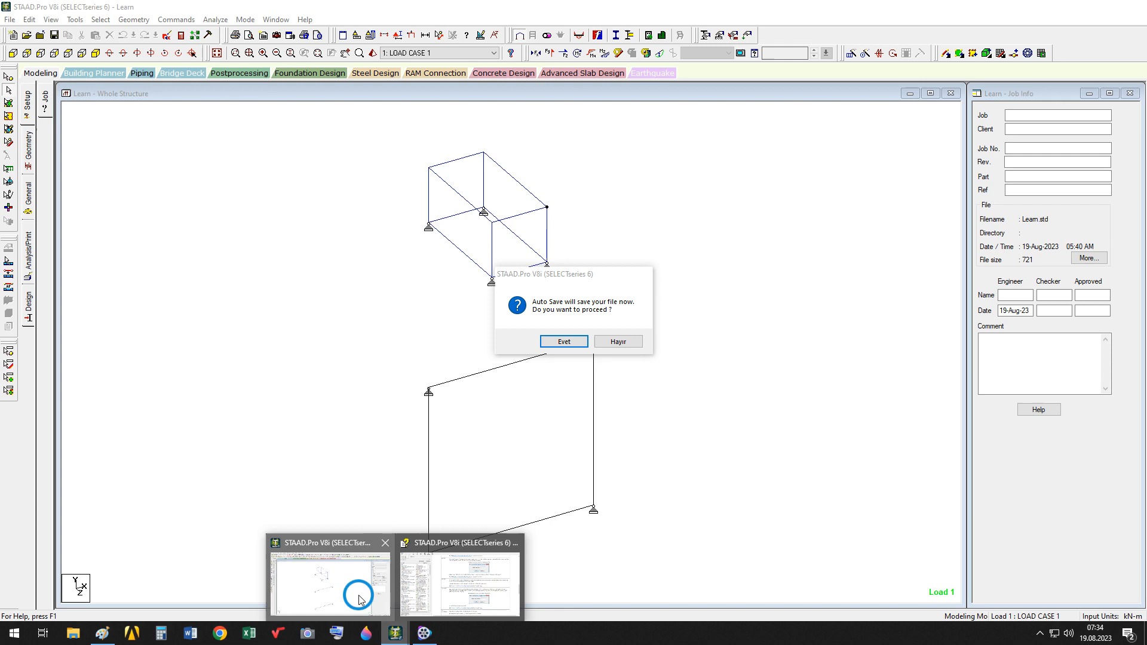
left_click(359, 599)
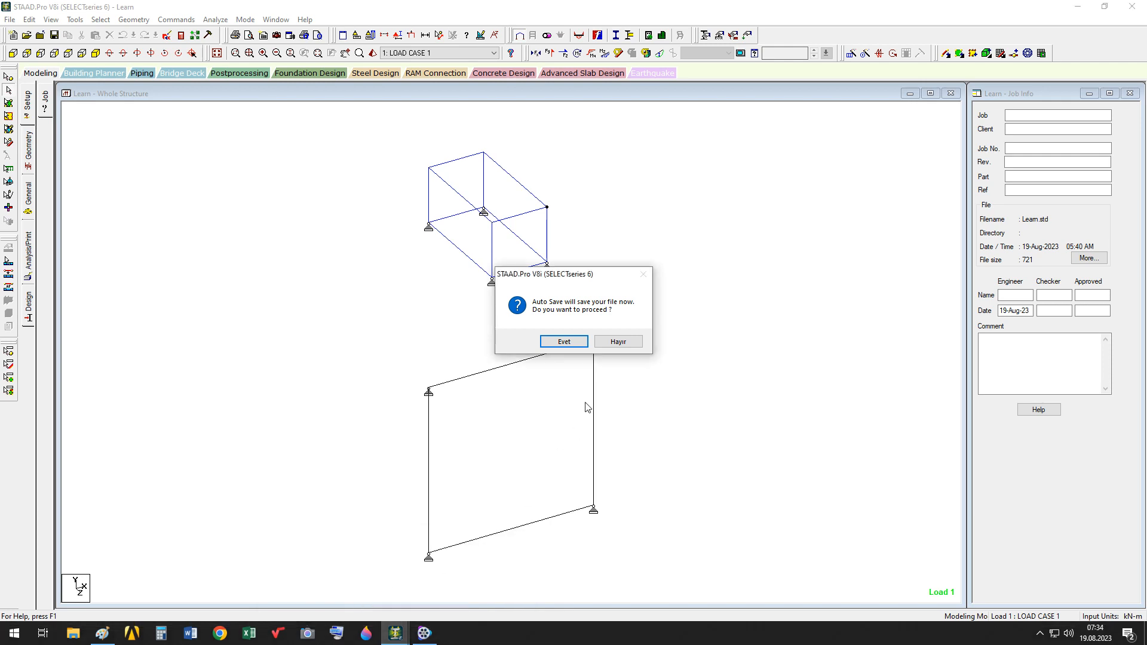
left_click(565, 341)
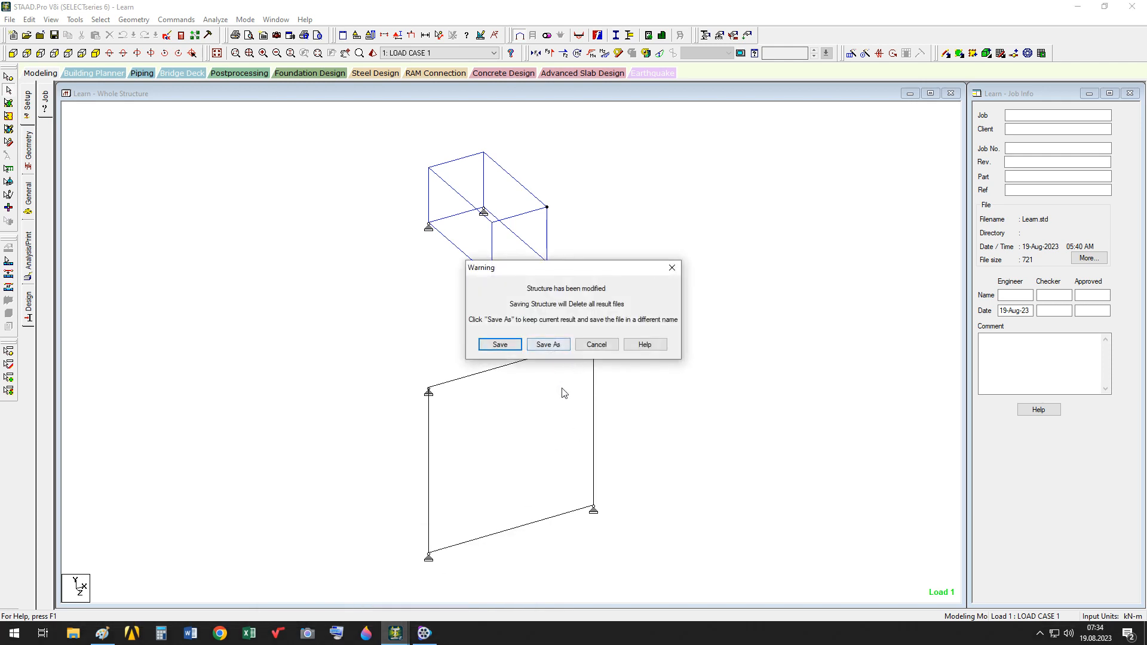
left_click(500, 345)
- Return to STAAD.Pro Help and read the Set Shear, Set ITERLIM, Set NOWARNING and Set Eigen Method entries
mouse_move(397, 633)
left_click(455, 584)
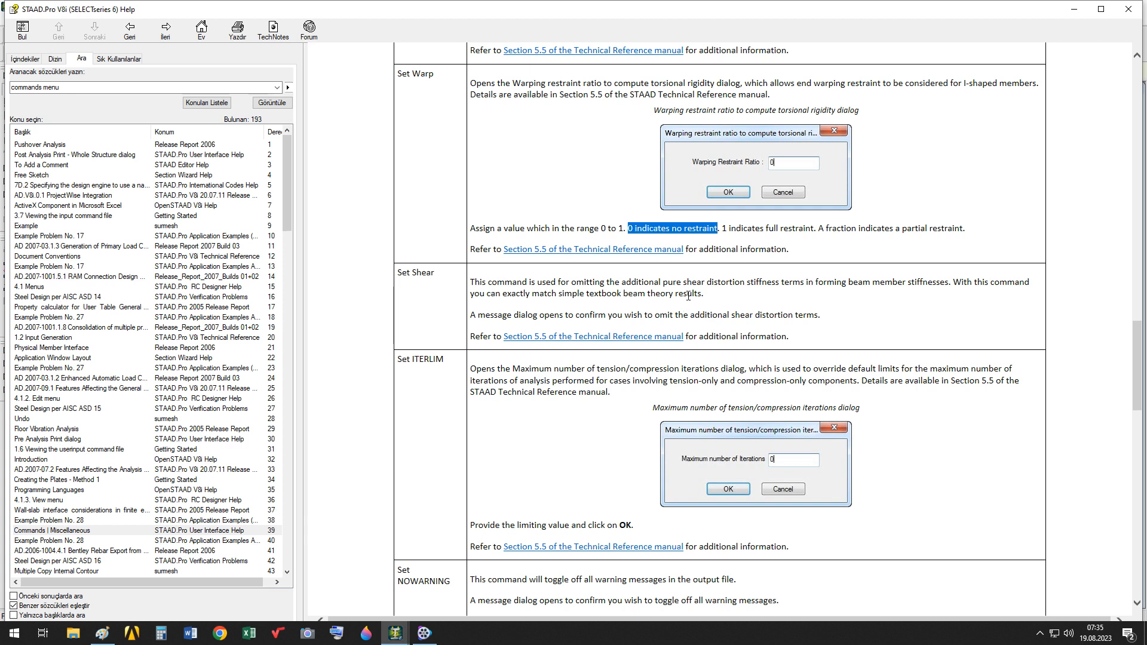
left_click(434, 292)
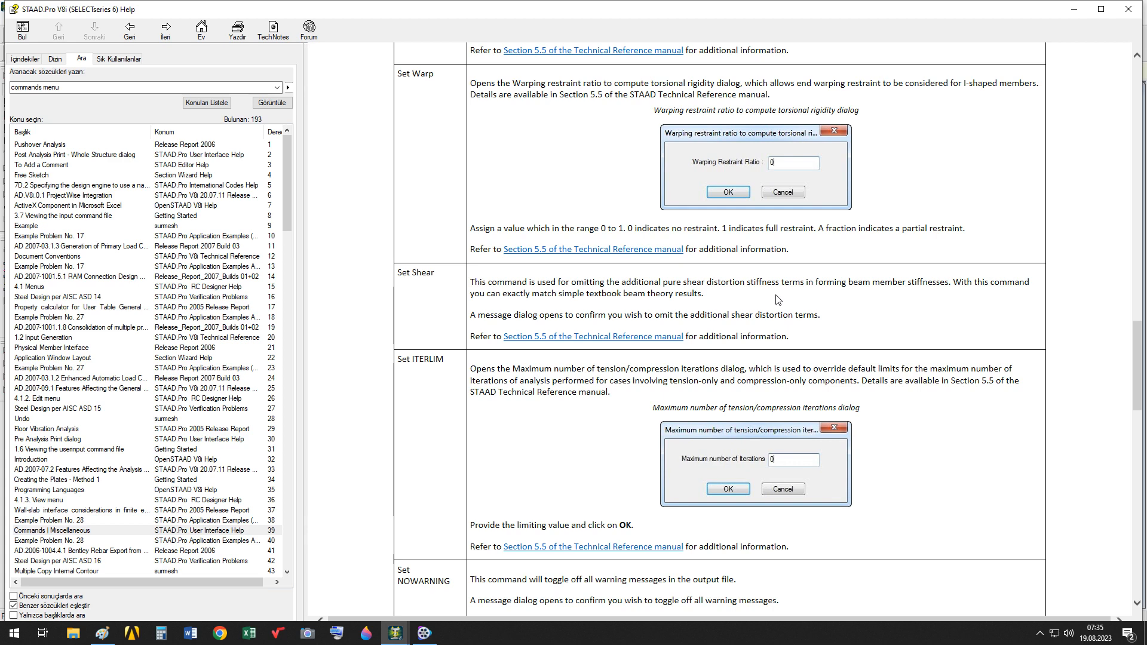
scroll(770, 359, "down", 3)
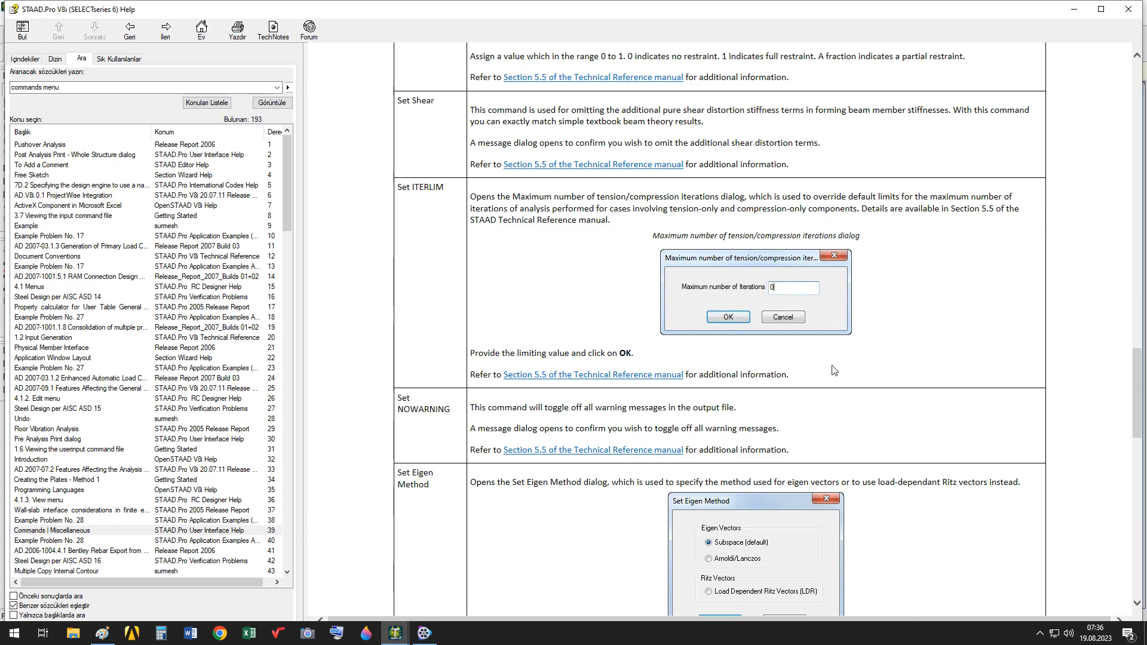
scroll(833, 366, "down", 5)
scroll(834, 365, "up", 1)
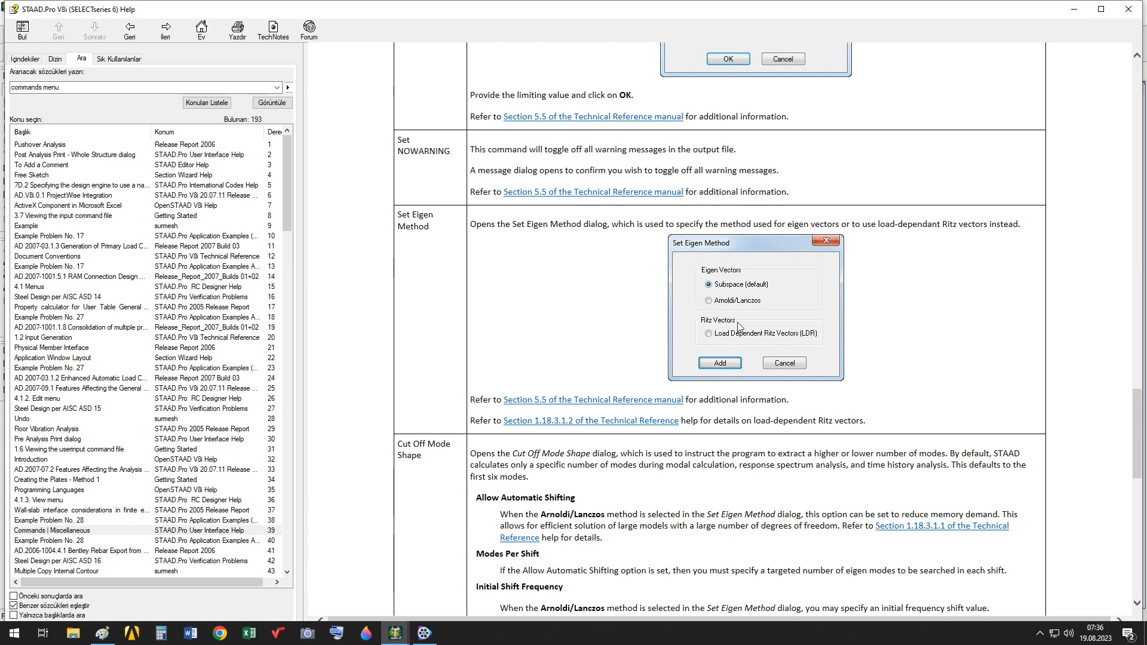
scroll(667, 256, "down", 3)
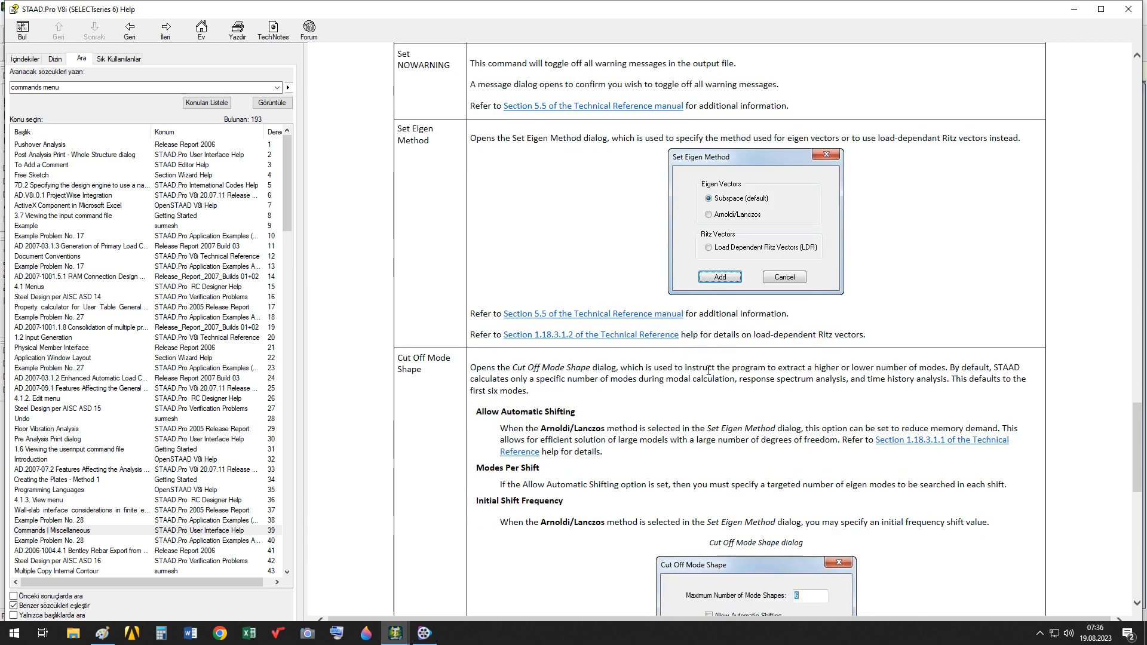
- Read the three Cut Off entries, highlighting "response spectrum analysis" under Cut Off Frequency, and switch back to the Learn model
scroll(710, 376, "down", 6)
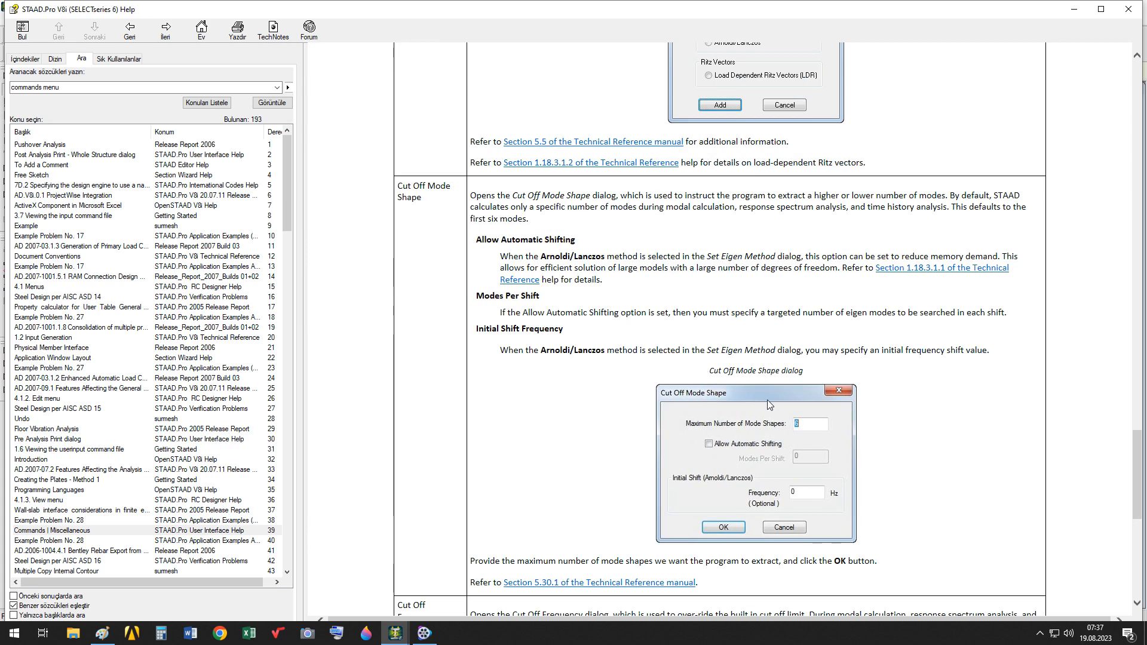
scroll(767, 396, "down", 3)
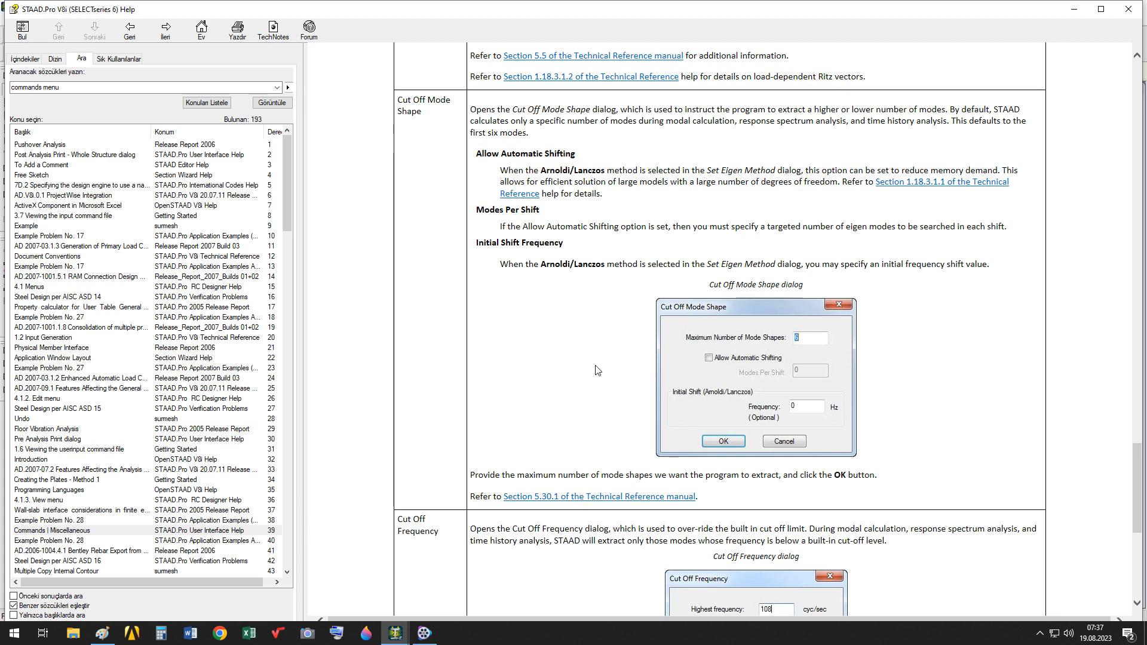
scroll(595, 370, "down", 3)
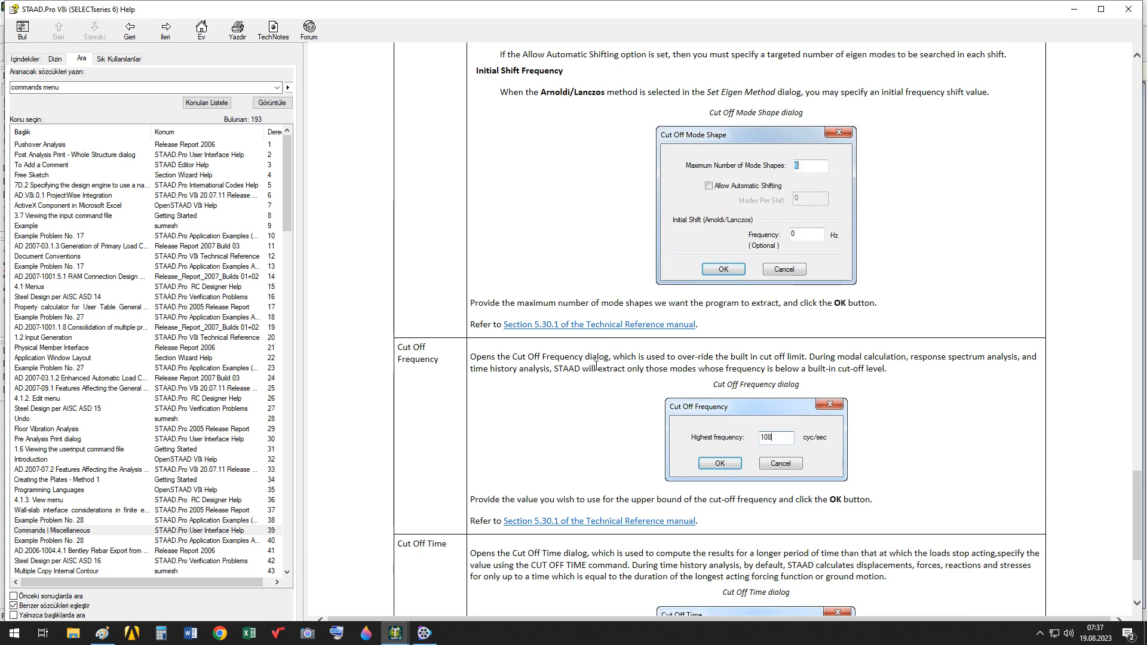
scroll(527, 326, "down", 3)
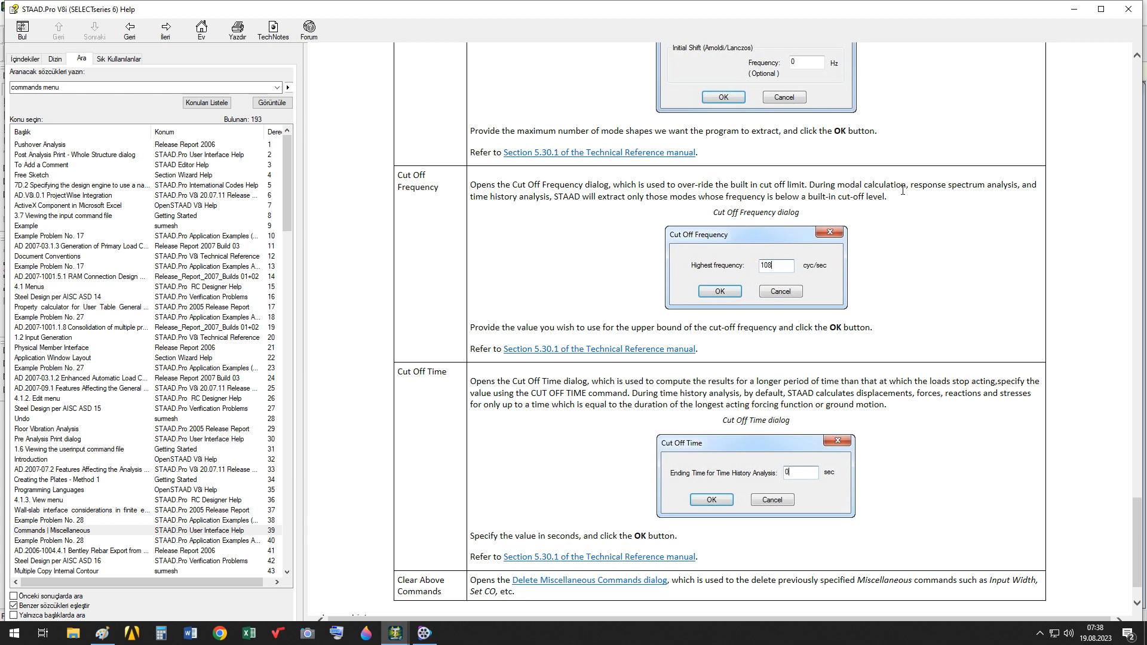
left_click_drag(922, 185, 1013, 184)
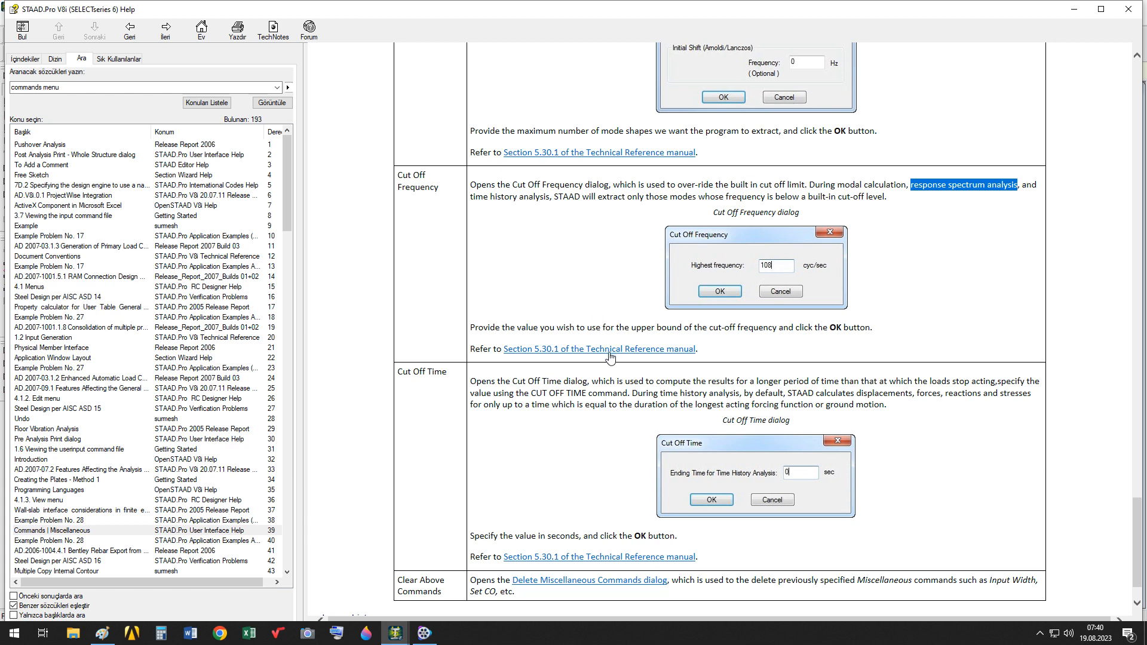
scroll(610, 353, "down", 1)
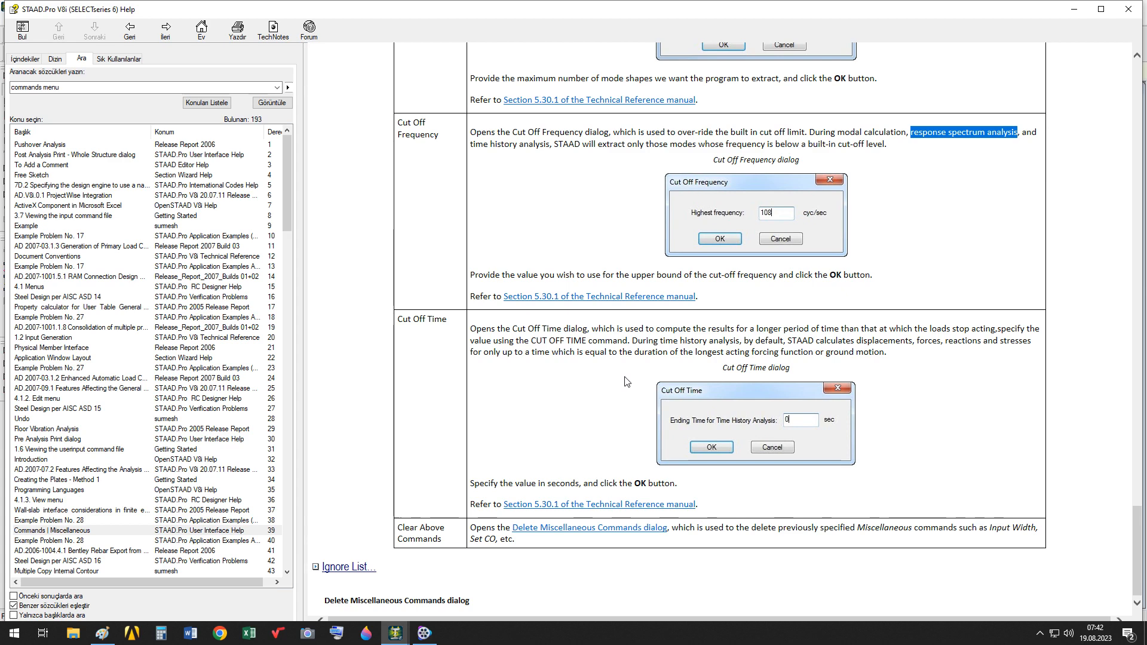
mouse_move(397, 634)
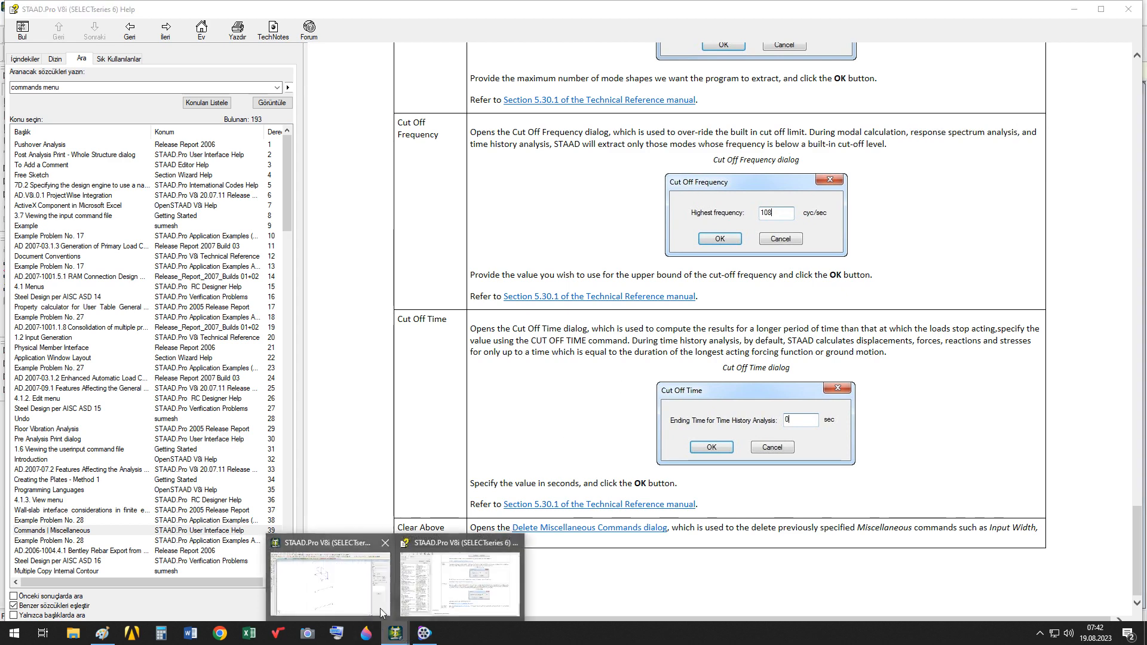
left_click(359, 593)
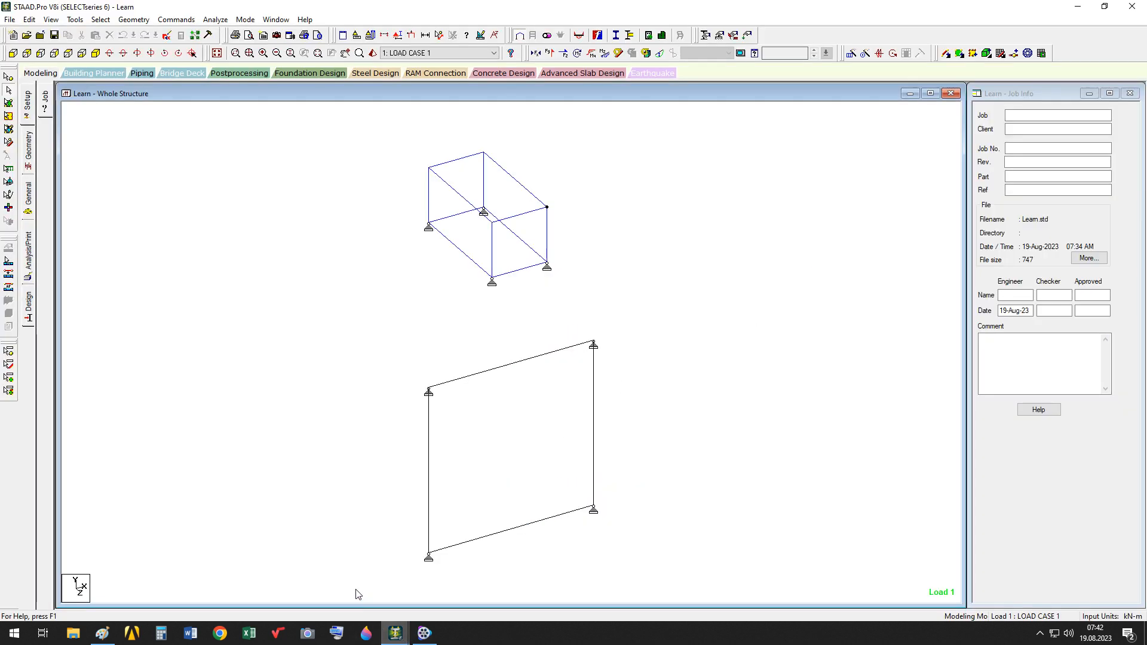
- Review the command groups in the Commands menu, including Member Specifications, Geometric Constants, Analysis and Miscellaneous
left_click(177, 19)
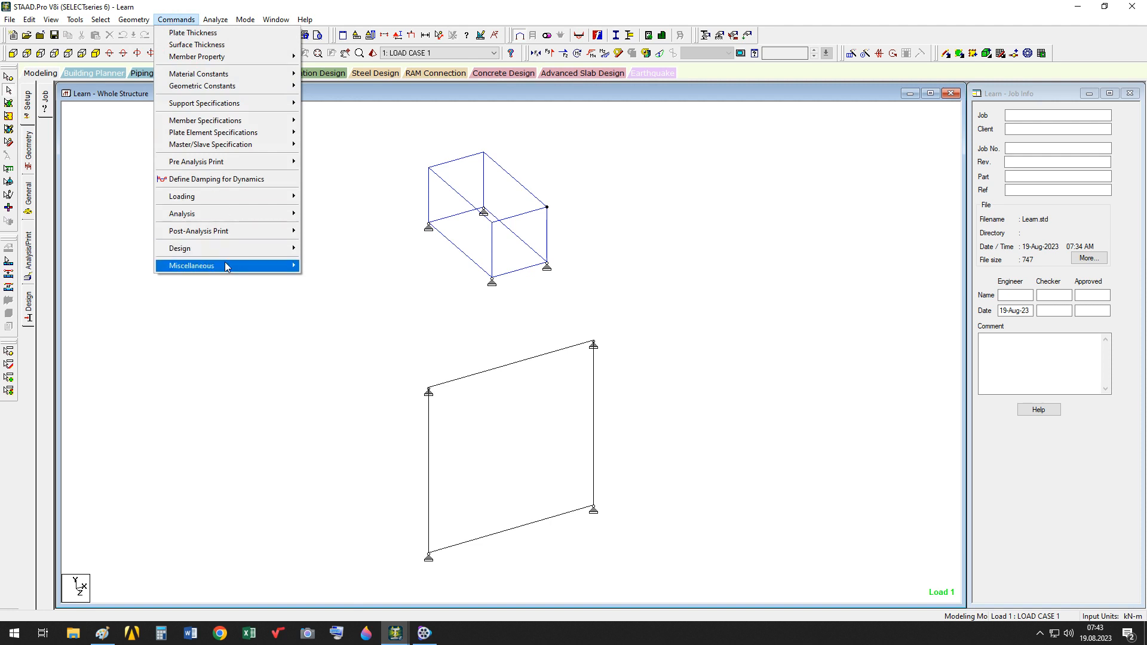
mouse_move(226, 265)
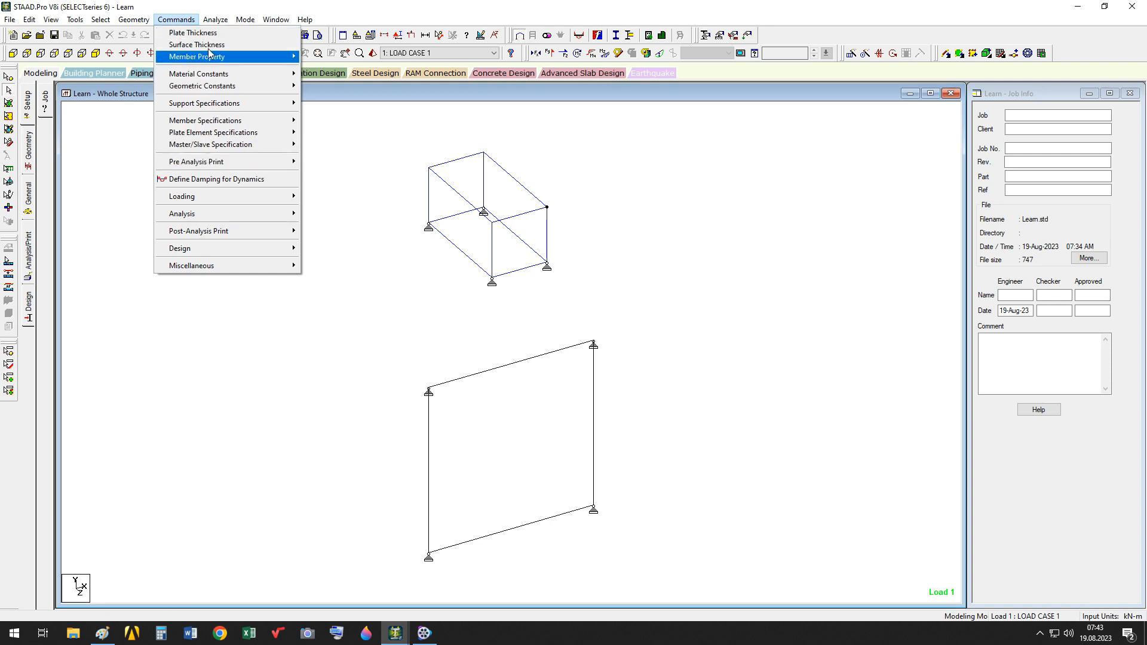
mouse_move(214, 150)
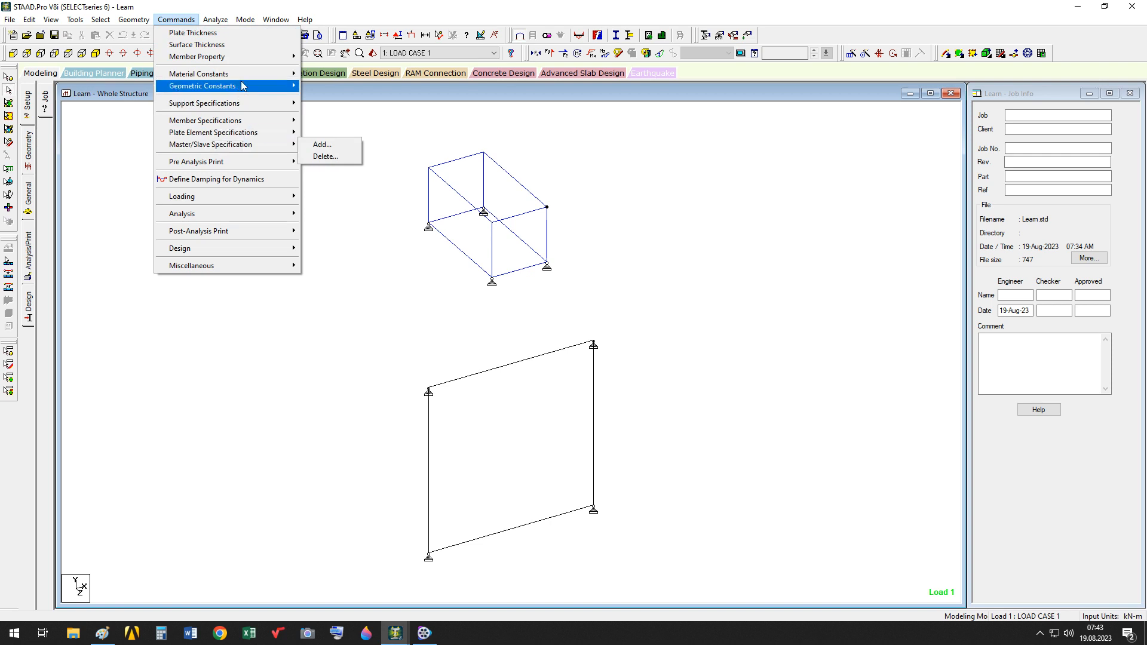
mouse_move(245, 78)
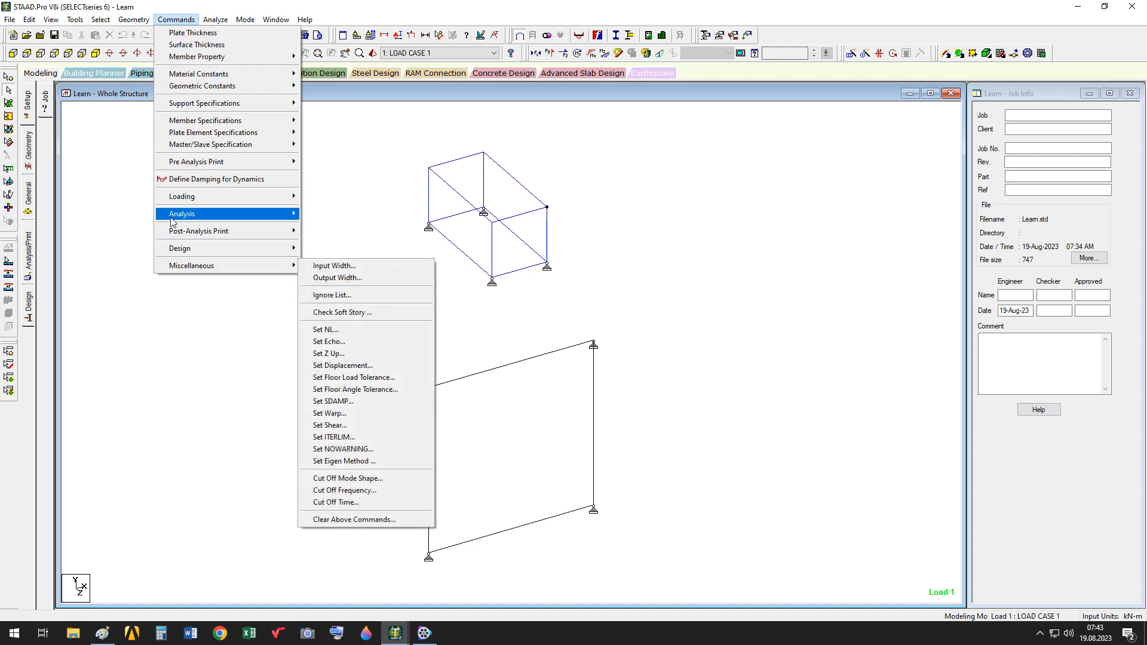
left_click(95, 200)
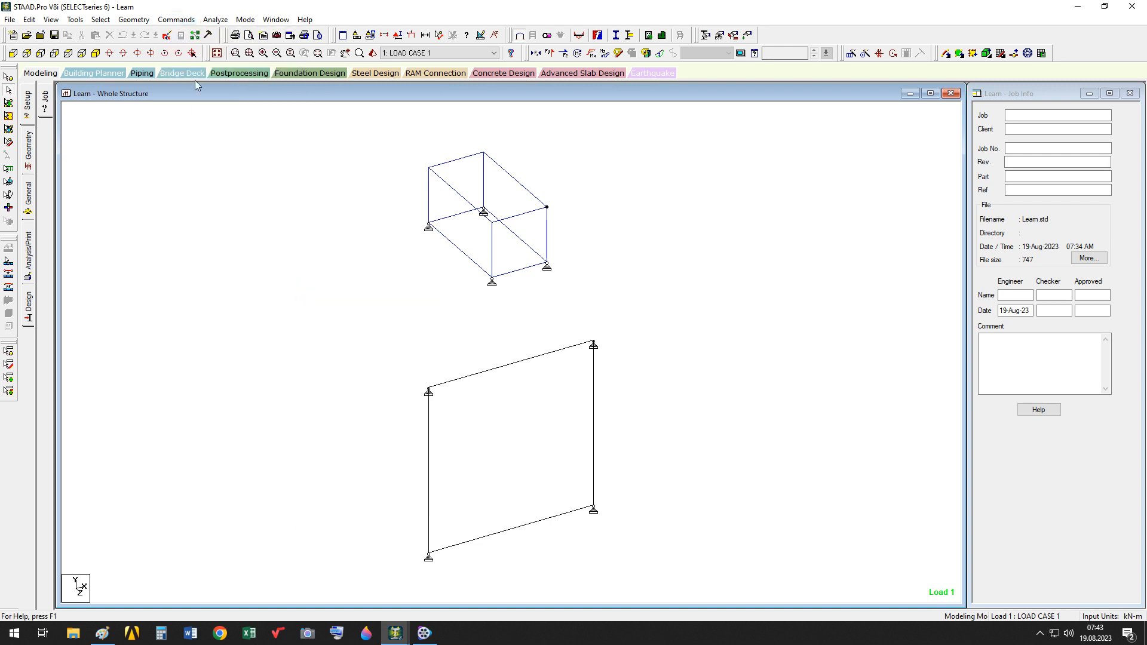
left_click(187, 24)
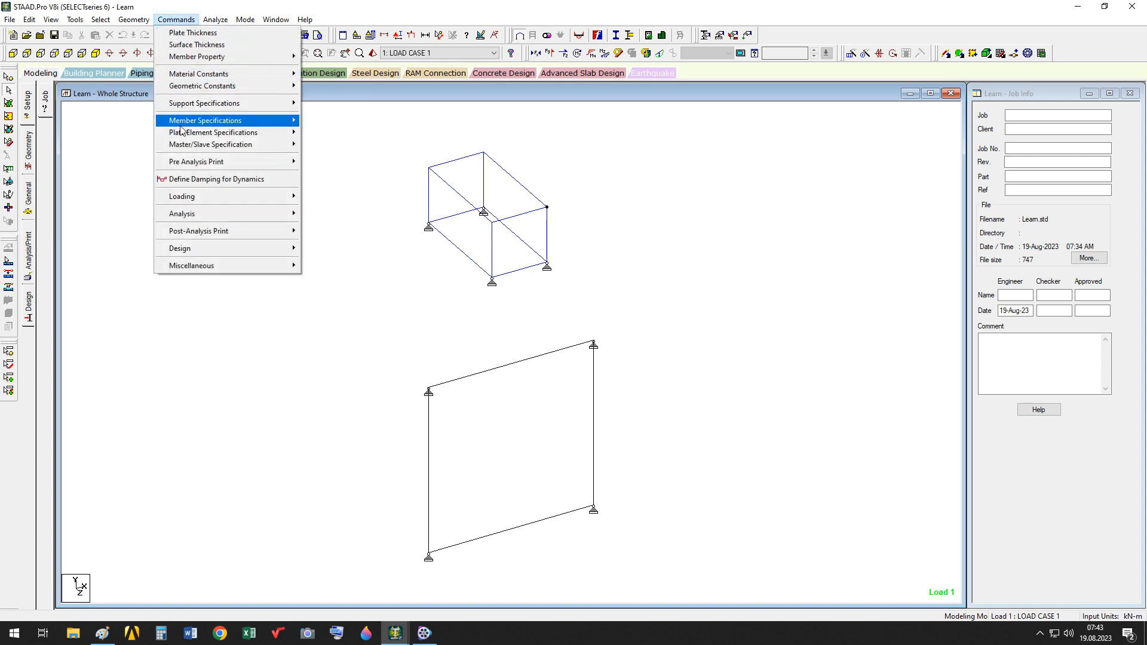
mouse_move(193, 126)
mouse_move(204, 78)
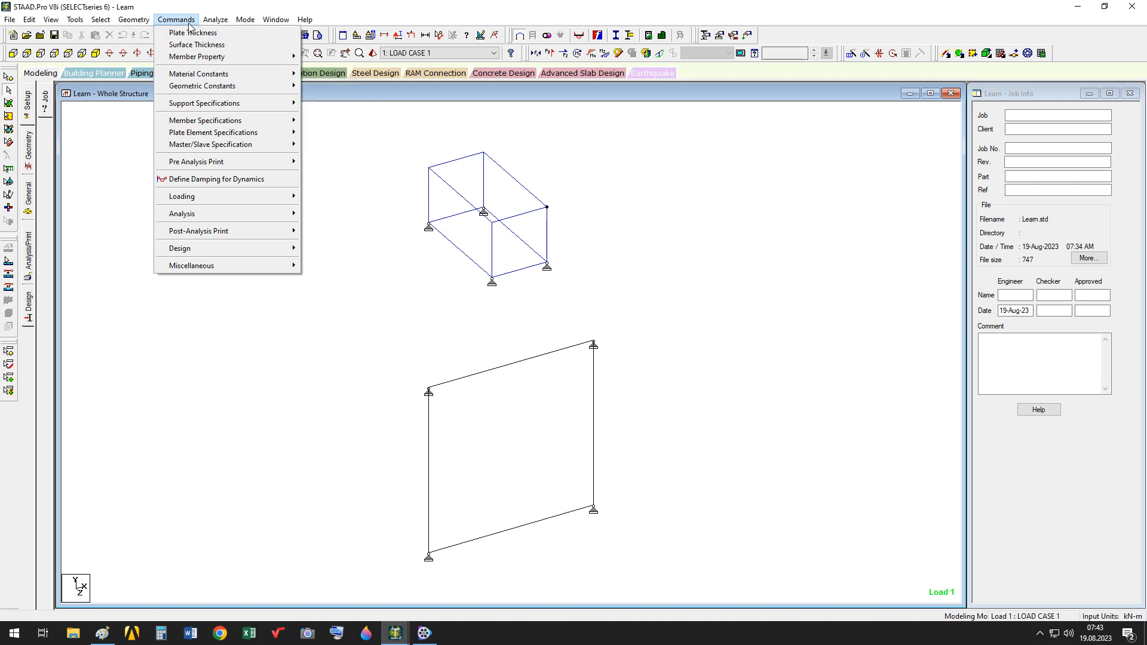
left_click(105, 135)
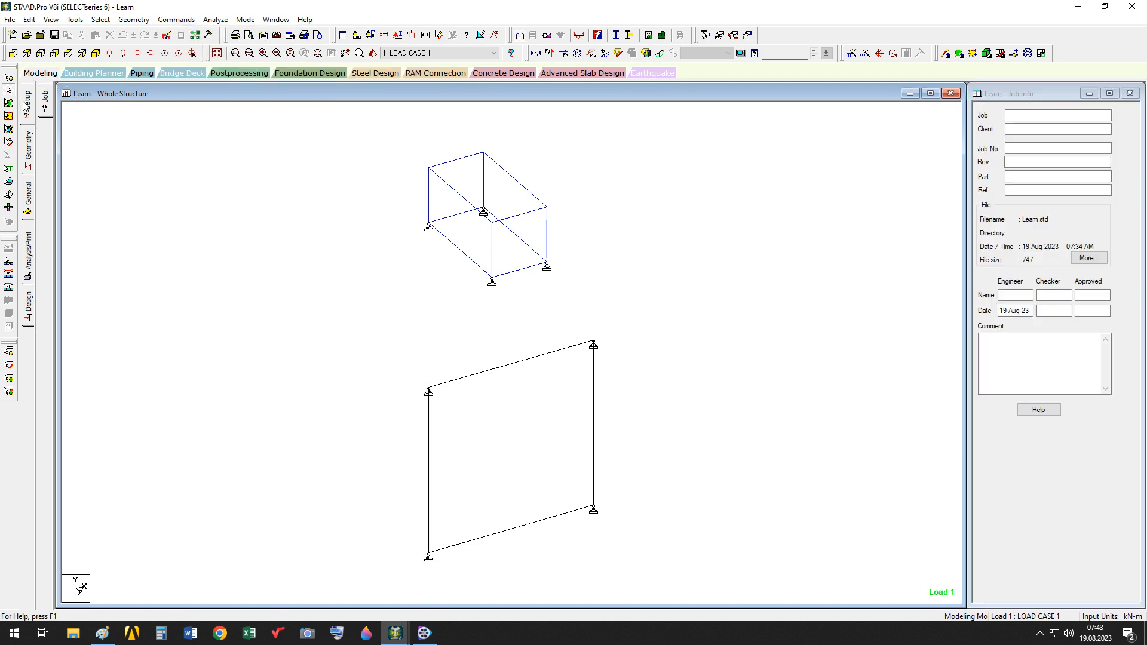
- Examine the Job Info form on the Setup page of Modeling mode, including its Job and Part fields
left_click(43, 72)
left_click(44, 81)
left_click(48, 74)
left_click(1040, 91)
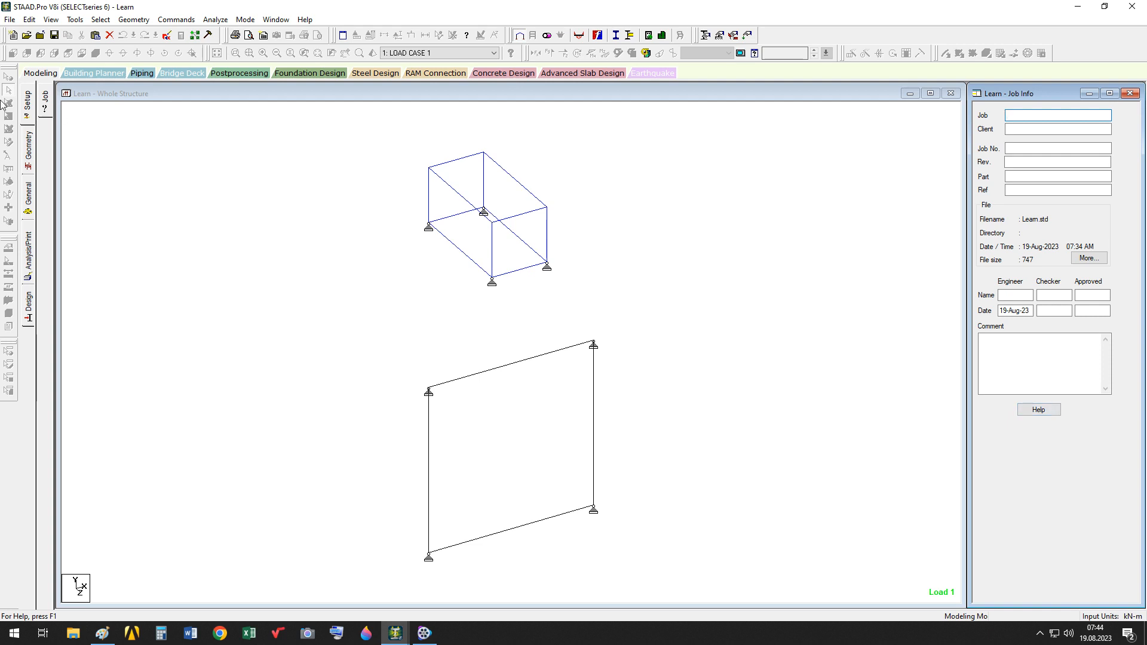
left_click(45, 106)
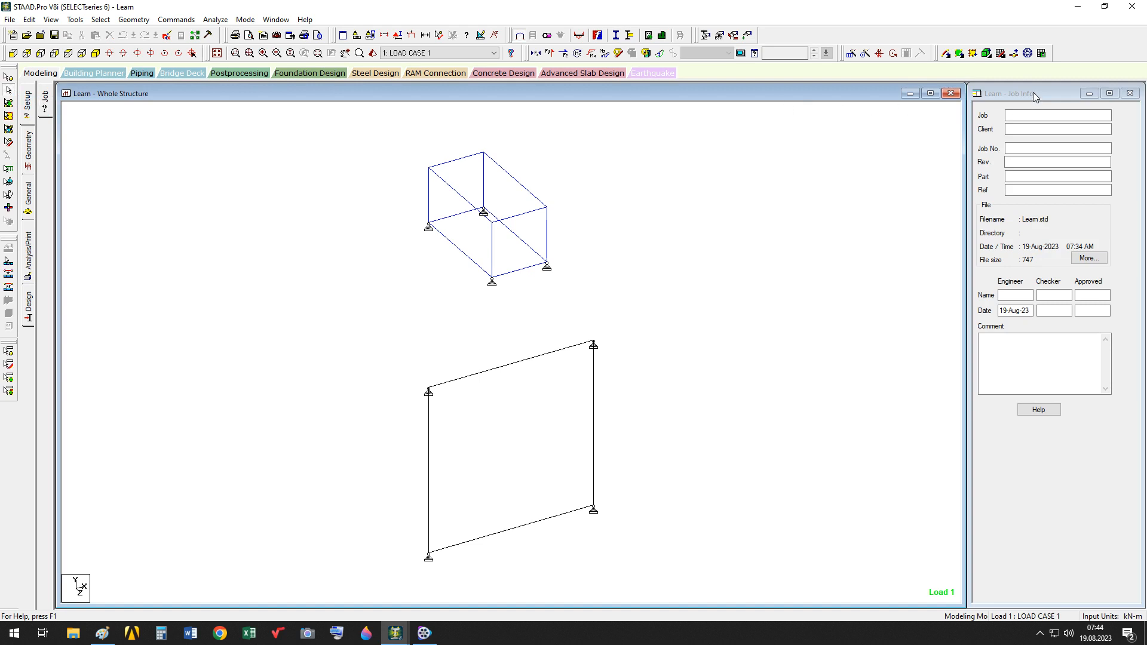
left_click(1034, 93)
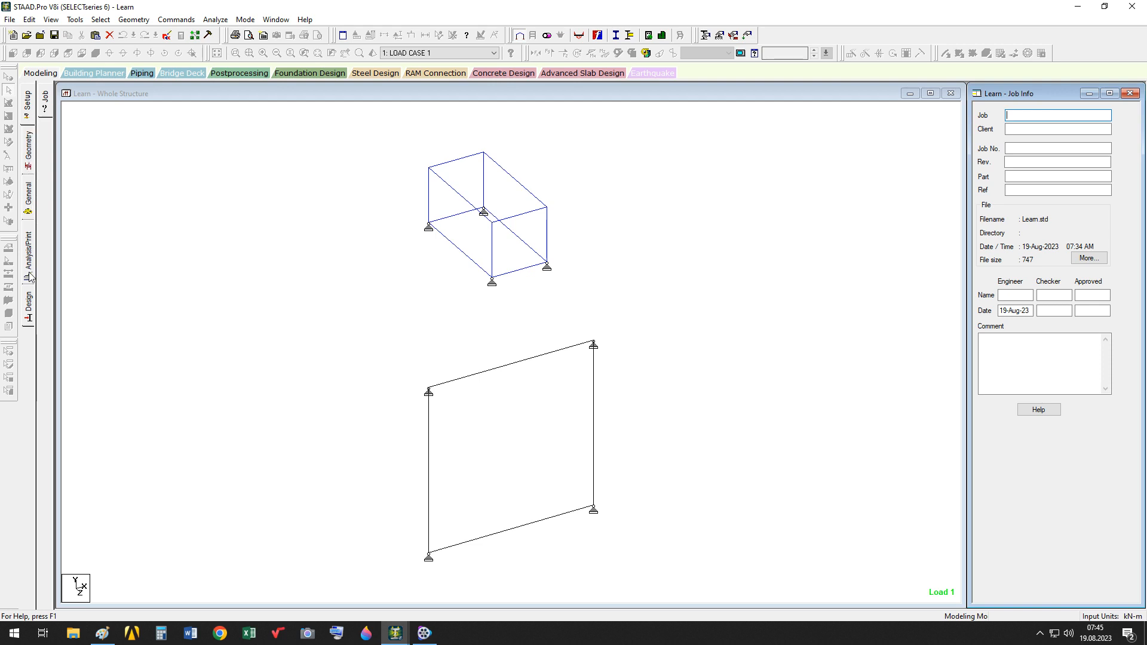
left_click(27, 114)
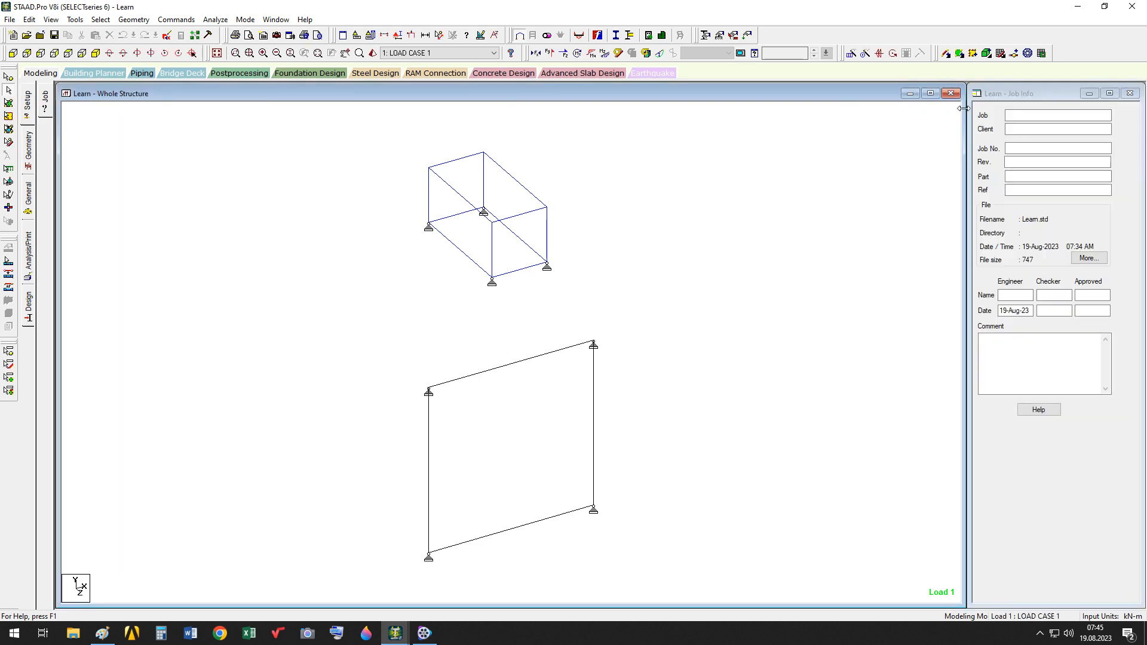
left_click(1049, 115)
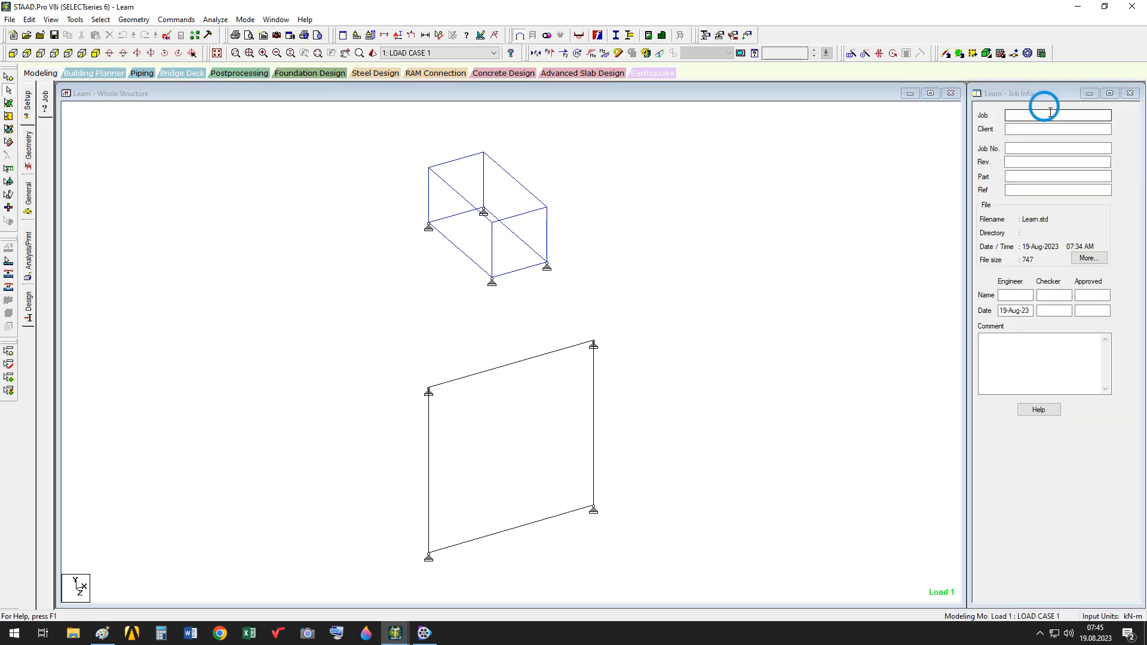
left_click(1064, 177)
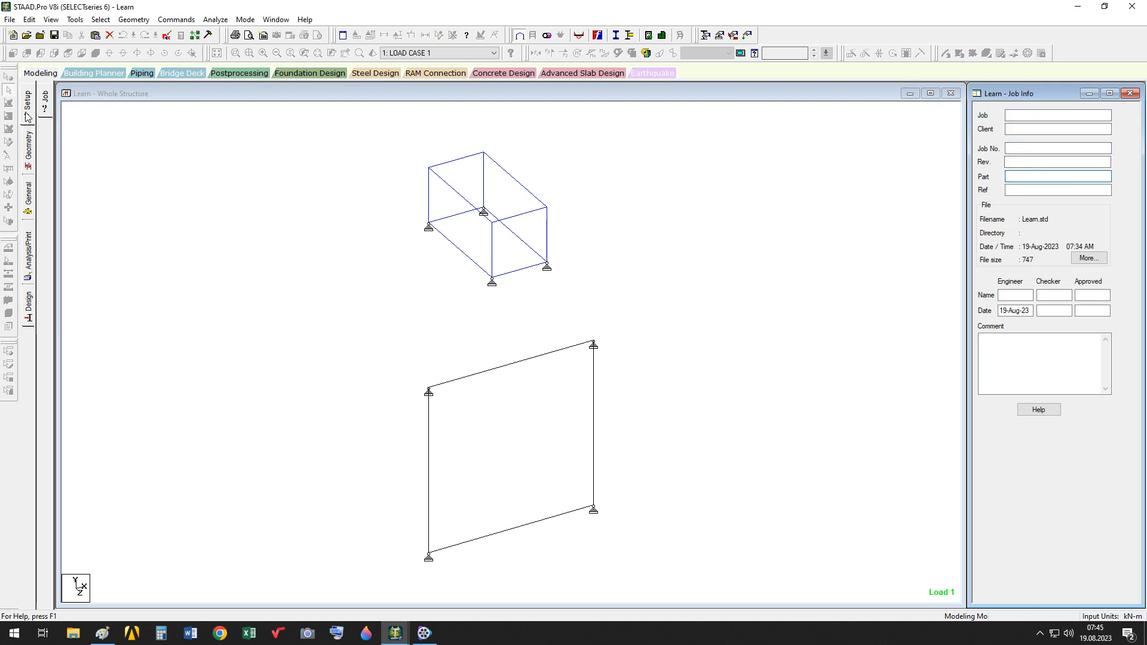
- Open the Beam page of the Geometry section and bring its Beams table into focus
left_click(29, 150)
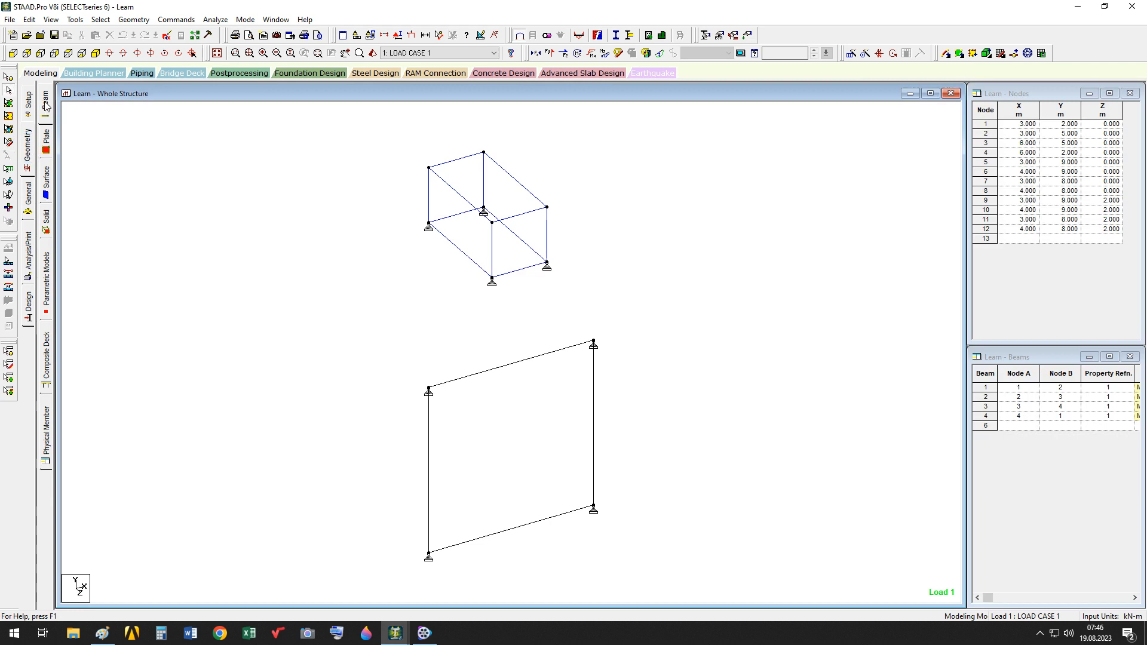
left_click(24, 148)
left_click(45, 108)
left_click(1027, 360)
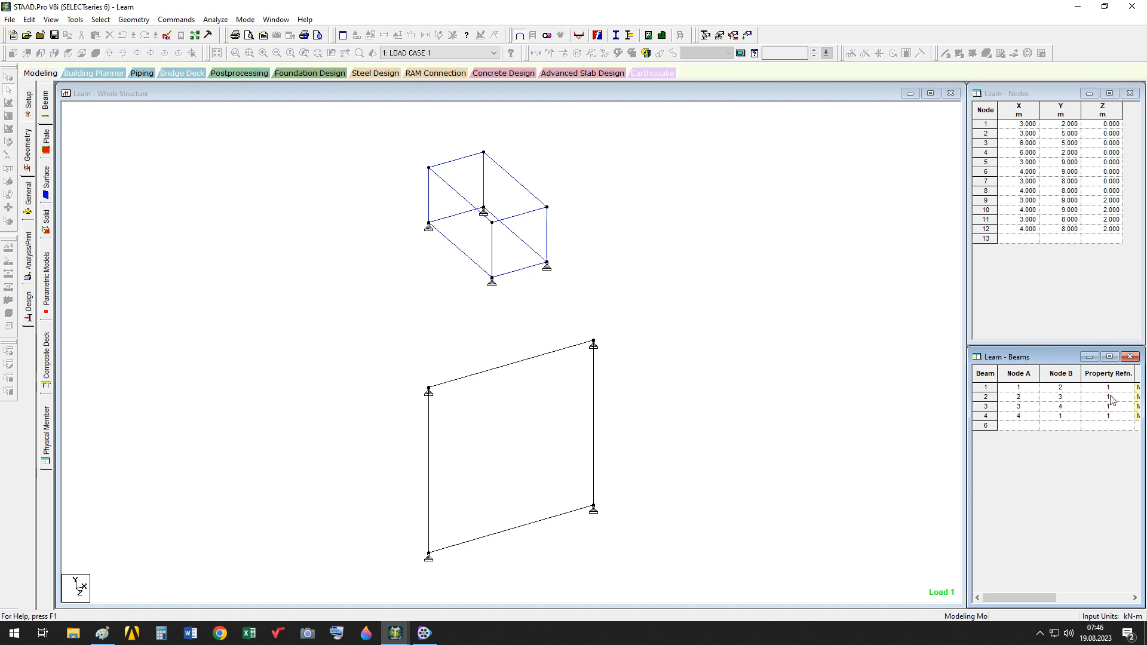
- Widen the Beams table to show all its columns and inspect the Material and Beta entries
left_click(1022, 389)
left_click_drag(1042, 598, 1116, 599)
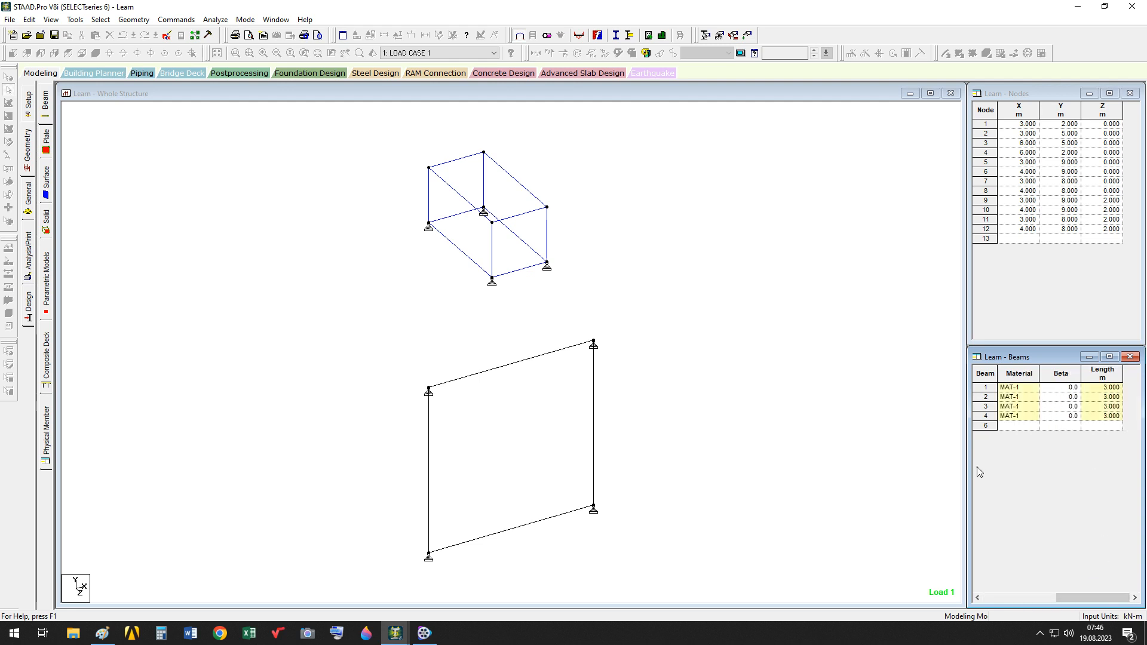
left_click_drag(968, 468, 808, 469)
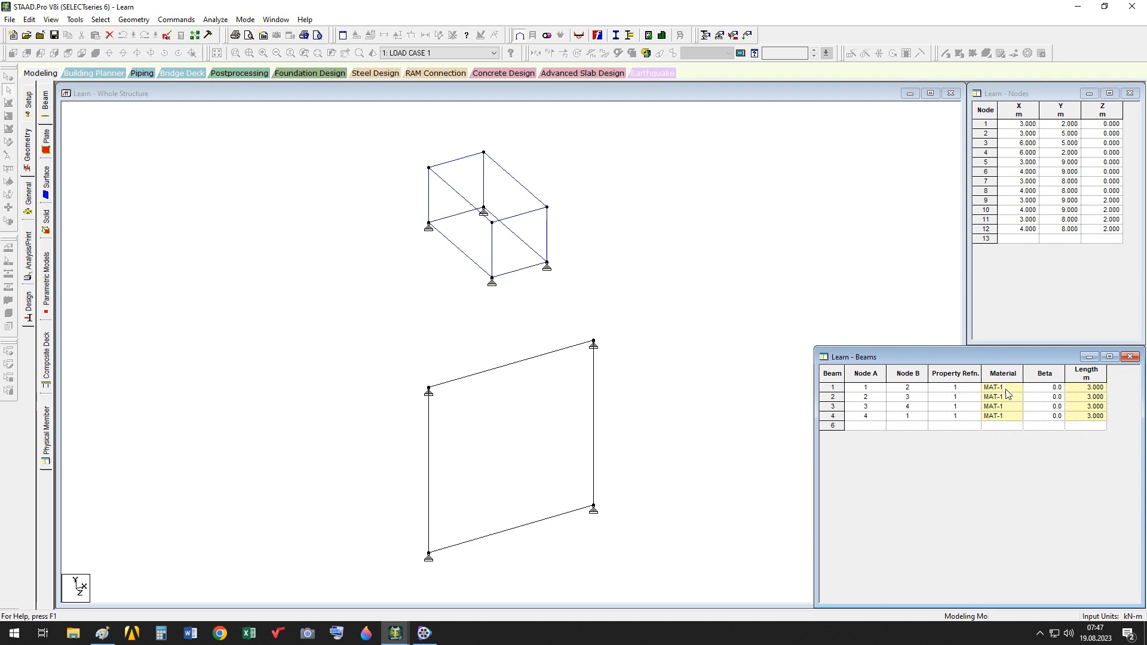
left_click(1006, 415)
left_click(1011, 396)
left_click(1048, 397)
- View the Plate, Surface and Solid geometry pages, declining to delete the result files, and widen the Solids table to show all columns
left_click(48, 143)
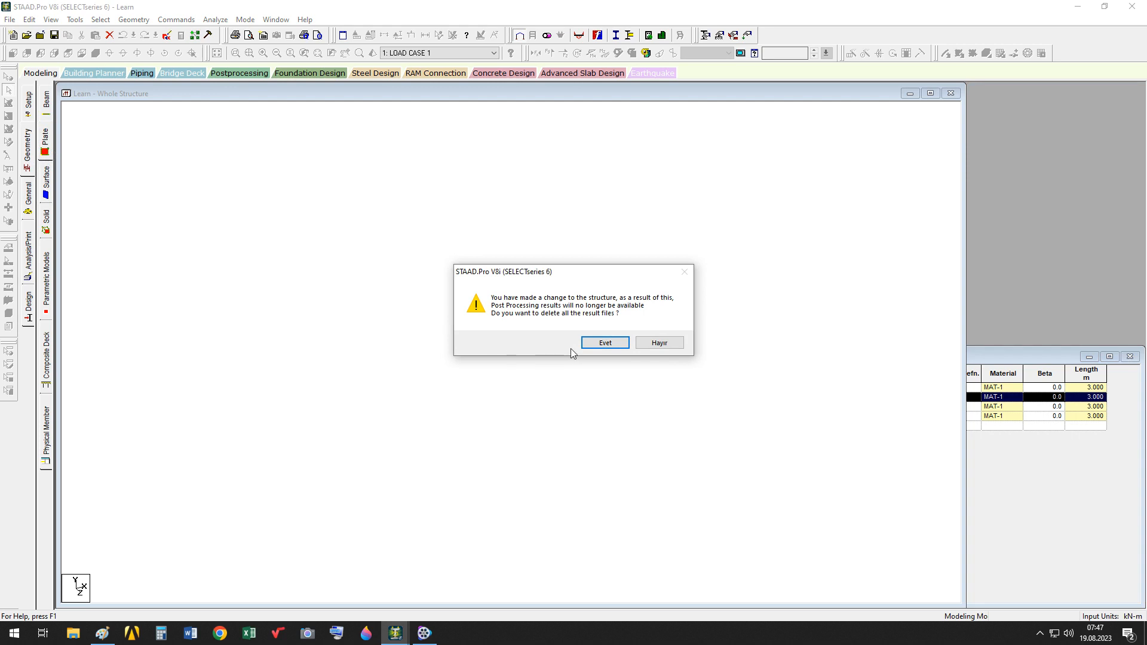
left_click(660, 344)
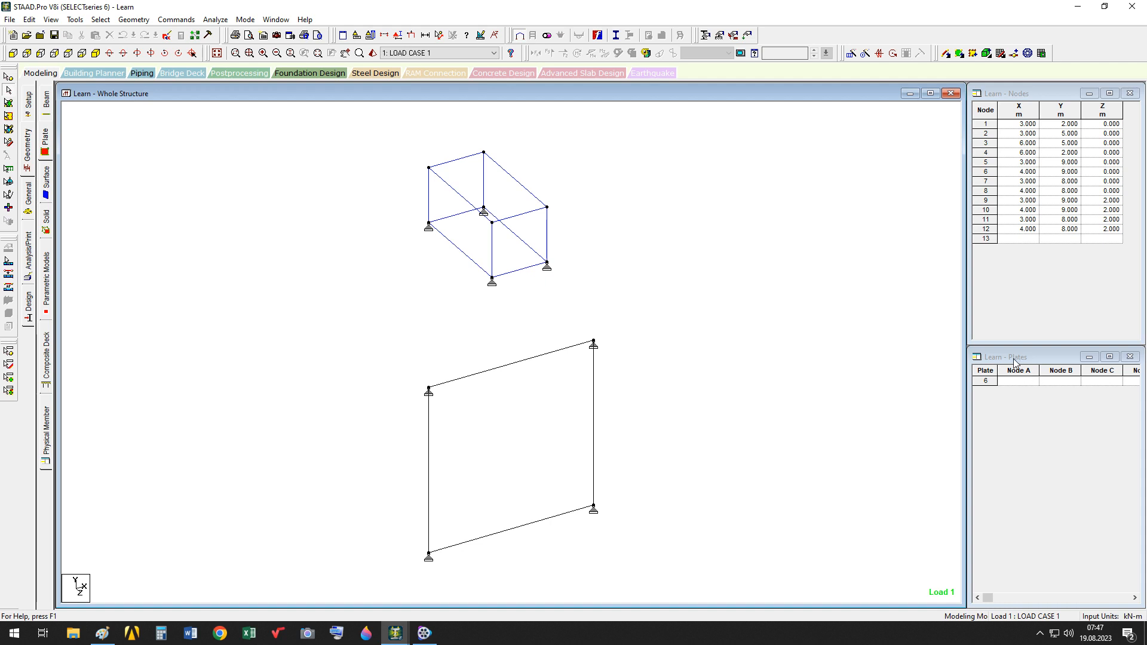
left_click(47, 144)
left_click(46, 187)
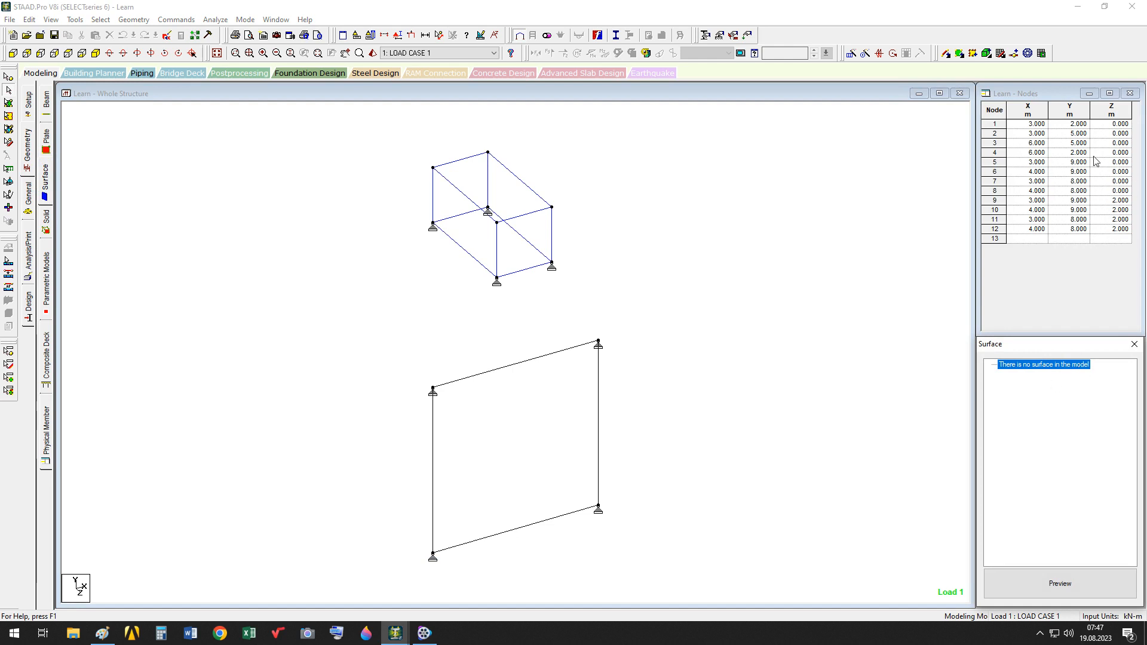
left_click(49, 223)
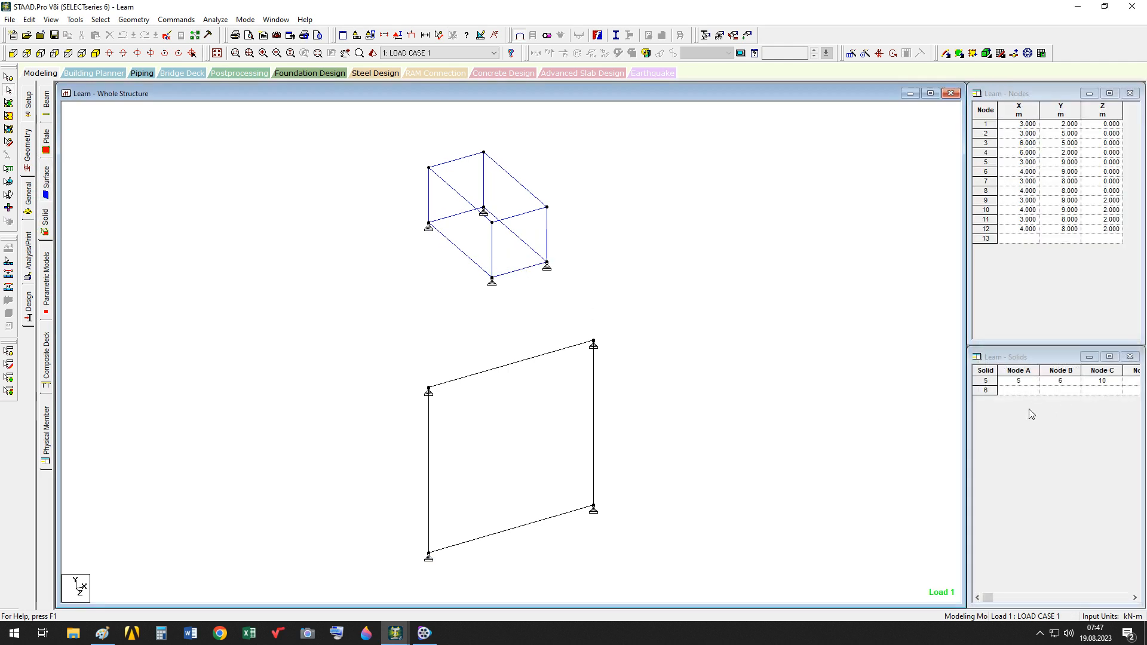
left_click_drag(969, 436, 697, 433)
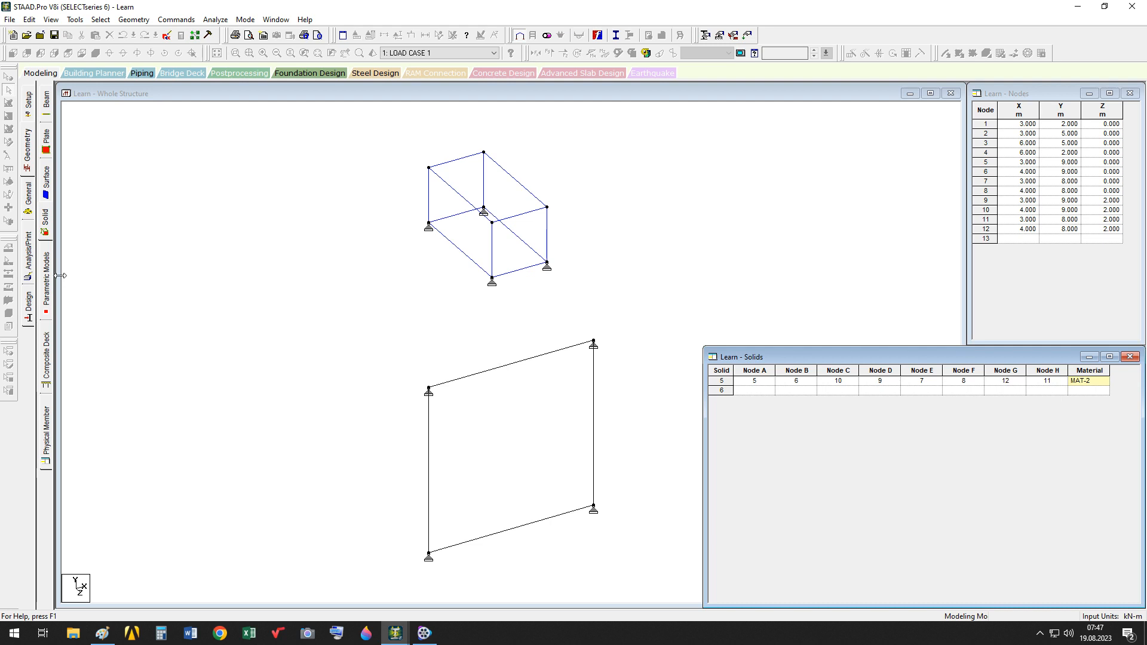
- View the Parametric Models, Composite Deck and Physical Member pages of the Geometry section
left_click(48, 290)
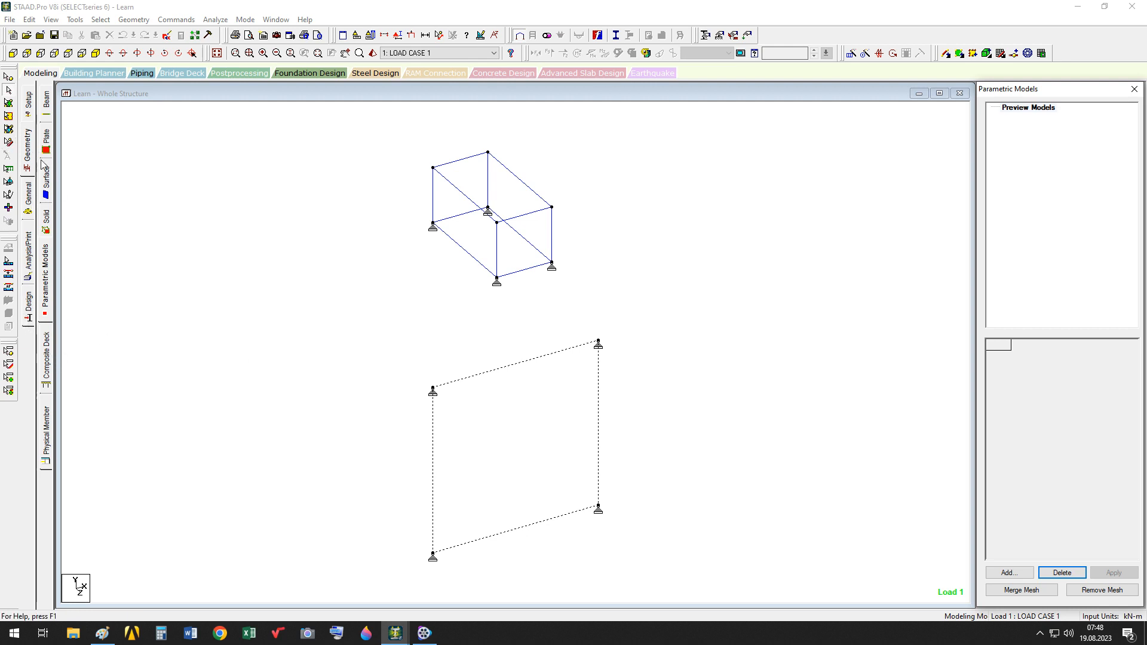
left_click(51, 367)
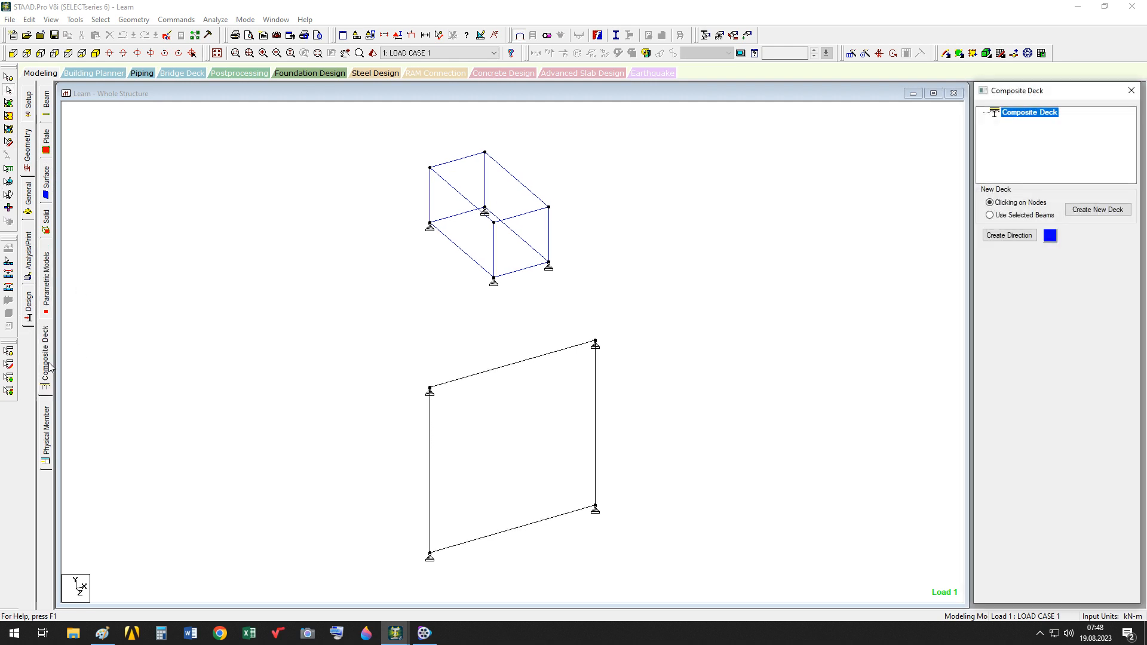
left_click(51, 442)
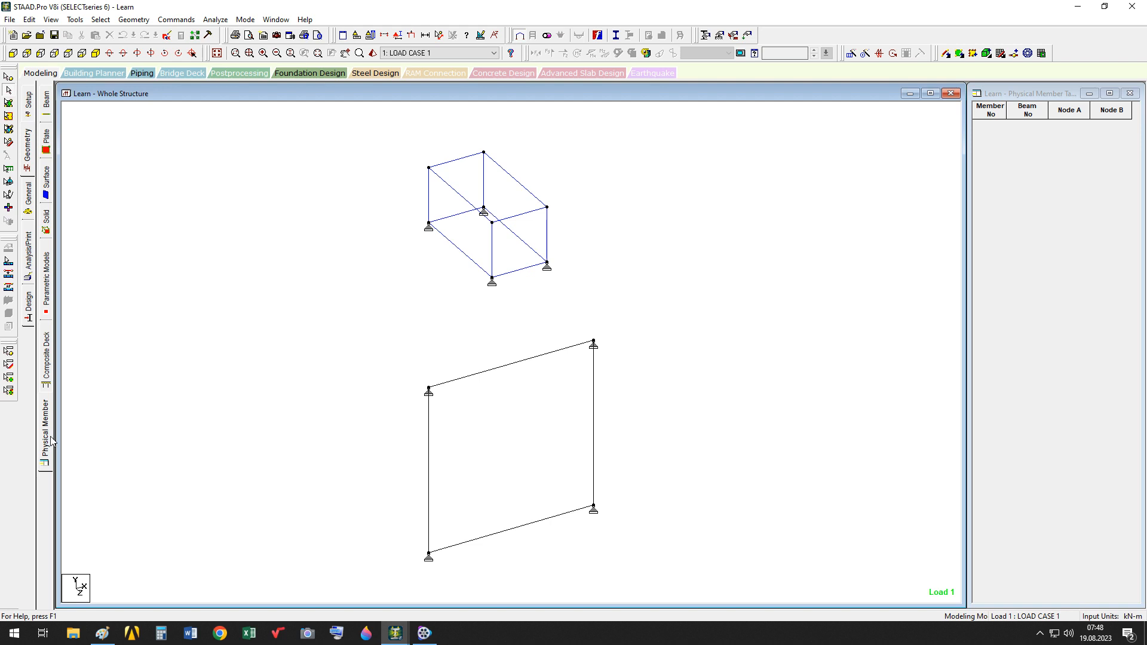
- Open the Property page of the General section and select the Cir 0.50 section to highlight its assigned beams
left_click(28, 200)
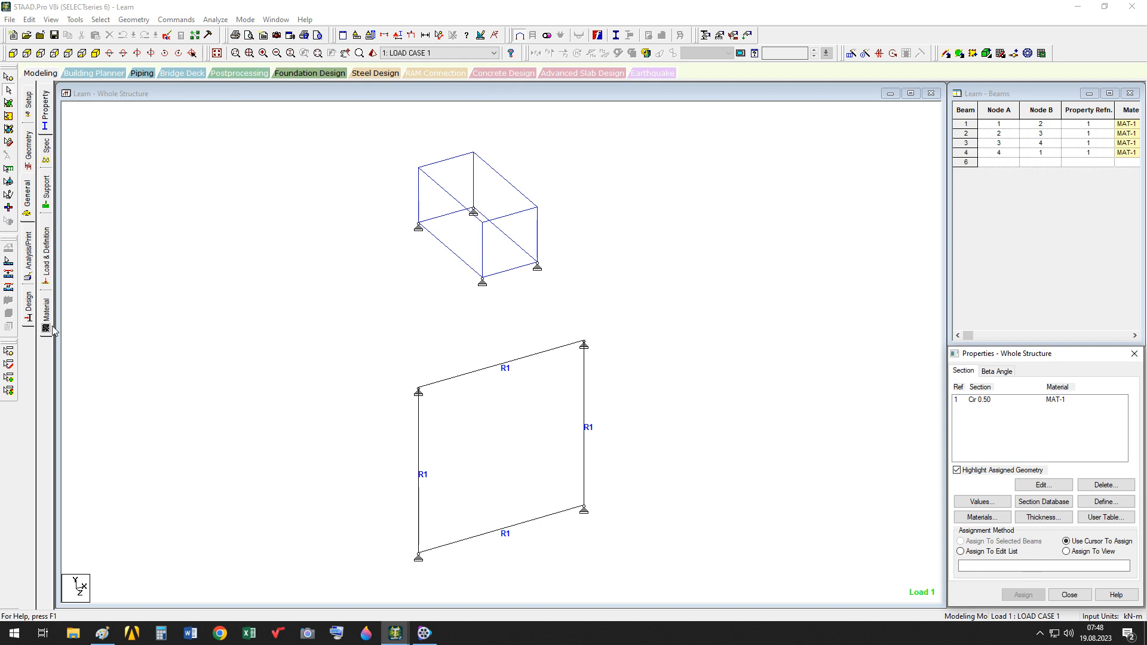
left_click(51, 114)
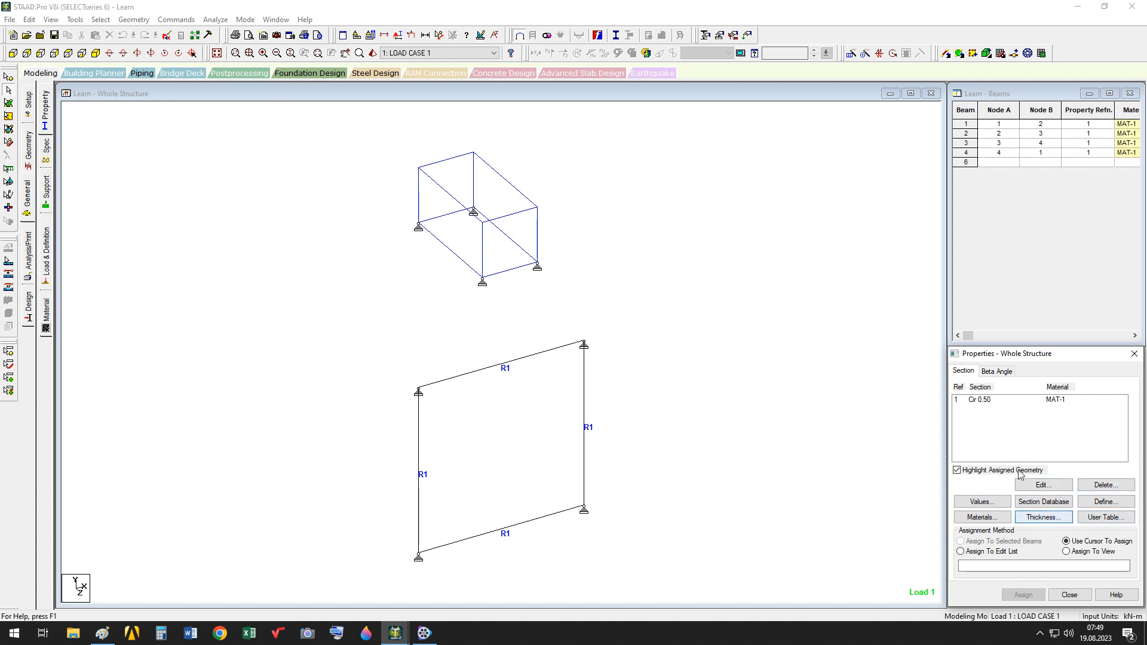
left_click(988, 405)
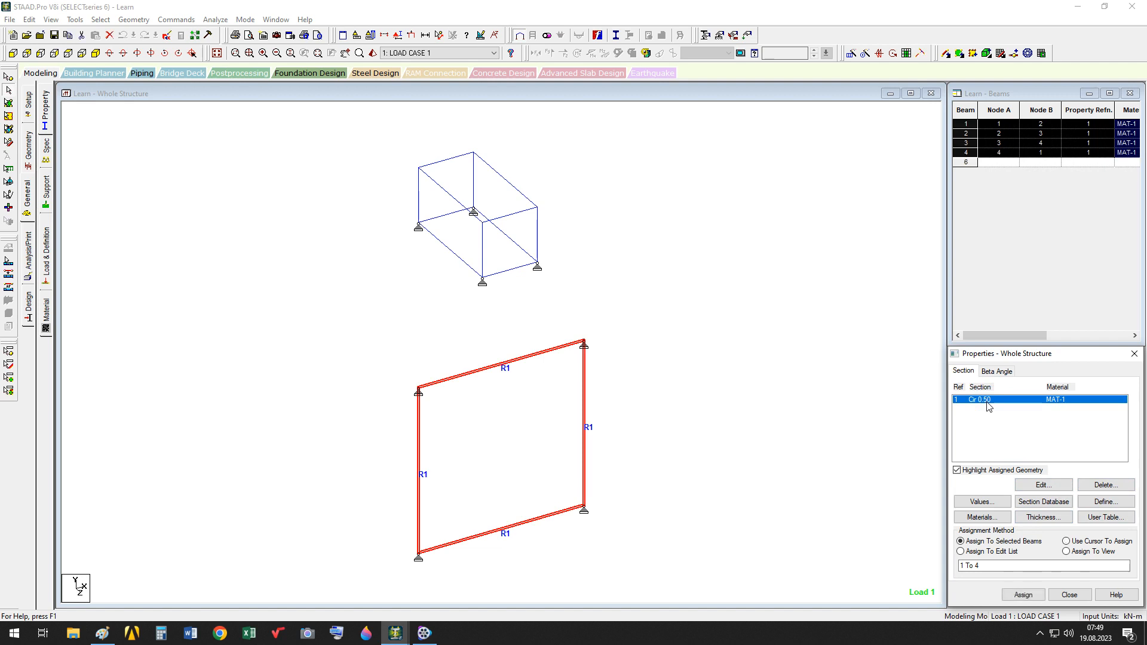
left_click(989, 414)
- Examine the section shapes and the Circle's material options in the property definition dialog, and close it without adding a property
left_click(1112, 501)
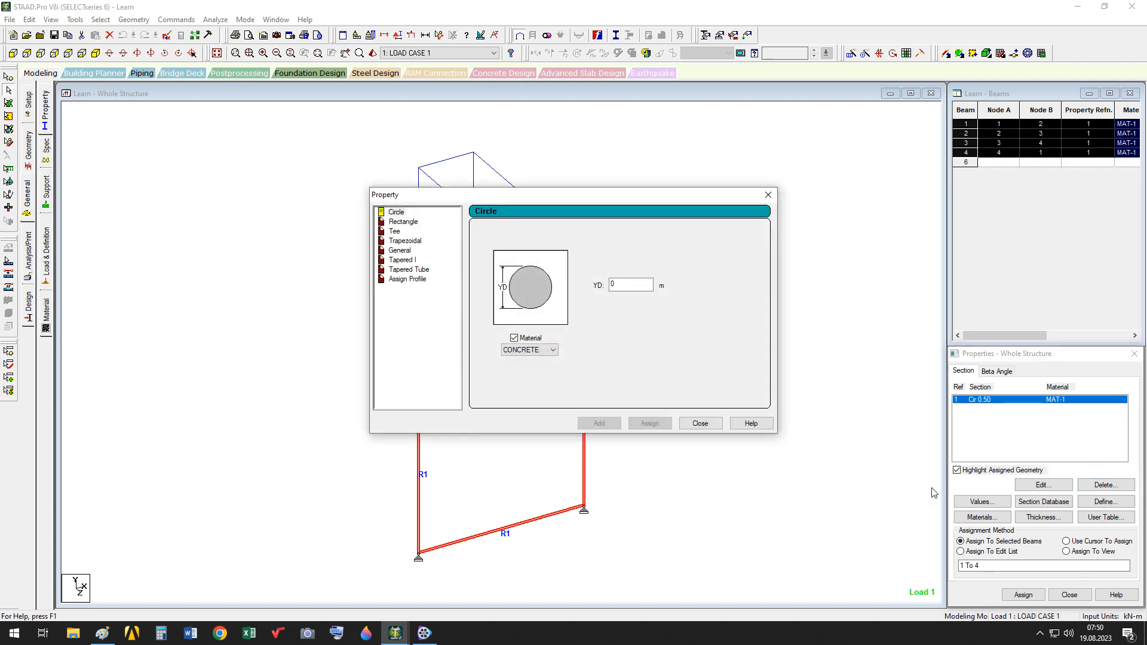
left_click_drag(524, 199, 791, 134)
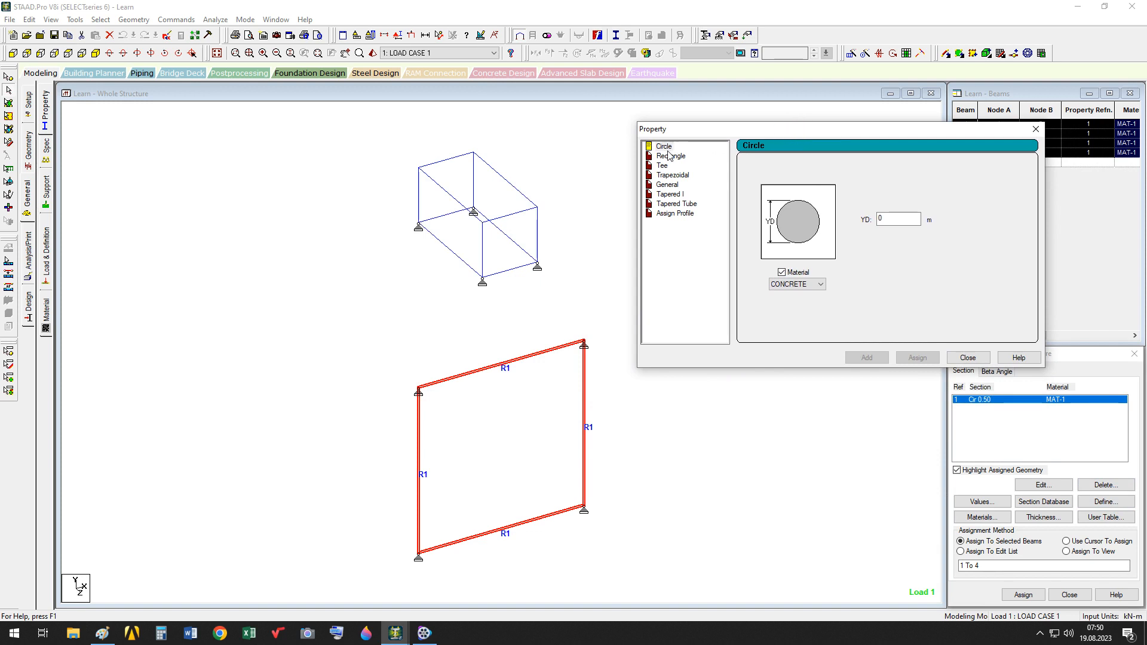
left_click(821, 285)
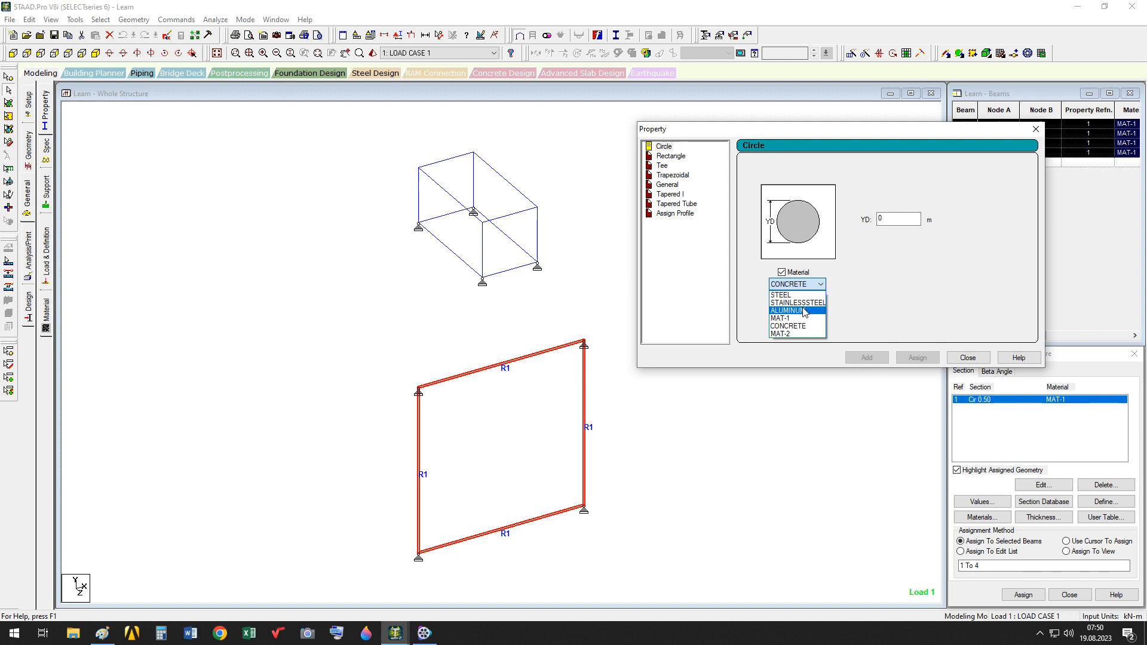
left_click(854, 327)
left_click(823, 285)
left_click(860, 321)
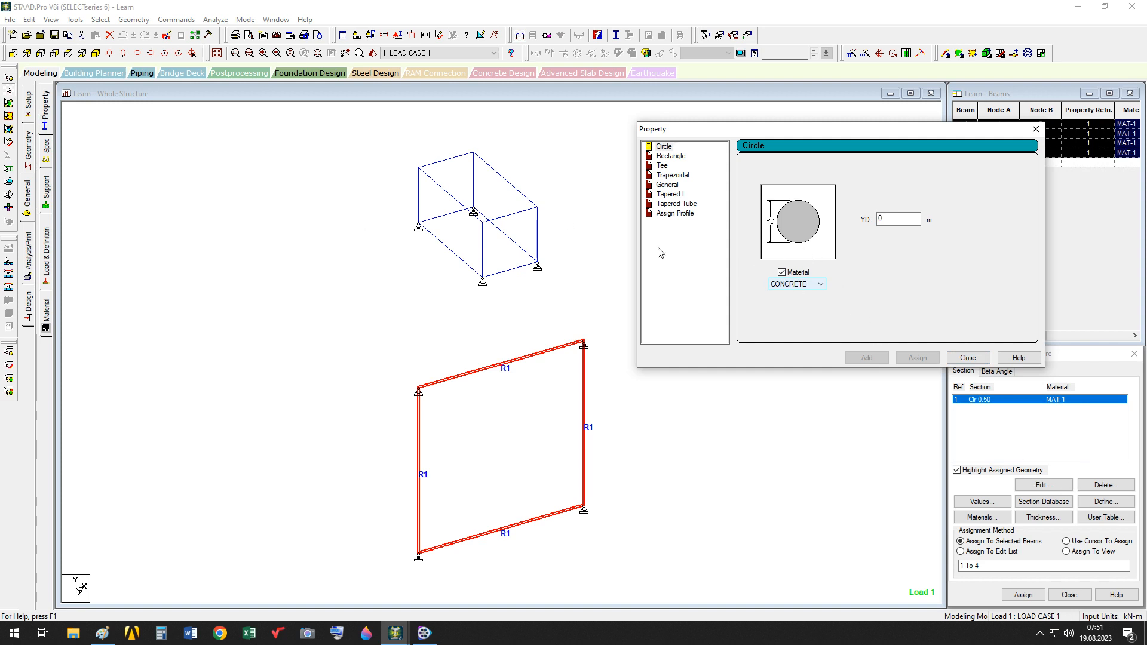
left_click(968, 358)
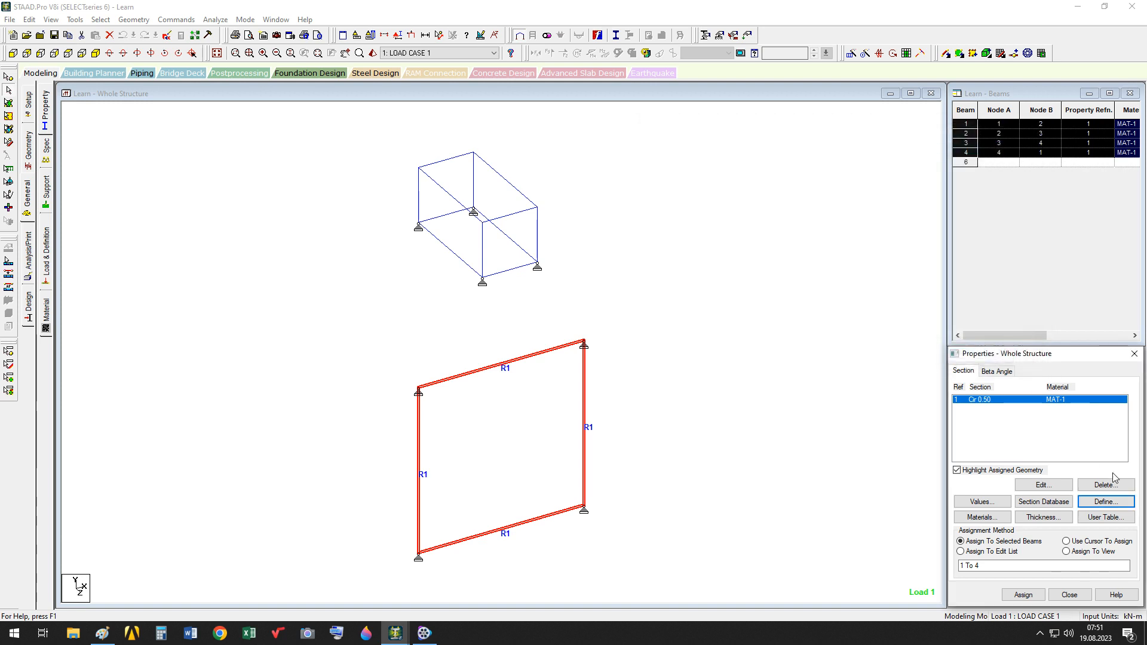
- Examine the American B Shape profiles and their material options in the section database, and close it without adding a section
left_click(1058, 505)
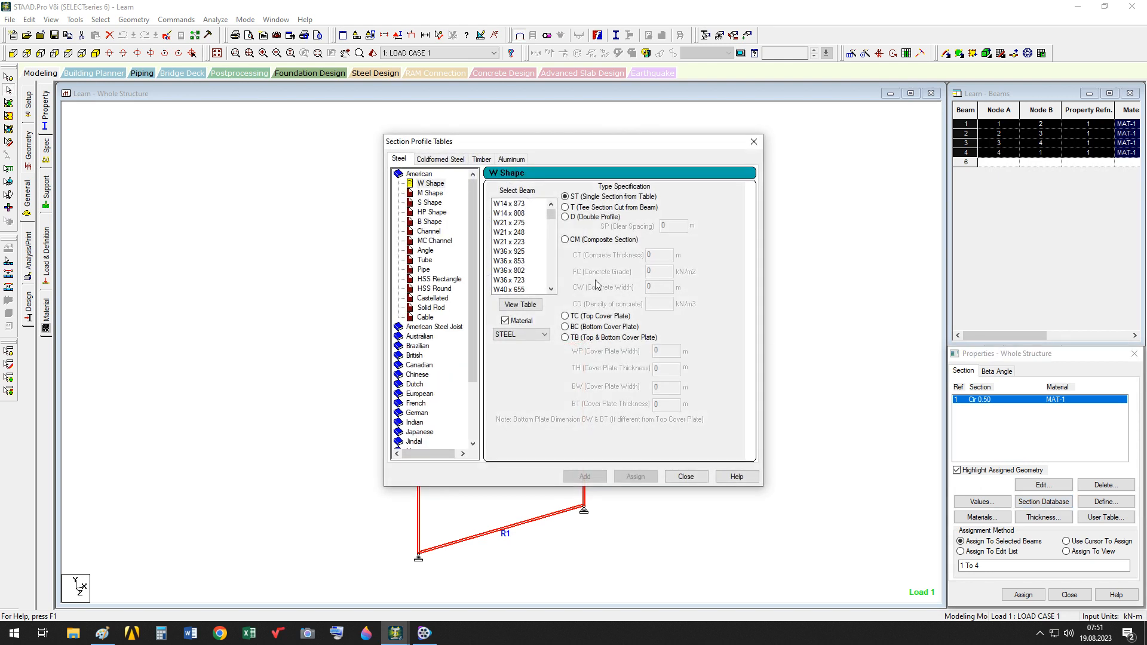
left_click(431, 223)
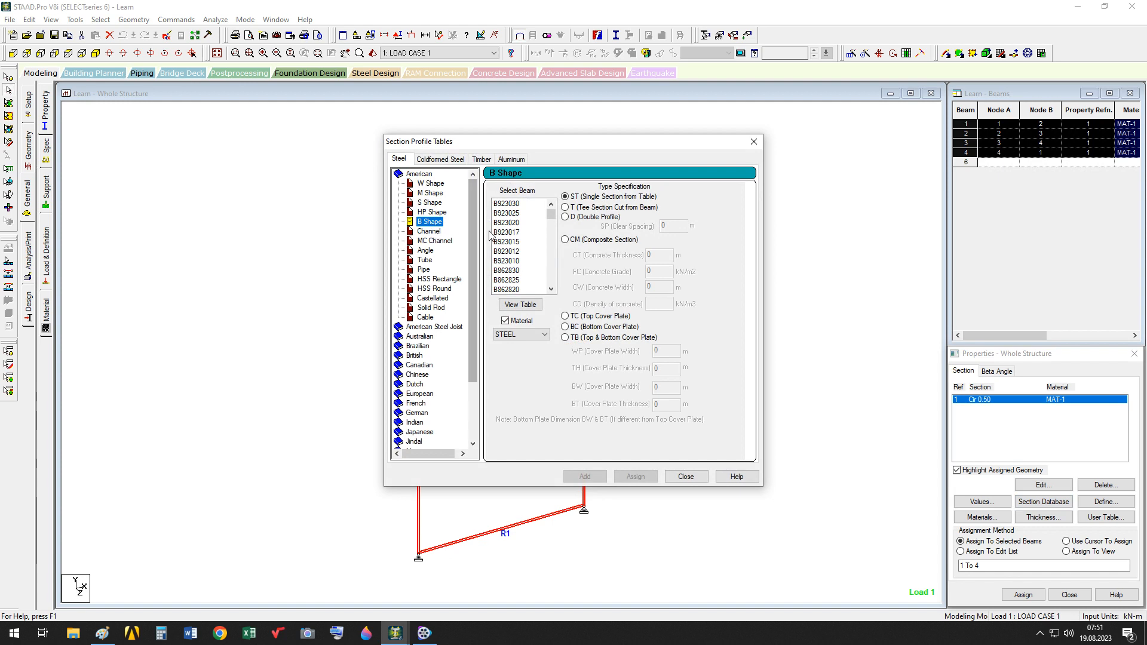
left_click(545, 335)
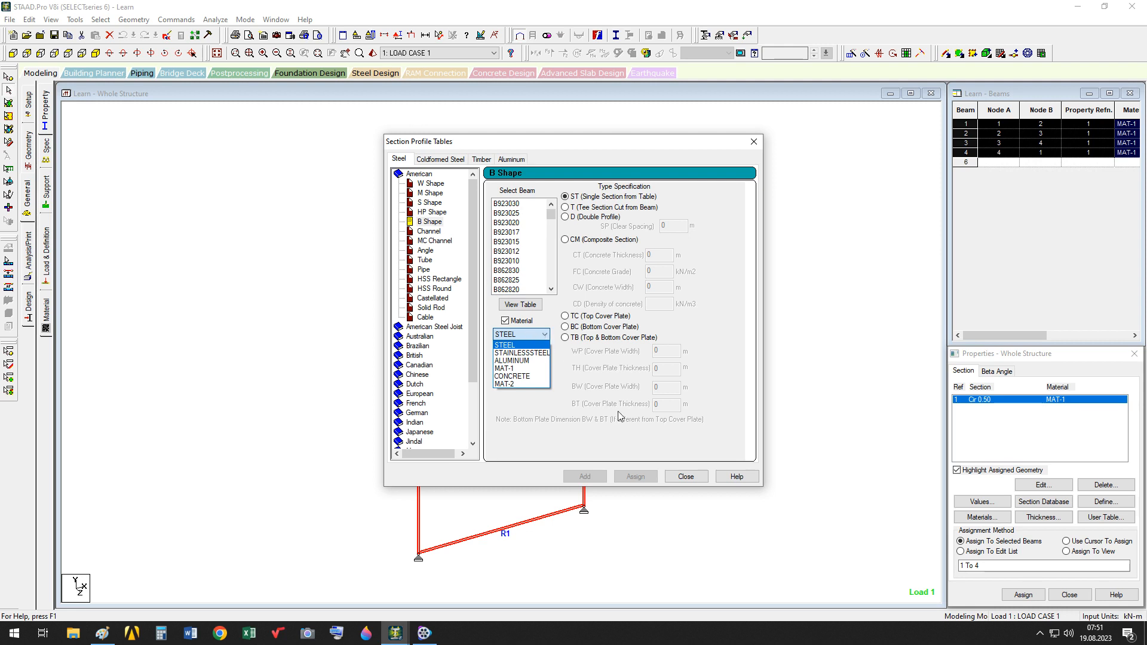
left_click(700, 481)
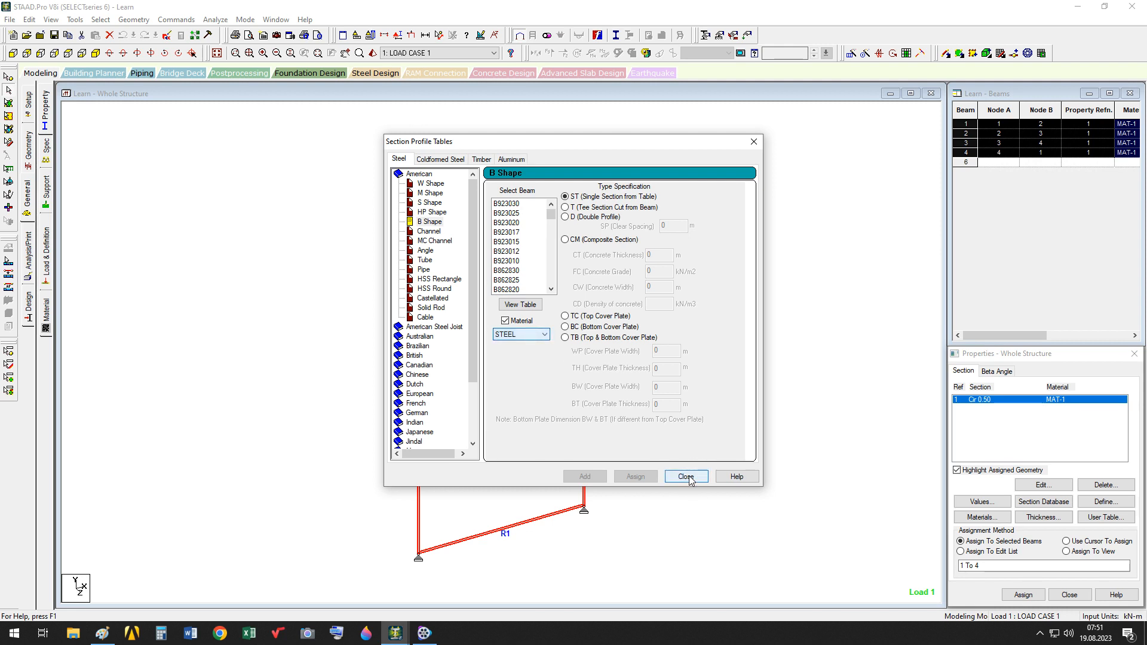
left_click(698, 479)
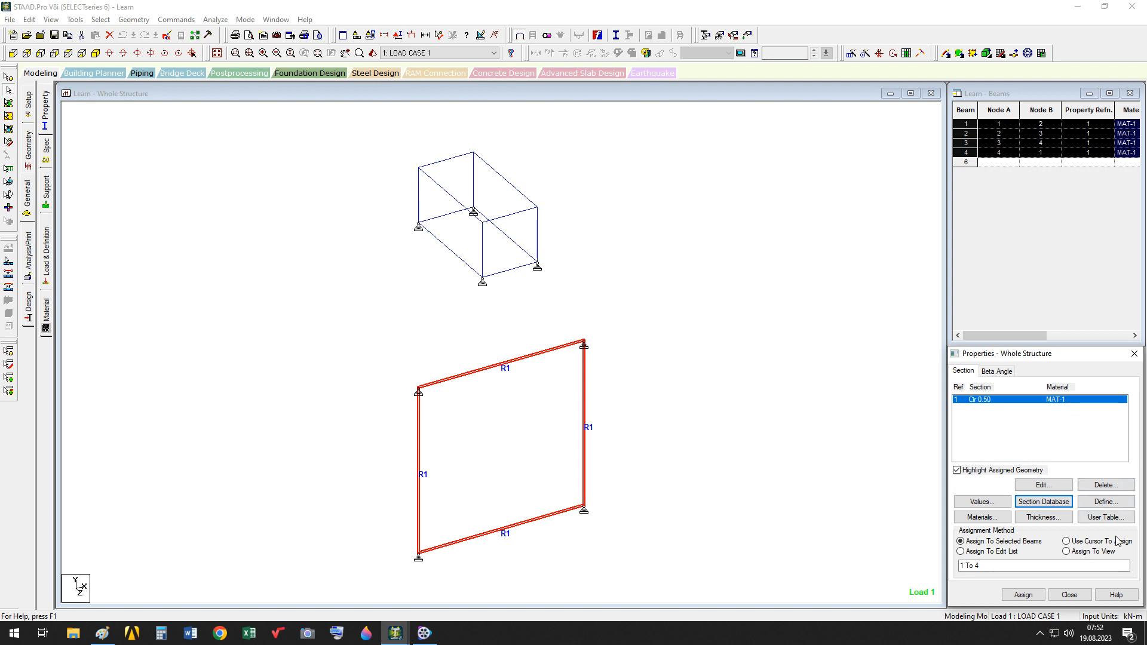
- View the table of defined materials and the table of section property values, closing each one
left_click(983, 517)
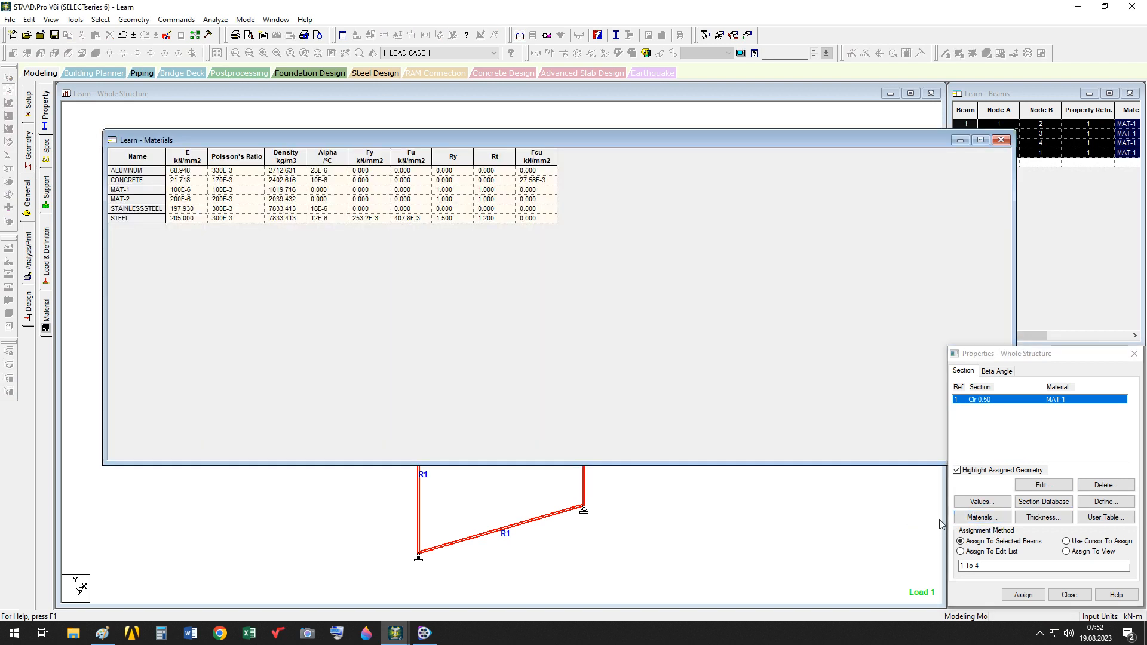
left_click(142, 172)
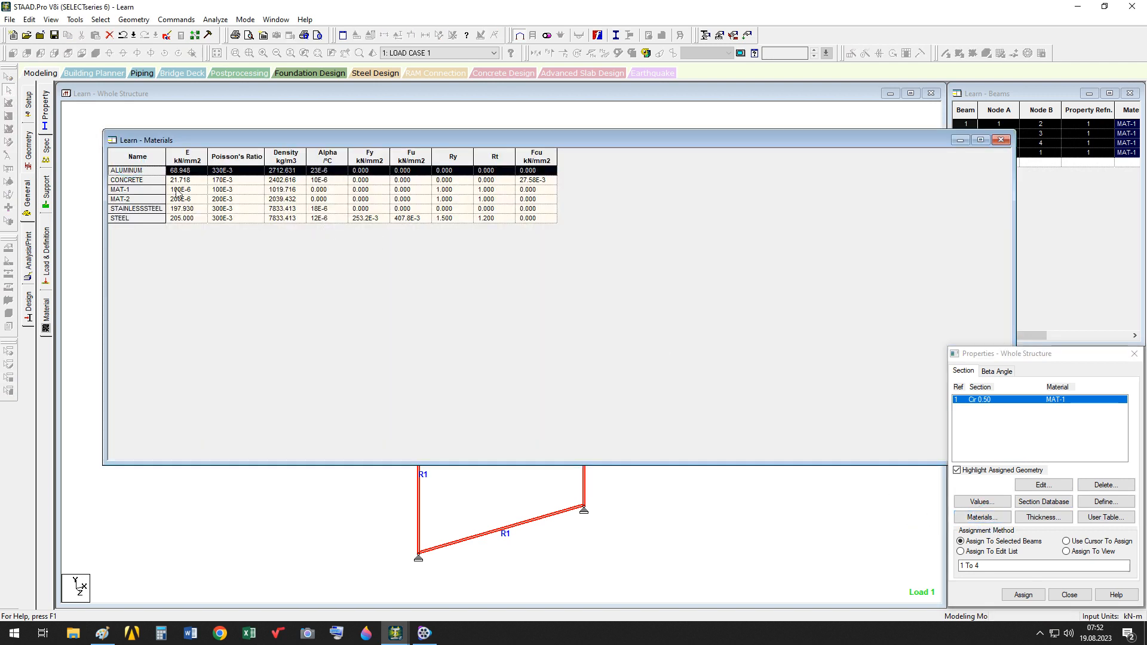
left_click(178, 194)
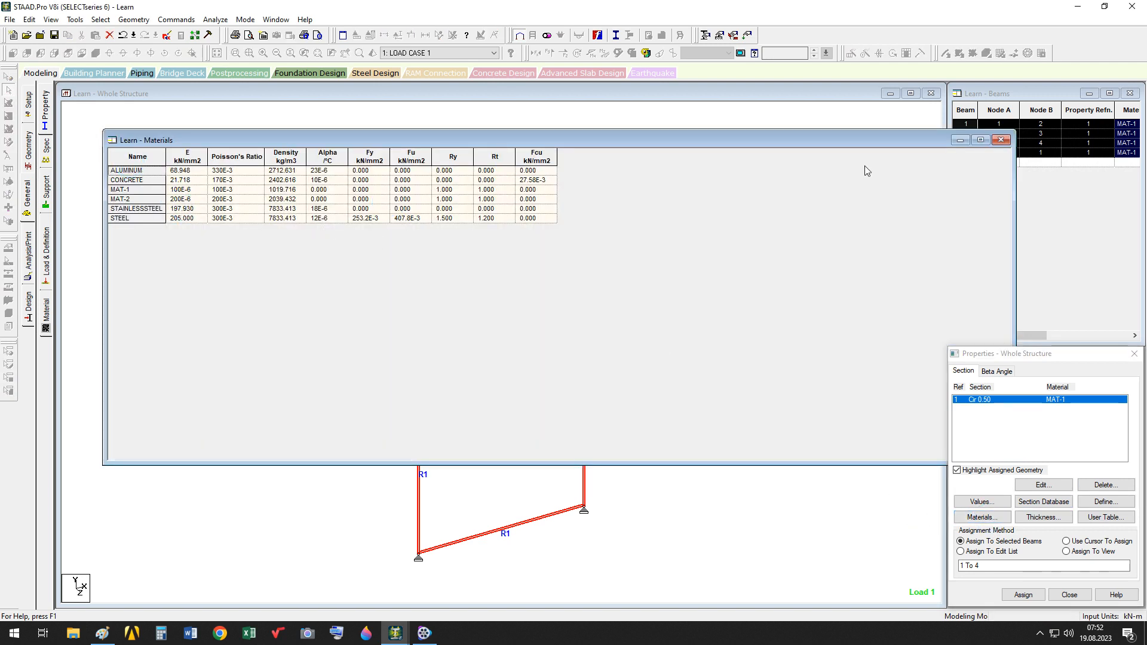
left_click(1008, 143)
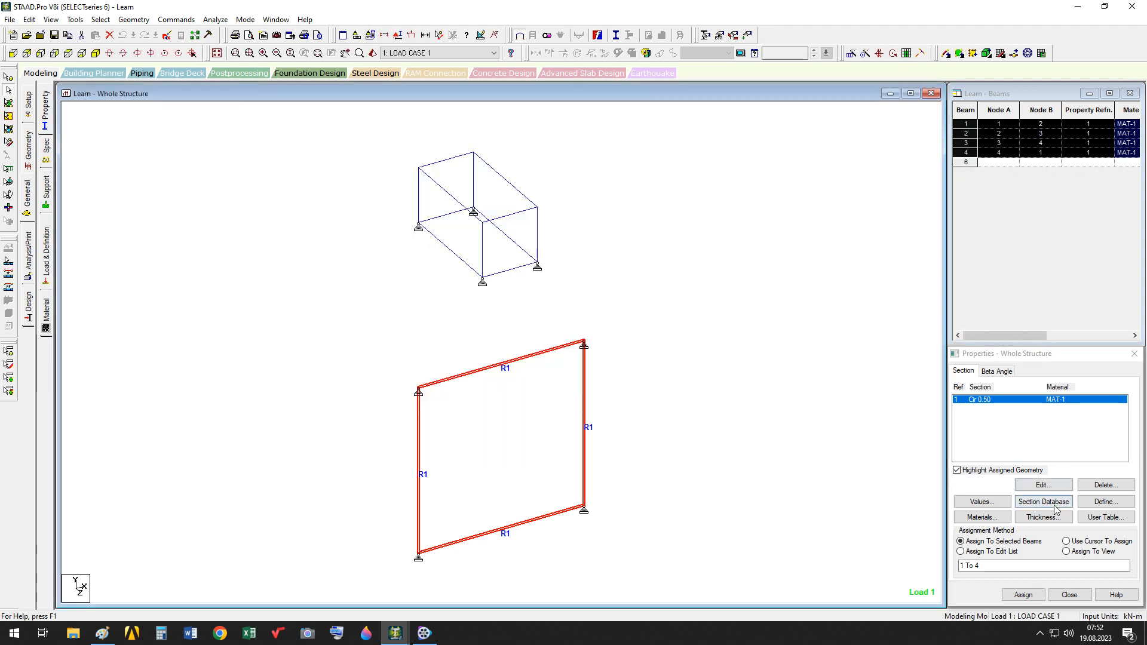
left_click(982, 502)
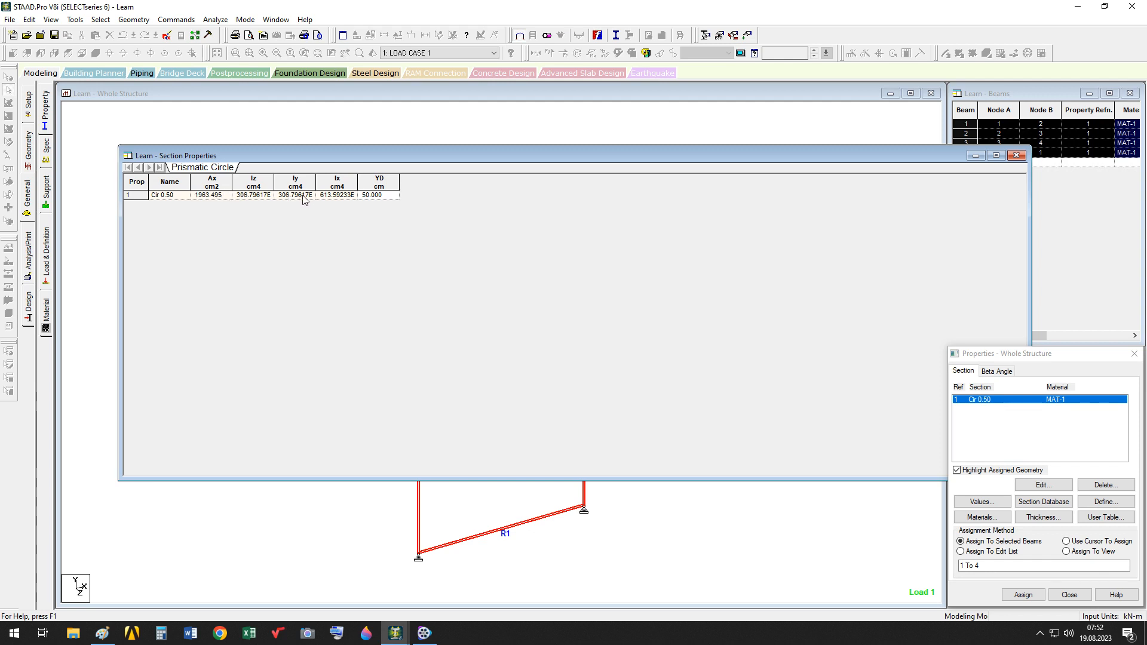
left_click(1017, 156)
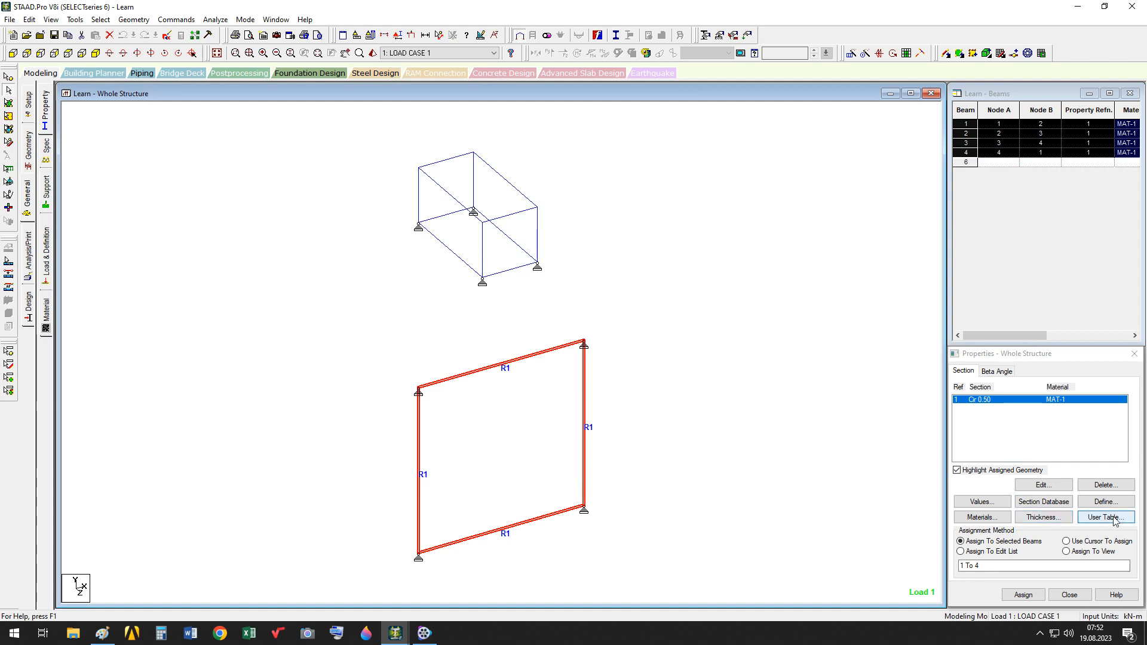
- Agree to create a user-defined section table, view the creation options, and close the dialog without adding a table
left_click(1083, 517)
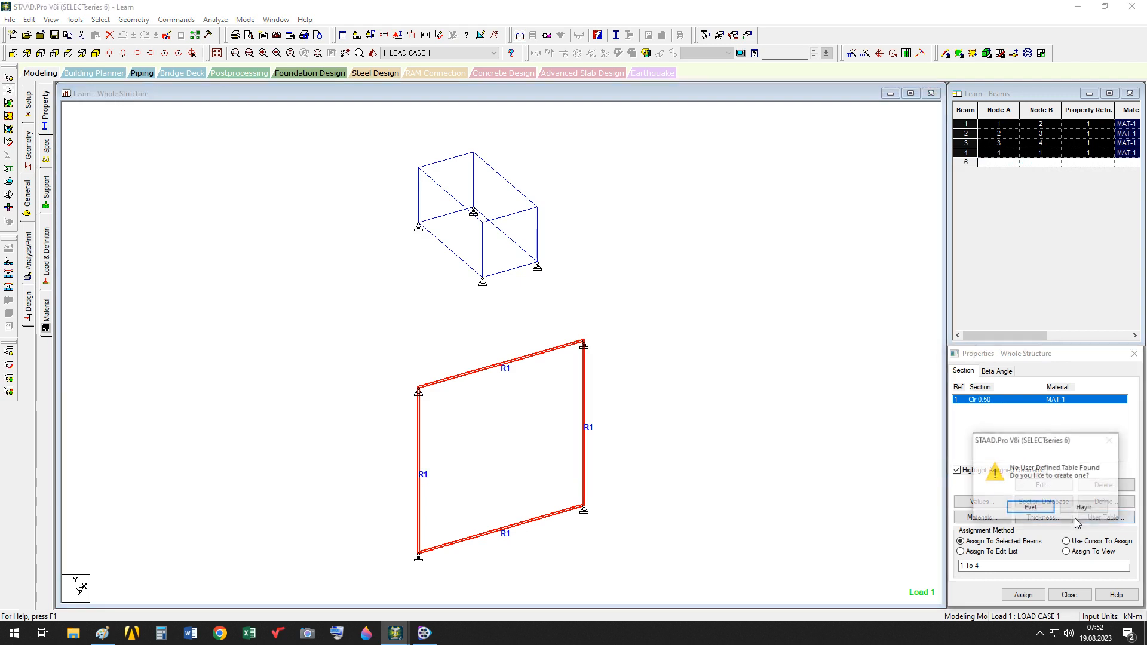
left_click(1028, 509)
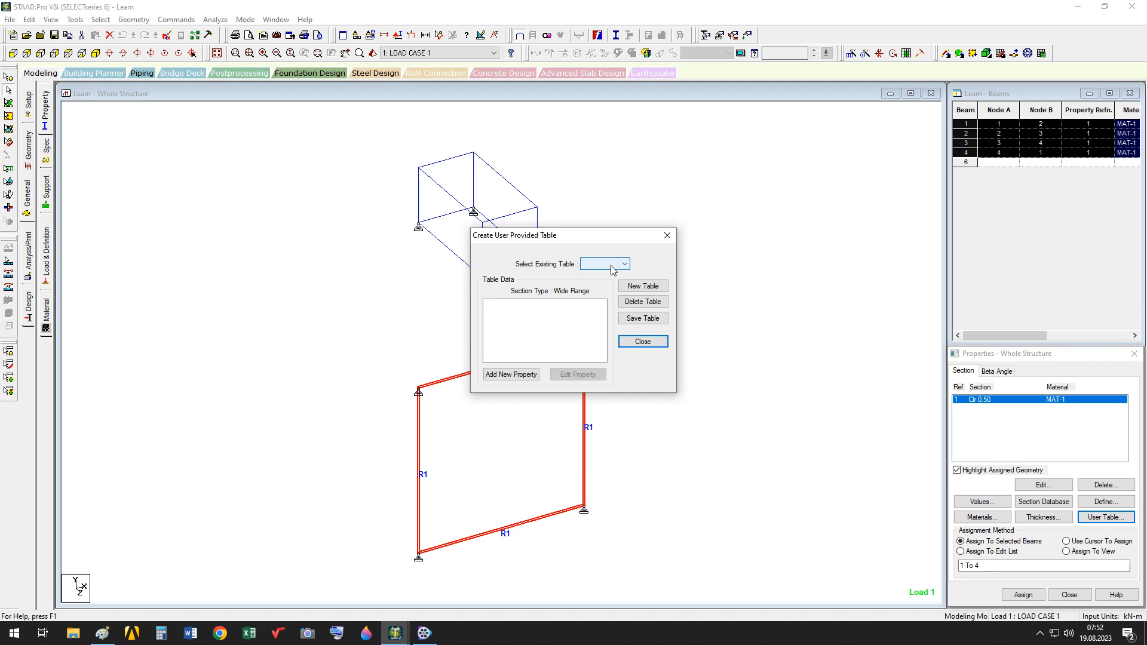
left_click(654, 341)
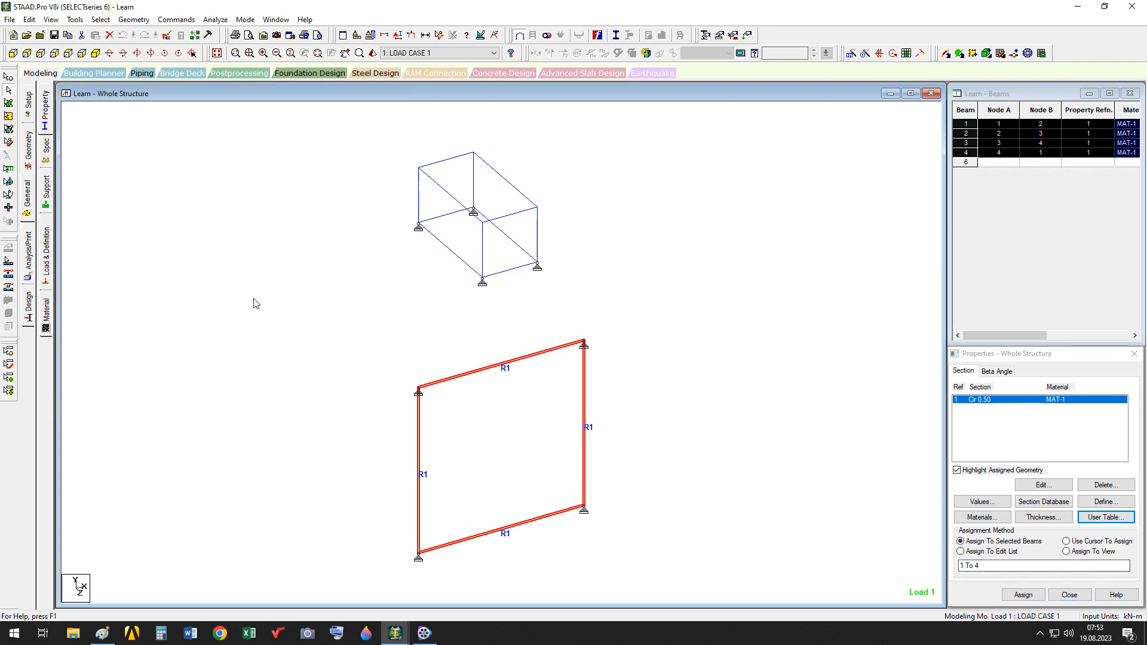
- Examine the new member attributes, enabling Use Material to view the isotropic material form and the material choices, and cancel the settings
left_click(46, 115)
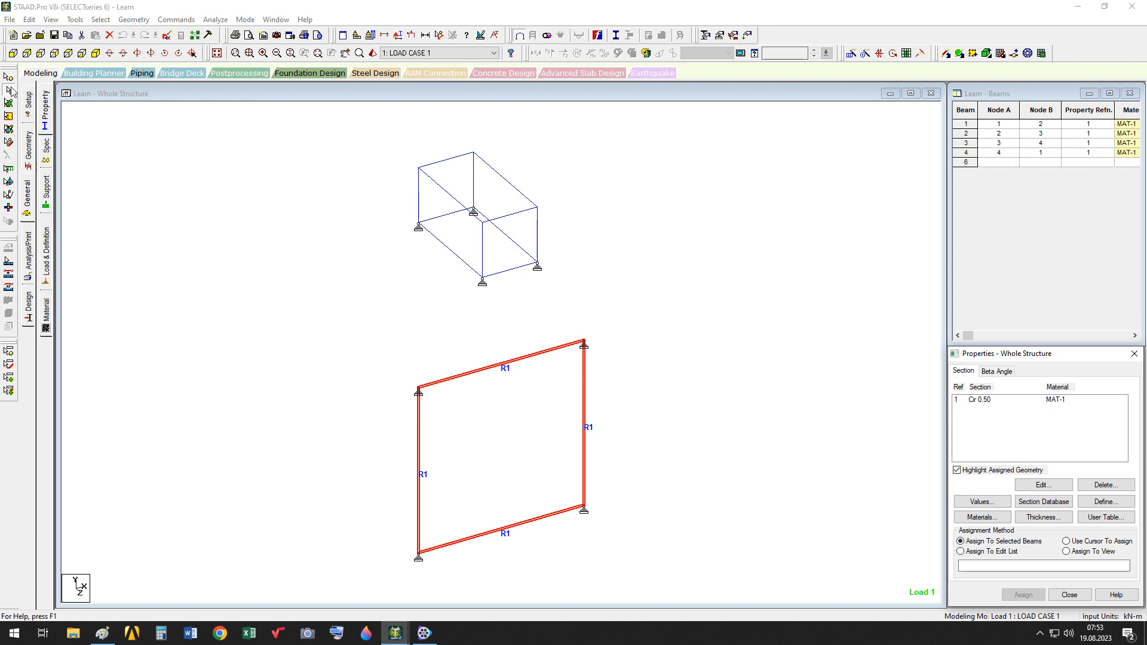
left_click(135, 19)
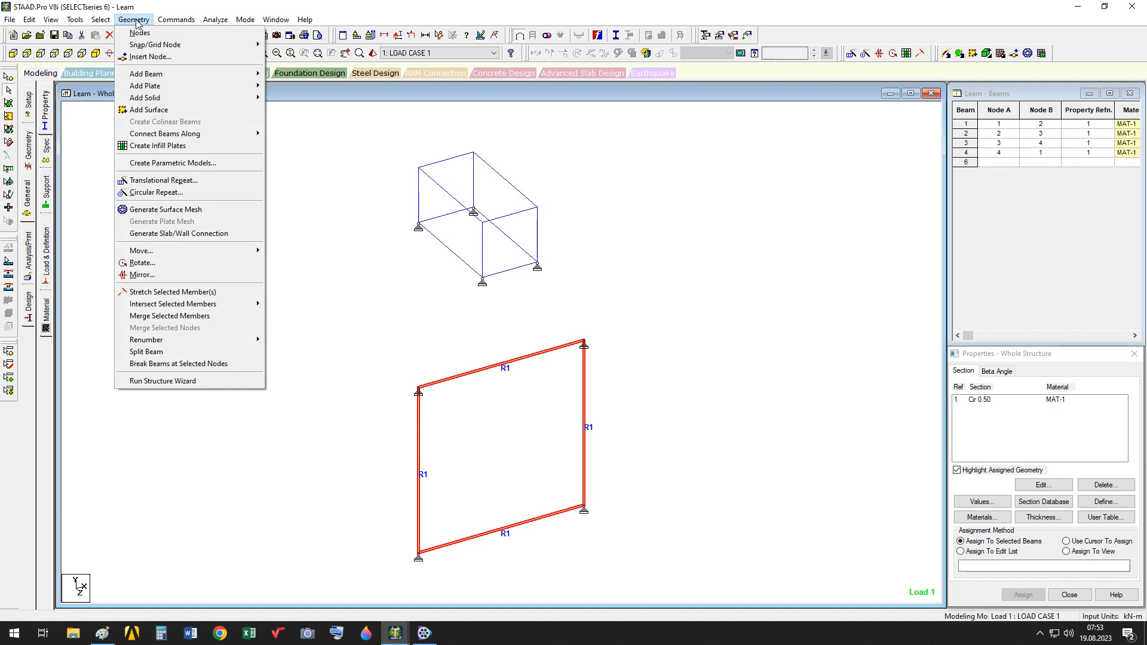
mouse_move(175, 76)
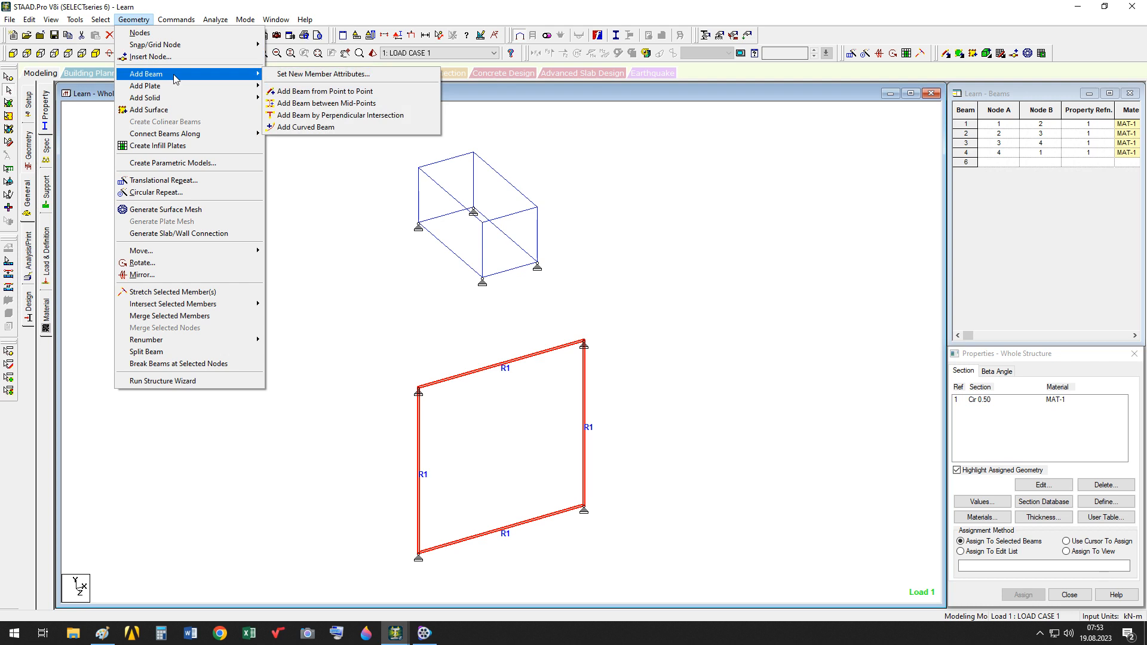
left_click(302, 75)
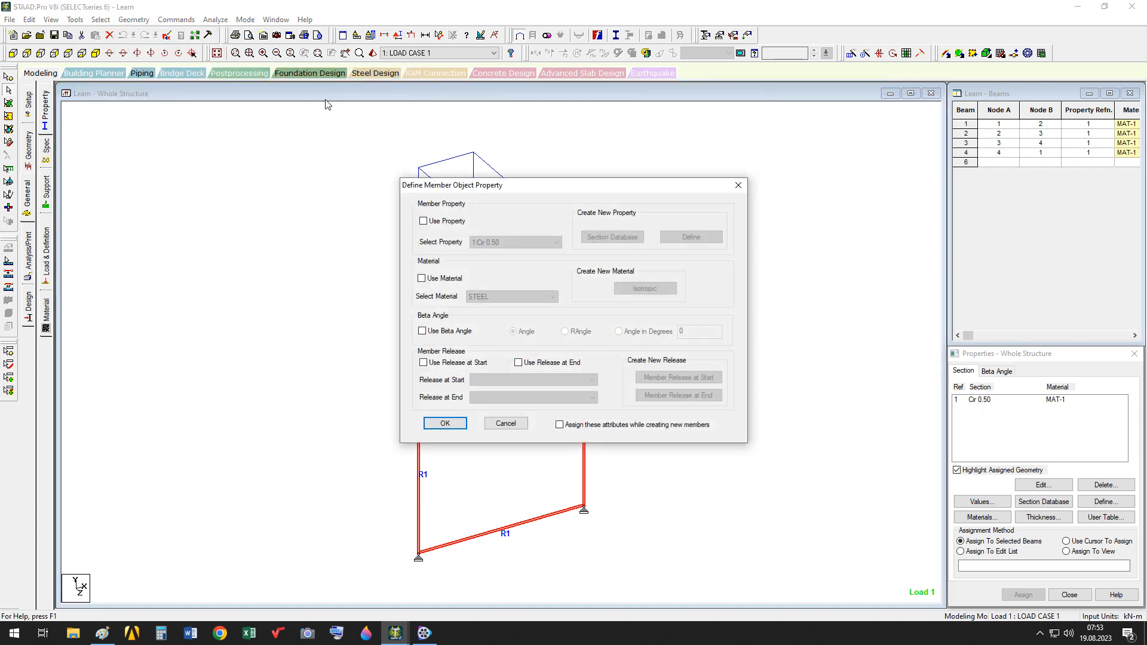
left_click(422, 279)
left_click(656, 291)
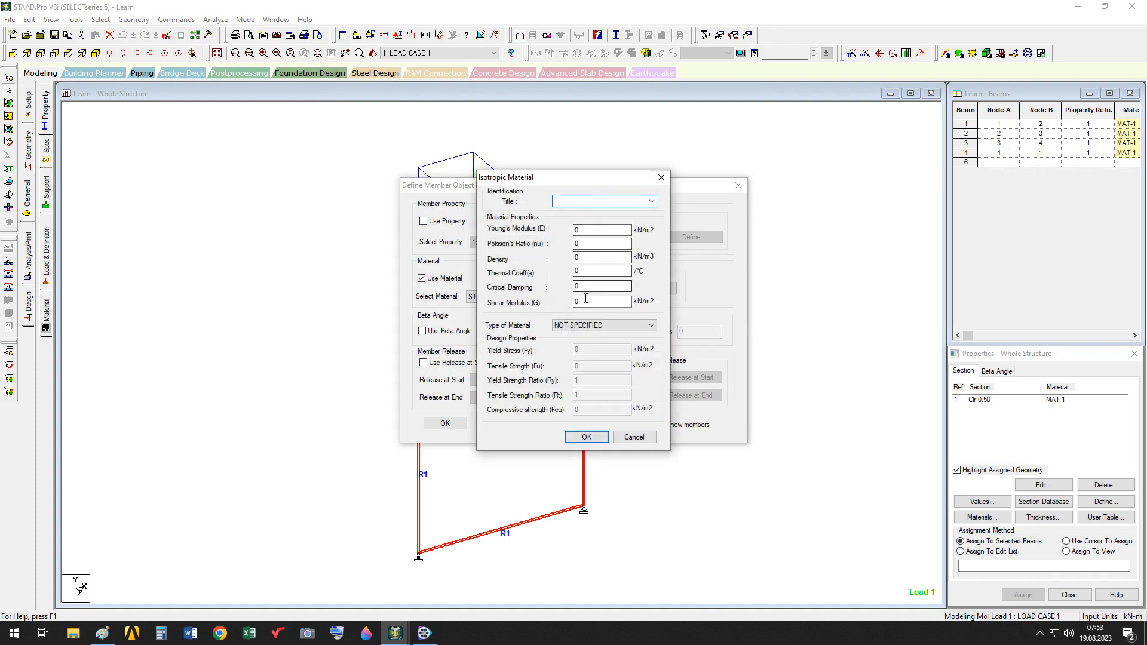
left_click(586, 437)
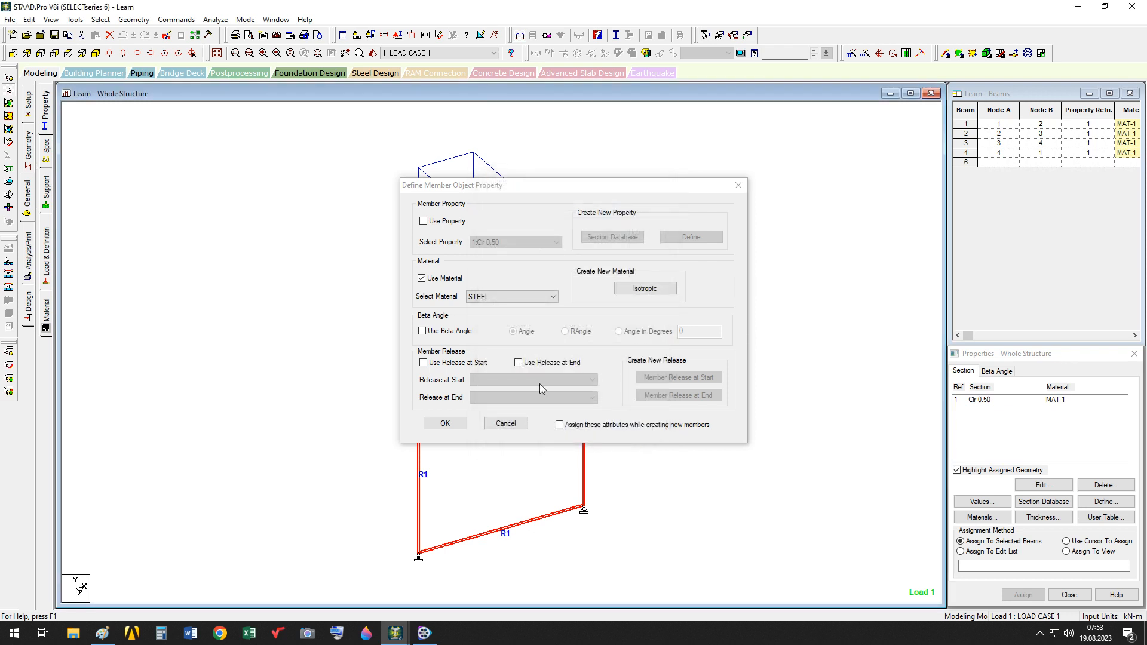
left_click(552, 299)
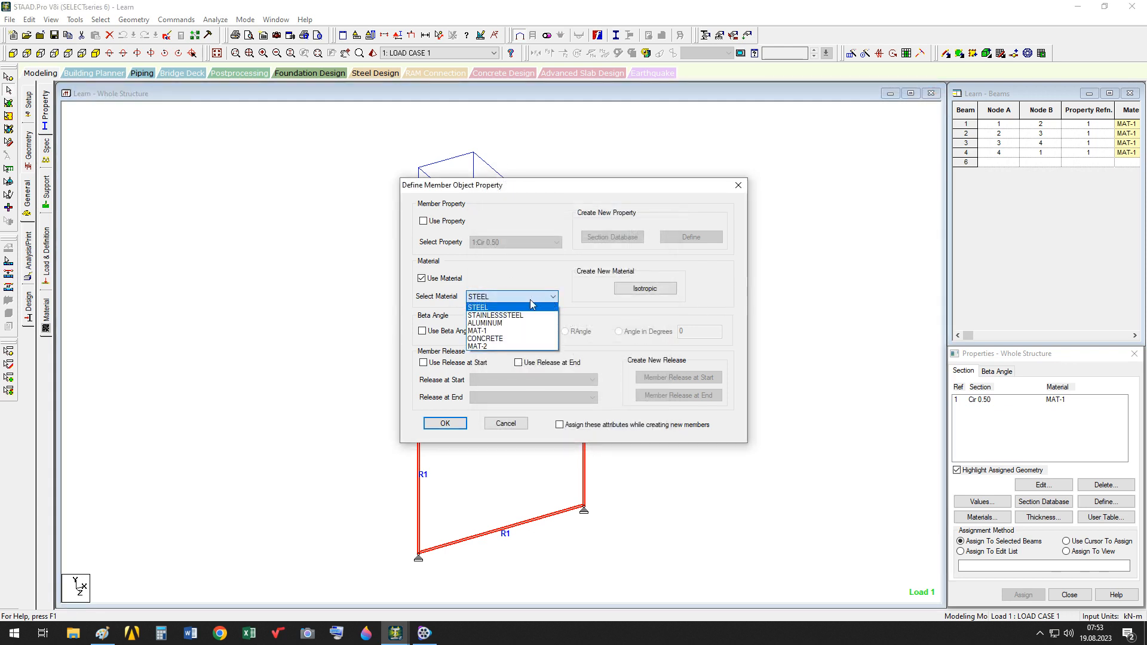
left_click(512, 421)
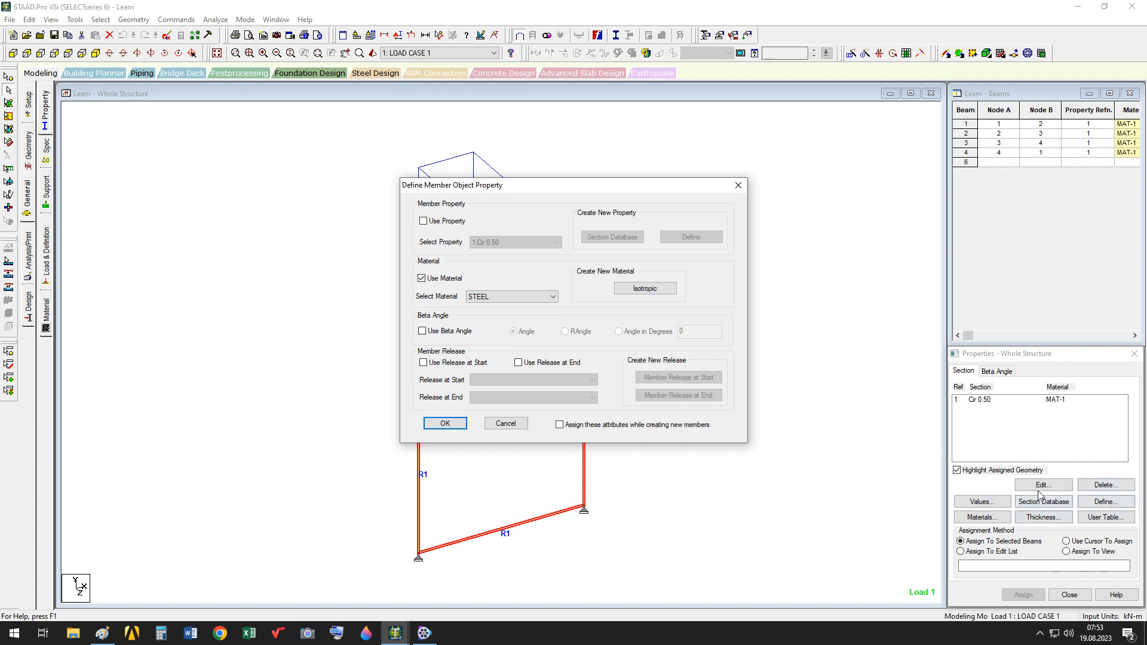
left_click(505, 424)
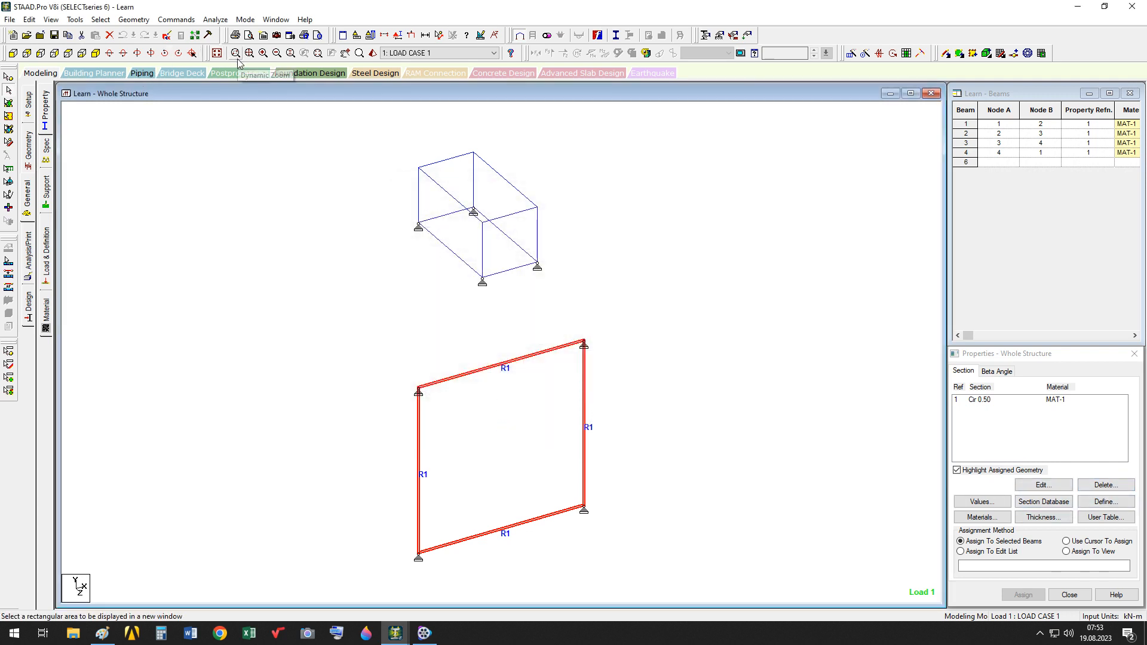
- Examine the new plate attributes with Use Material enabled, and cancel the settings
left_click(180, 23)
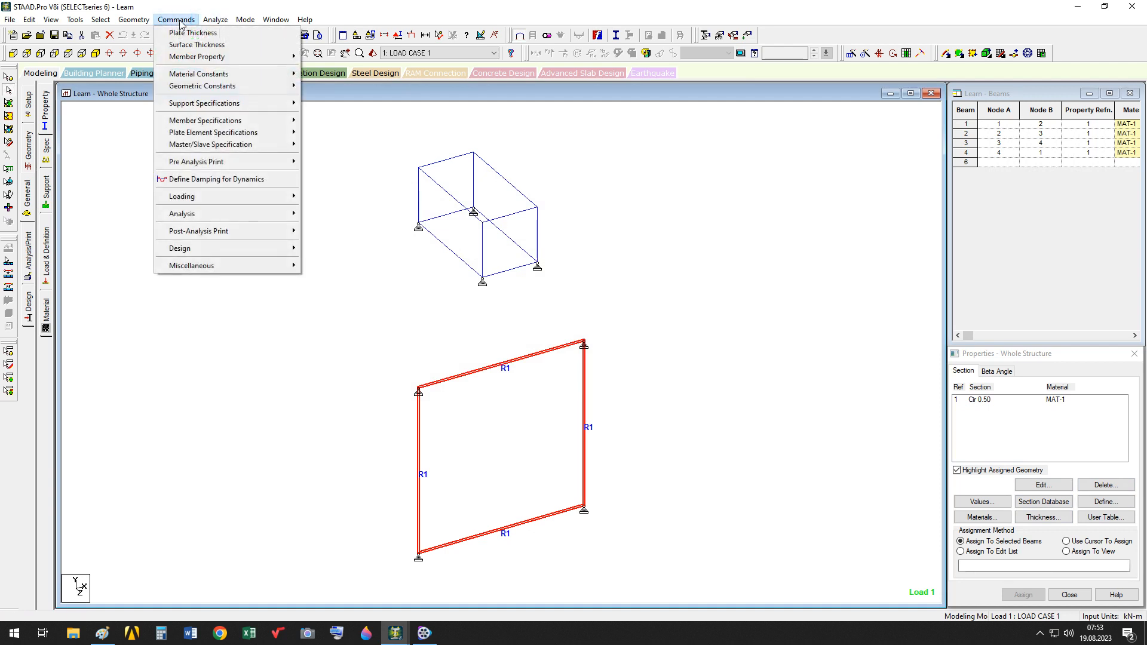
mouse_move(135, 21)
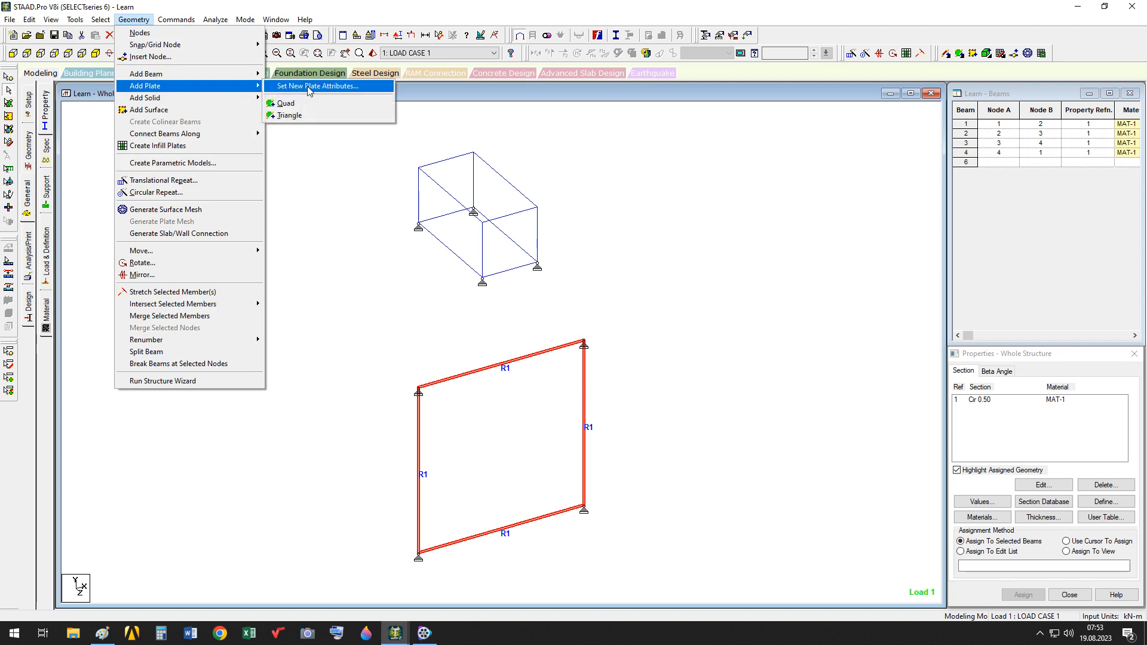
left_click(309, 88)
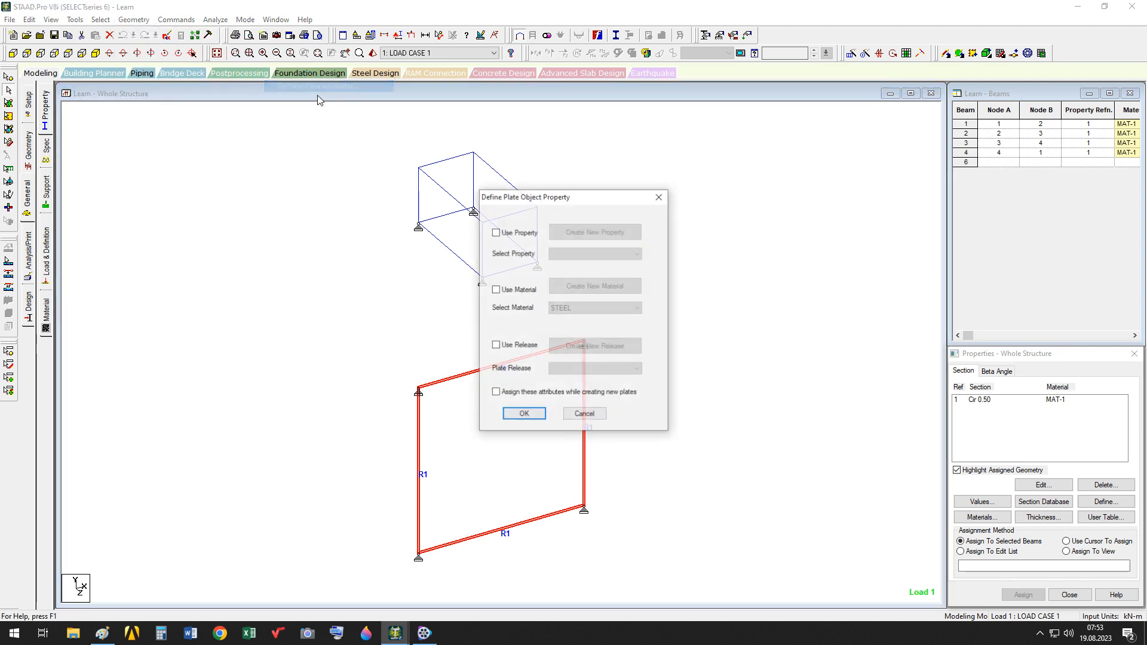
left_click(496, 291)
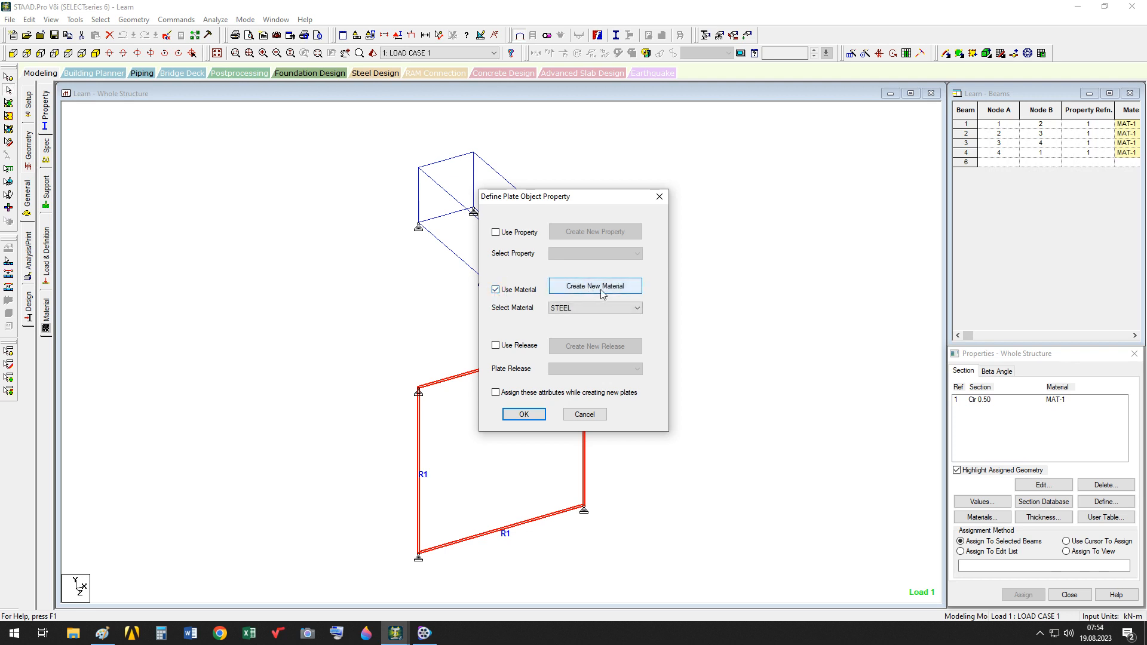
left_click(585, 414)
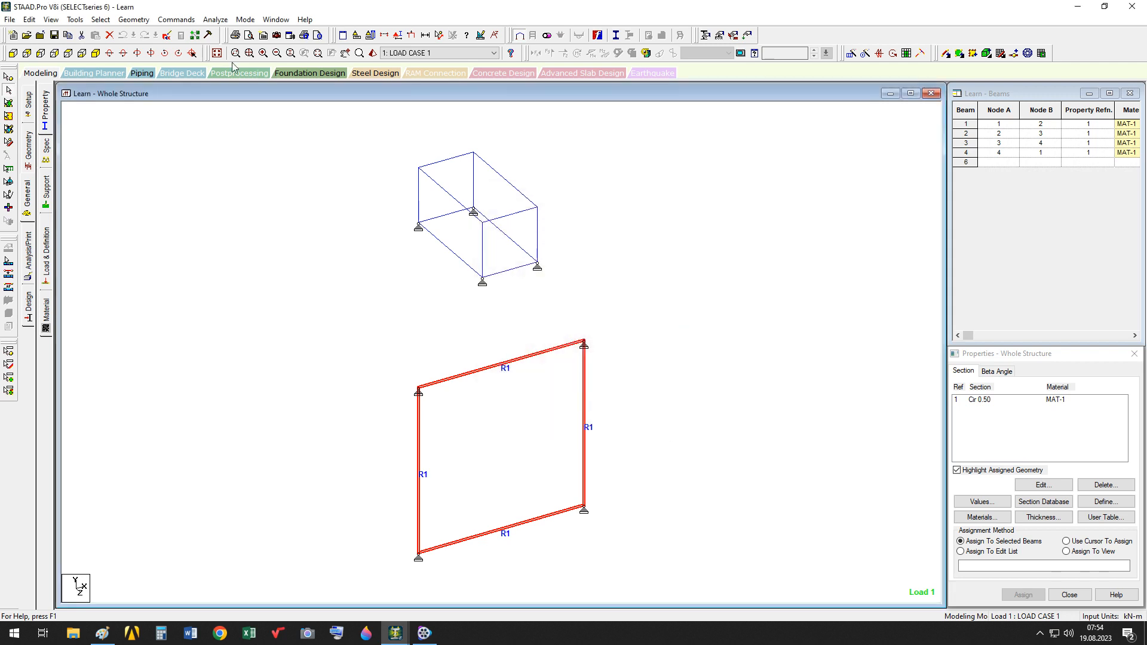
- View the solid element types available for adding to the geometry without choosing one
left_click(135, 19)
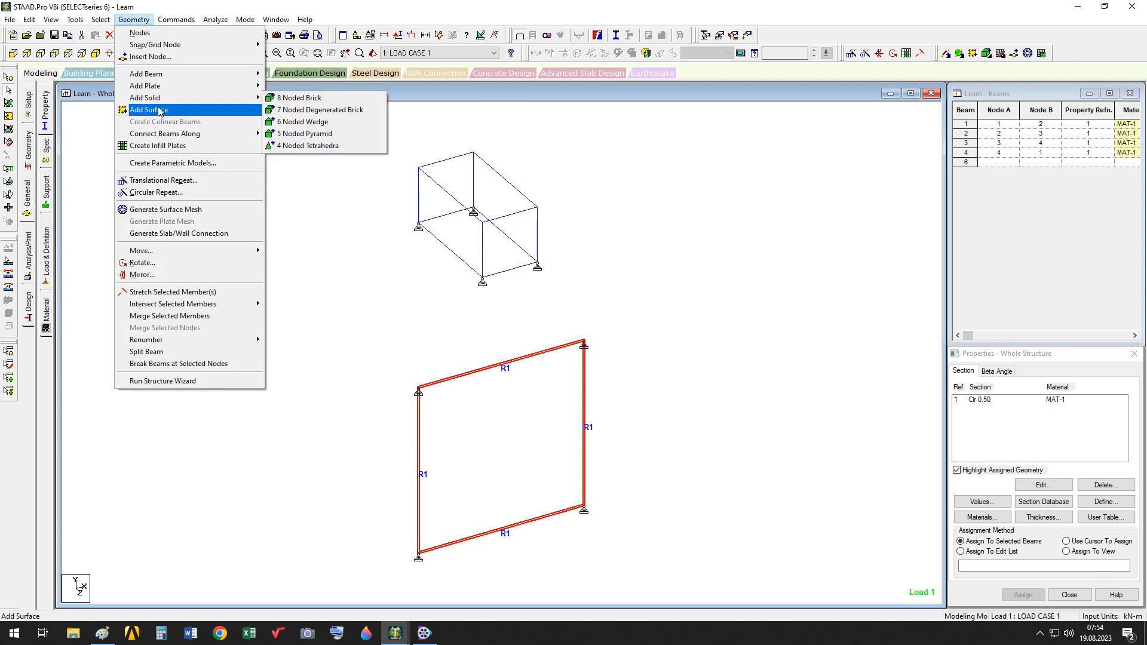
mouse_move(164, 101)
left_click(323, 178)
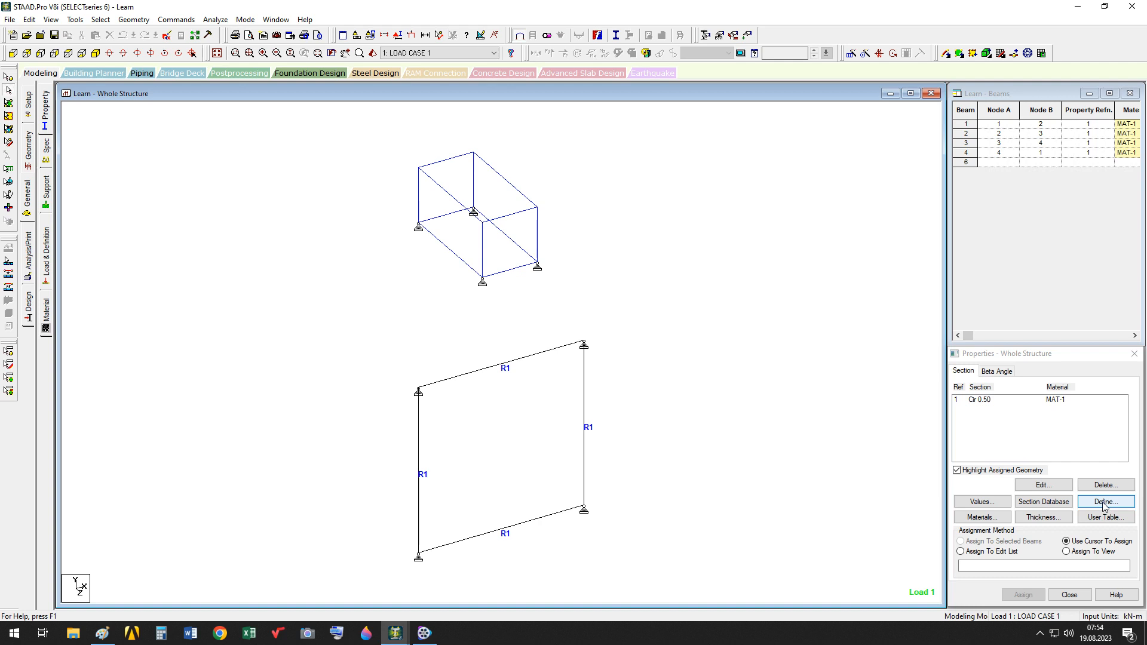
- Select the Cir 0.50 section to highlight its assigned beams, and clear the beam selection
left_click(987, 400)
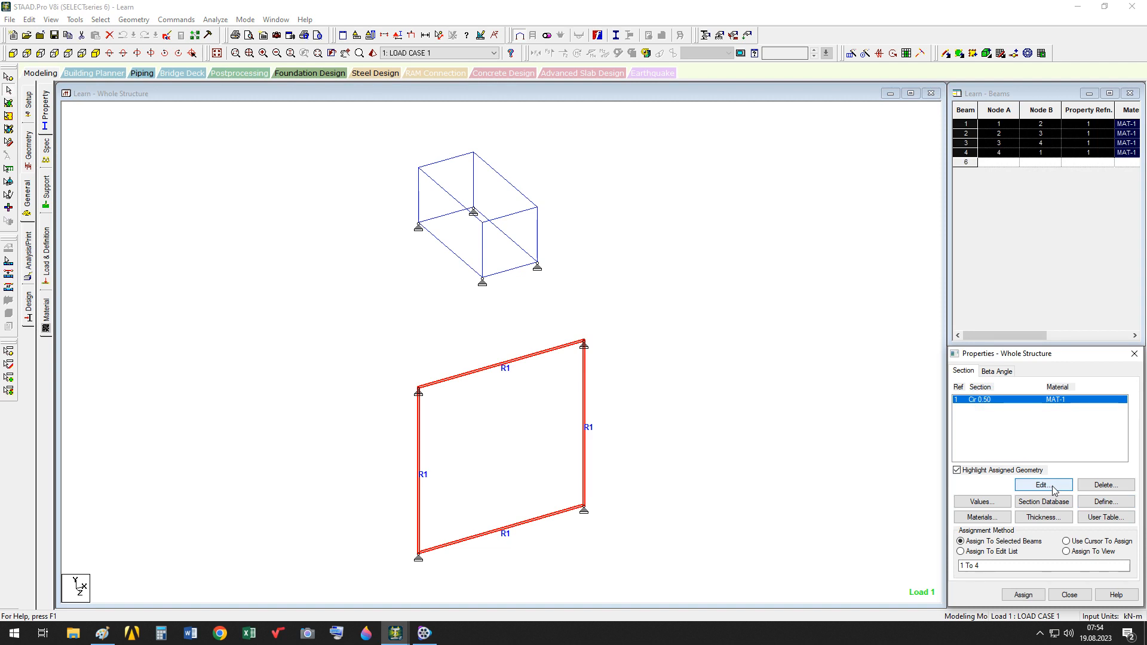
left_click(826, 417)
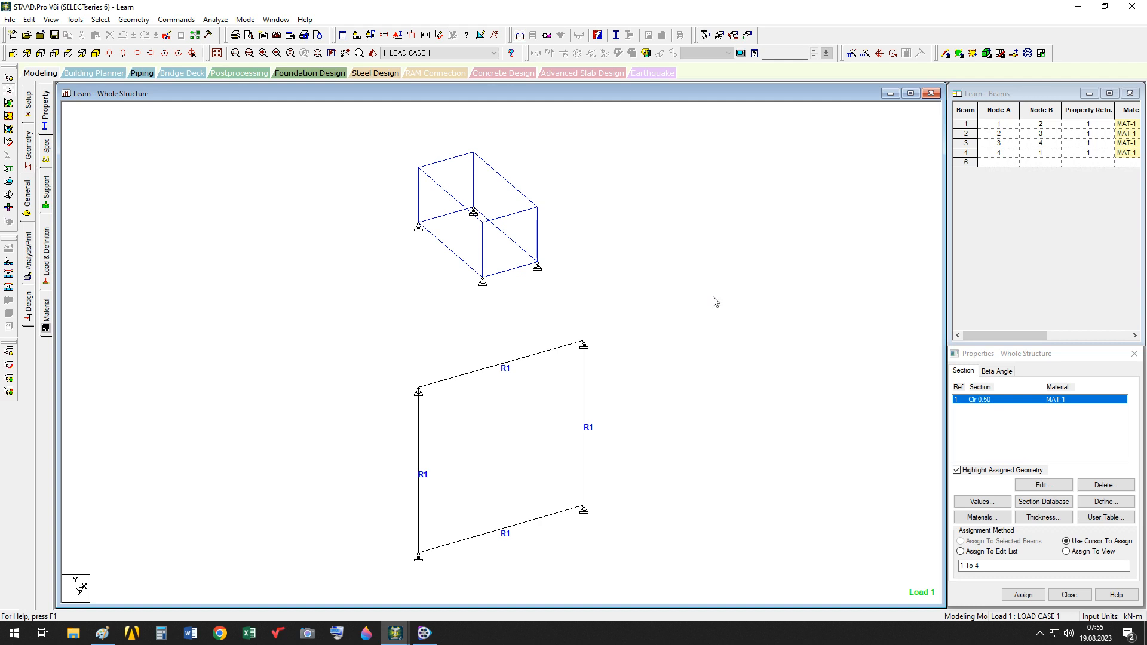
- Open the new plate attributes settings and enable Use Material
left_click(183, 20)
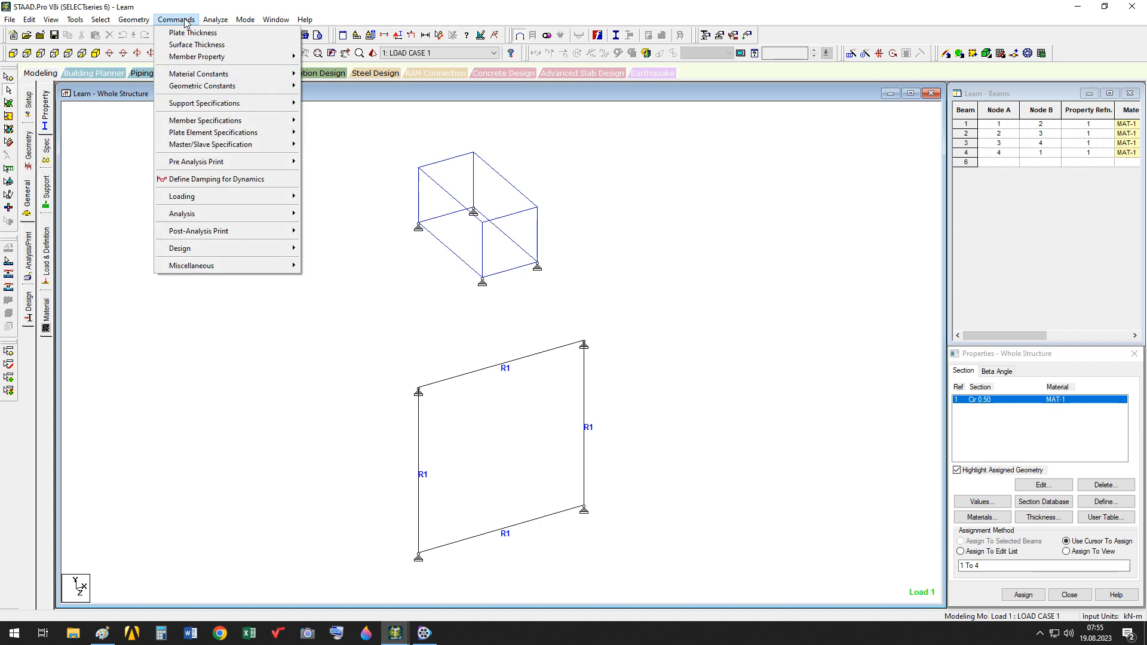
mouse_move(145, 22)
mouse_move(185, 22)
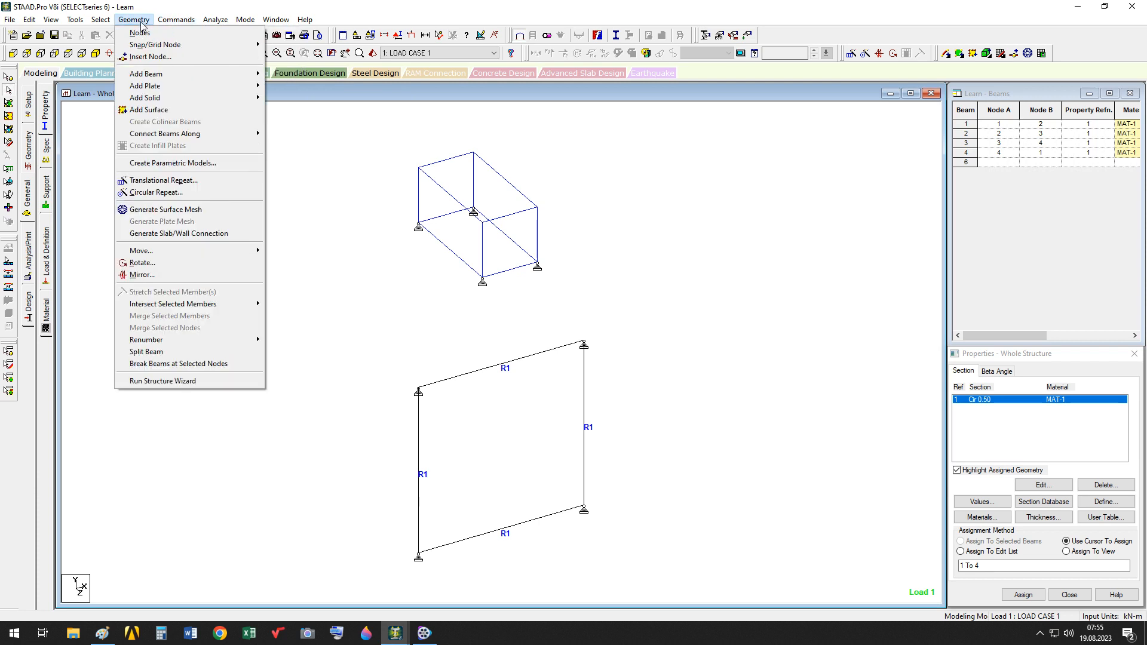
mouse_move(178, 101)
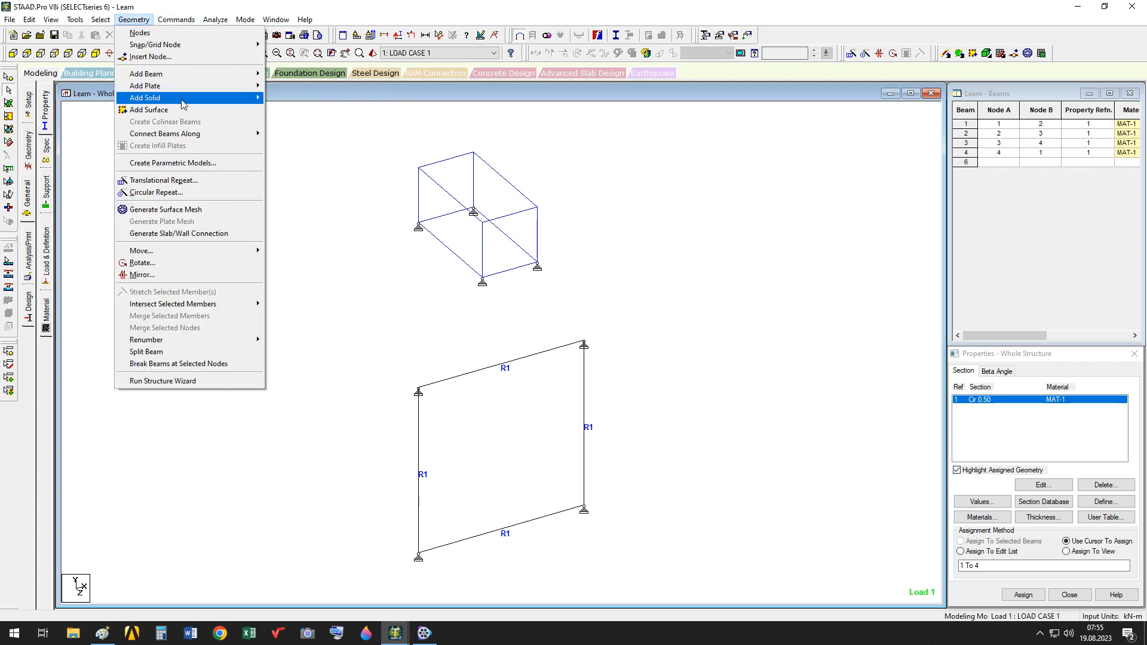
left_click(290, 86)
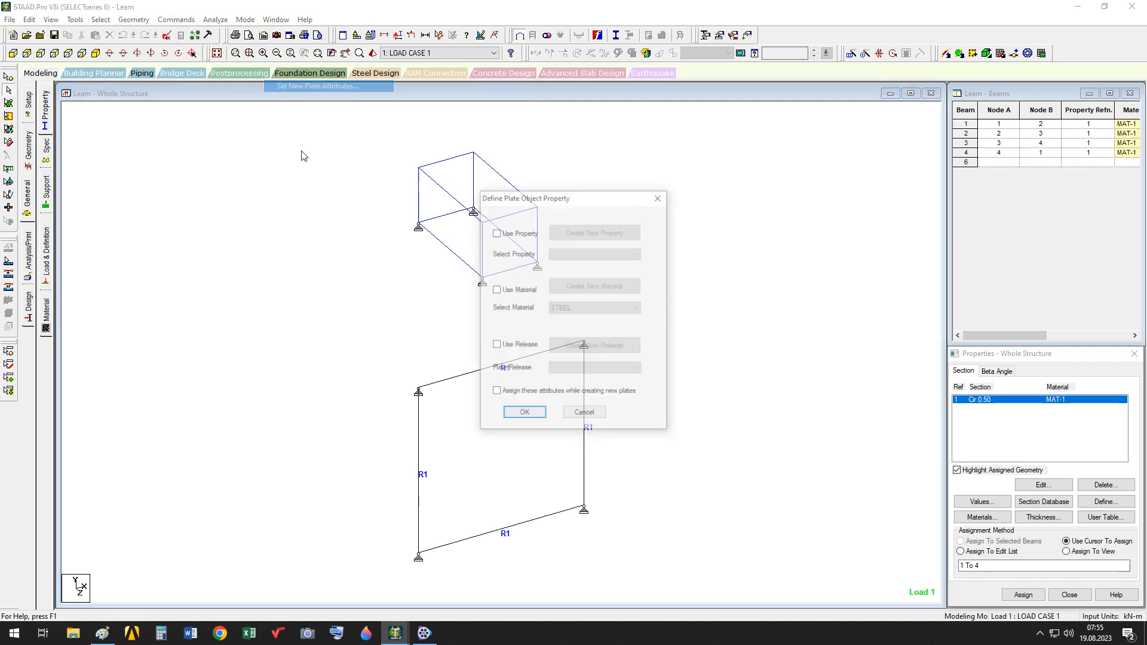
left_click(501, 292)
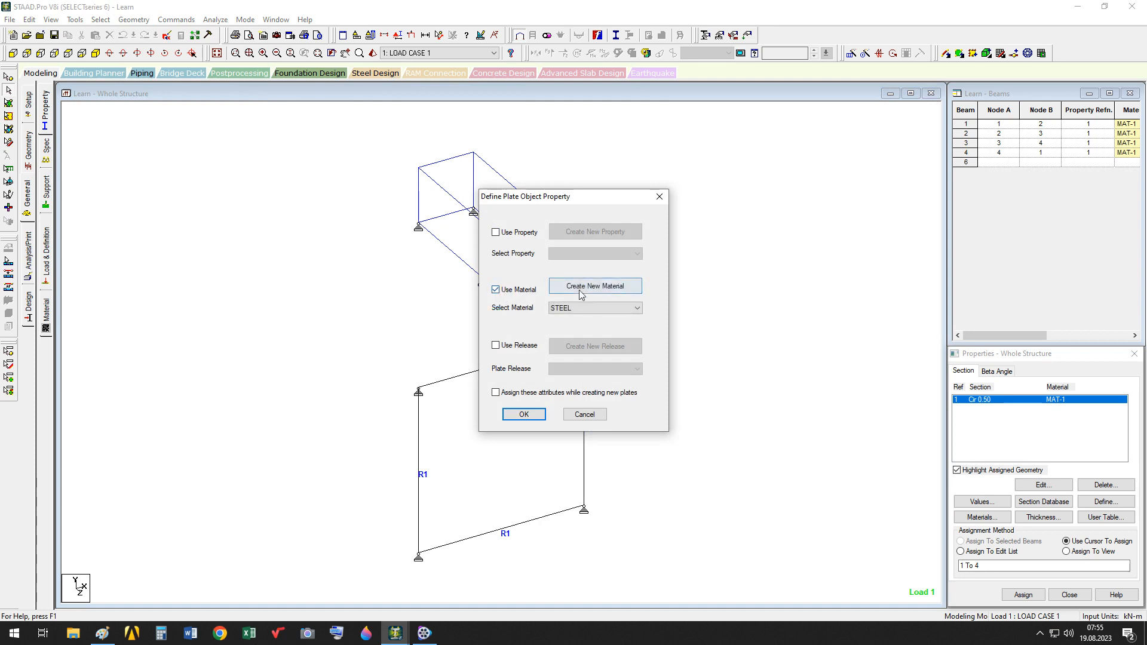
- Start a new isotropic material for the plate attributes and title it MaterialForBeams
left_click(594, 288)
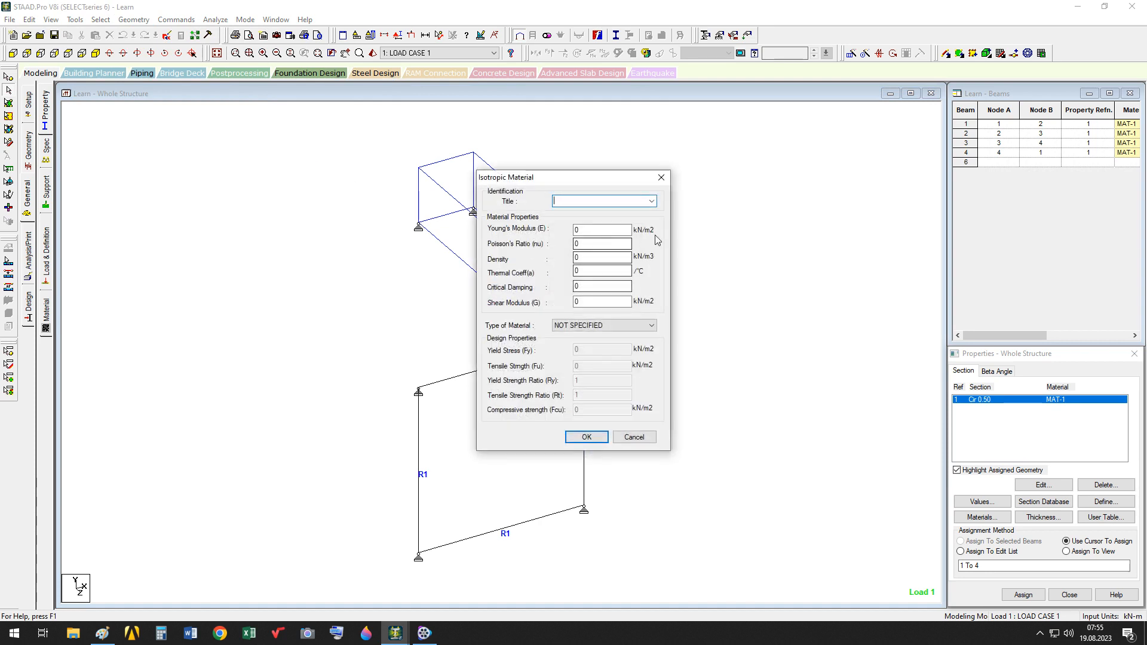
type("Mater")
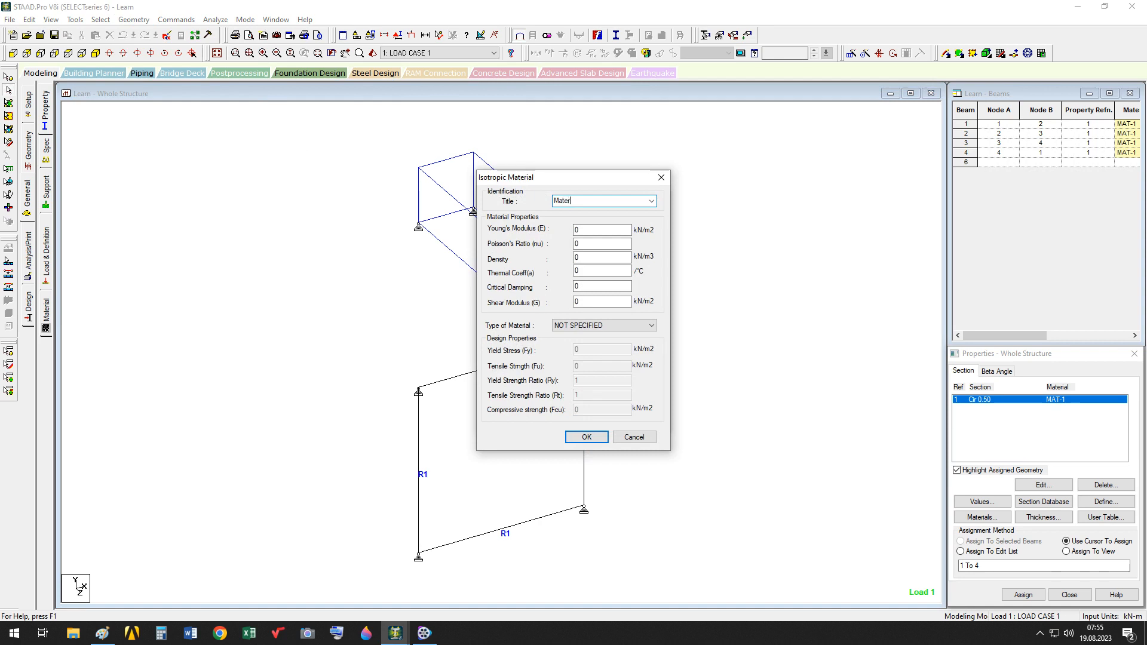
type("ialFrBeams")
left_click(579, 200)
key("Tab")
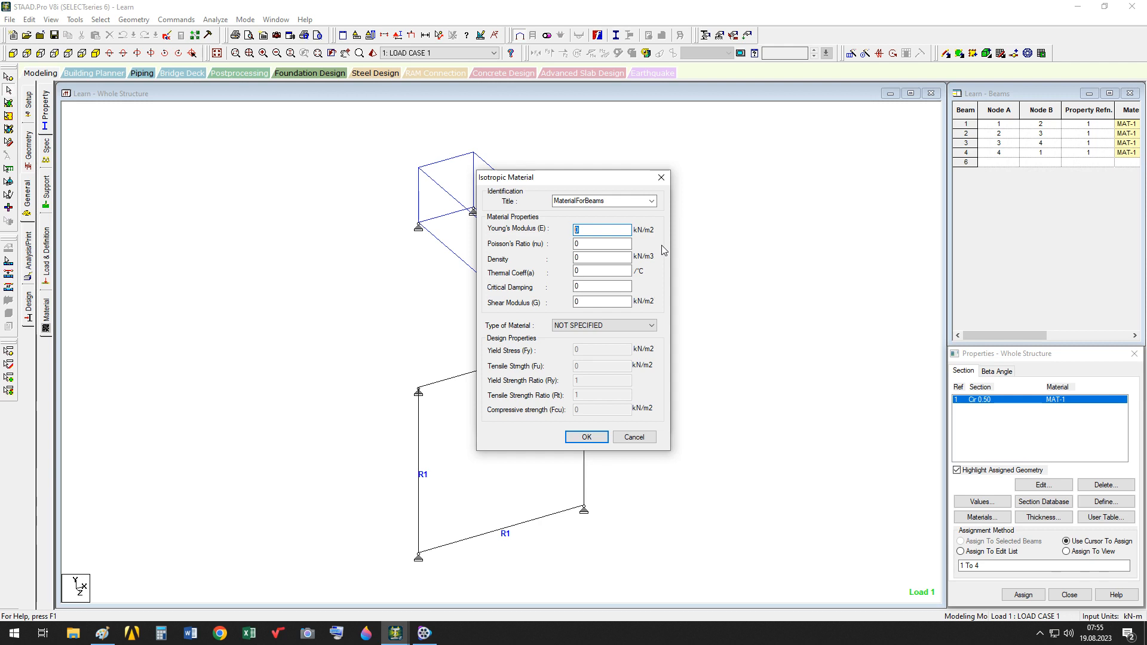
- Set the new material's Young's modulus to 321654 kN/m2, Poisson's ratio to 0.33 and density to 3000 kN/m3
type("20")
key("BackSpace")
key("BackSpace")
type("321654")
left_click(579, 243)
type("0")
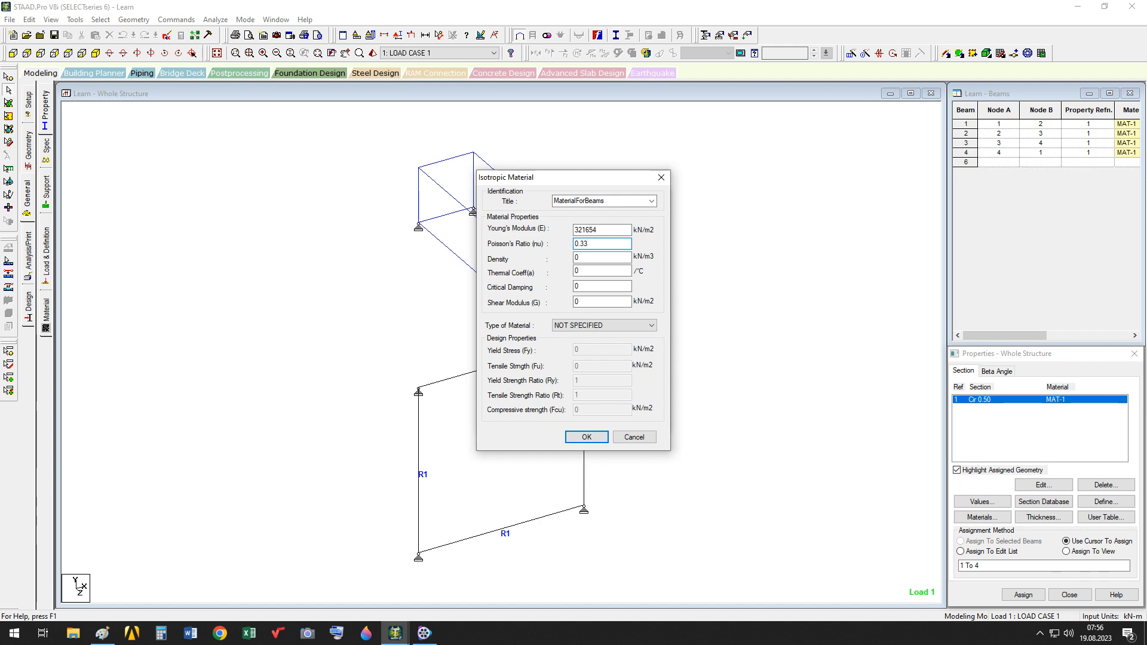
double_click(578, 257)
type("3000")
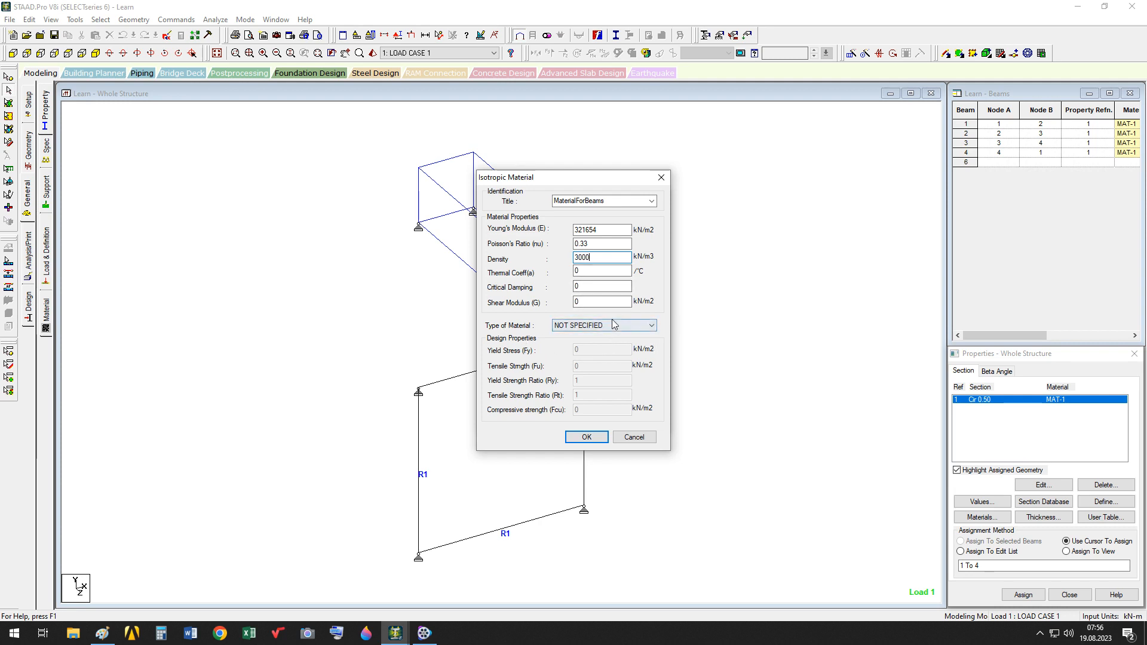
- Set the material type to CONCRETE and try to save the material
left_click(652, 325)
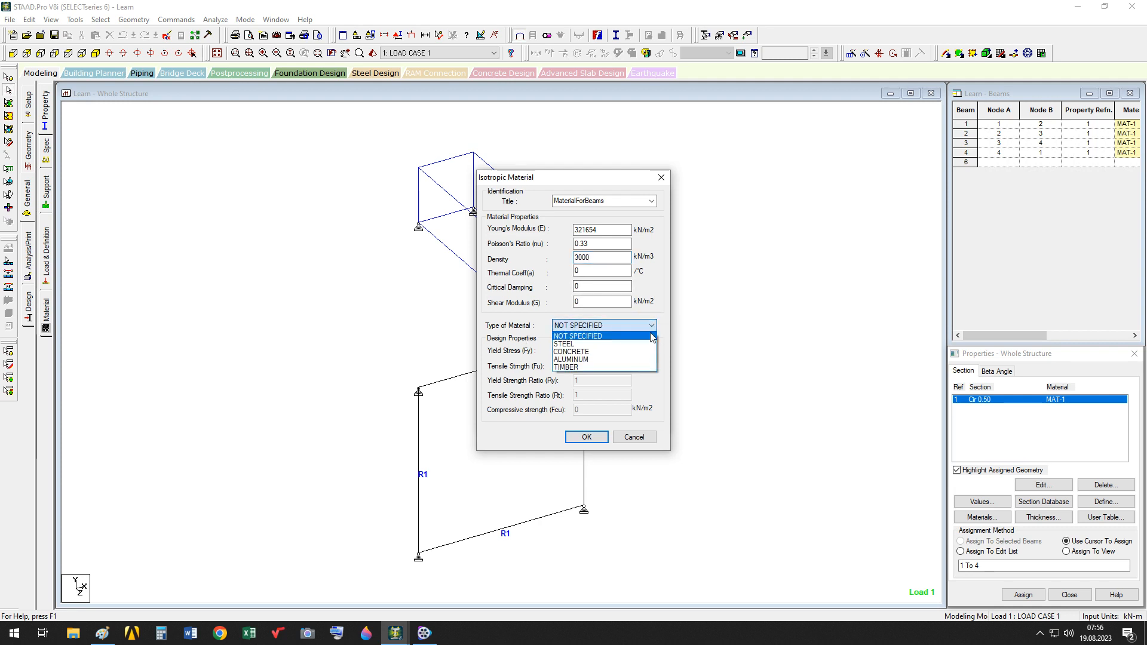
left_click(597, 352)
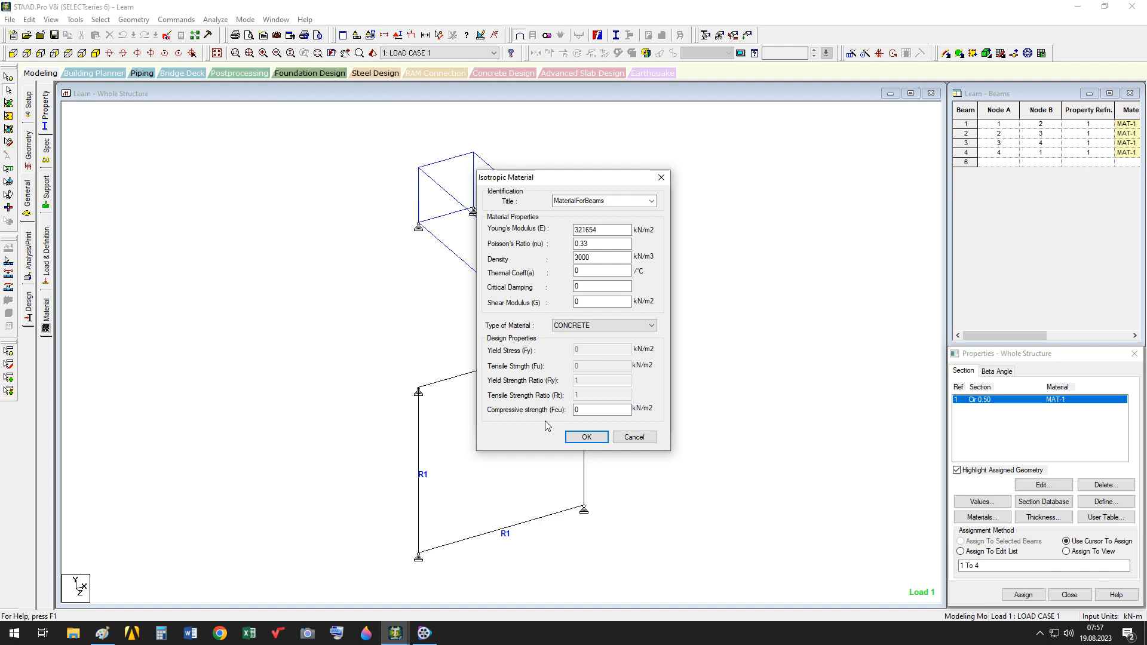
left_click(590, 438)
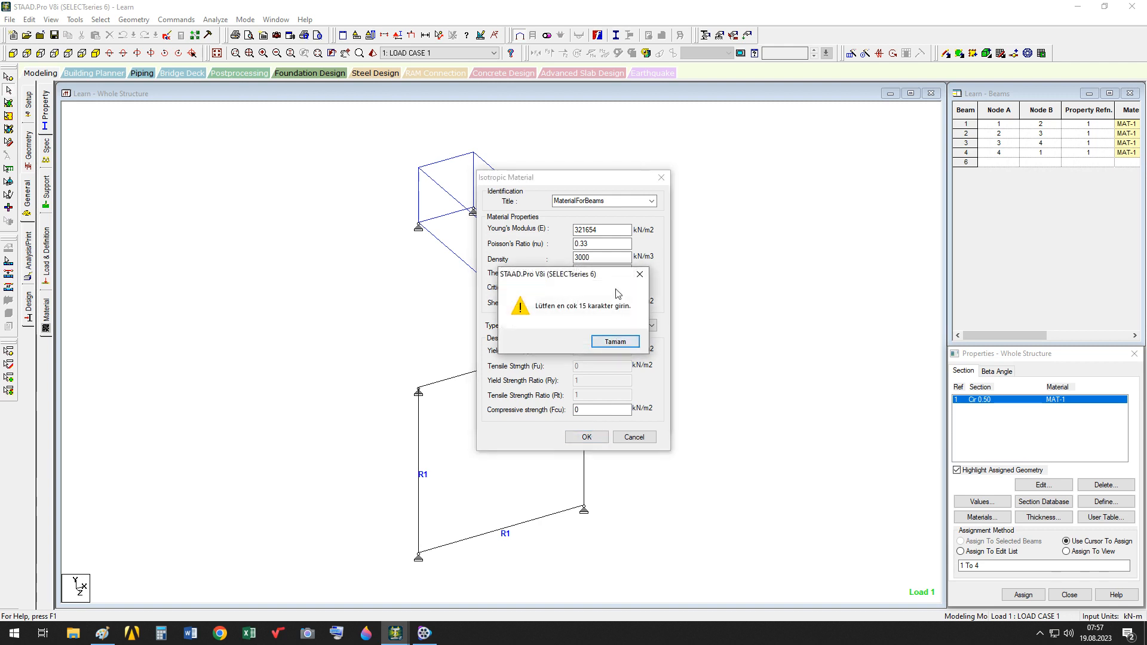
left_click(613, 341)
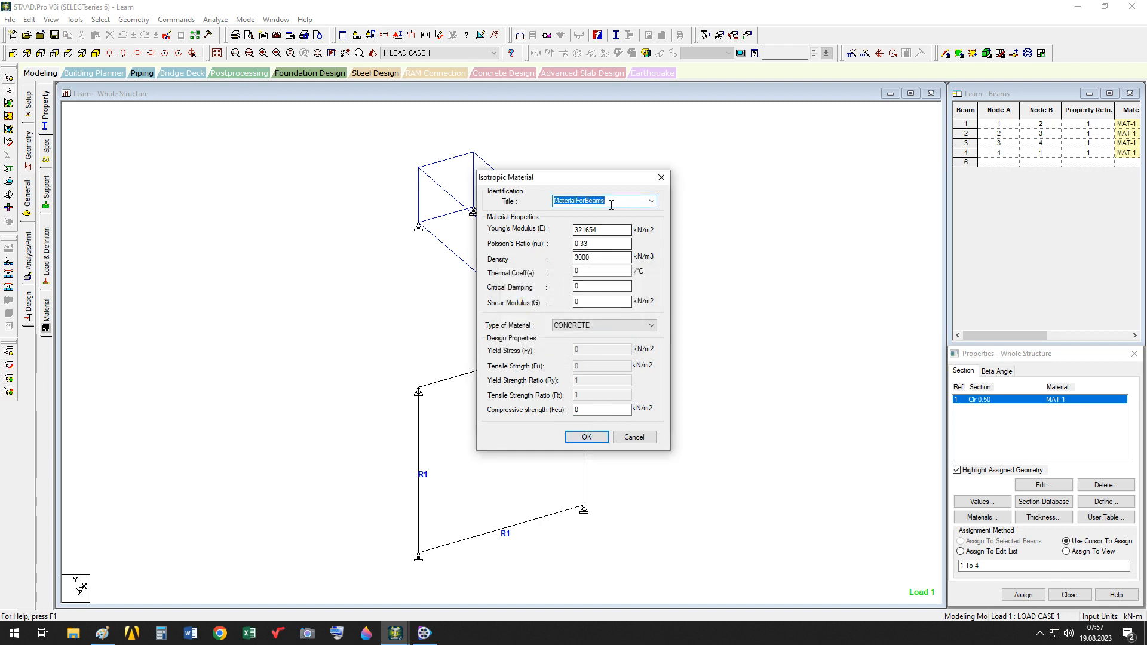
- Shorten the material's title to Mat-Beams and save the material
left_click(615, 202)
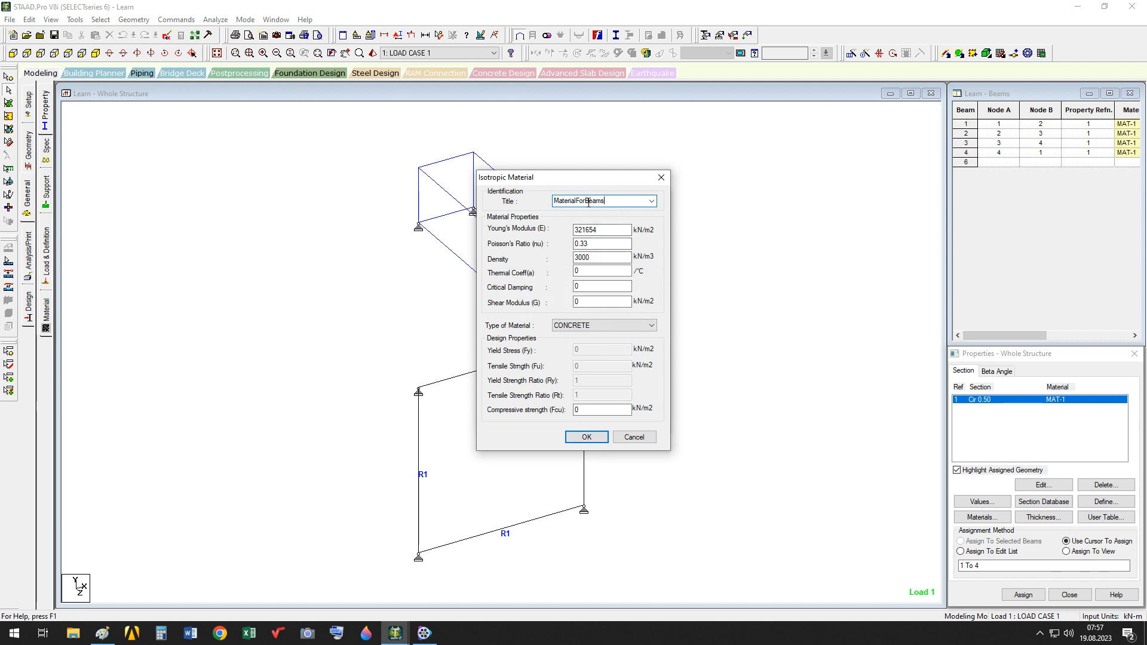
left_click(586, 202)
key("BackSpace")
key("BackSpace")
key("BackSpace")
key("BackSpace")
key("BackSpace")
key("BackSpace")
key("BackSpace")
key("BackSpace")
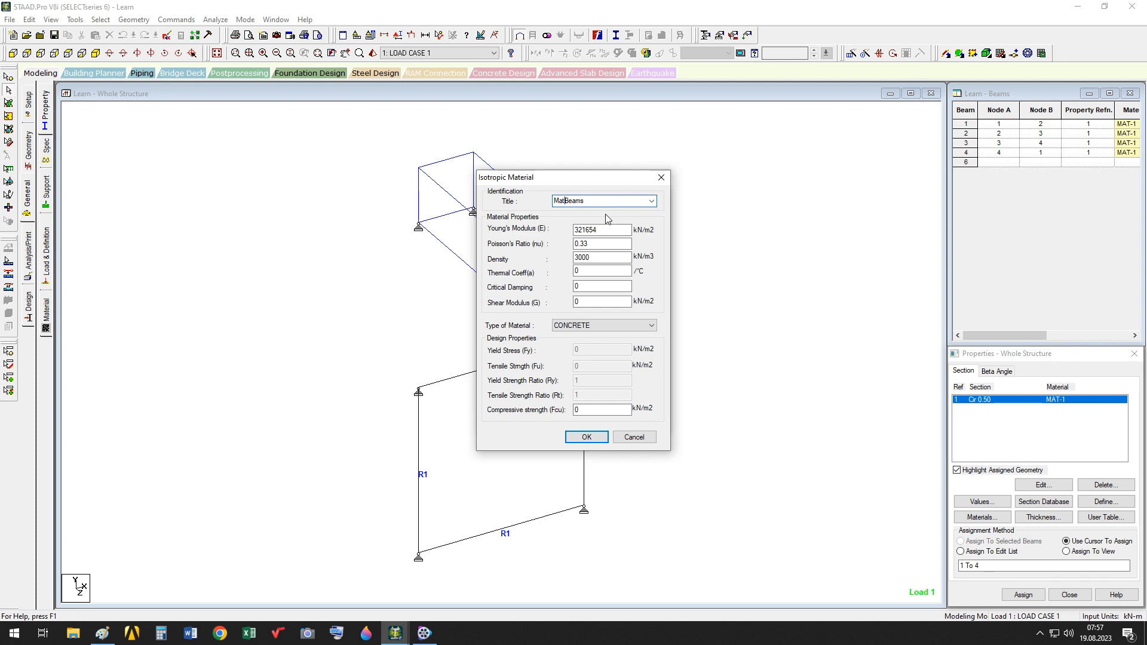
type("-")
left_click(586, 438)
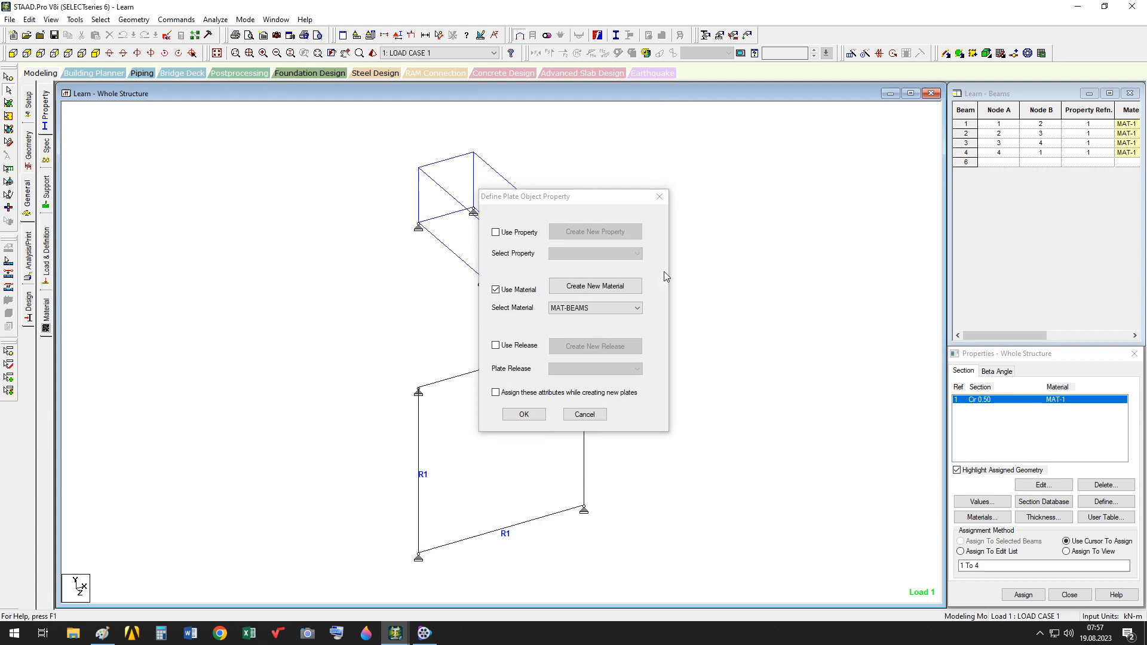
- Check the available material choices, and start another isotropic material titled Mat-Solid with type ALUMINUM
left_click(637, 308)
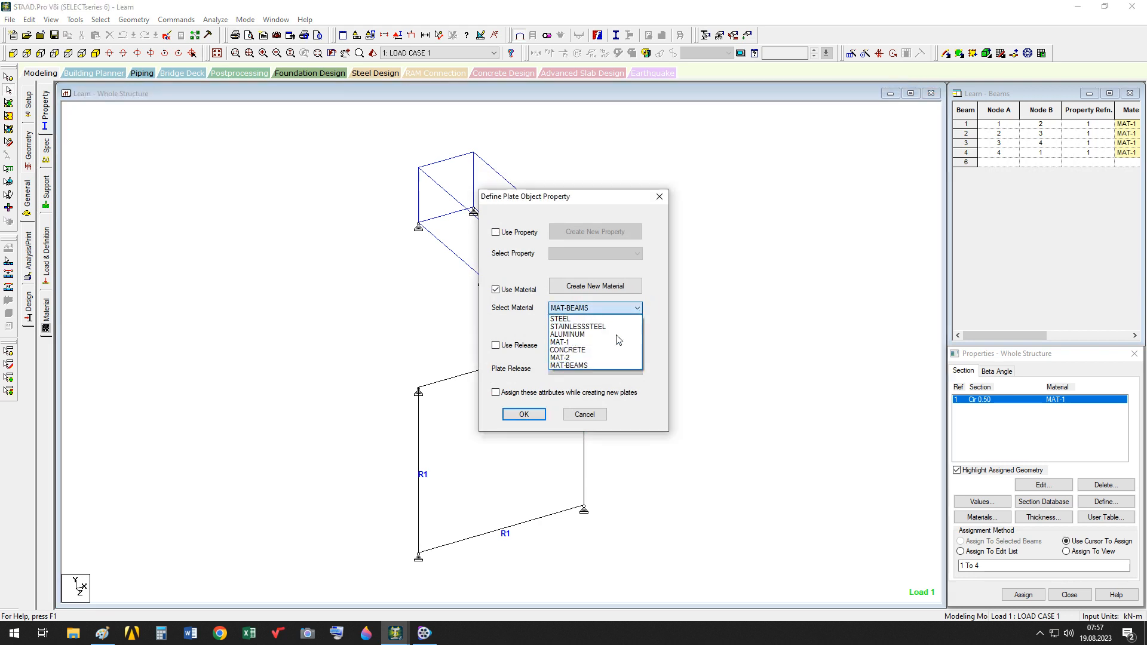
left_click(629, 291)
left_click(602, 290)
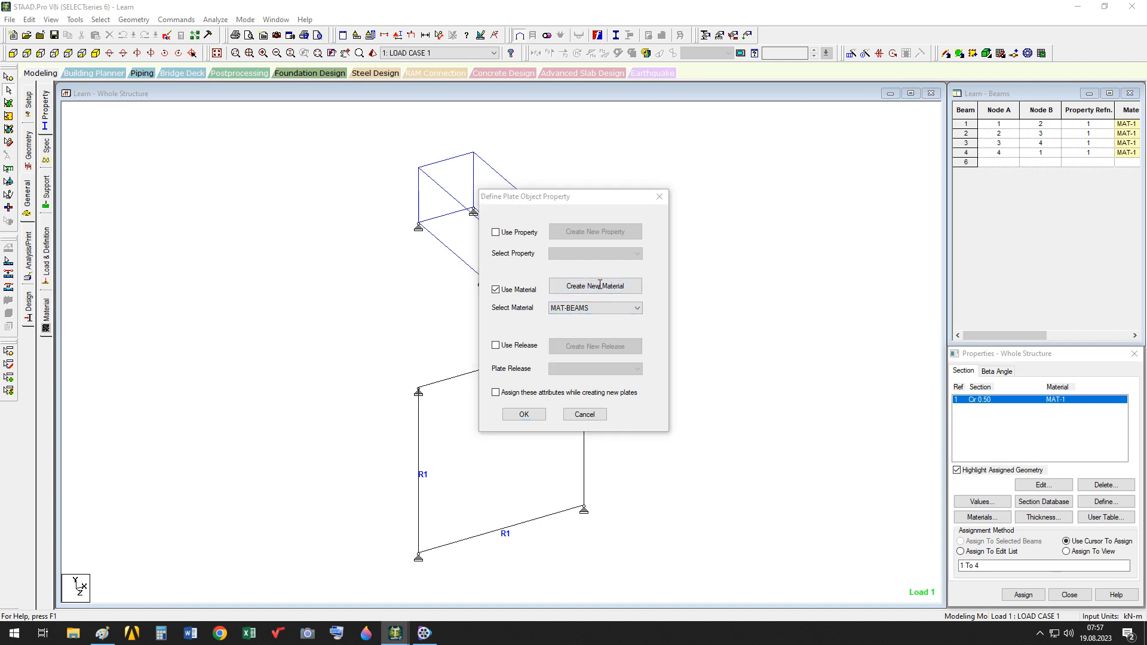
type("M")
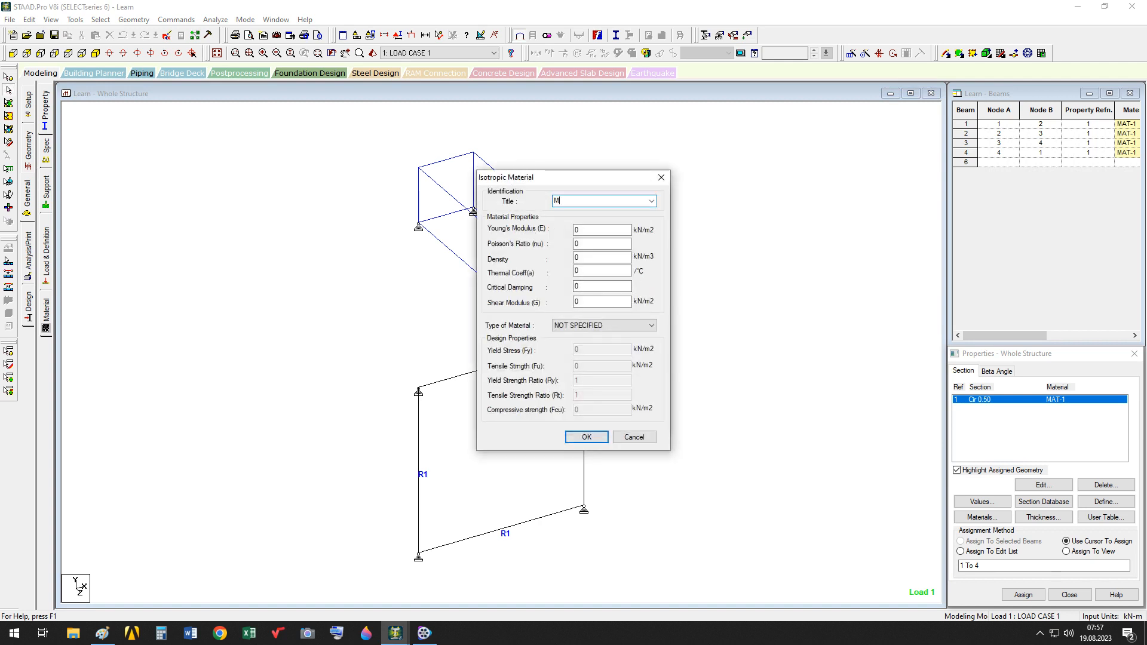
type("at-Solid")
key("Tab")
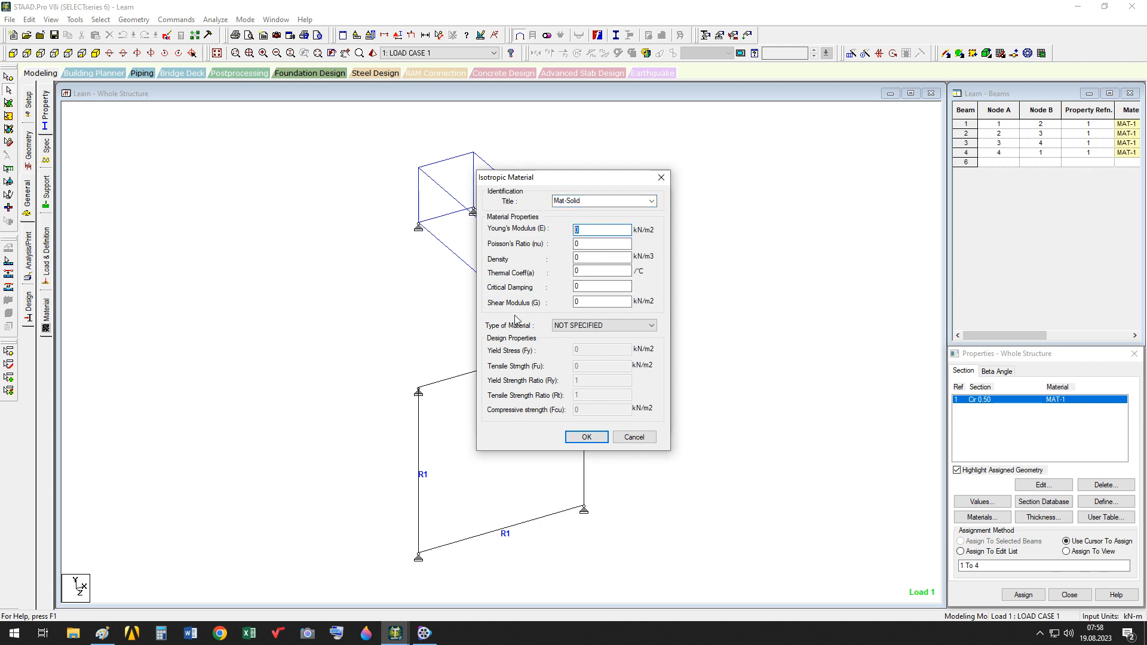
left_click(621, 327)
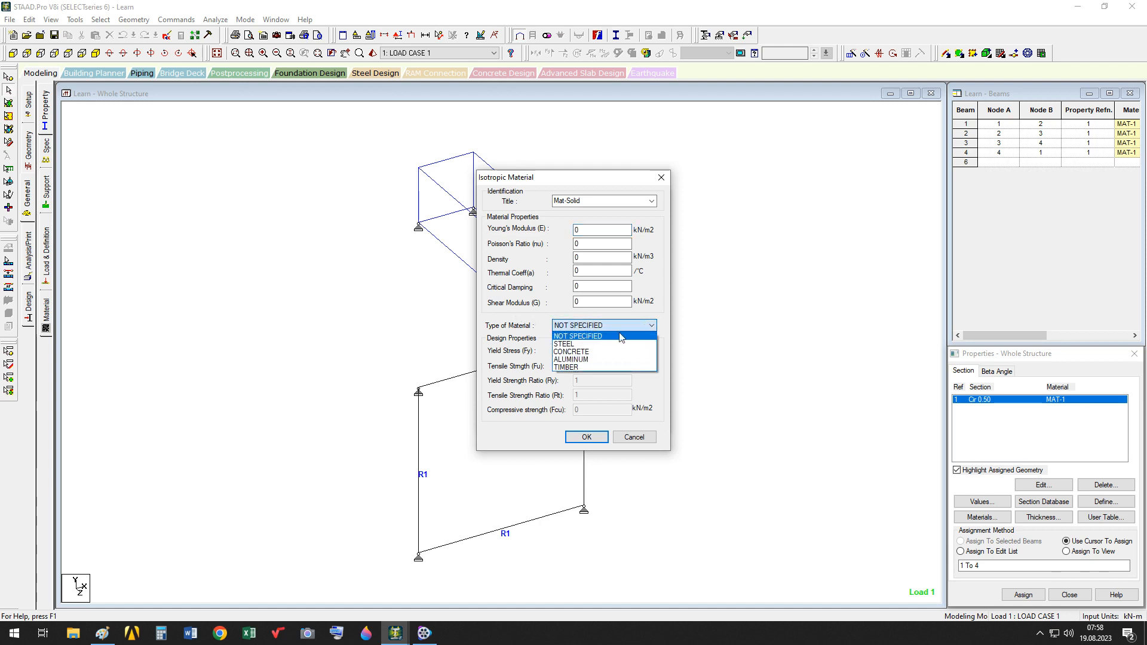
left_click(580, 360)
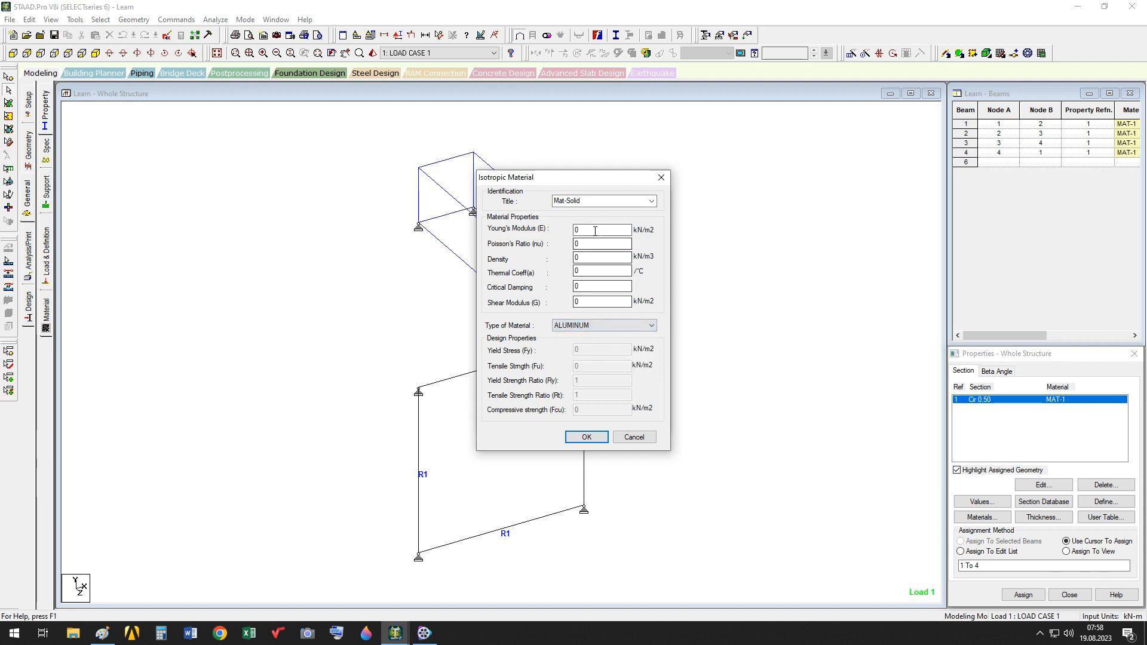
- Define the Mat-Solid isotropic material with type NOT SPECIFIED, Young's modulus 789246 kN/m2, Poisson's ratio 0.15 and density 60000 kN/m3
left_click(651, 325)
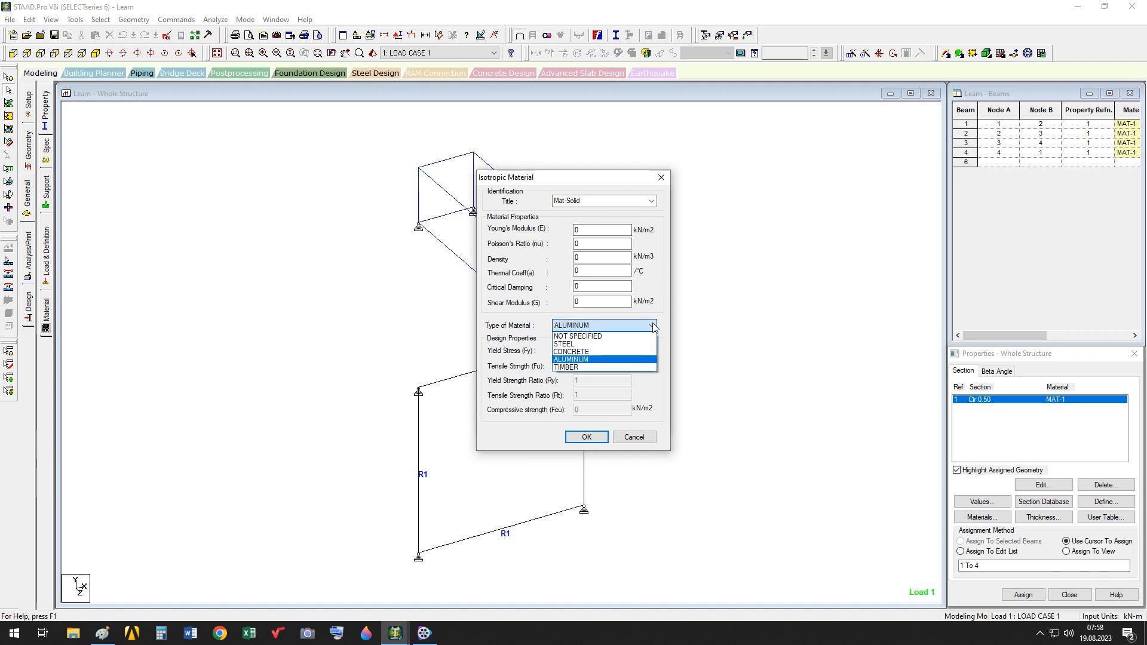
left_click(592, 336)
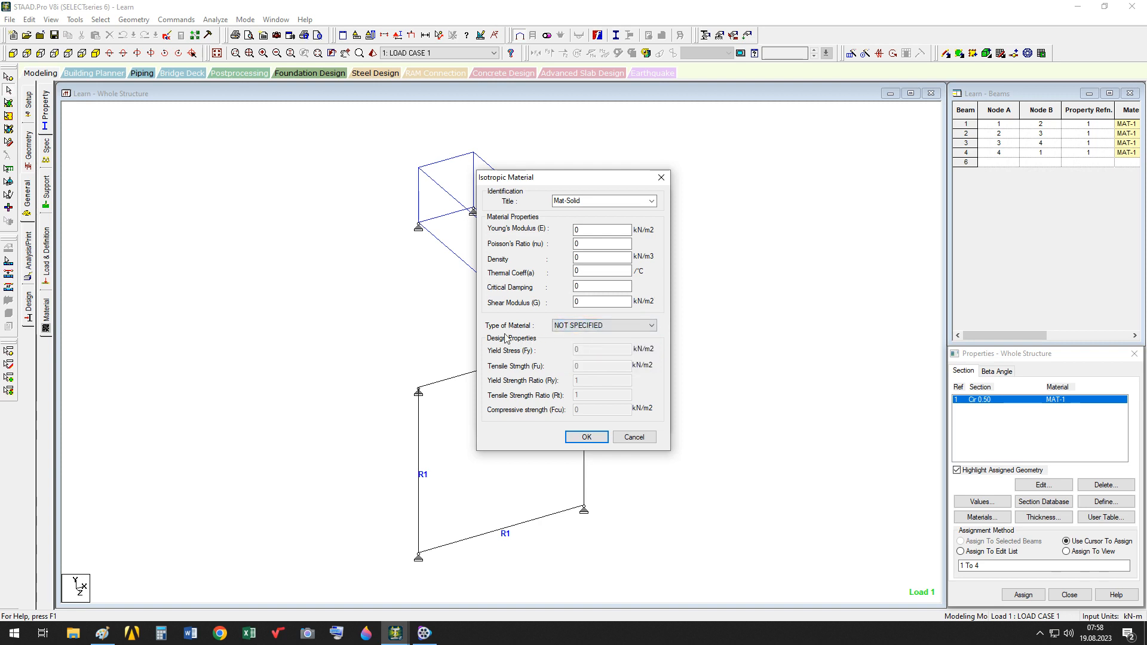
left_click(589, 229)
double_click(589, 229)
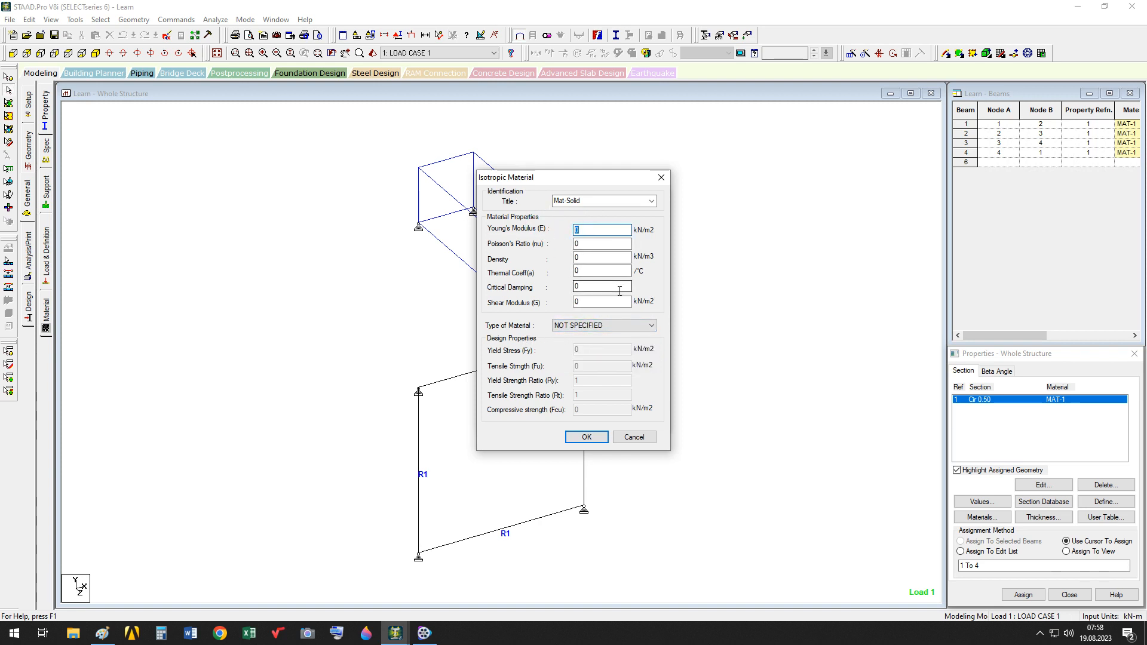
type("789246")
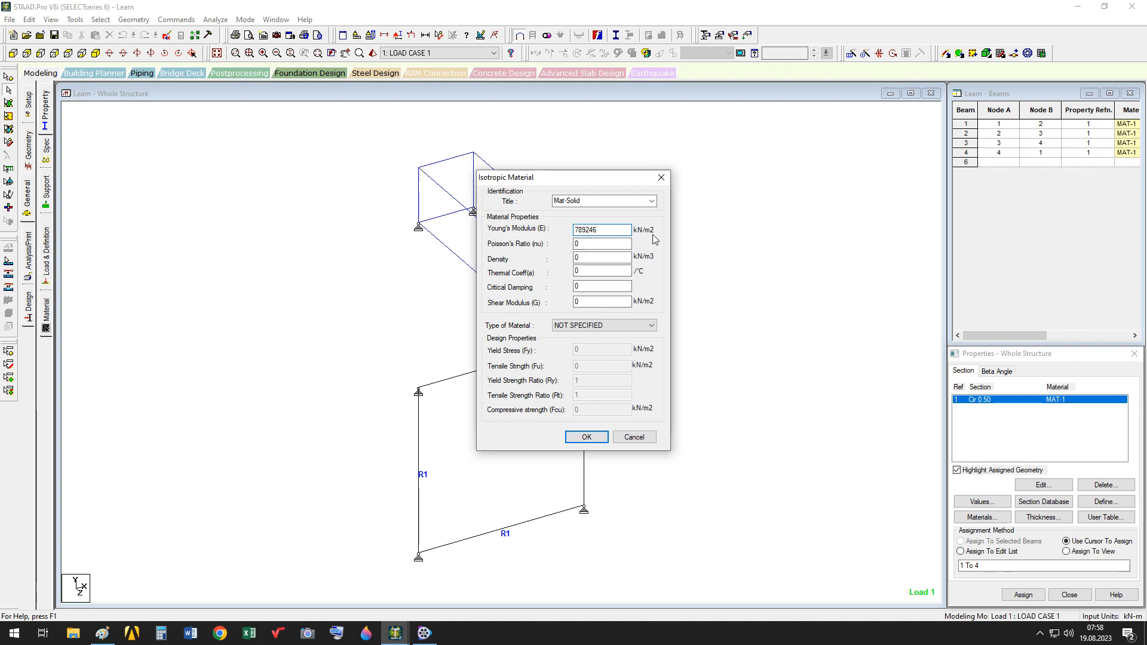
key("Tab")
type("0")
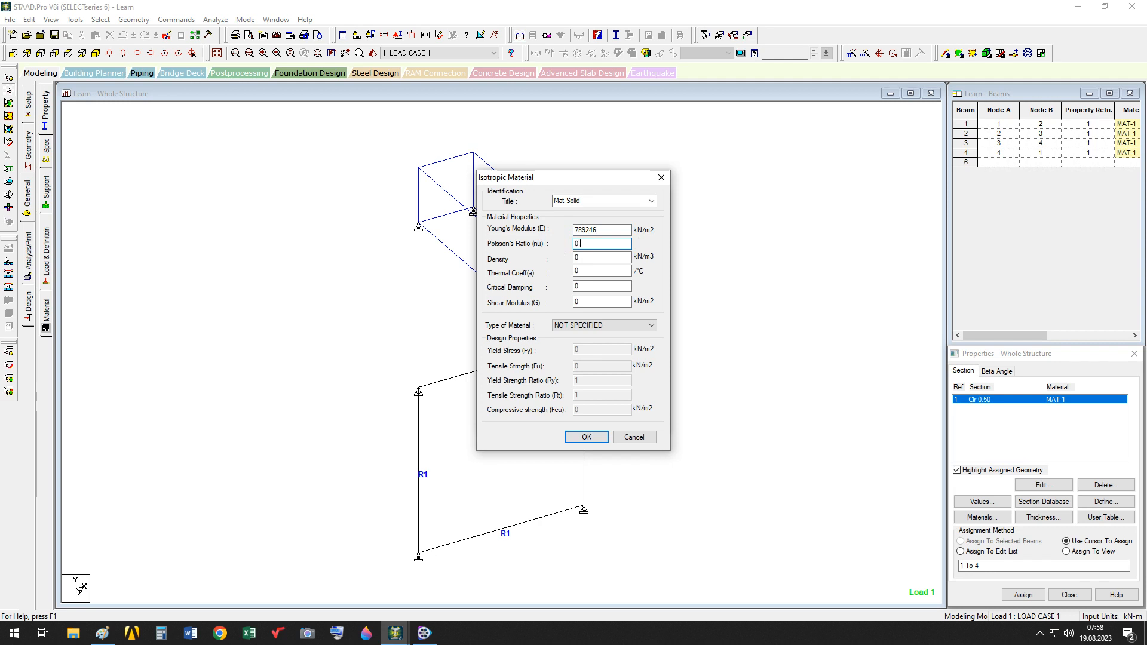
type(".15")
double_click(575, 256)
key("BackSpace")
type("60000")
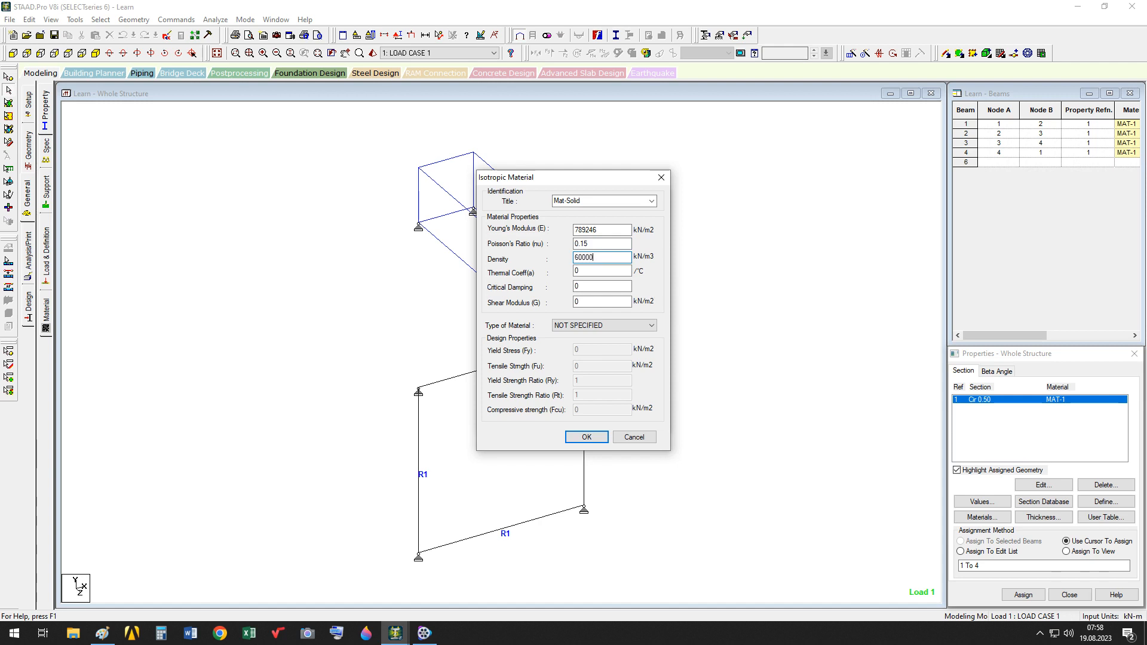
left_click(587, 437)
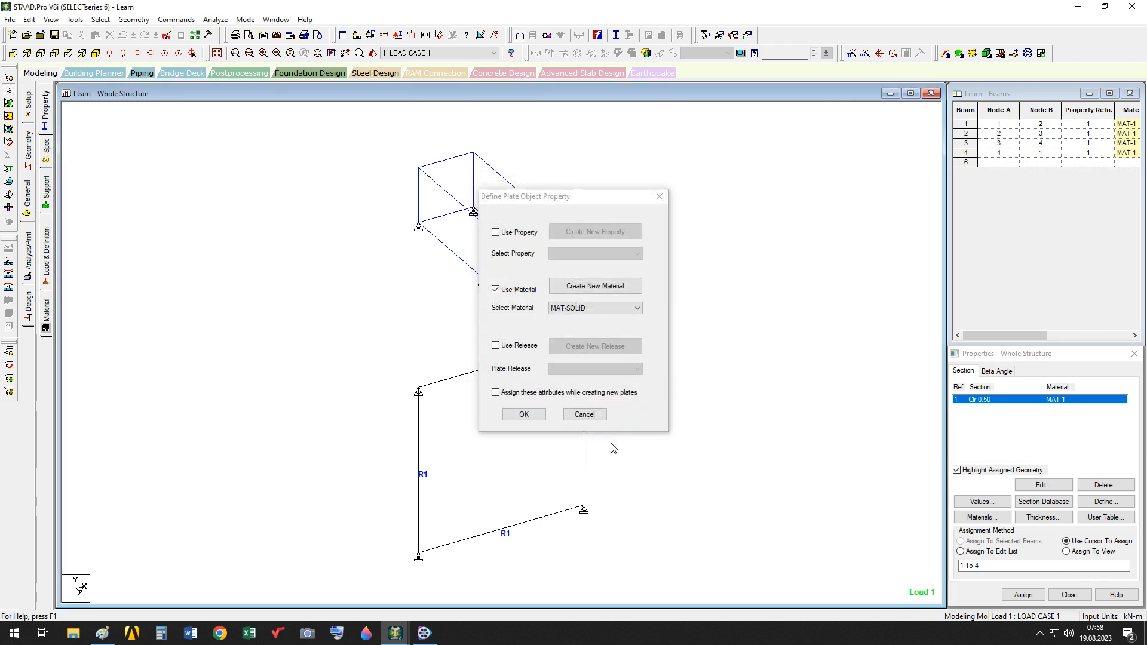
- Keep MAT-SOLID as the selected material for the plate object property and accept the definition
left_click(637, 308)
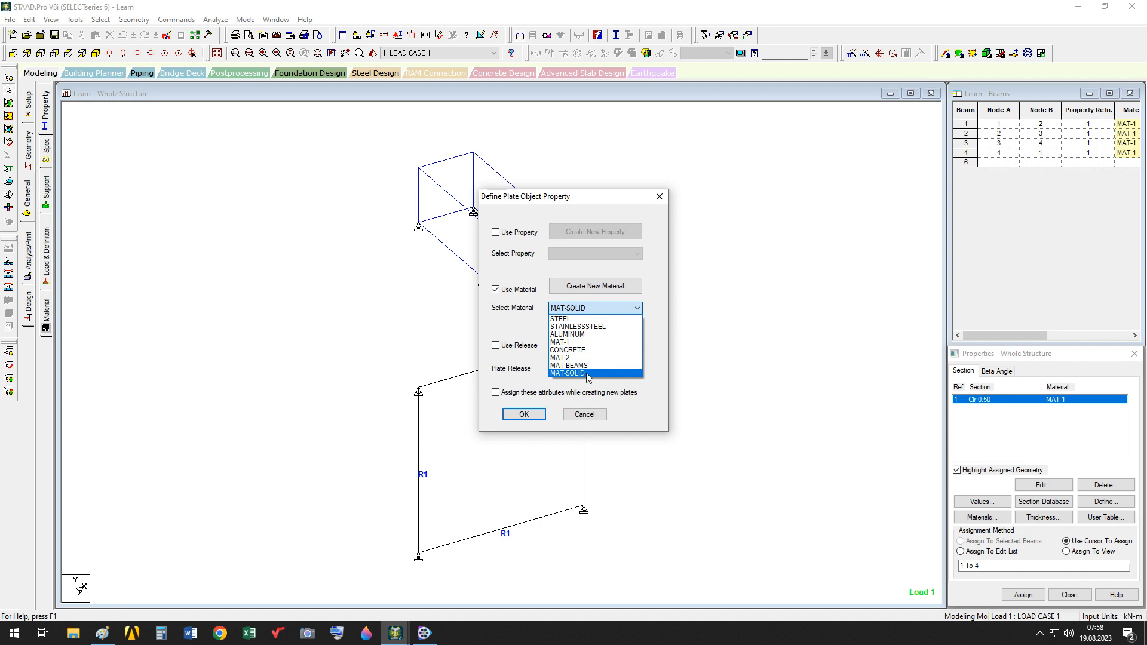
left_click(537, 418)
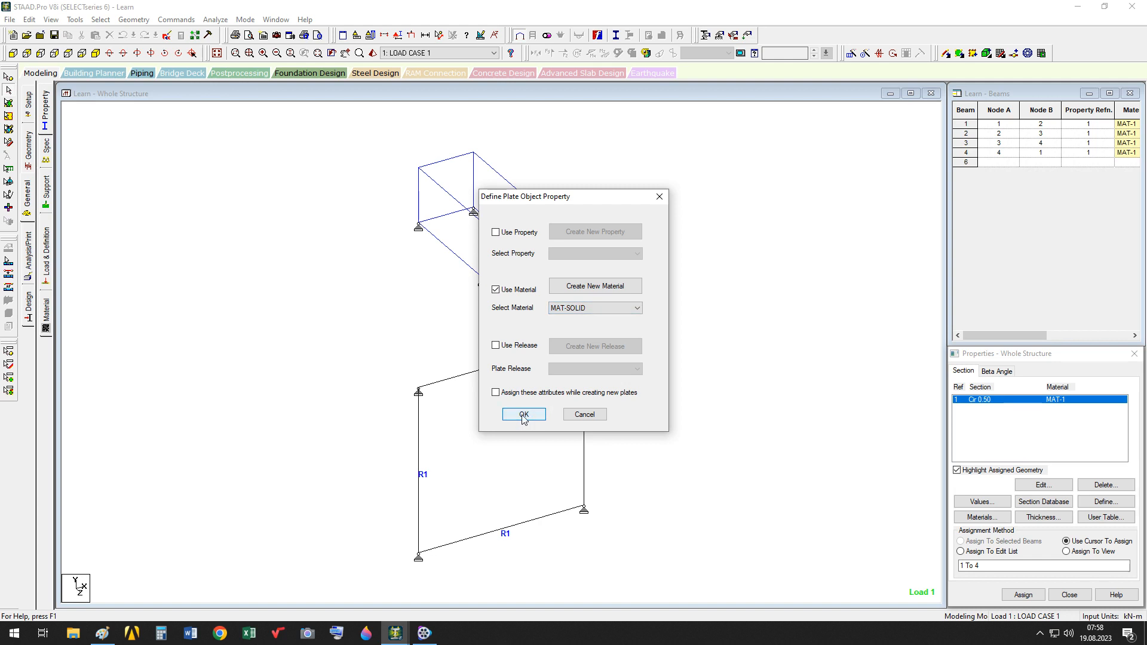
left_click(523, 415)
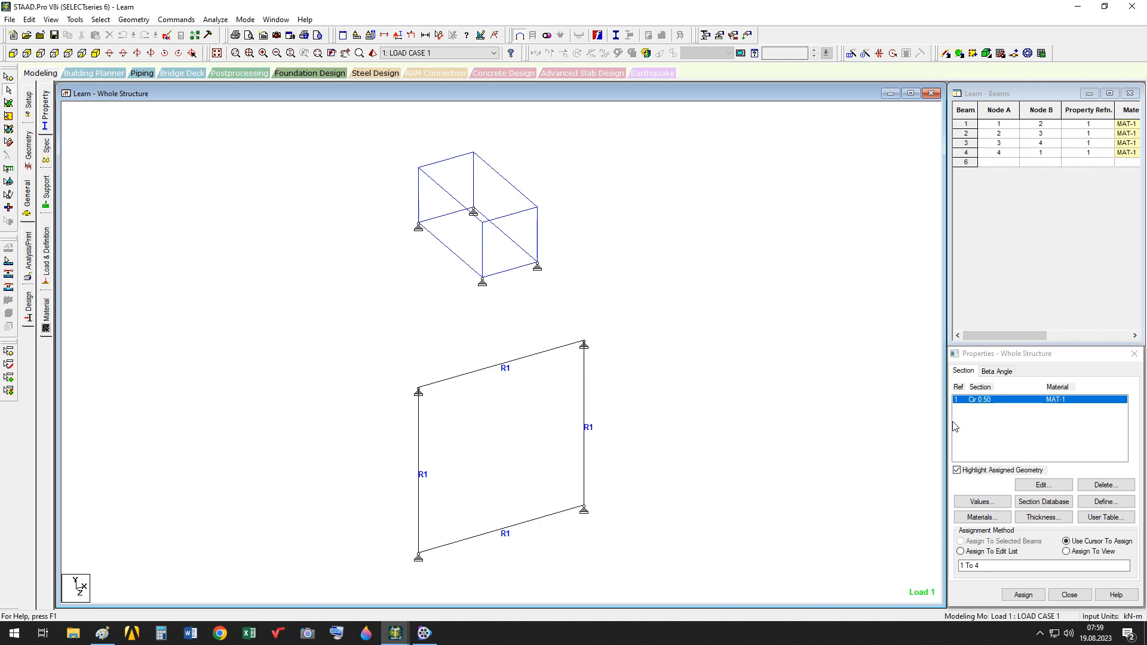
- Add a rectangular section property with YD 0.4 m, ZD 0.5 m and the MAT-BEAMS material
left_click(1099, 505)
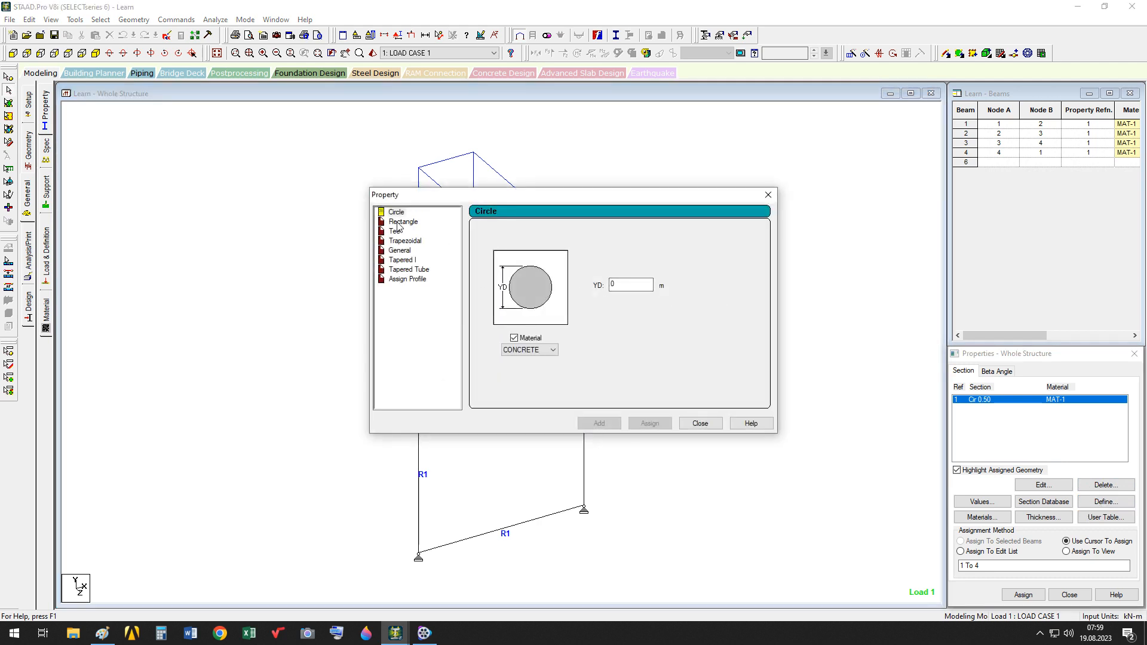
left_click(400, 222)
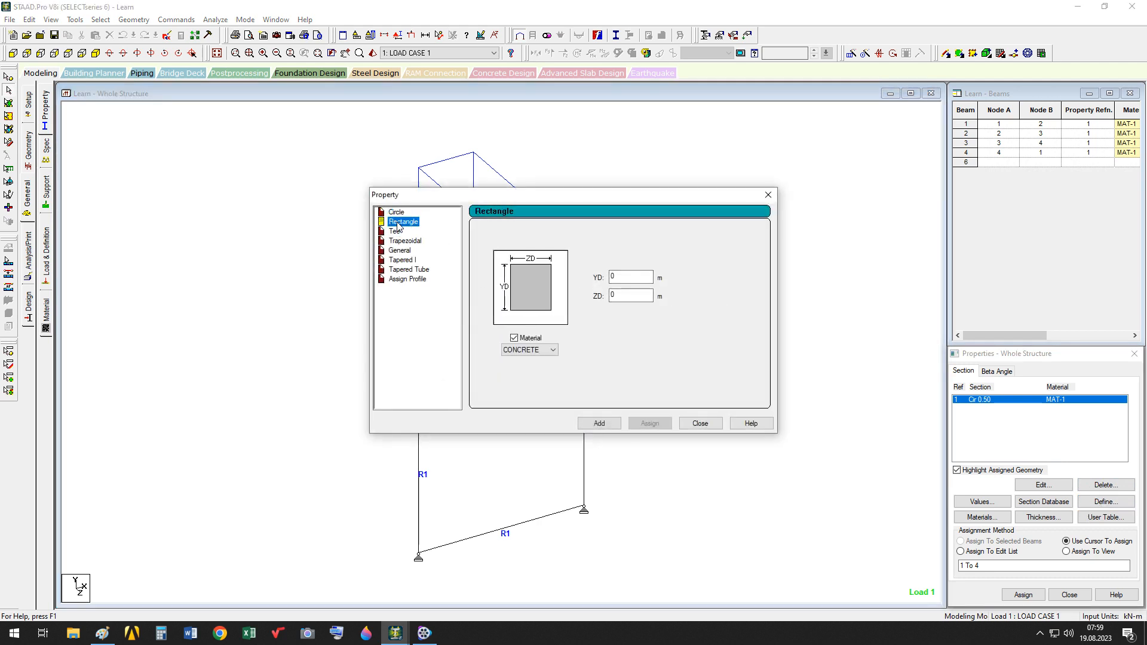
double_click(628, 276)
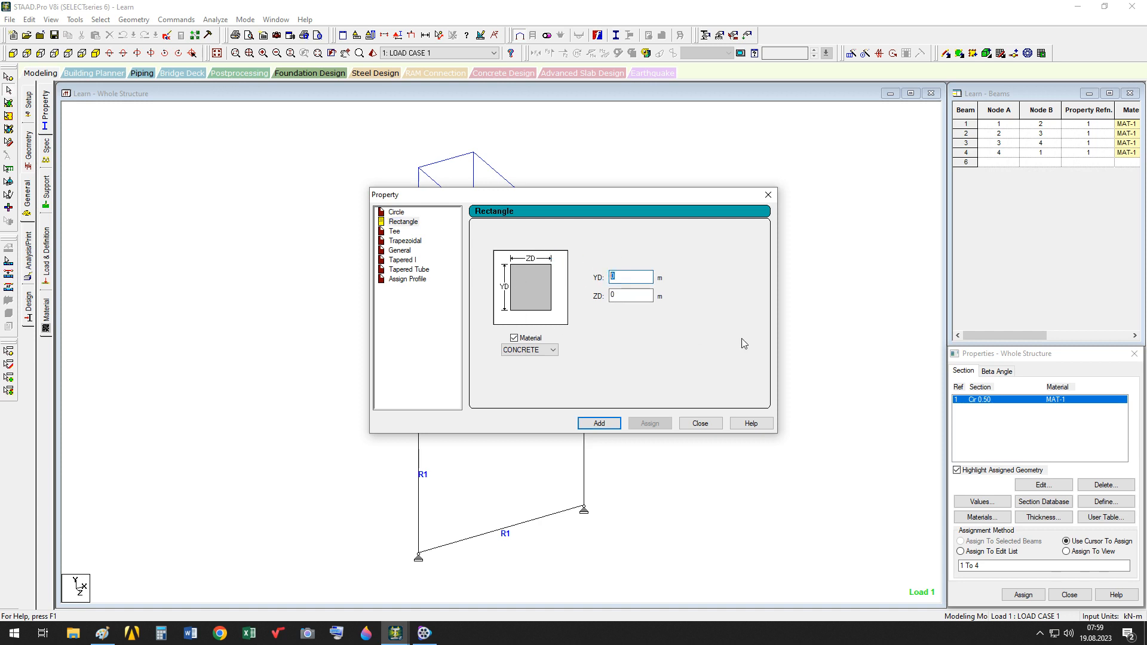
type("0")
key("Tab")
type("0")
left_click(553, 350)
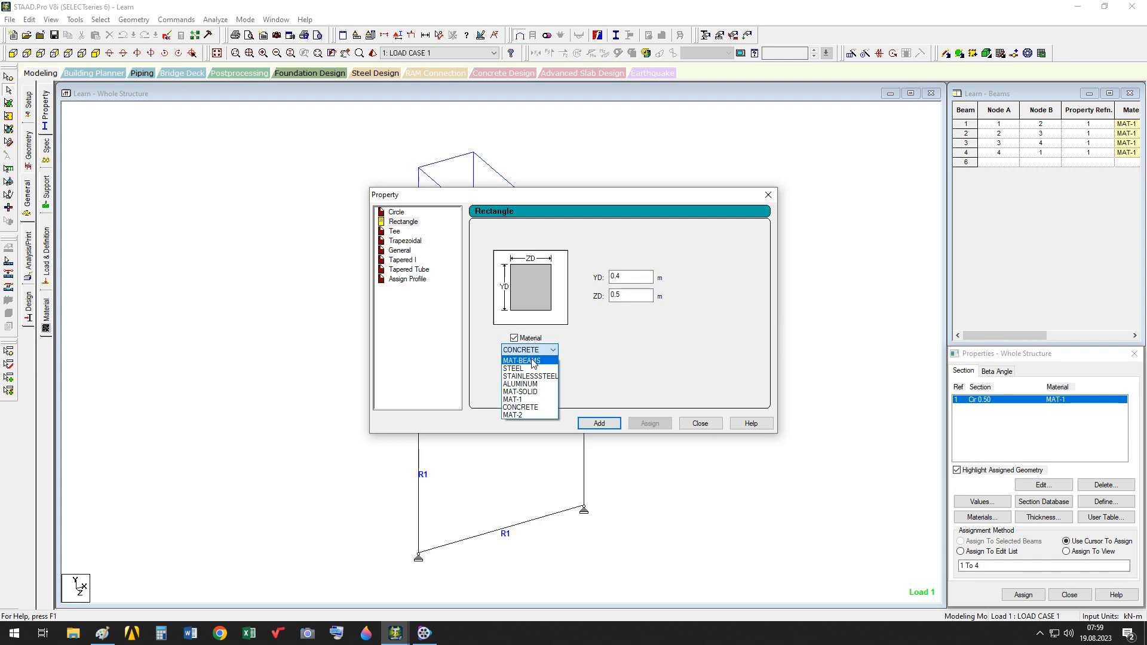
left_click(532, 361)
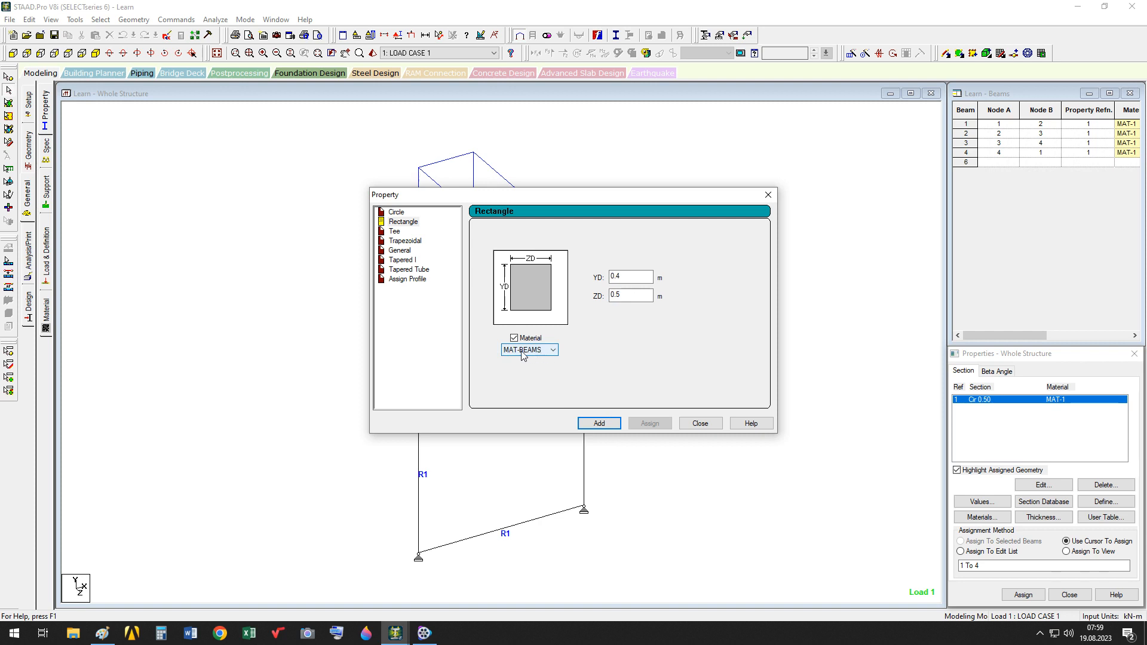
left_click(600, 424)
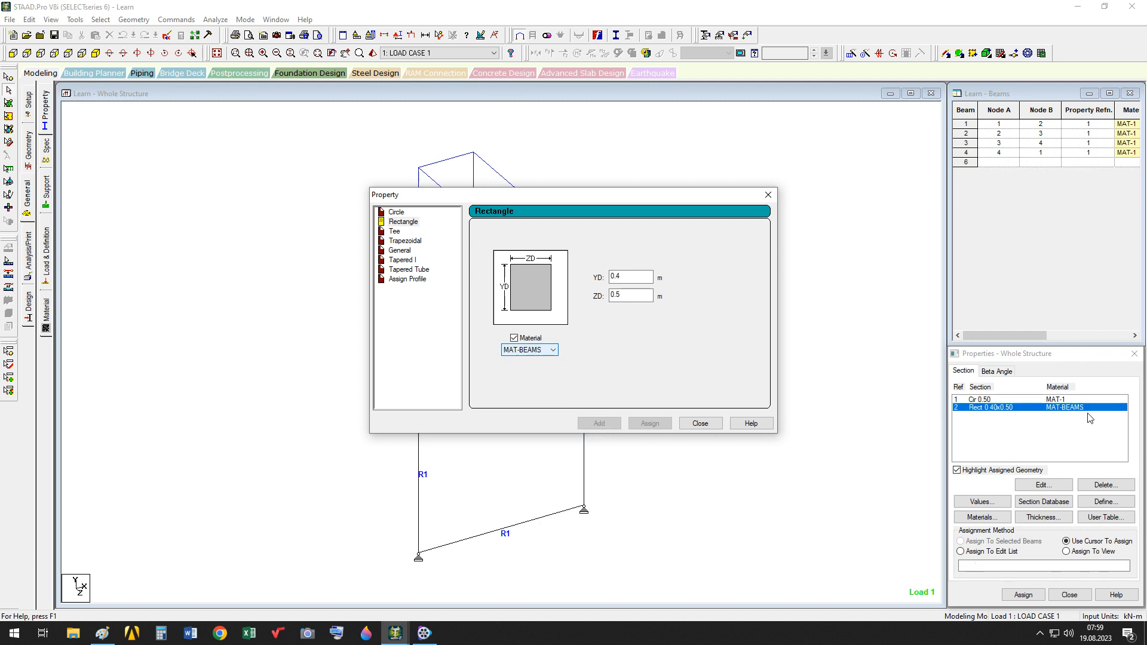
left_click(694, 423)
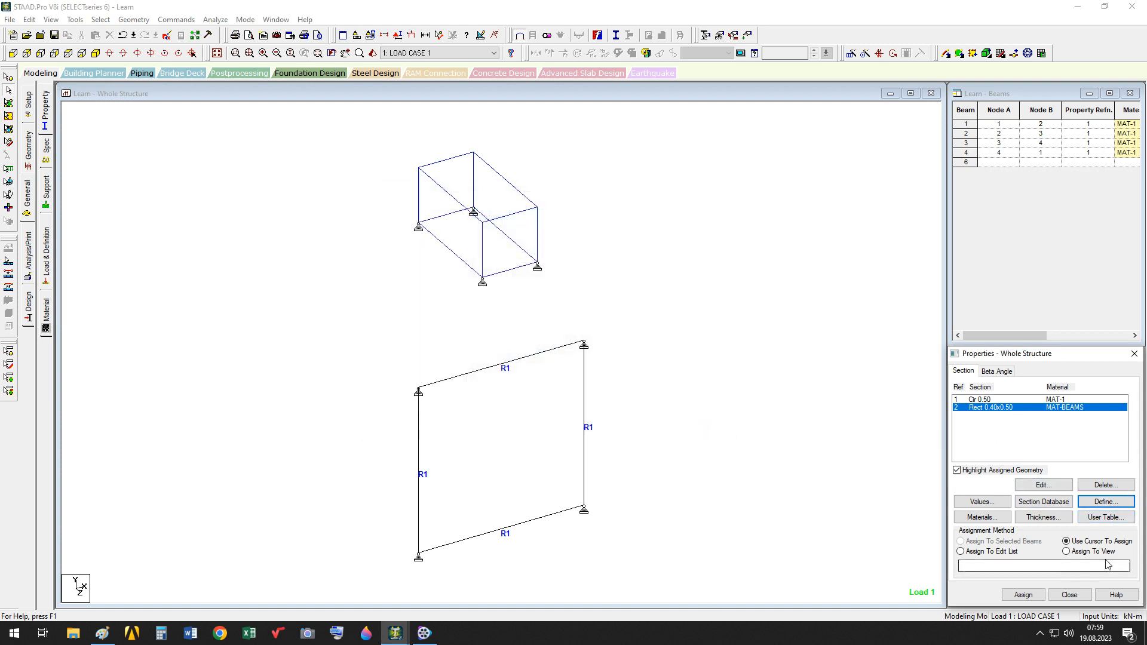
- Assign the Rect 0.40x0.50 section to all four beams of the lower frame and close the properties
left_click(1023, 595)
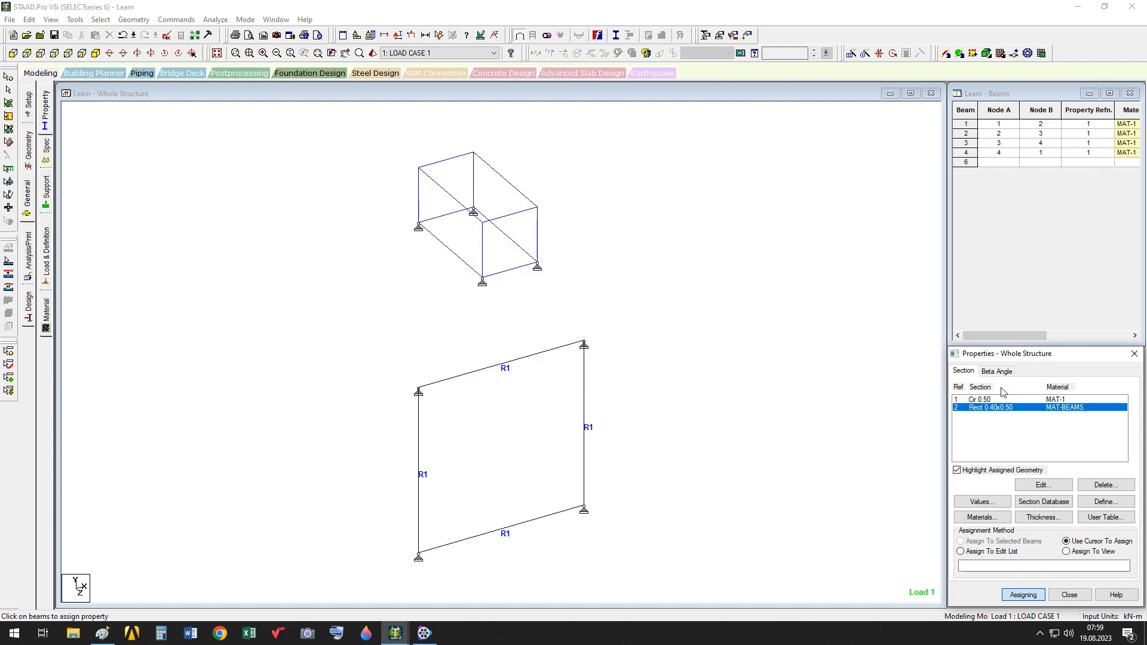
left_click(518, 366)
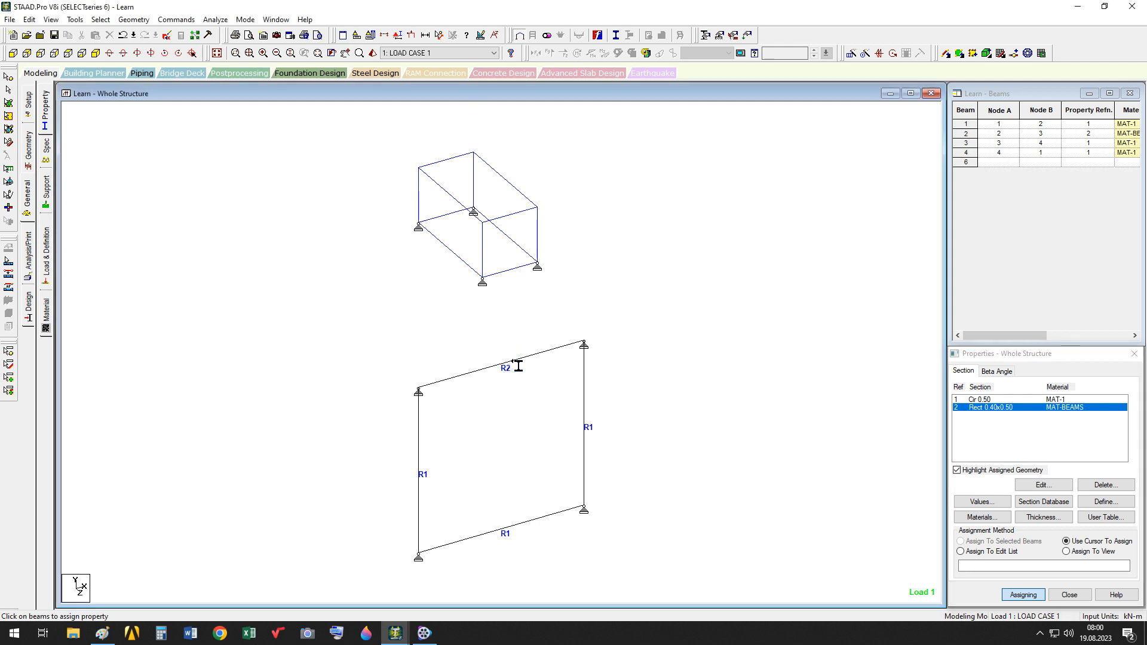
left_click(586, 400)
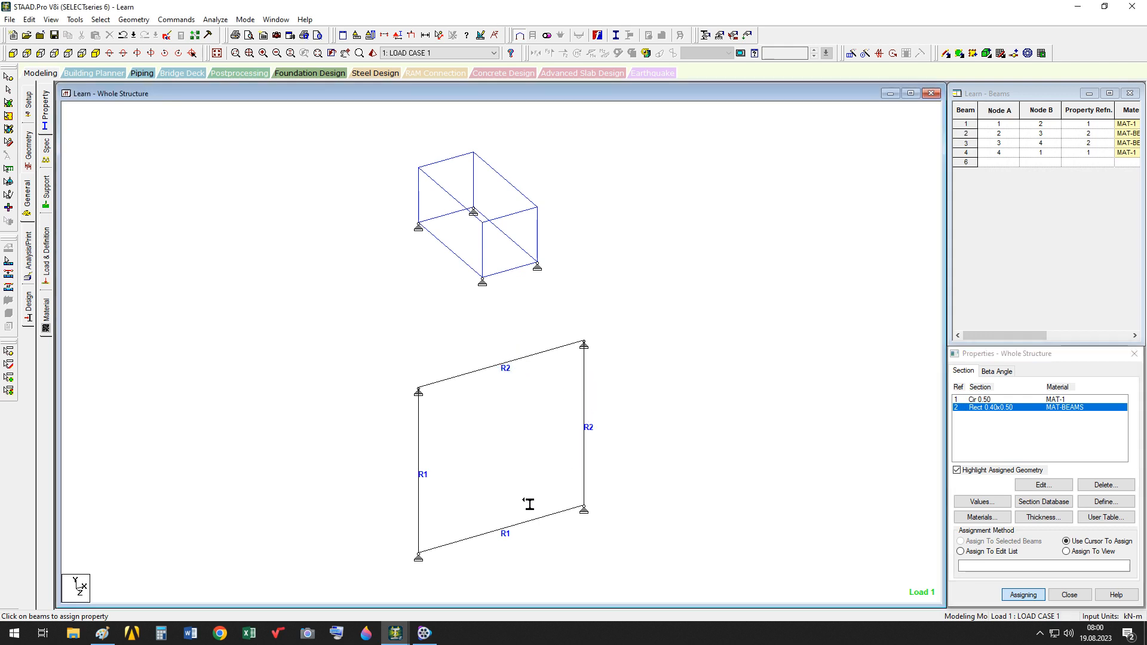
left_click(503, 530)
left_click(419, 475)
left_click(1023, 594)
left_click(1070, 595)
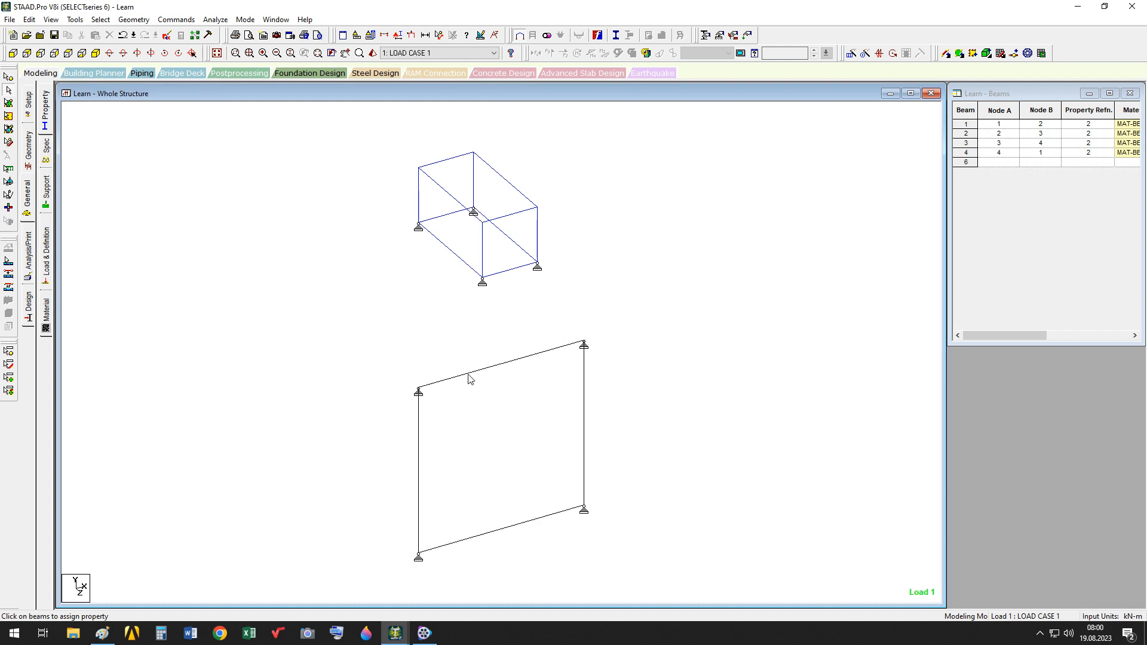
- Reopen the section properties and examine the frame and the solid in the rendered view from several angles
mouse_move(503, 373)
left_click(46, 116)
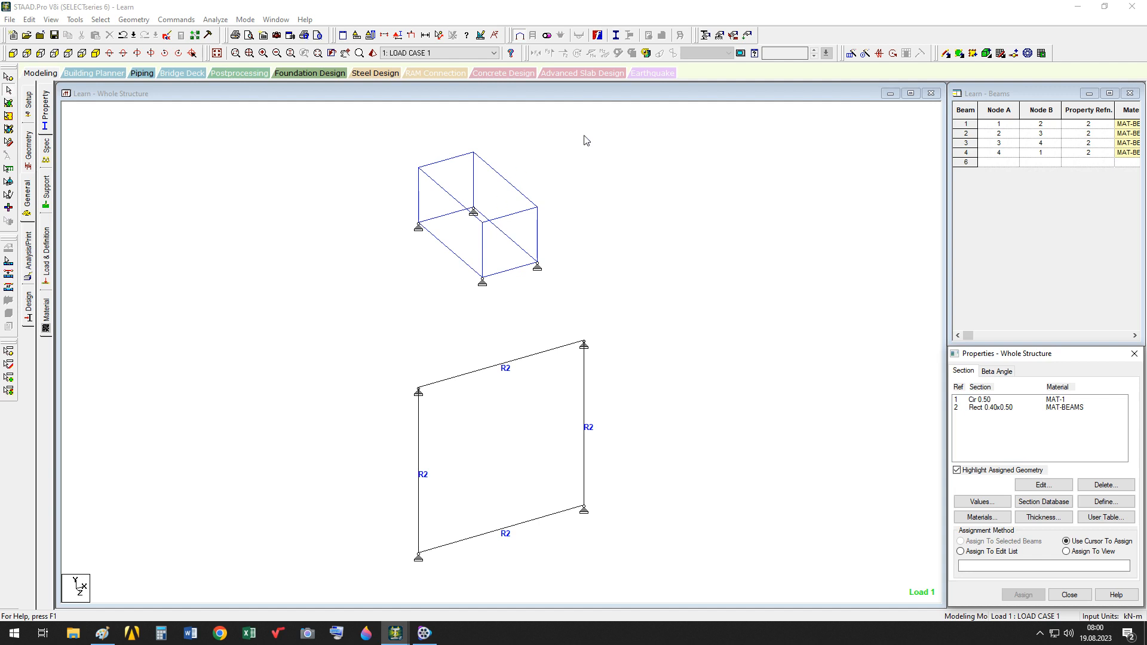
left_click(611, 153)
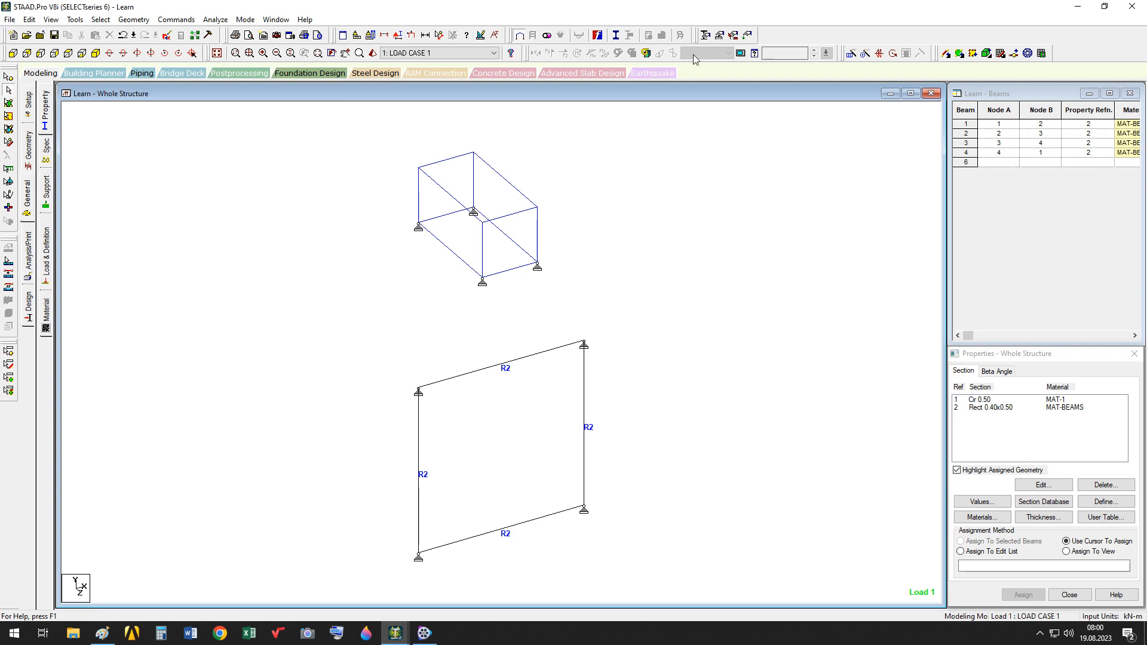
left_click(373, 53)
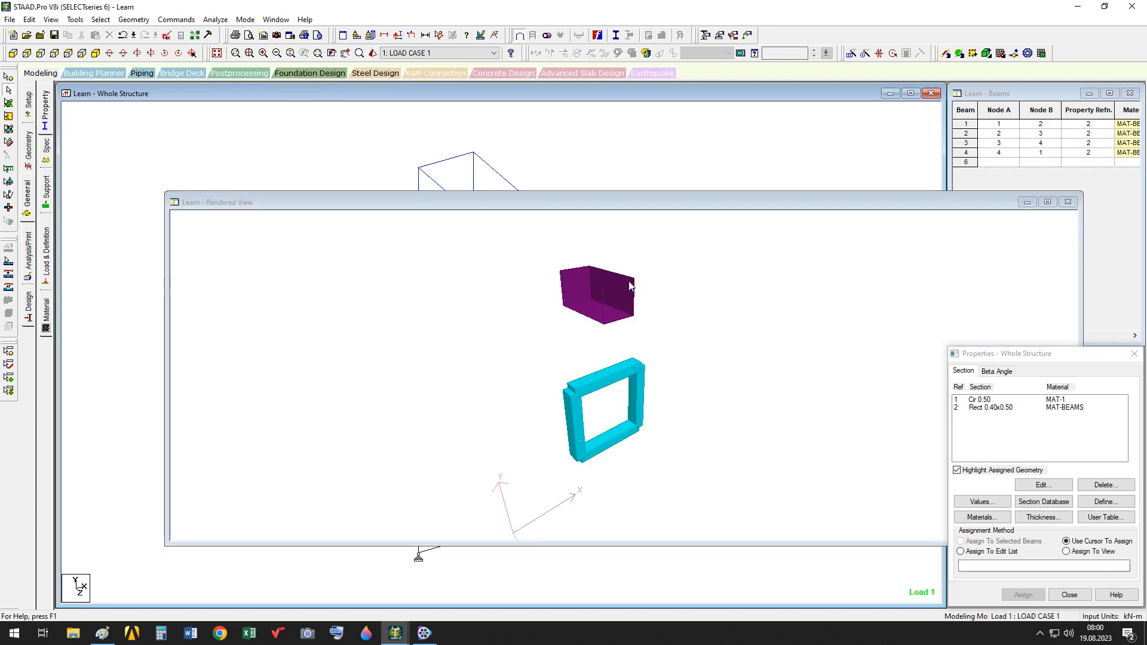
left_click_drag(673, 295, 615, 332)
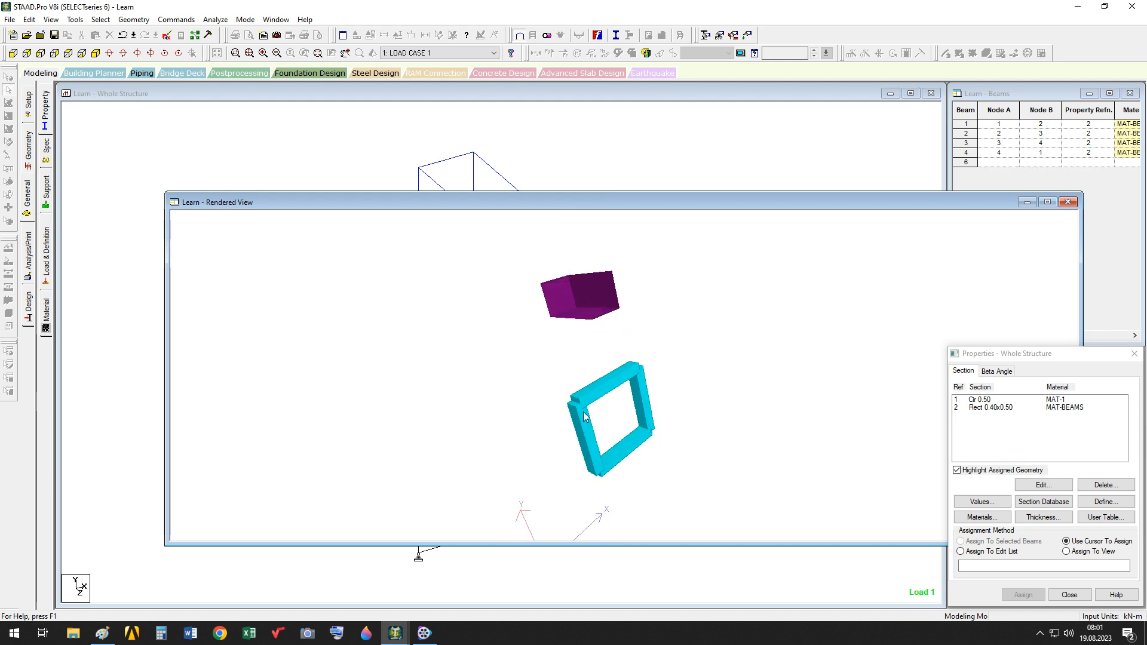
left_click_drag(621, 415, 567, 388)
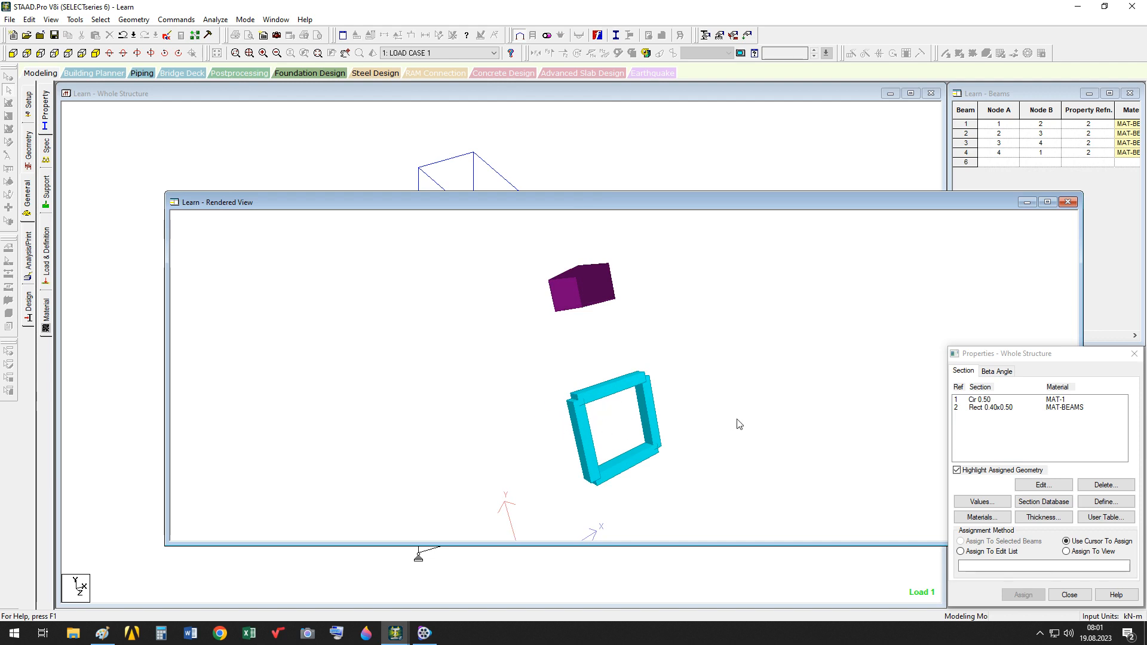
left_click(1068, 203)
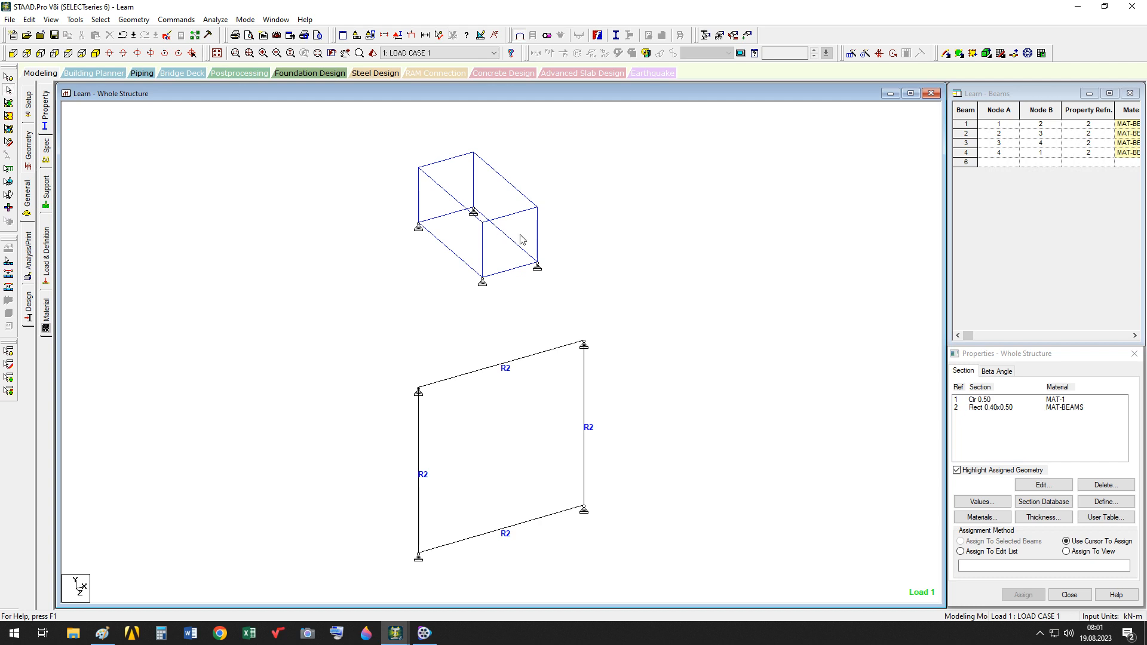
- Examine the materials offered for American W Shape profiles in the section database, without adding a section
left_click(645, 227)
left_click(1047, 484)
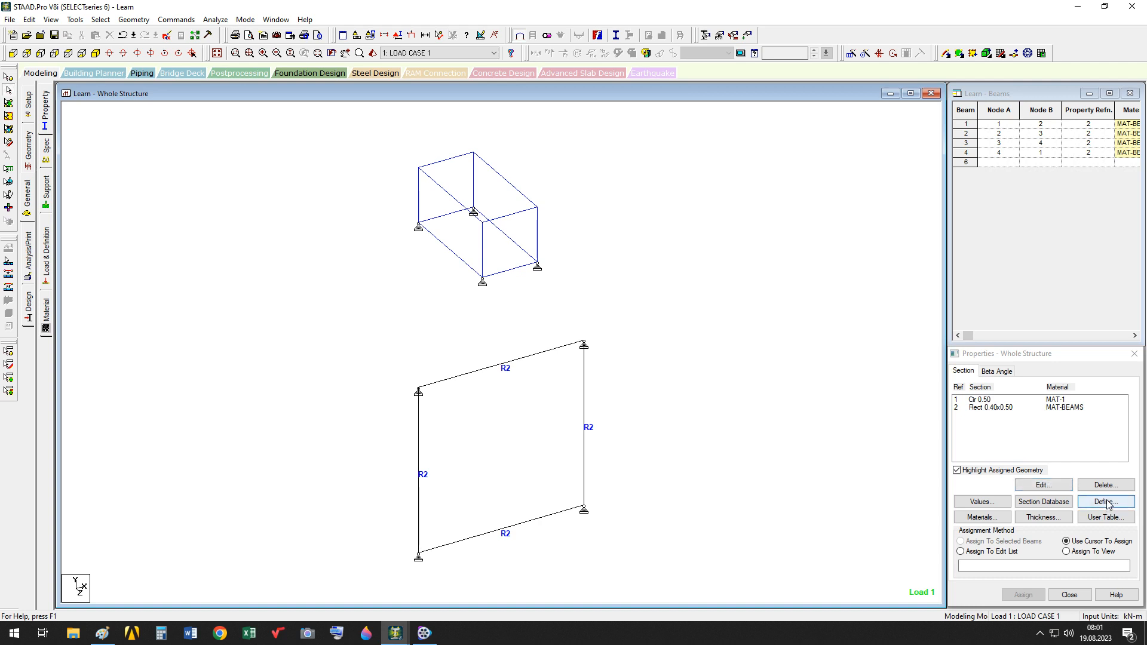
left_click(716, 426)
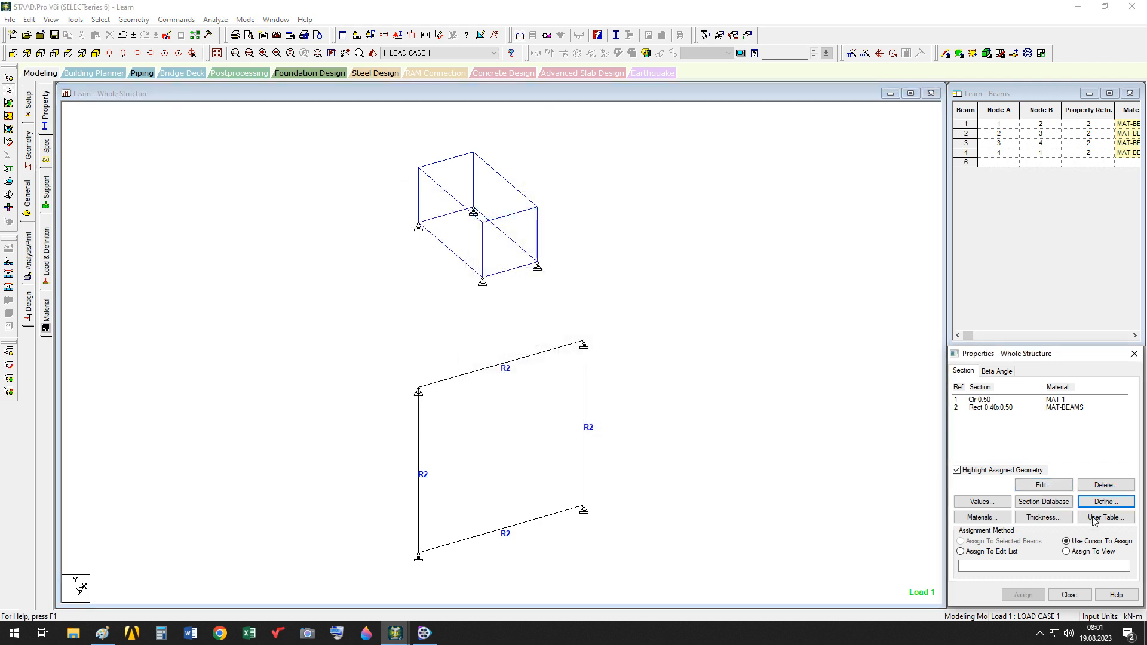
left_click(1043, 507)
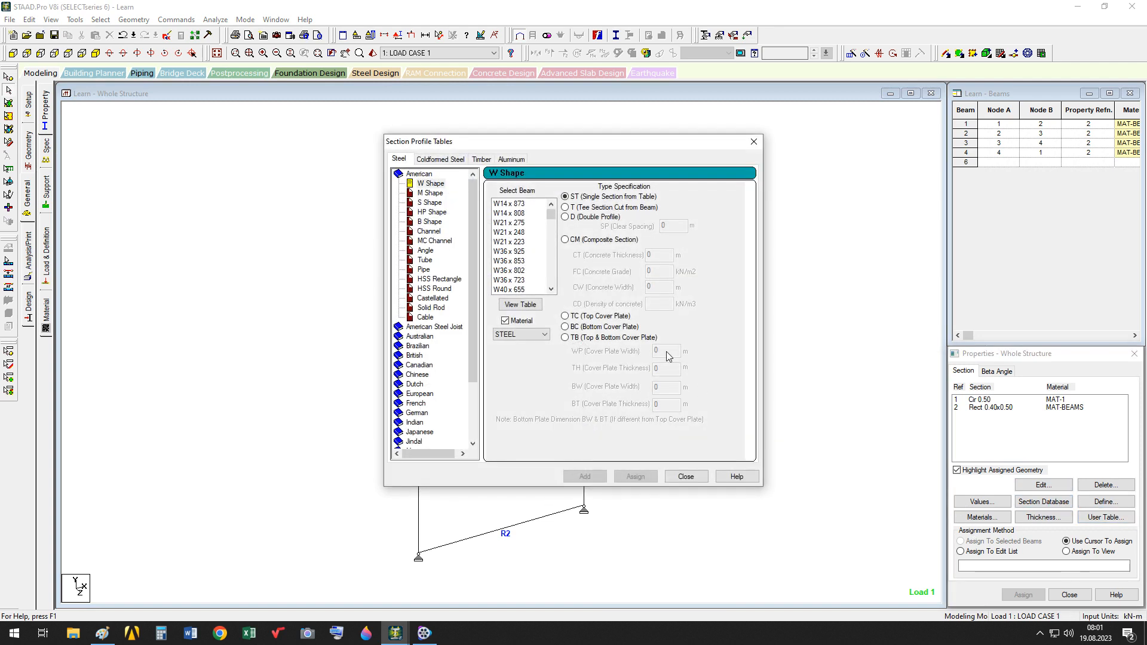
left_click(546, 334)
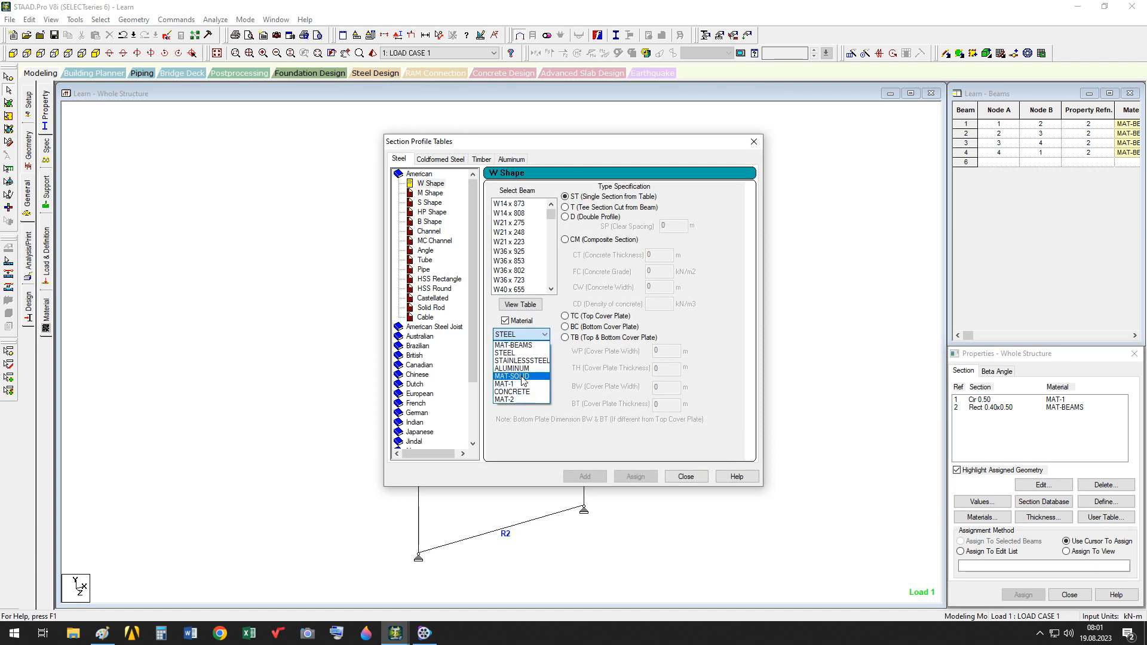
left_click(682, 476)
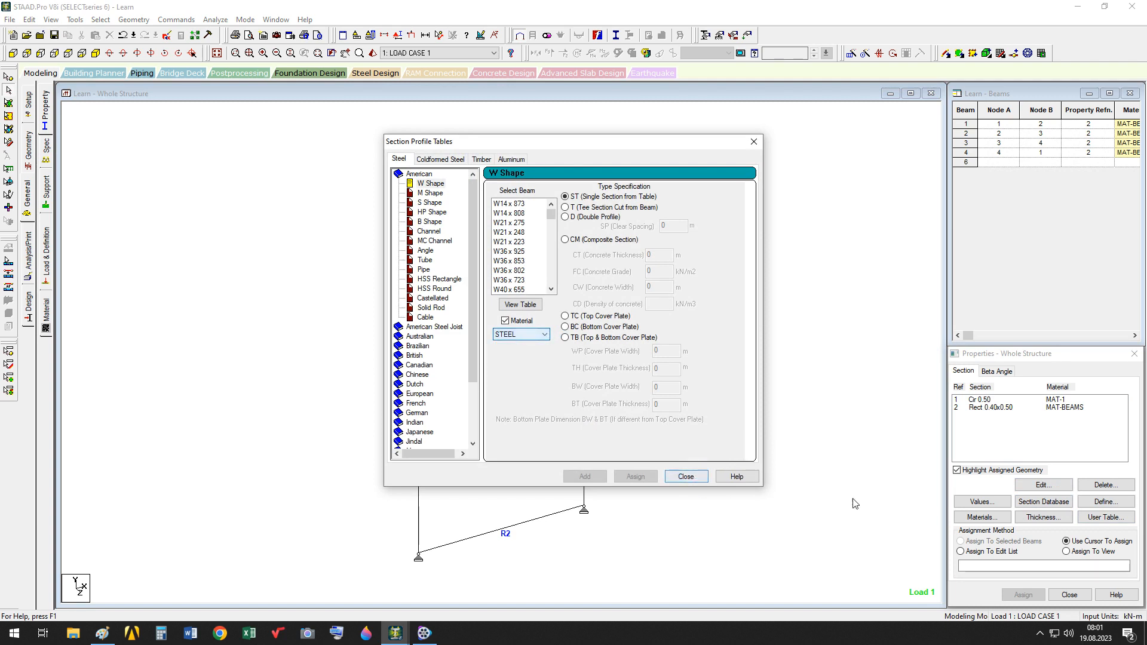
left_click(692, 478)
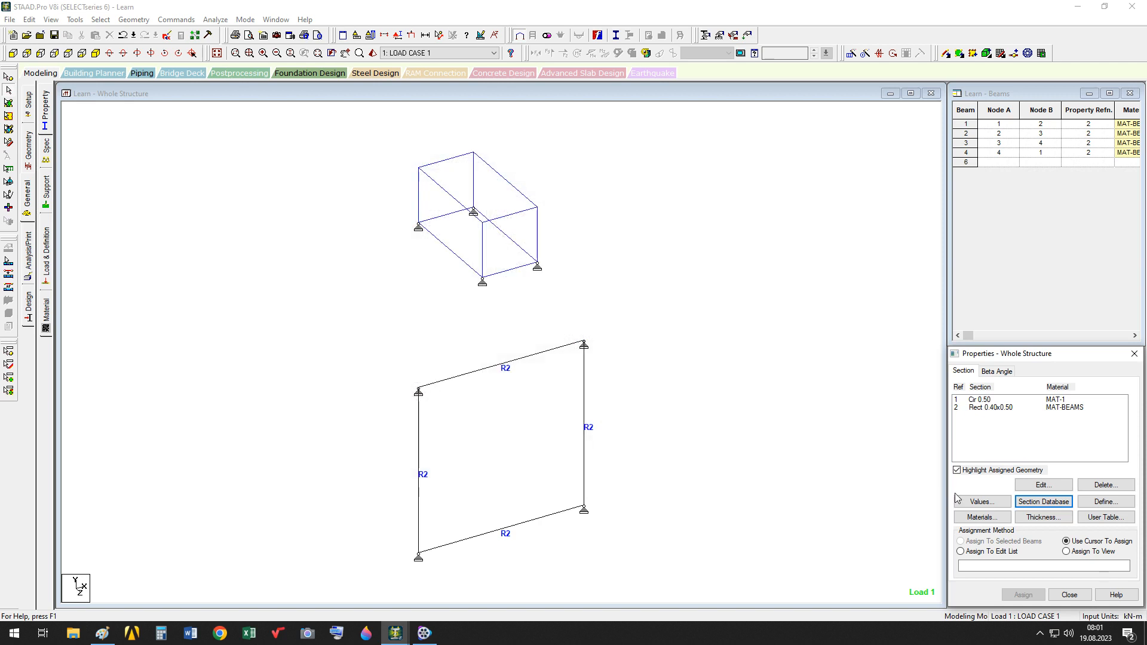
- Examine the materials offered for plate element thickness, without adding a thickness property
left_click(1037, 519)
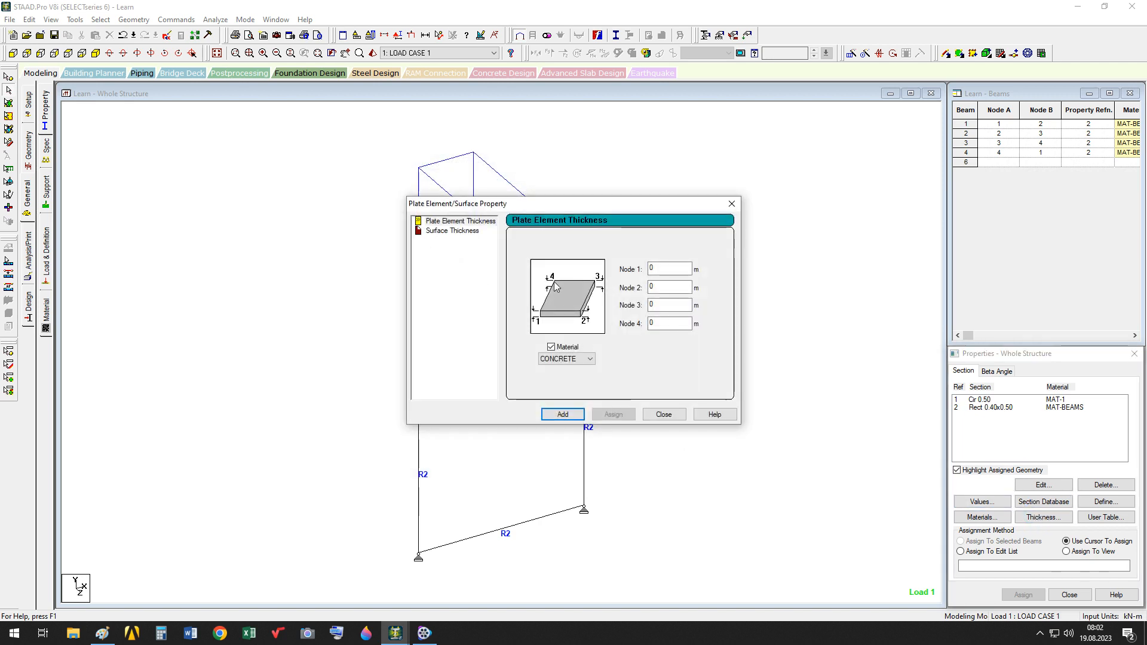
left_click(589, 359)
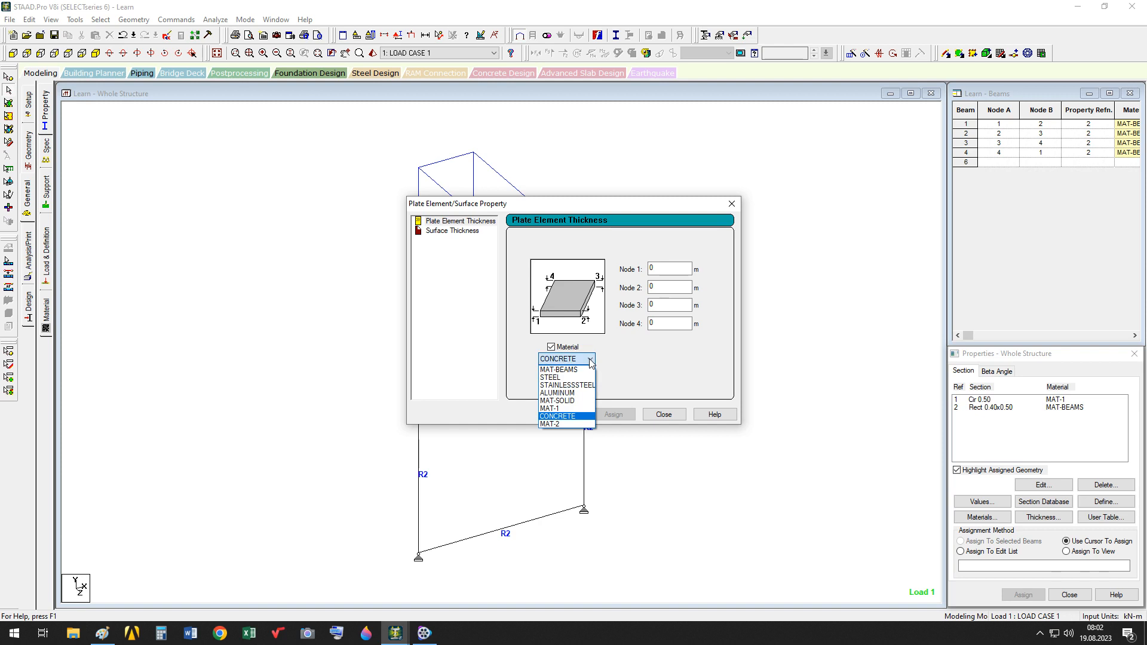
left_click(660, 413)
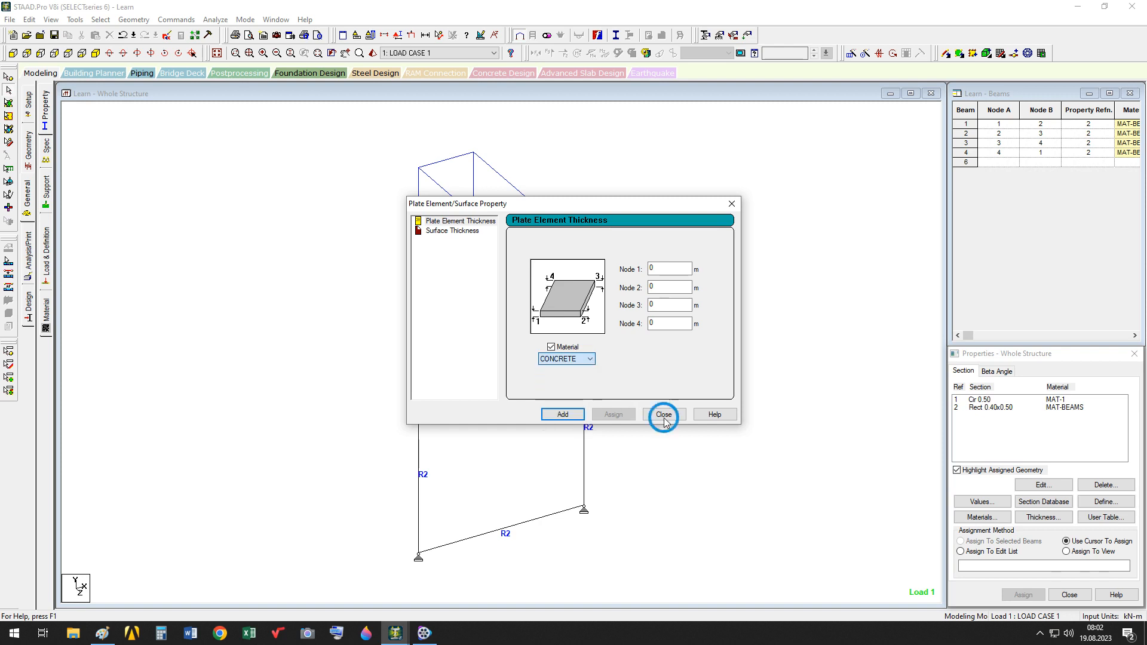
left_click(662, 414)
left_click(728, 389)
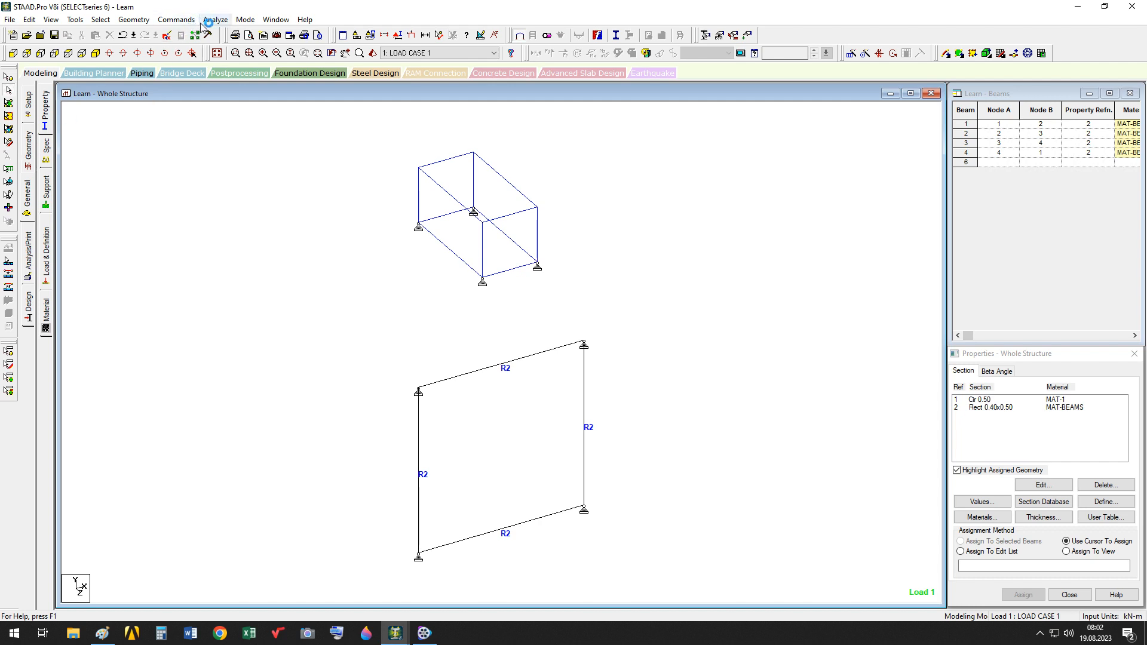
- Look through the available Material Constants commands without running any of them
left_click(180, 19)
mouse_move(224, 78)
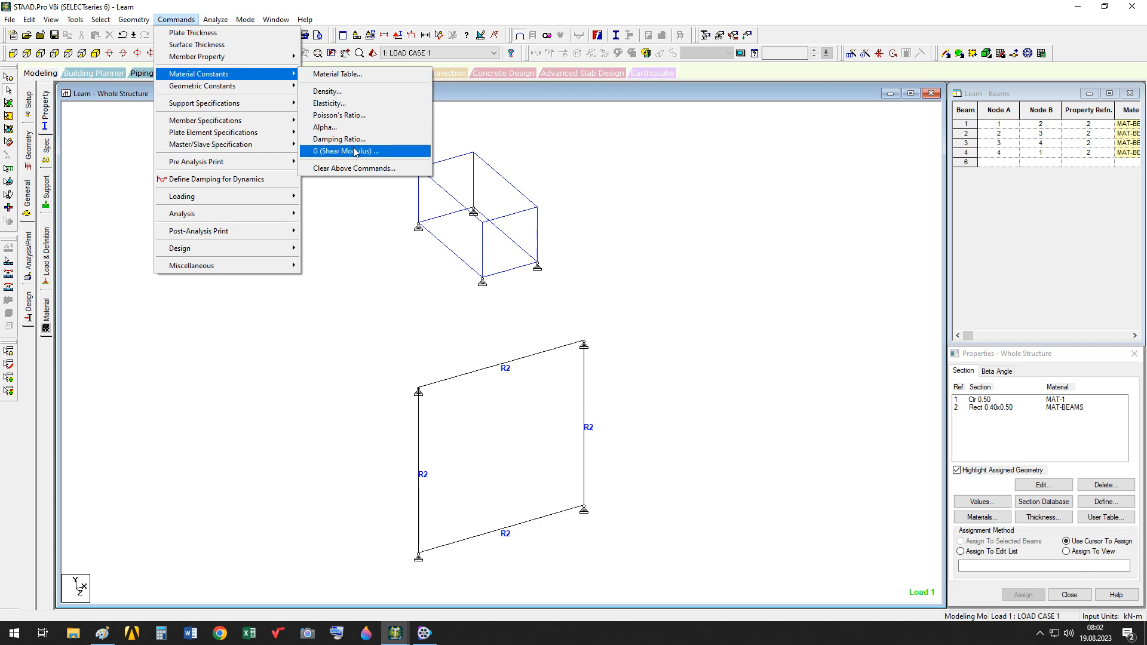
left_click(352, 199)
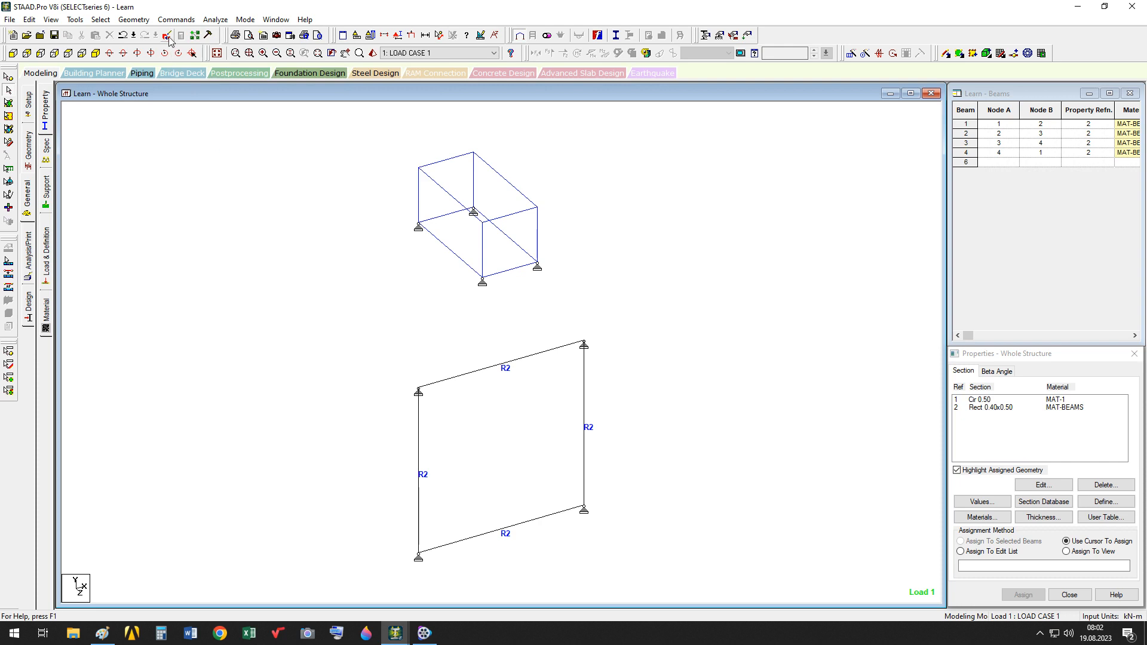
- Save the modified structure, open its command file in the editor and examine the DEFINE MATERIAL block from start to end
left_click(169, 37)
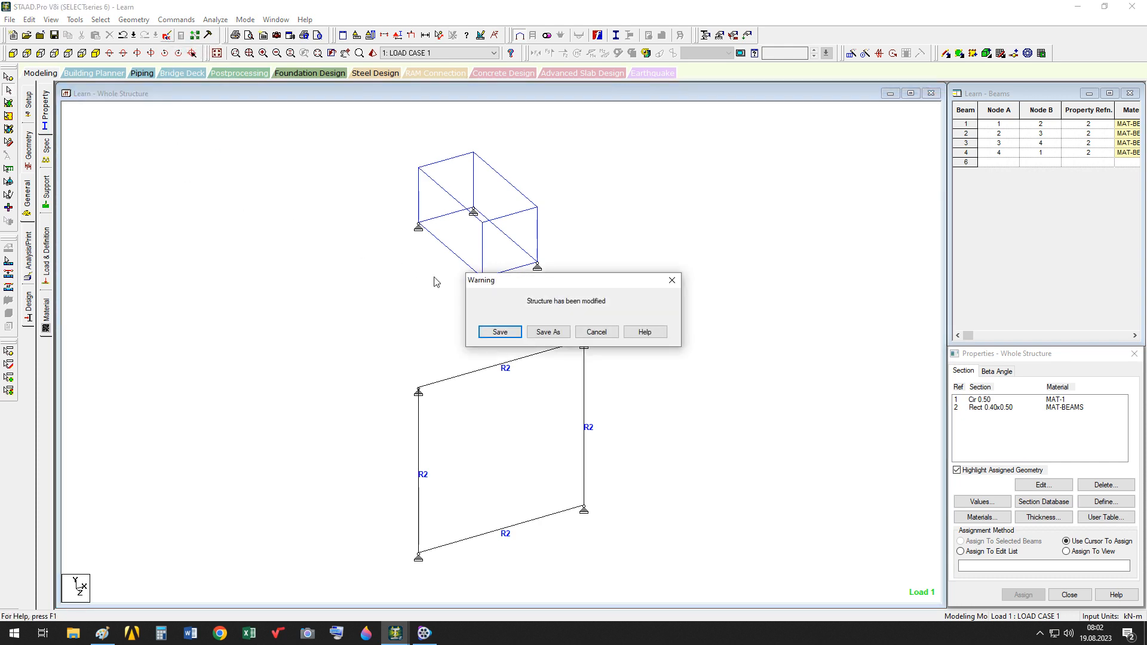
left_click(506, 332)
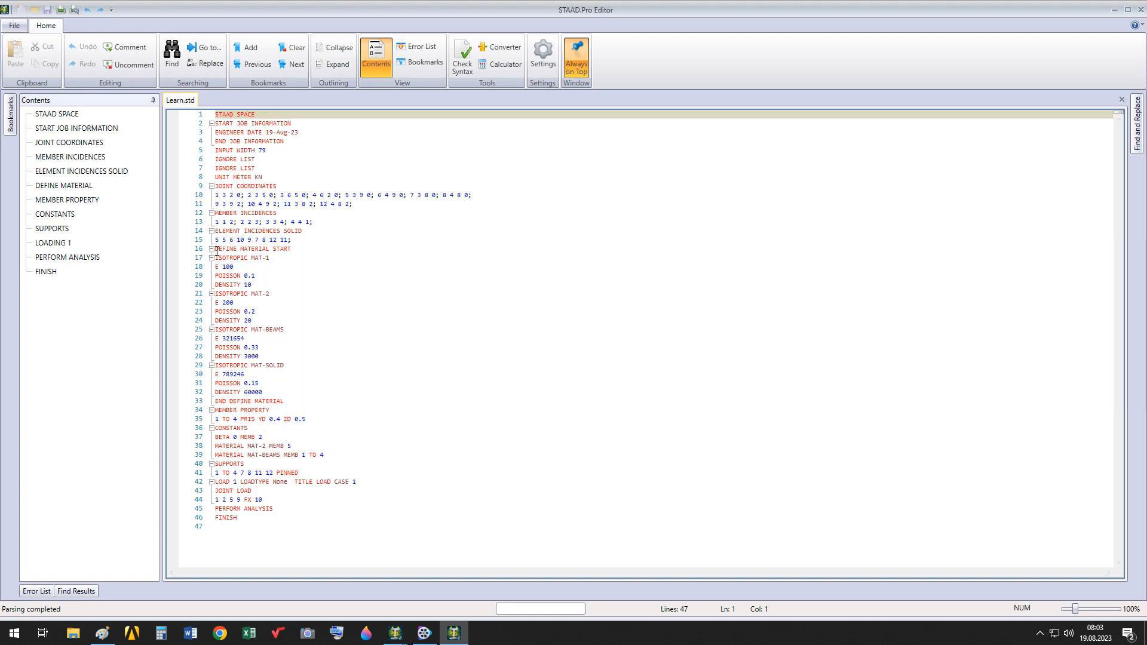
left_click_drag(213, 249, 291, 248)
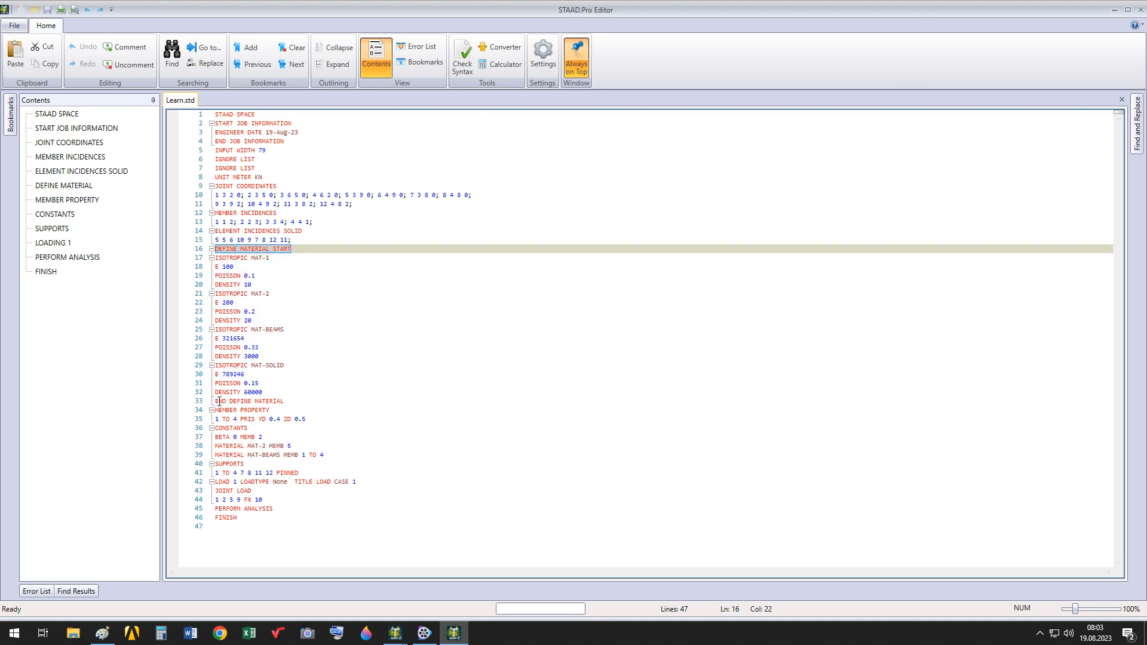
mouse_move(215, 401)
left_mouse_down()
mouse_move(282, 399)
mouse_move(192, 399)
mouse_move(218, 401)
left_mouse_up()
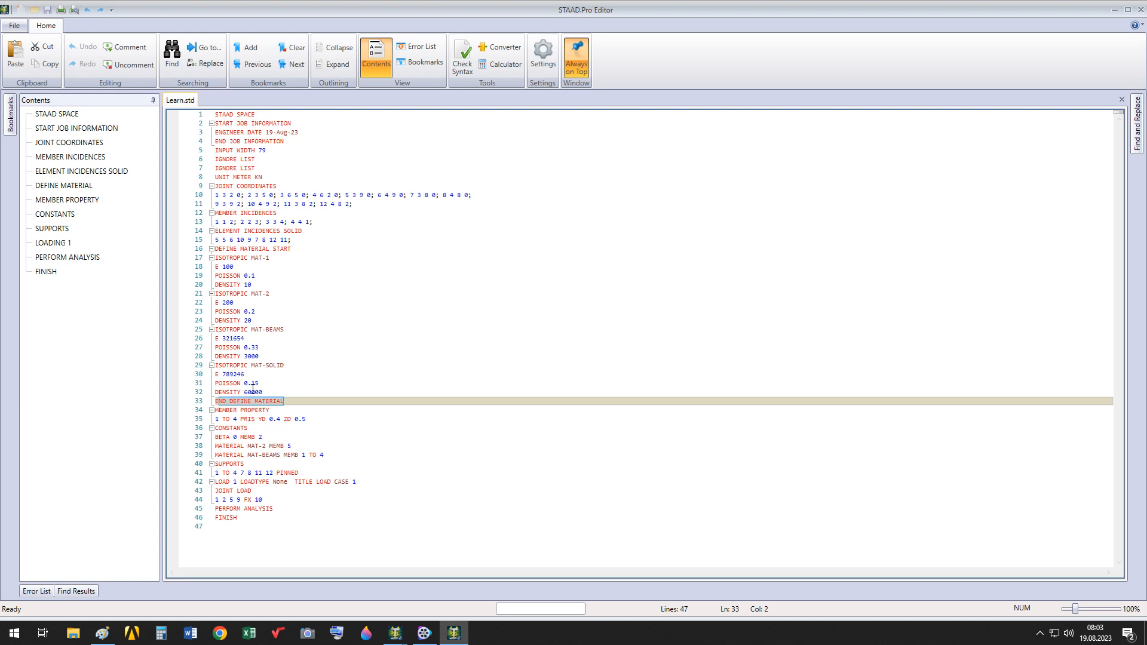
left_click(282, 392)
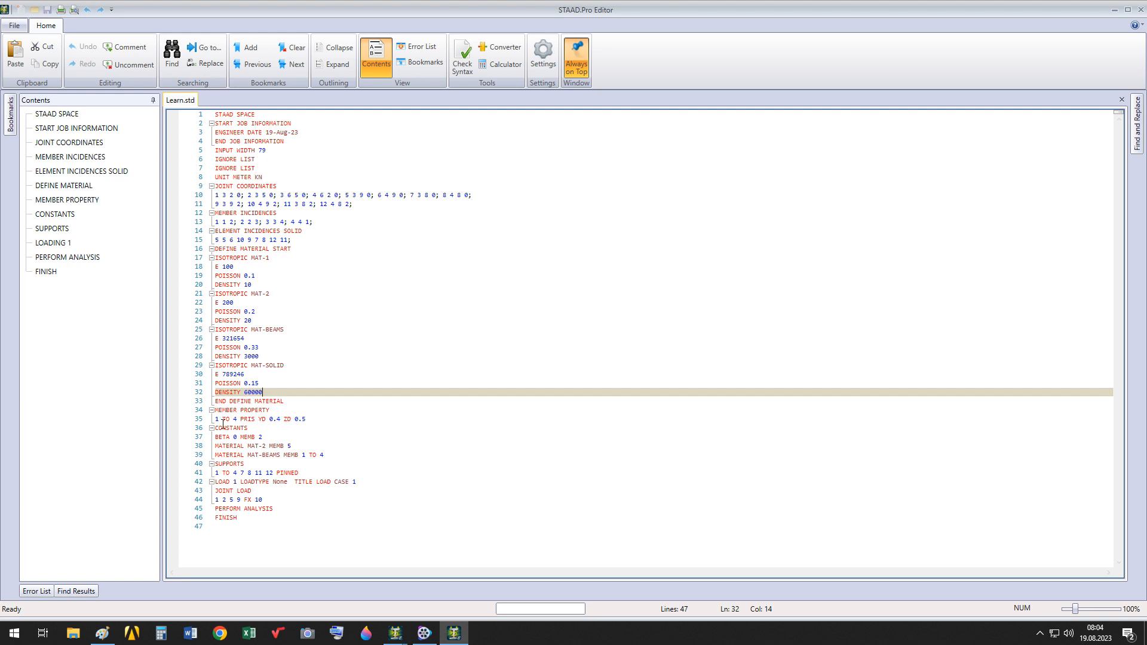
- Examine the extent of the MEMBER PROPERTY and CONSTANTS blocks by collapsing and expanding each one
left_click(213, 411)
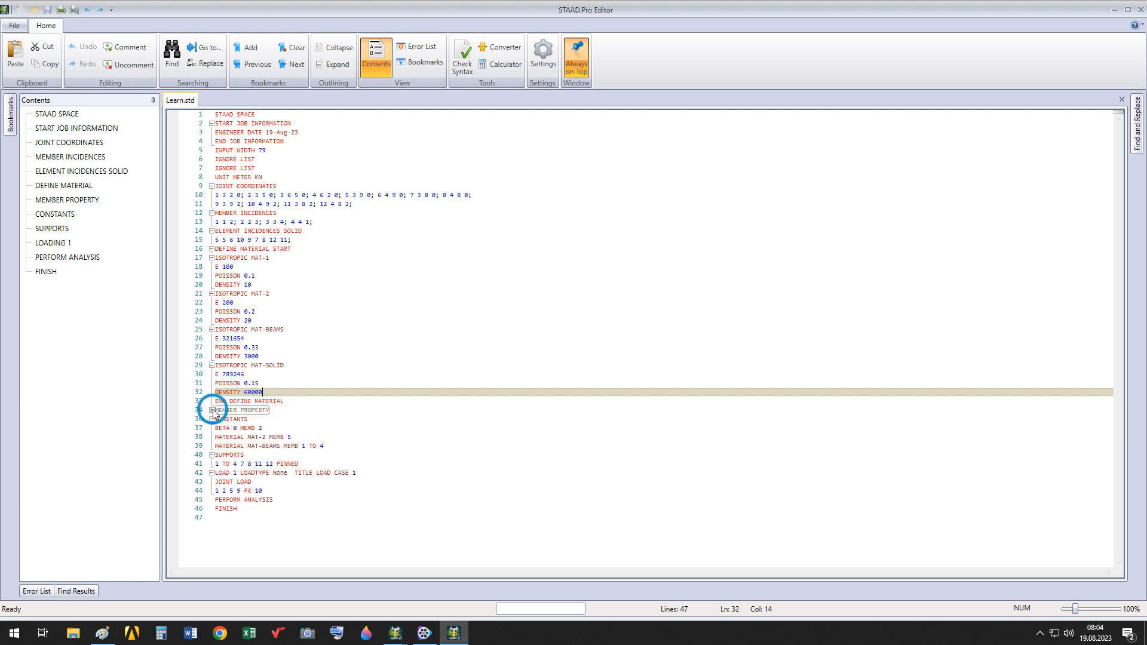
left_click(213, 411)
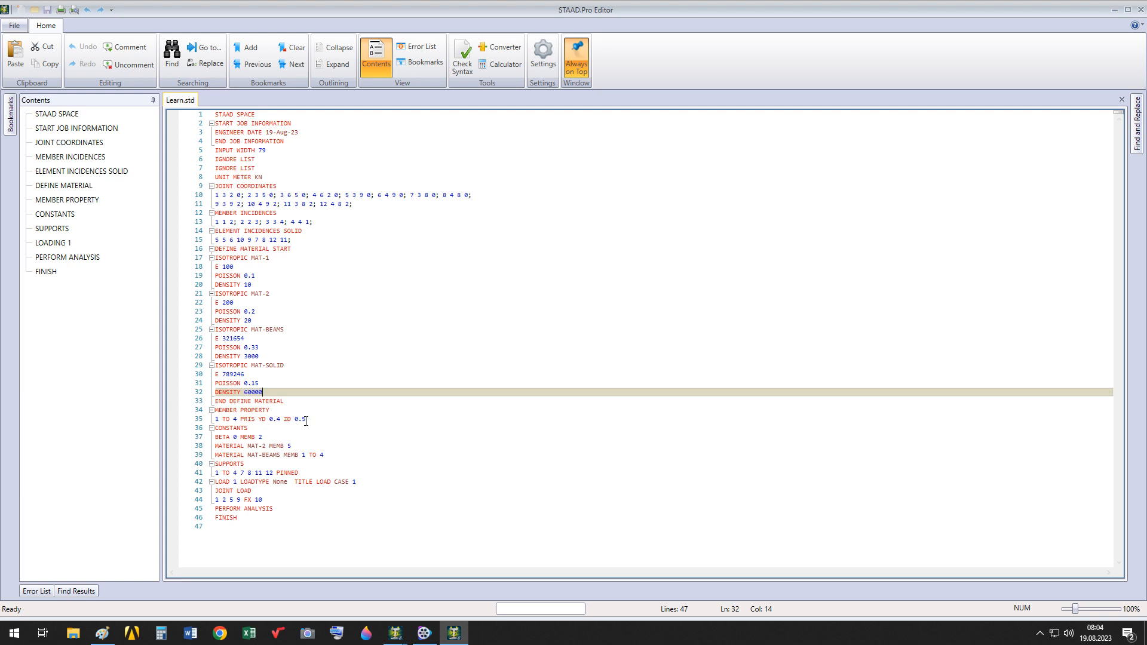
left_click(212, 428)
left_click(212, 428)
left_click(211, 427)
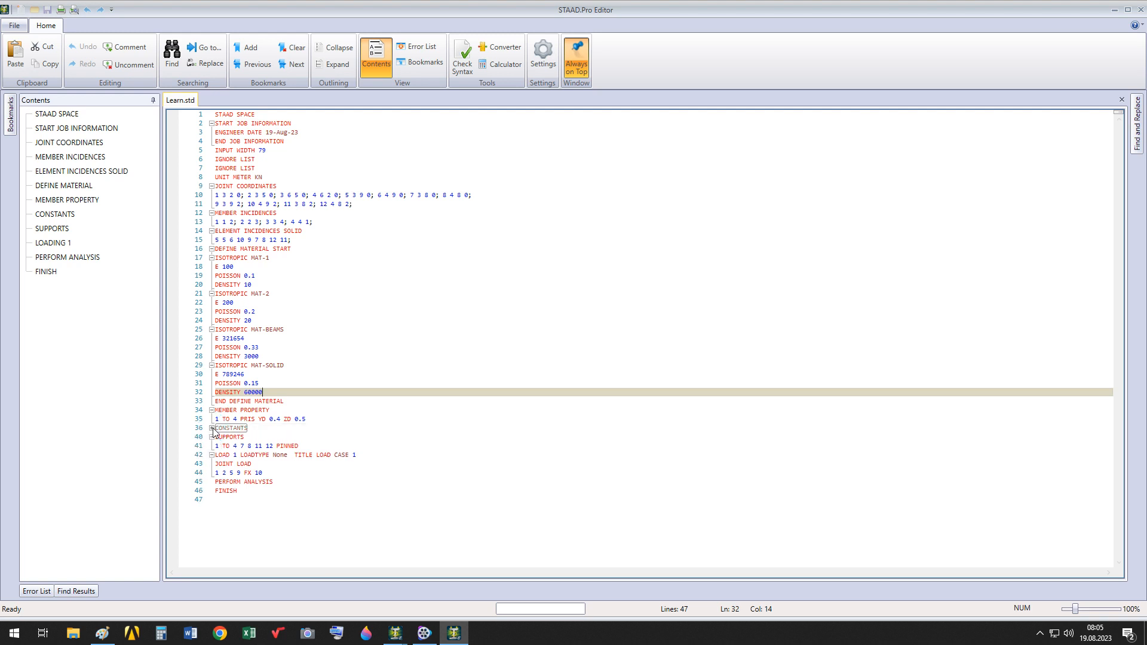
left_click(212, 428)
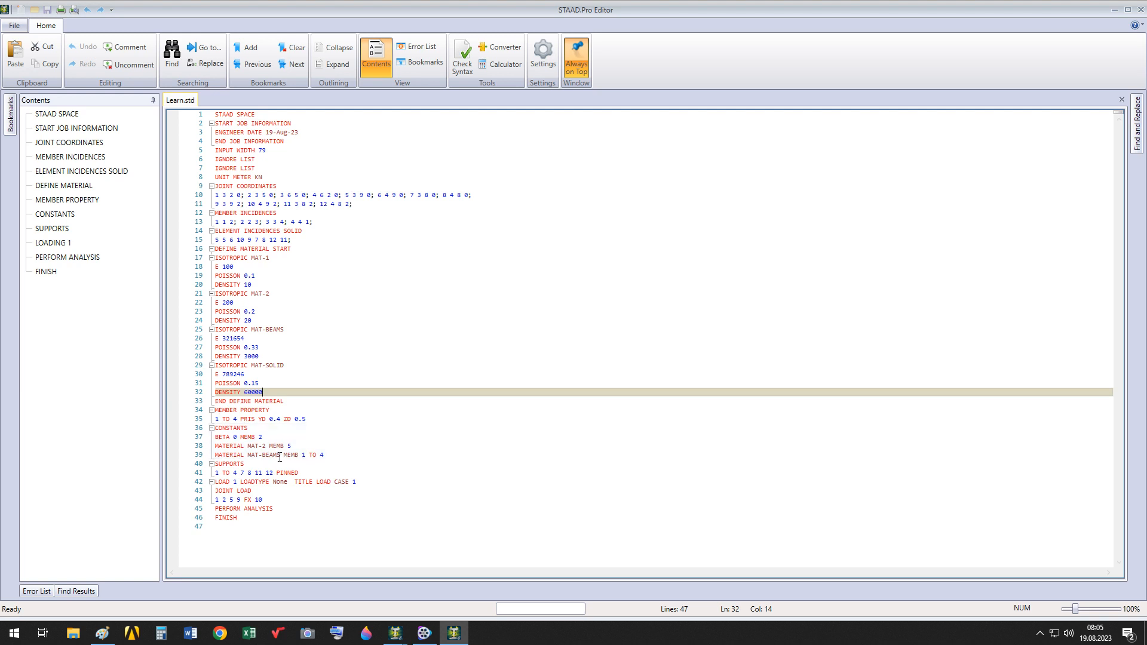
- Insert a blank line after the CONSTANTS block and another after the MEMBER PROPERTY block
left_click(334, 457)
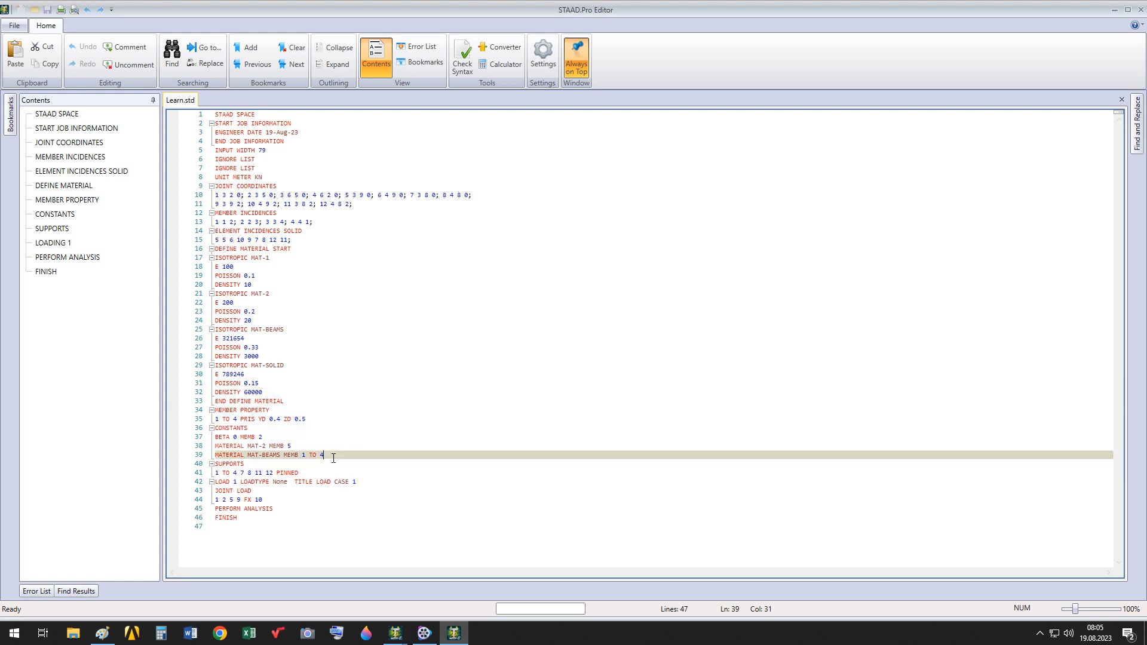
key("Return")
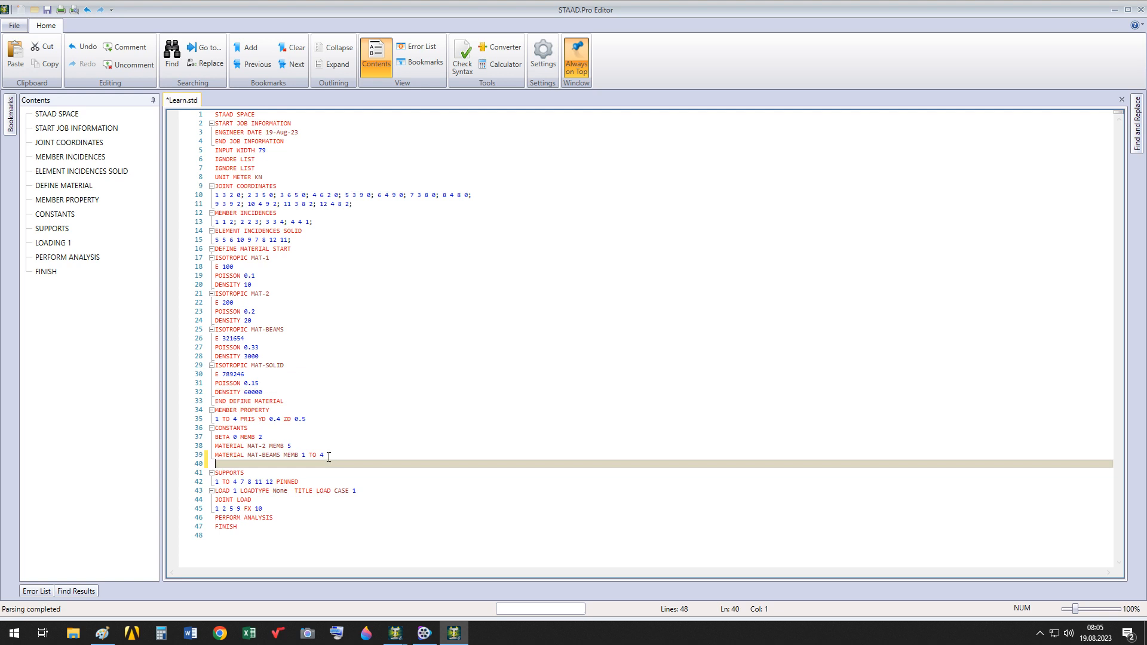
left_click(307, 419)
key("Return")
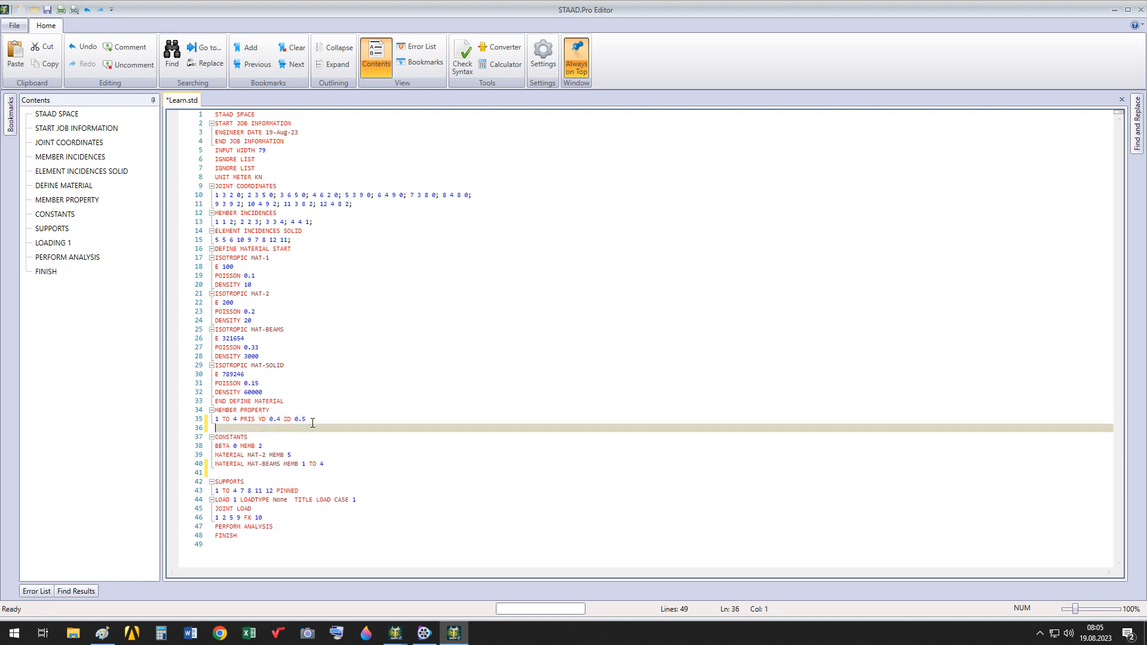
- Delete the BETA 0 MEMB 2 line from the CONSTANTS block, leaving no empty line in its place
left_click(218, 446)
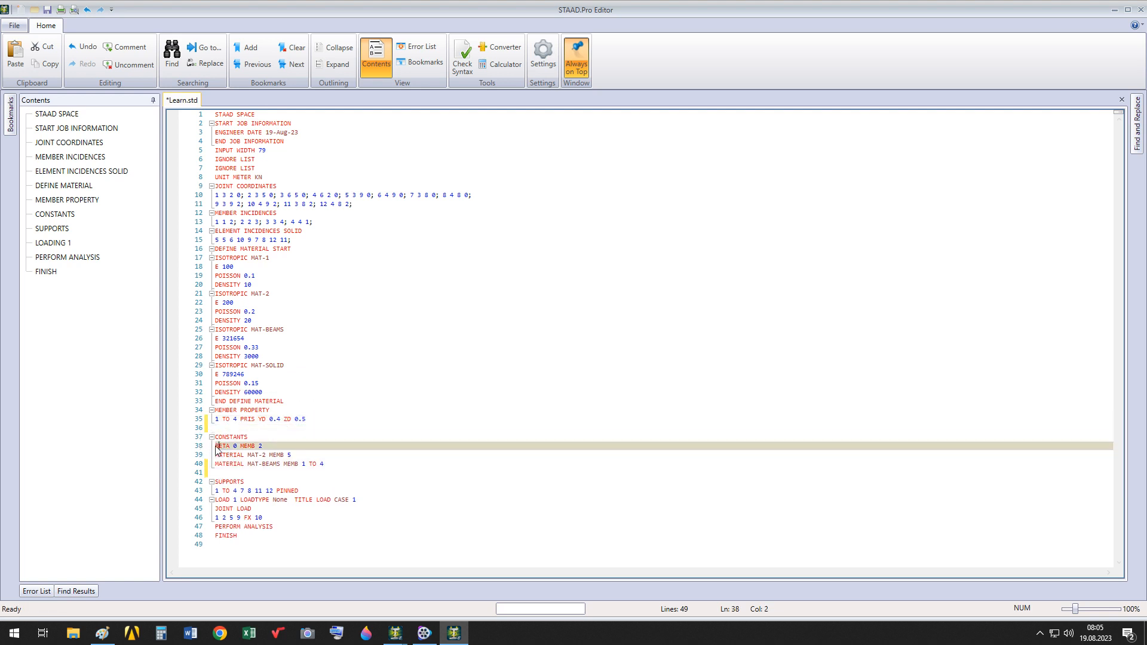
left_click_drag(217, 446, 279, 446)
key("Delete")
key("Delete")
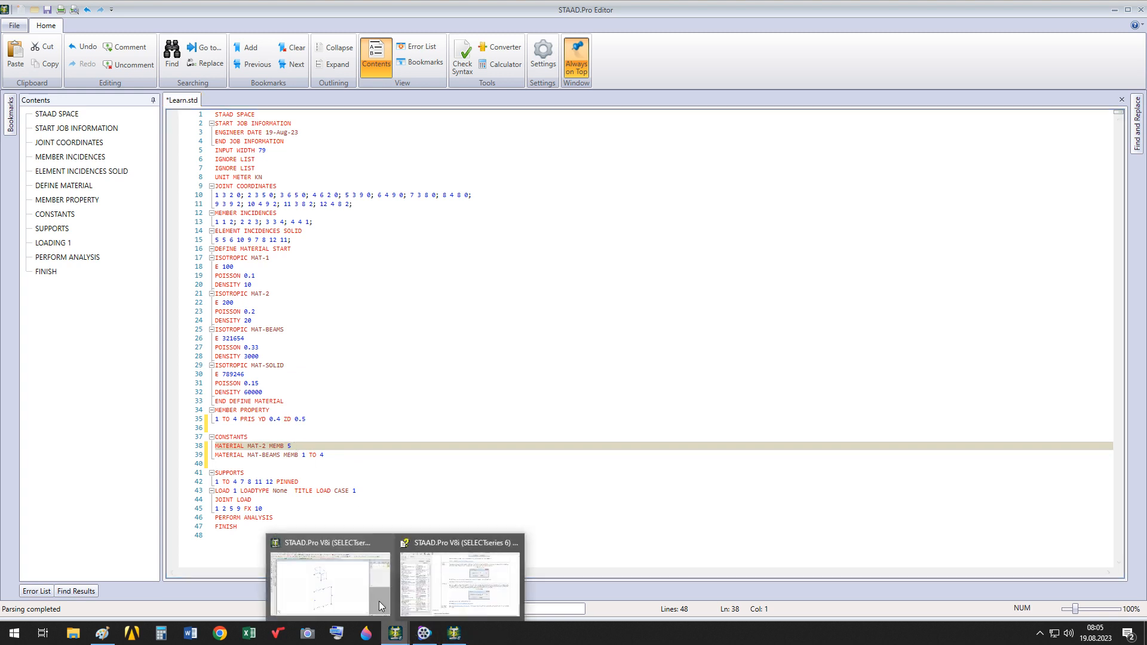
left_click(347, 600)
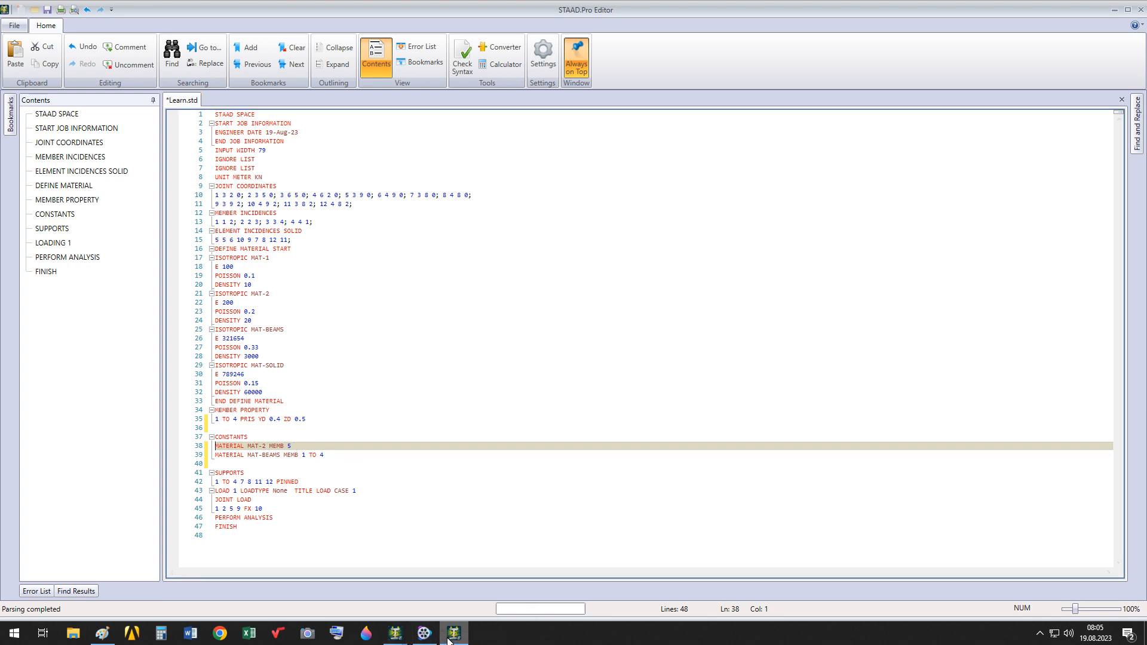
mouse_move(395, 633)
left_click(339, 583)
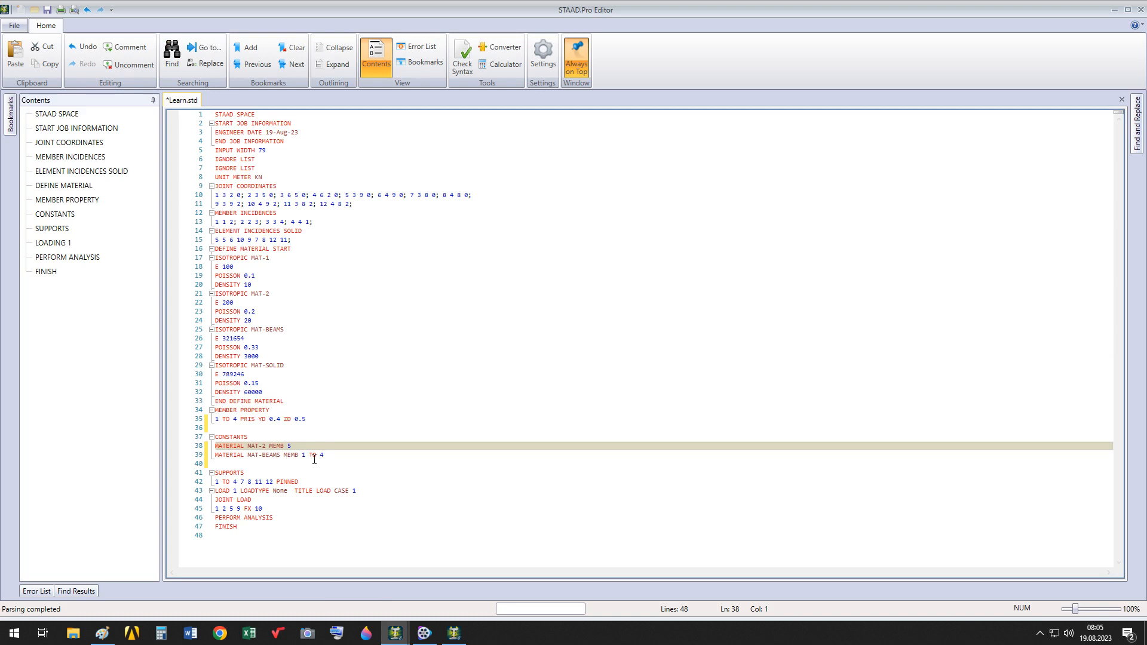
- Change the material assigned to MEMB 5 to MAT-SOLID and insert a blank line after END DEFINE MATERIAL
left_click(266, 447)
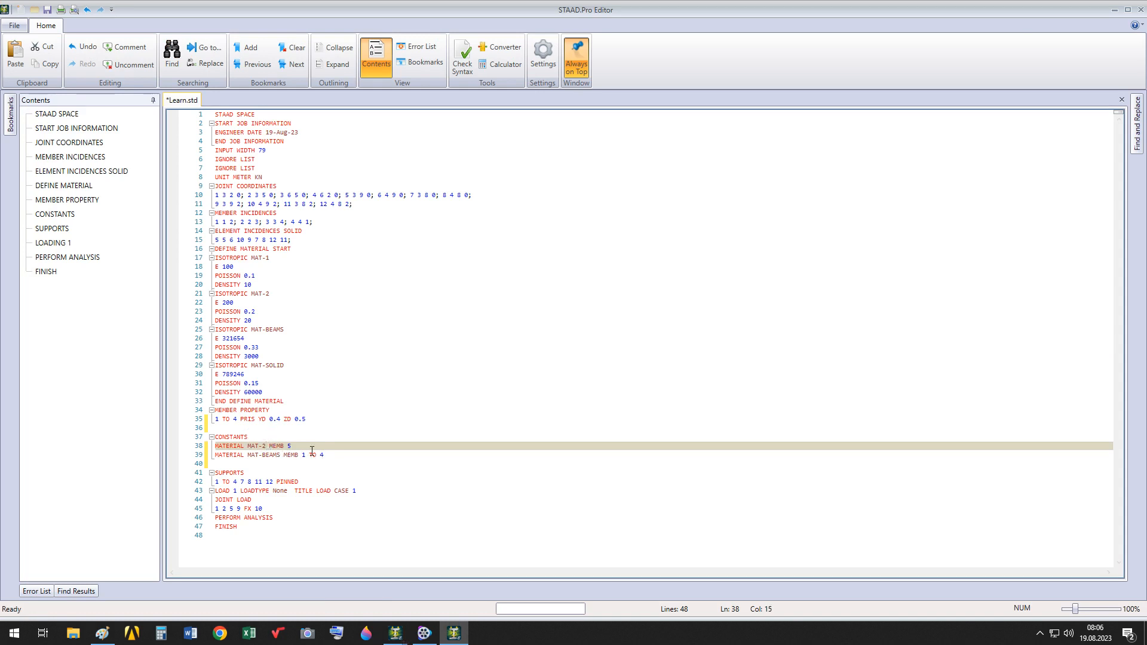
key("BackSpace")
type("SOLID")
left_click(306, 447)
left_click(307, 397)
key("Return")
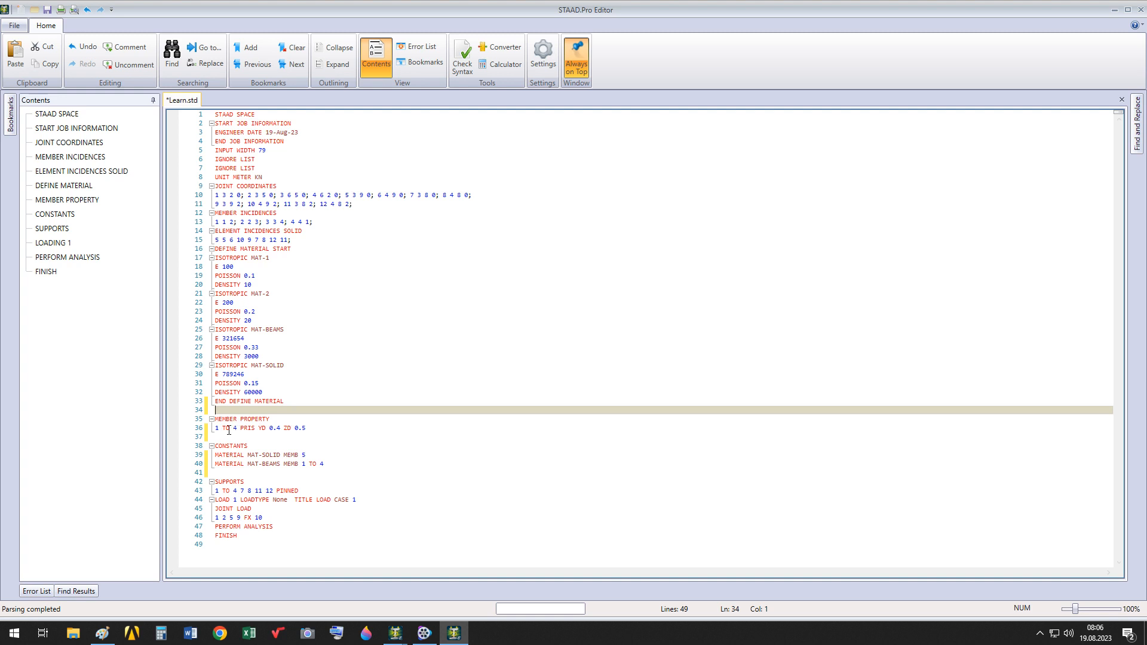
- Review the prismatic section line for members 1 to 4 and the MAT-SOLID and MAT-BEAMS assignment lines
left_click(217, 428)
left_click_drag(217, 428, 319, 428)
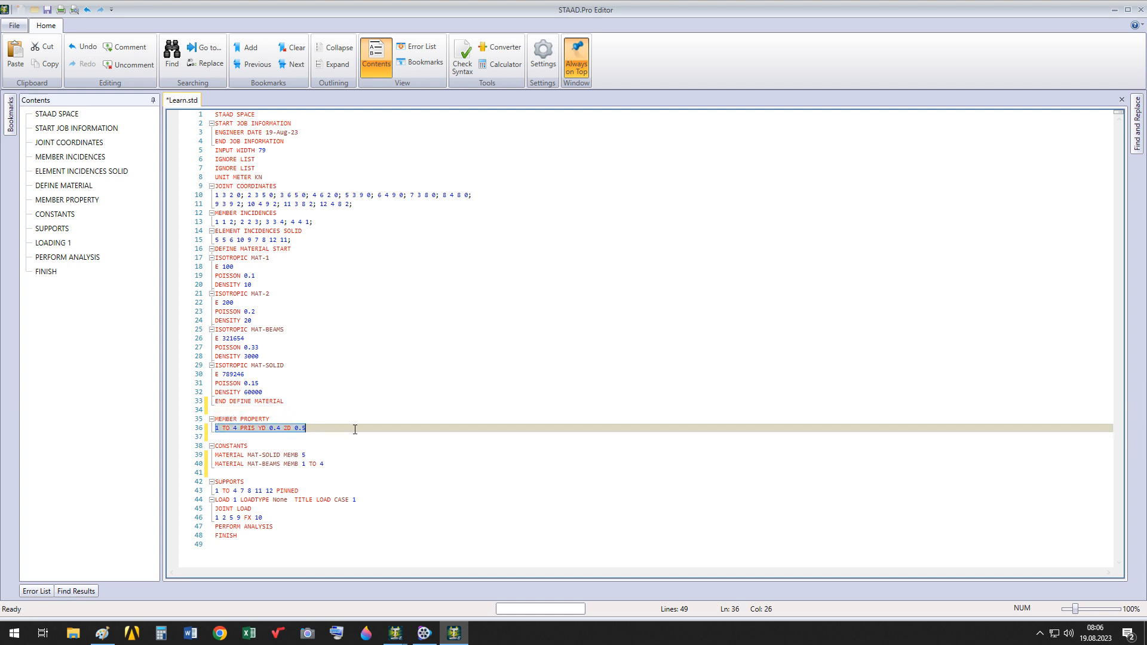
left_click(256, 456)
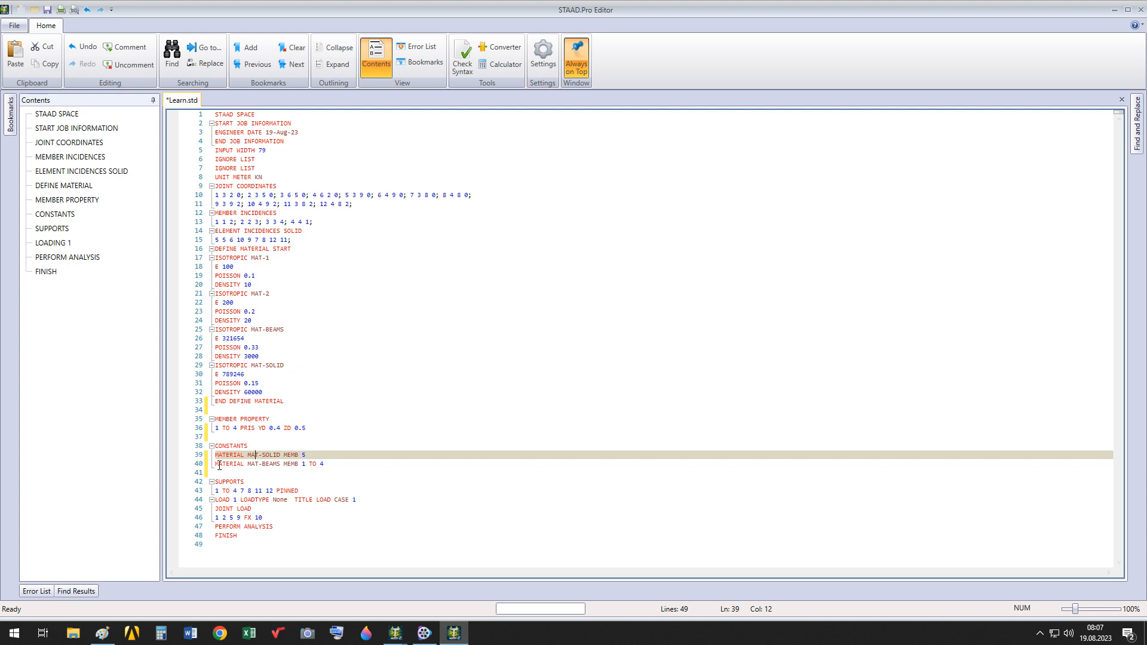
left_click_drag(219, 464, 337, 465)
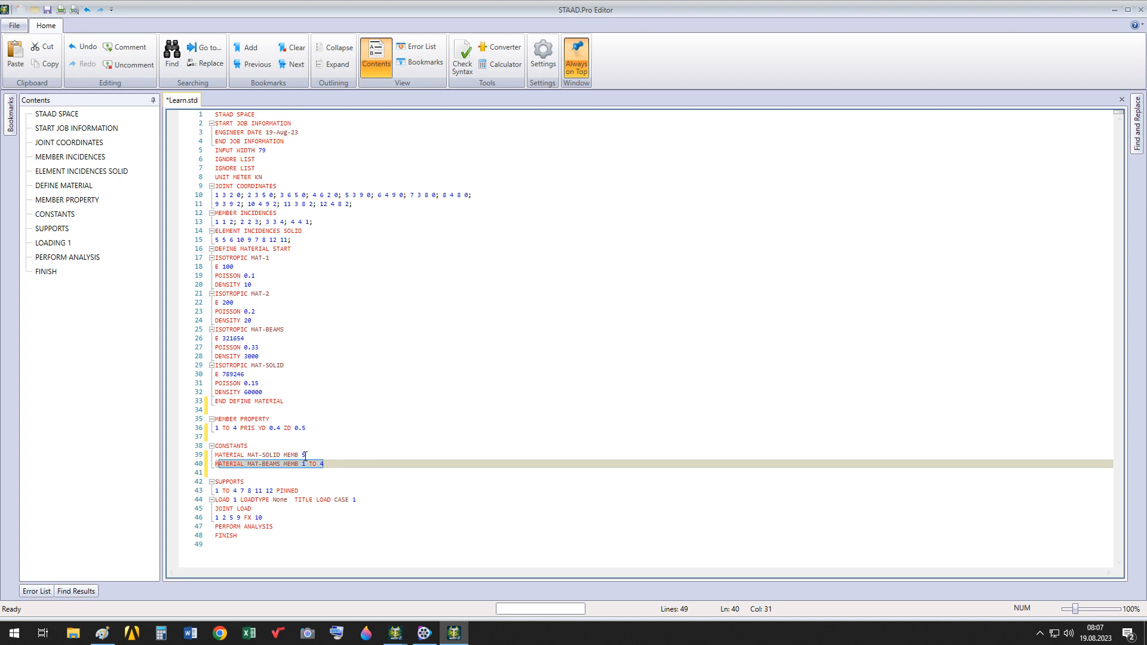
left_click_drag(216, 454, 311, 456)
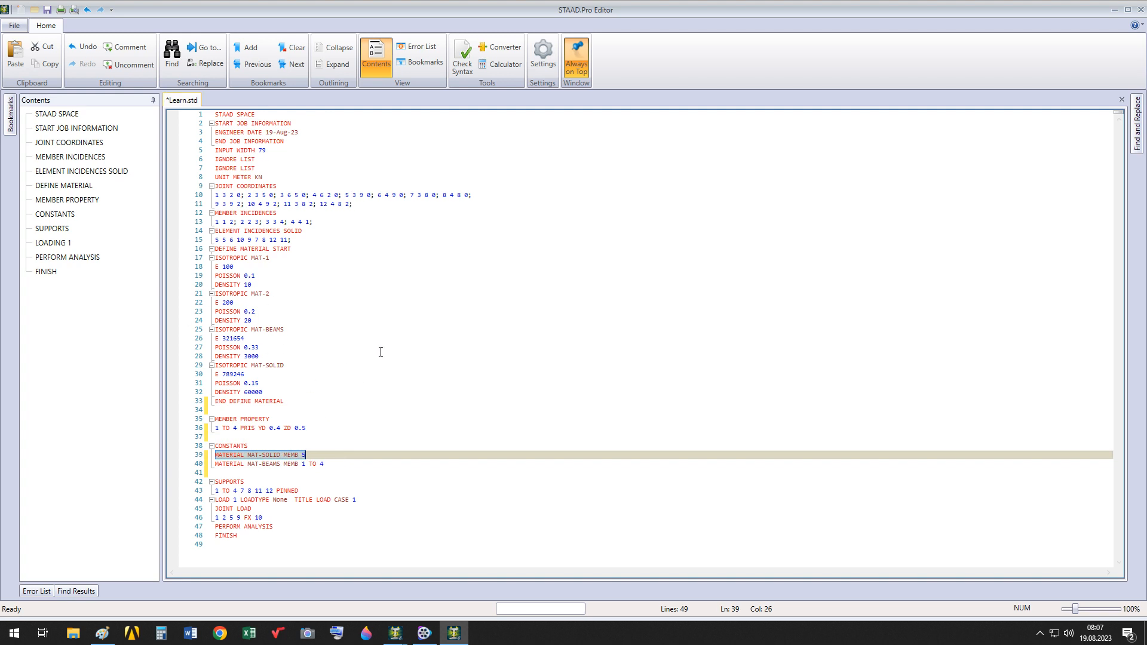
- Save the edited command file and close the editor to return to the model
left_click(47, 11)
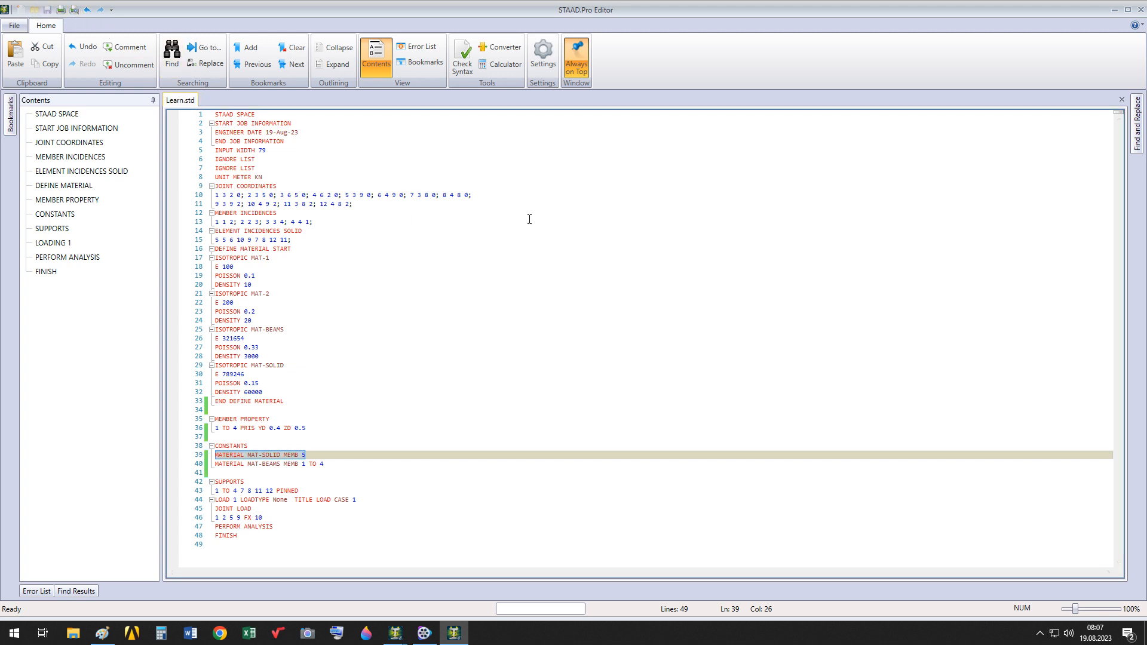
left_click(1139, 10)
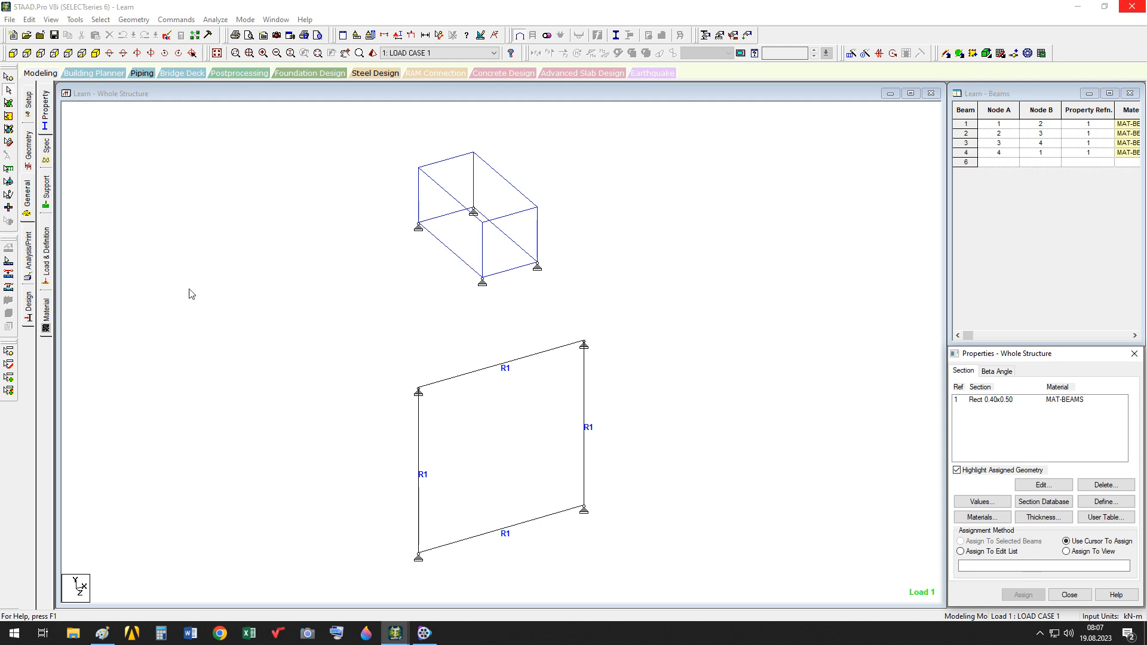
- Open the model specifications and examine the beam release options, without adding a member specification
left_click(48, 119)
left_click(46, 146)
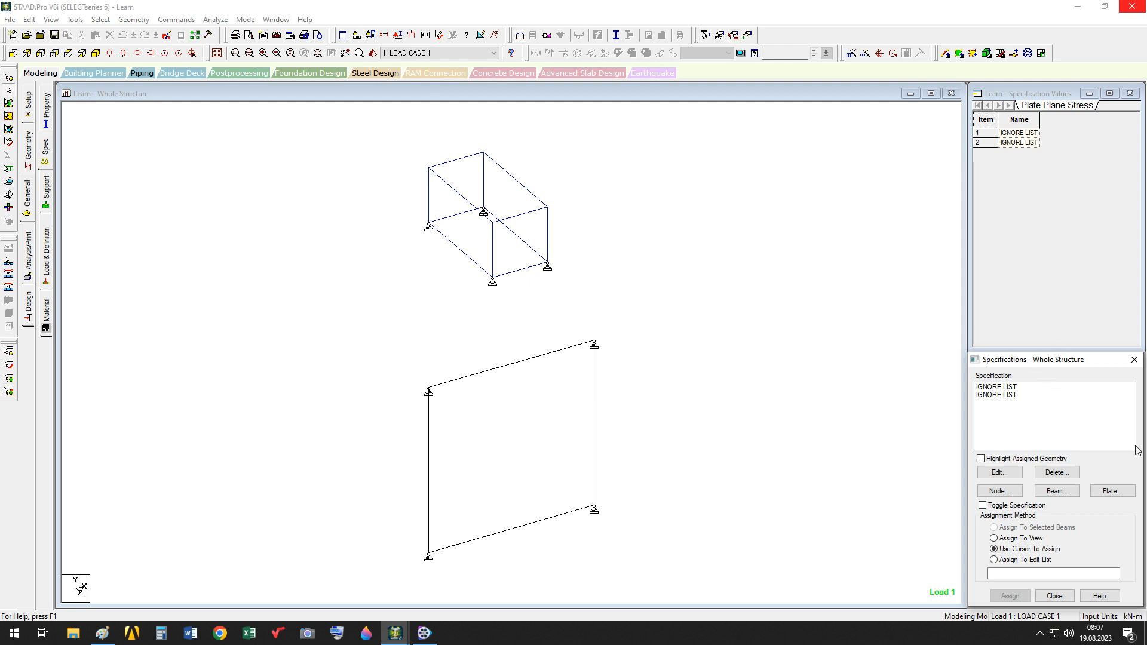
left_click(1055, 491)
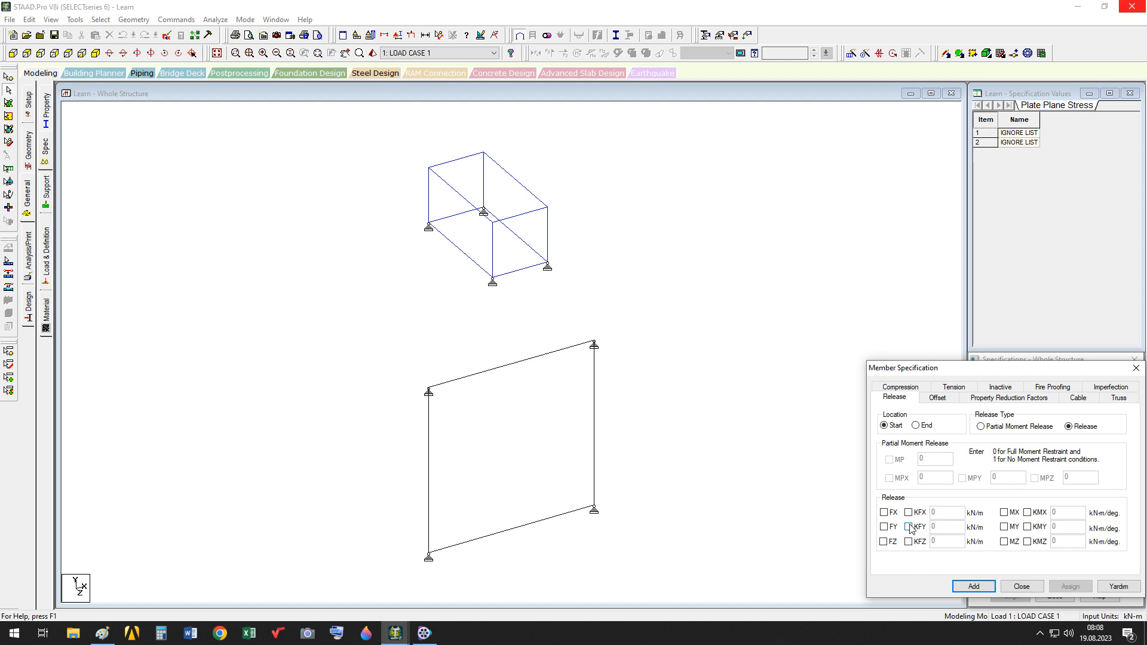
left_click(1022, 588)
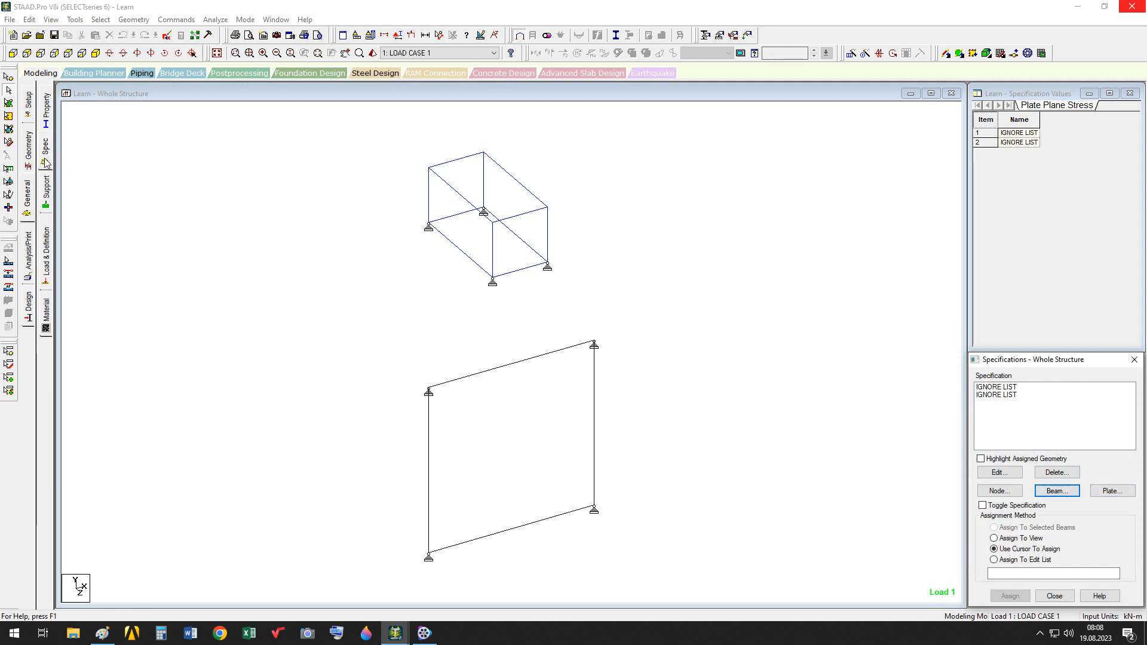
- View the supports assigned to the whole structure and open the load definitions
left_click(48, 193)
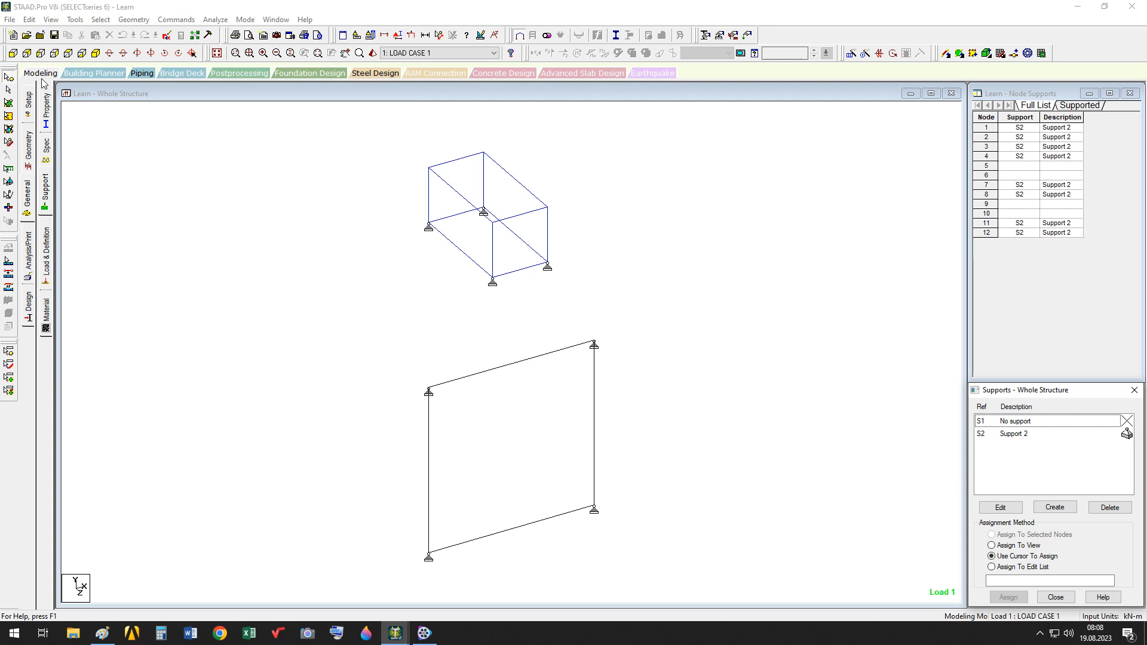
left_click(52, 263)
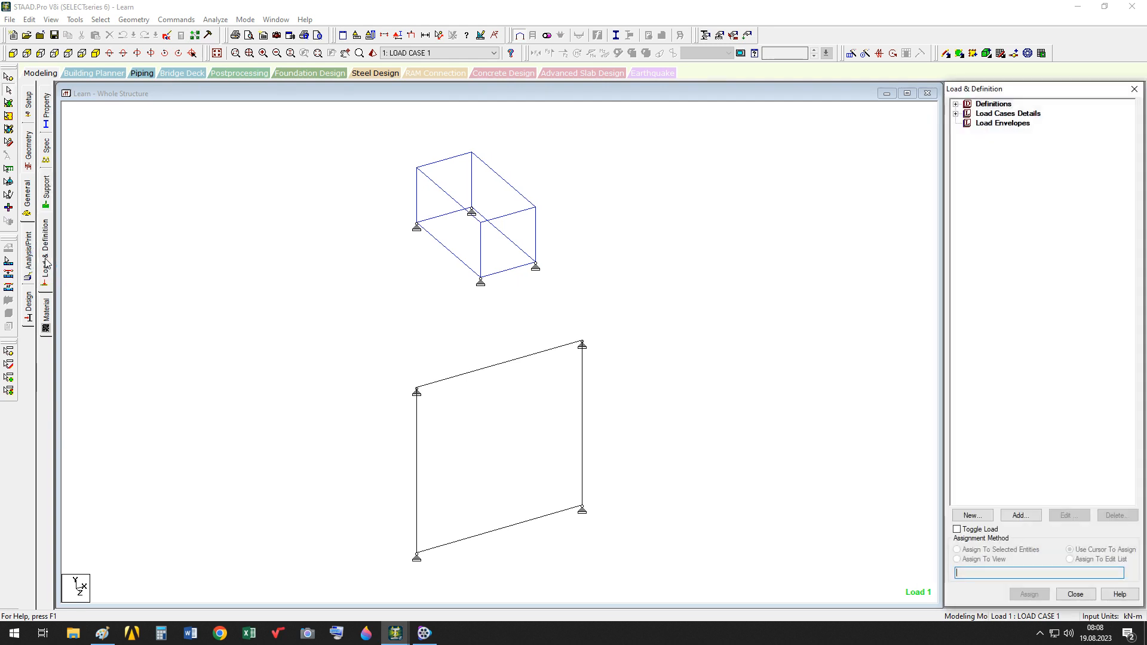
- Expand load case 1 in the load case details and check the loading types available for a new primary case, without adding one
left_click(956, 114)
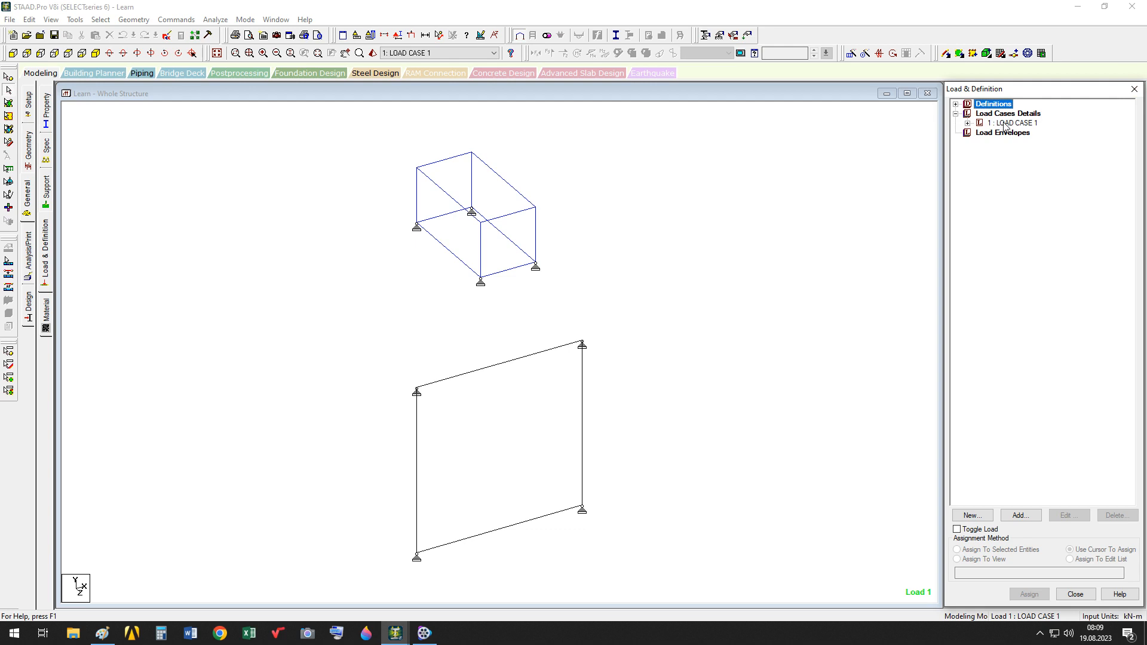
left_click(968, 124)
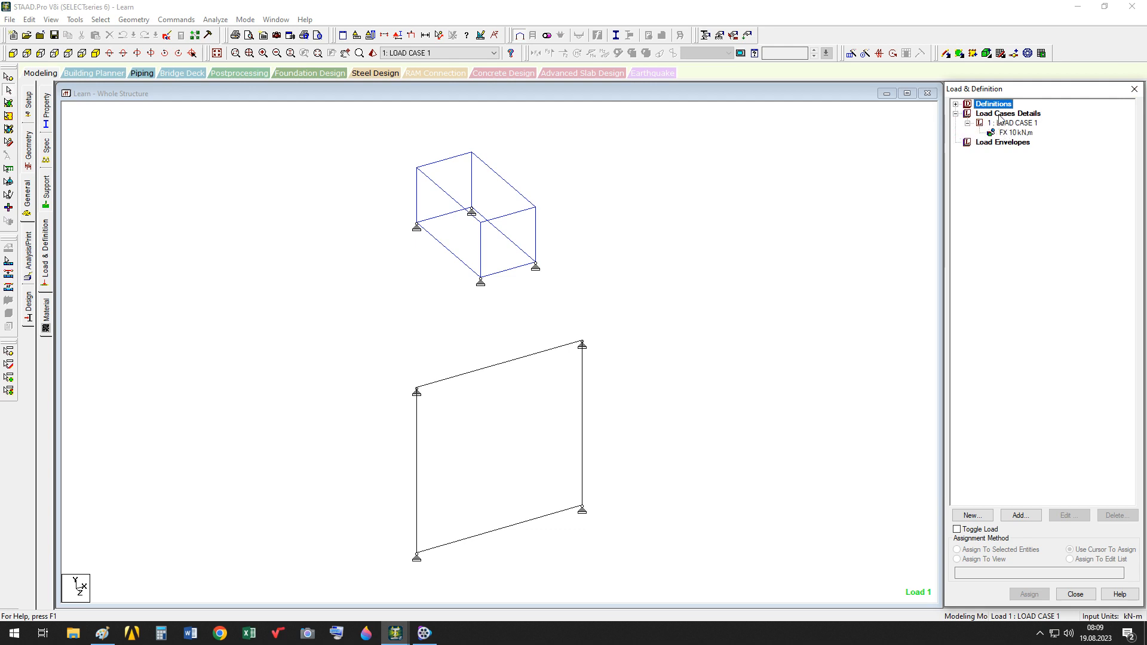
left_click(1001, 115)
left_click(1020, 515)
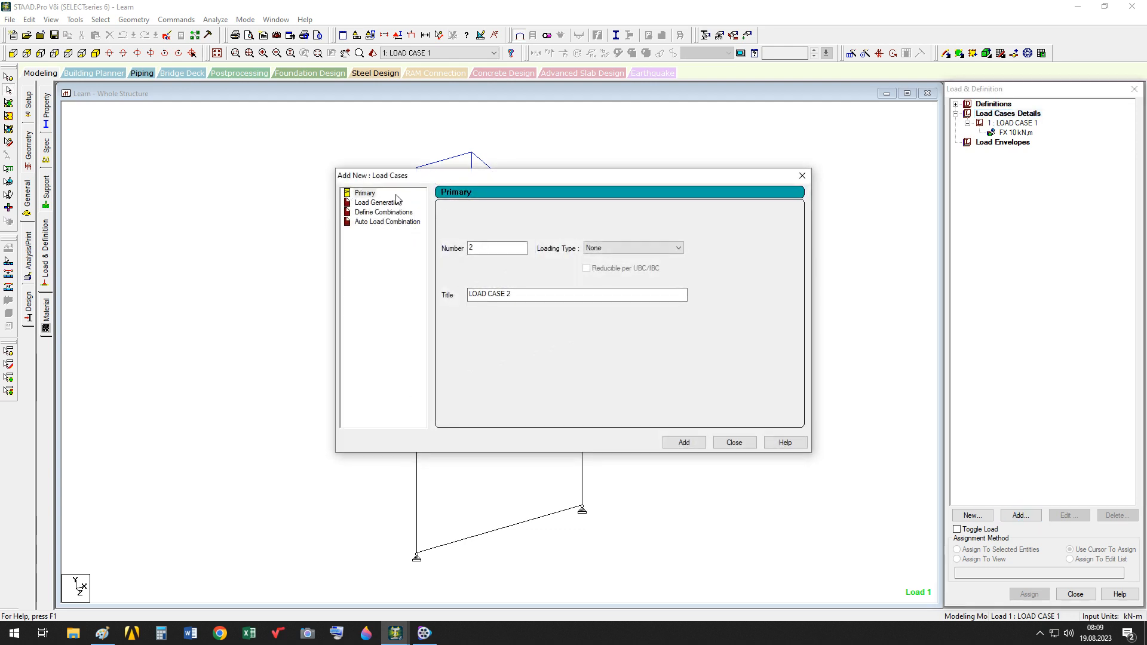
left_click(682, 247)
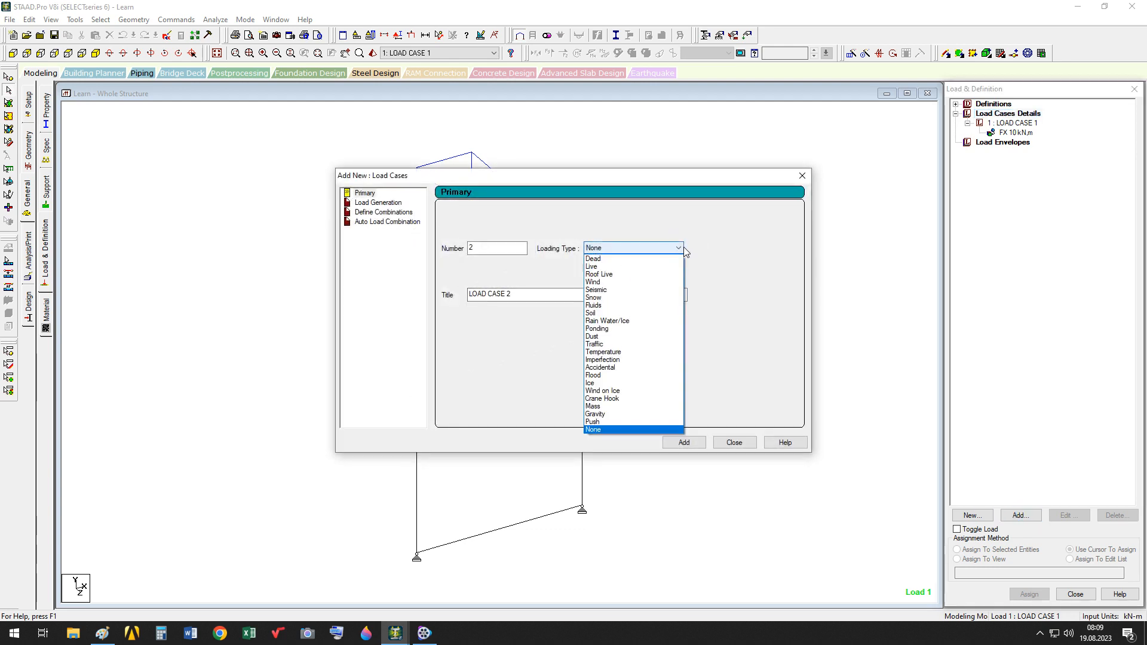
left_click(683, 247)
left_click(734, 442)
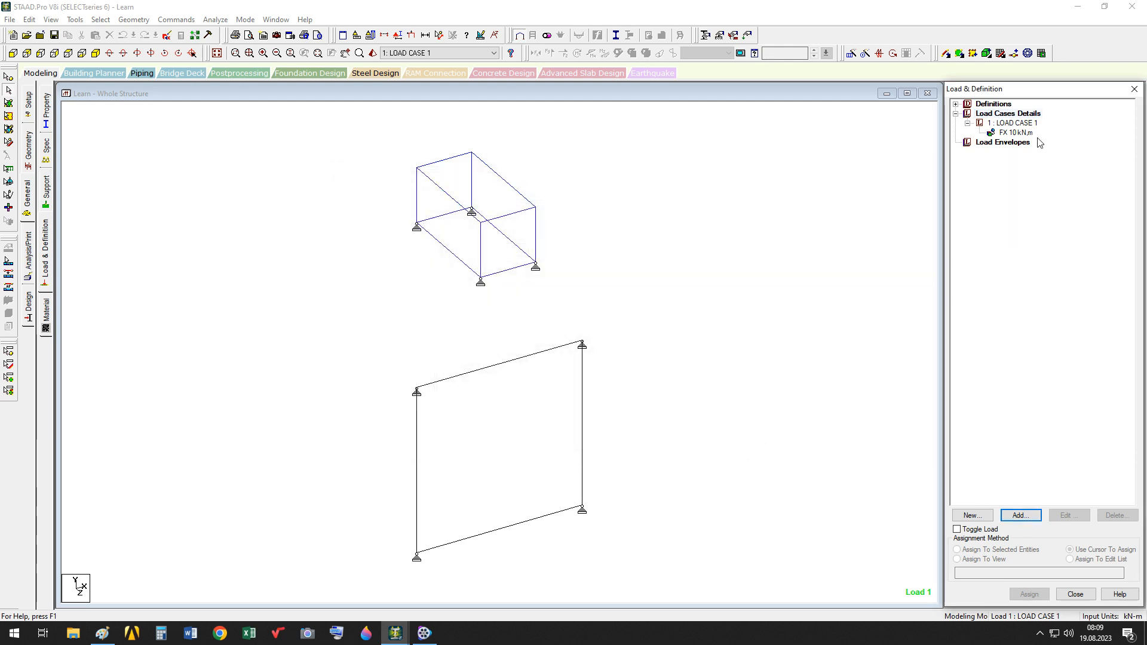
- Examine the member load and floor load options for LOAD CASE 1 without adding a load, and close the load definitions
left_click(1014, 123)
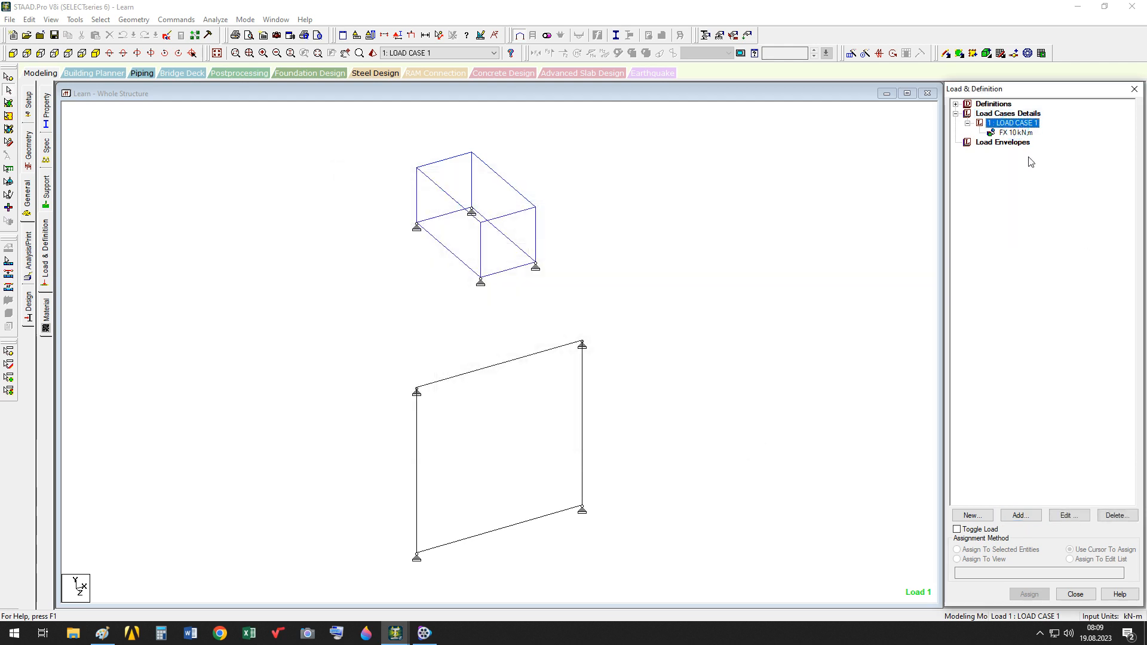
left_click(1021, 515)
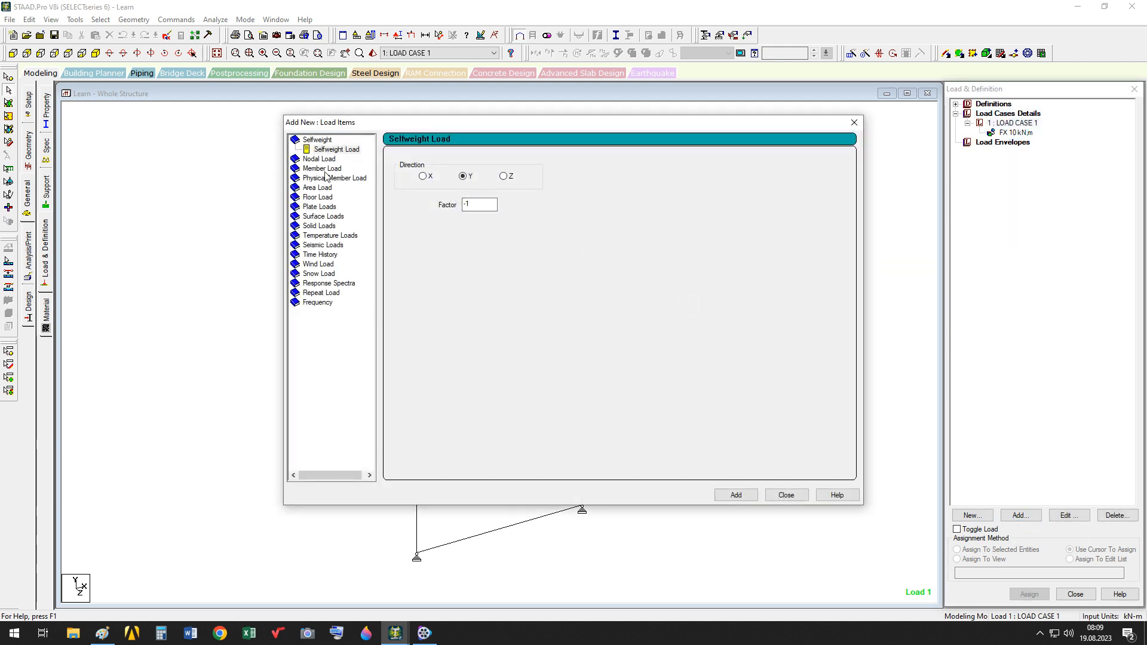
left_click(325, 171)
left_click(321, 277)
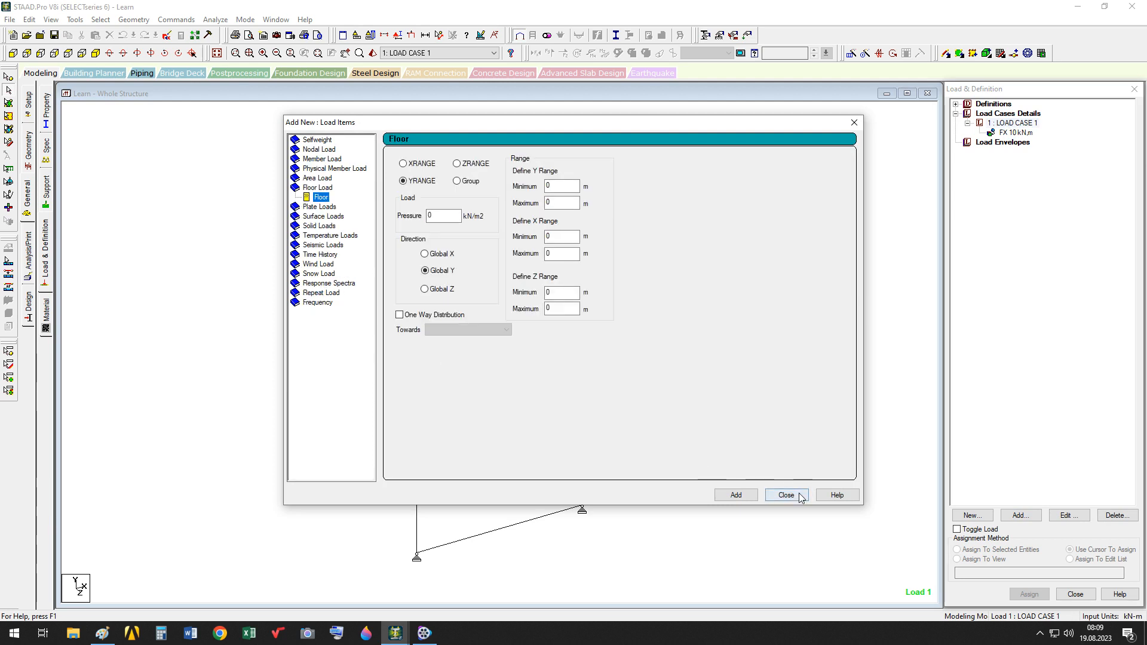
left_click(788, 496)
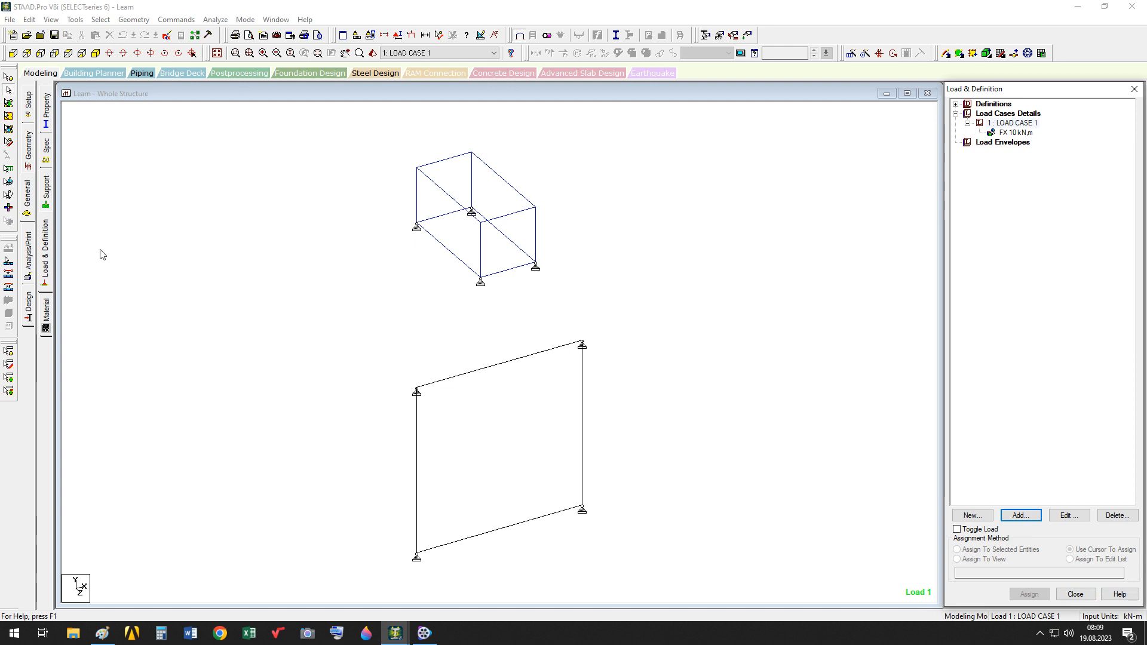
left_click(1087, 599)
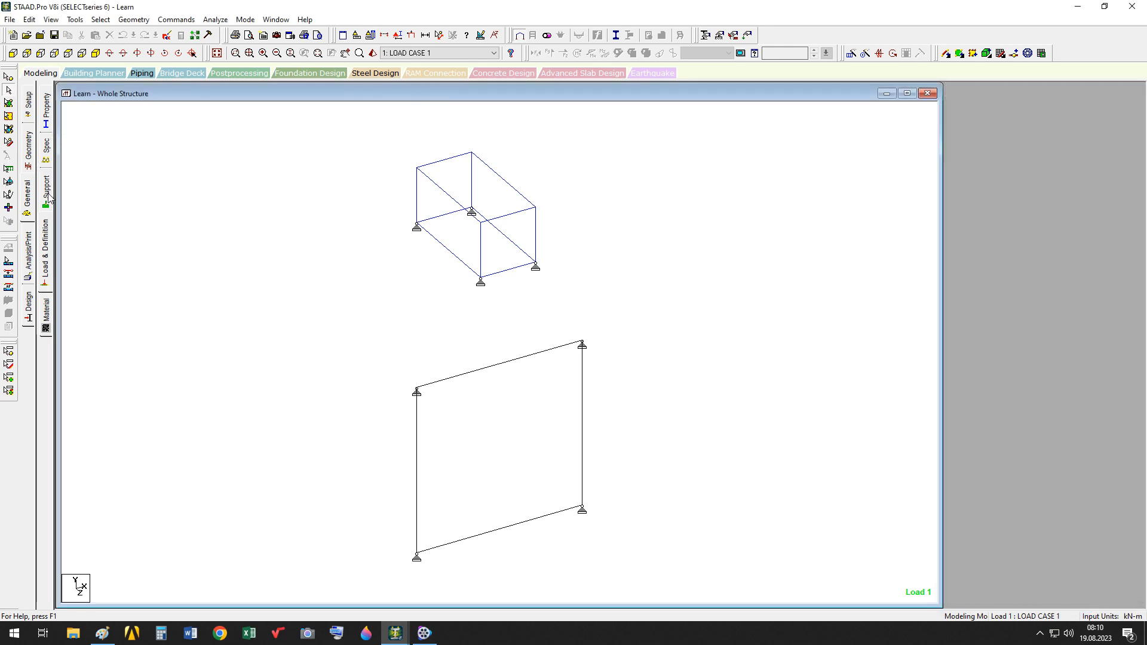
- Review the isotropic materials assigned to the whole structure and view the blank new-material form without creating a material
left_click(48, 250)
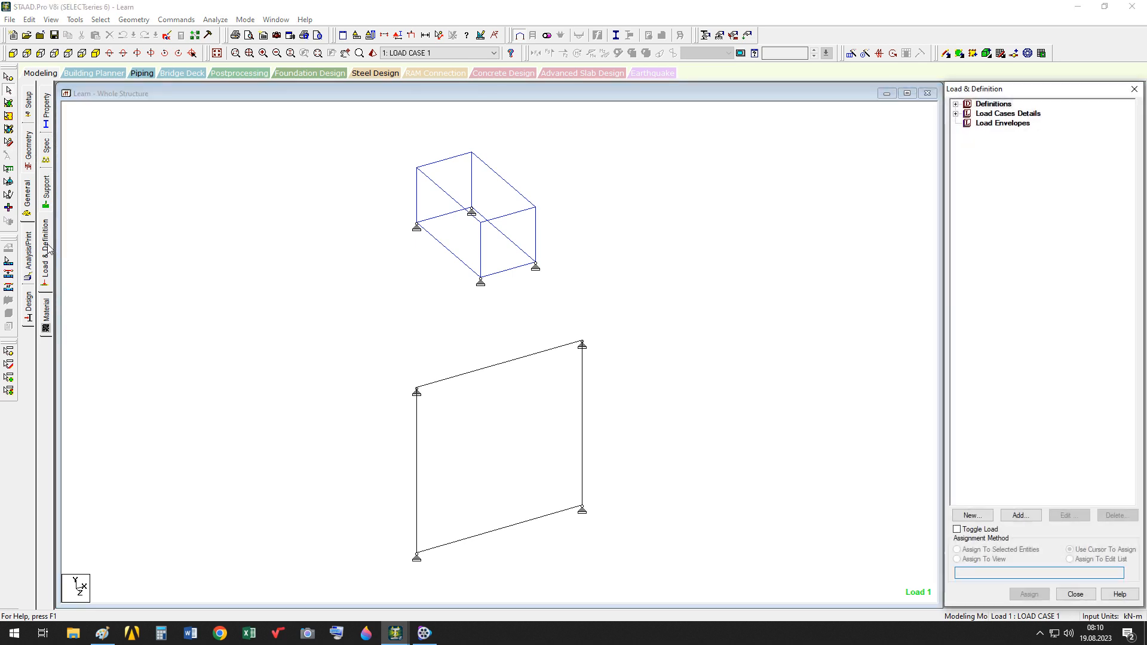
left_click(47, 310)
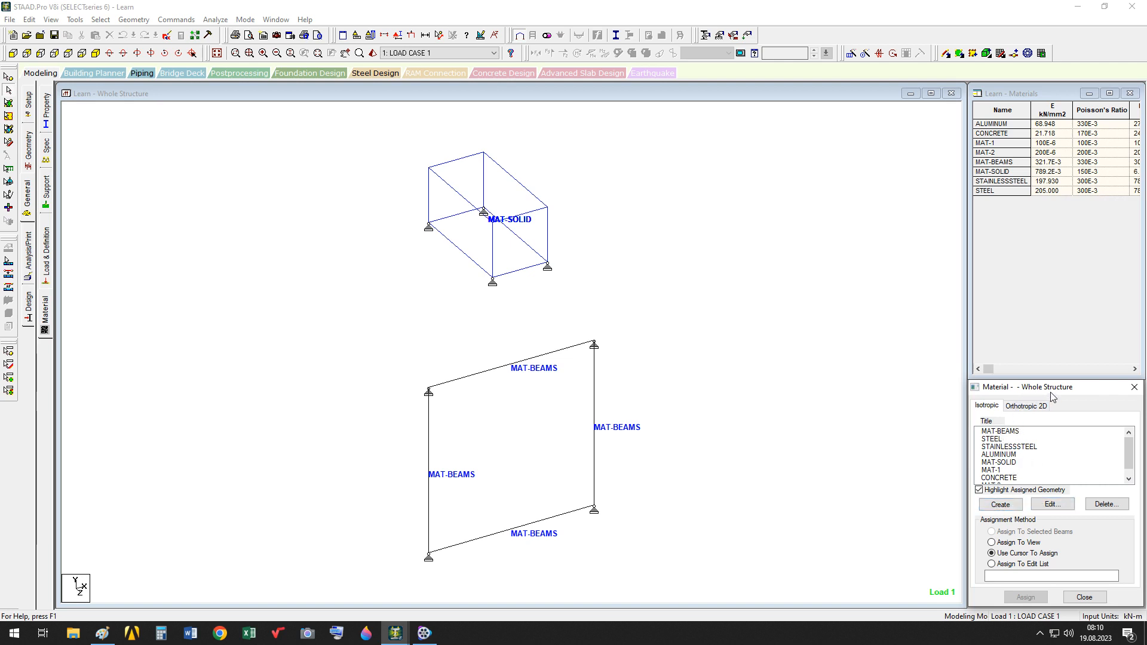
left_click(1130, 478)
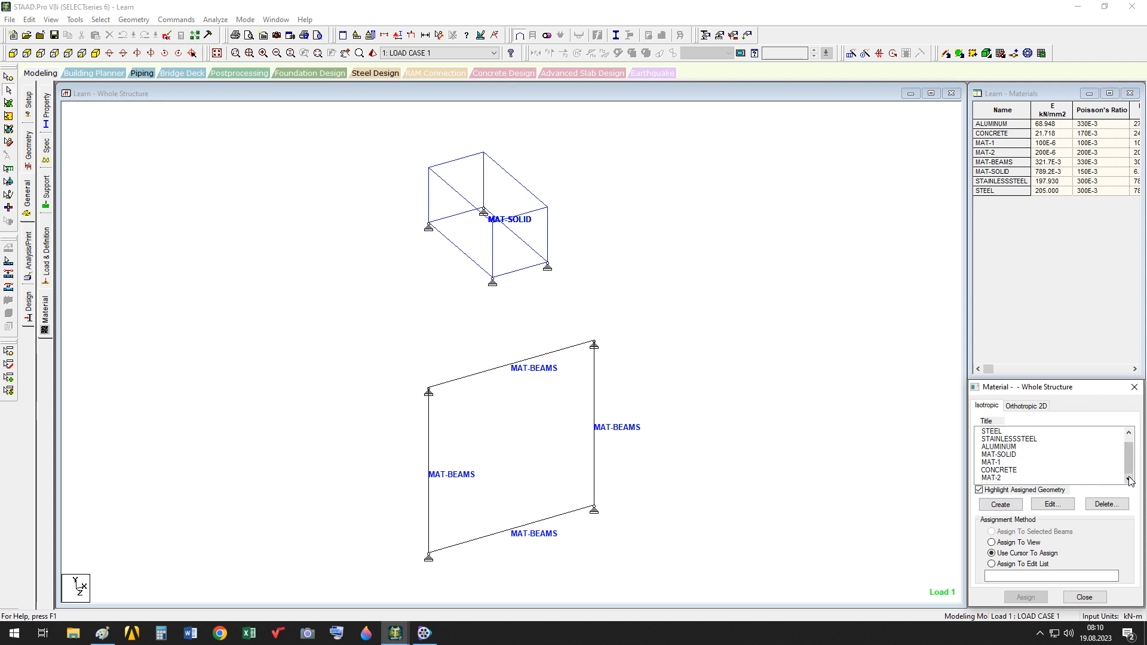
left_click(1129, 433)
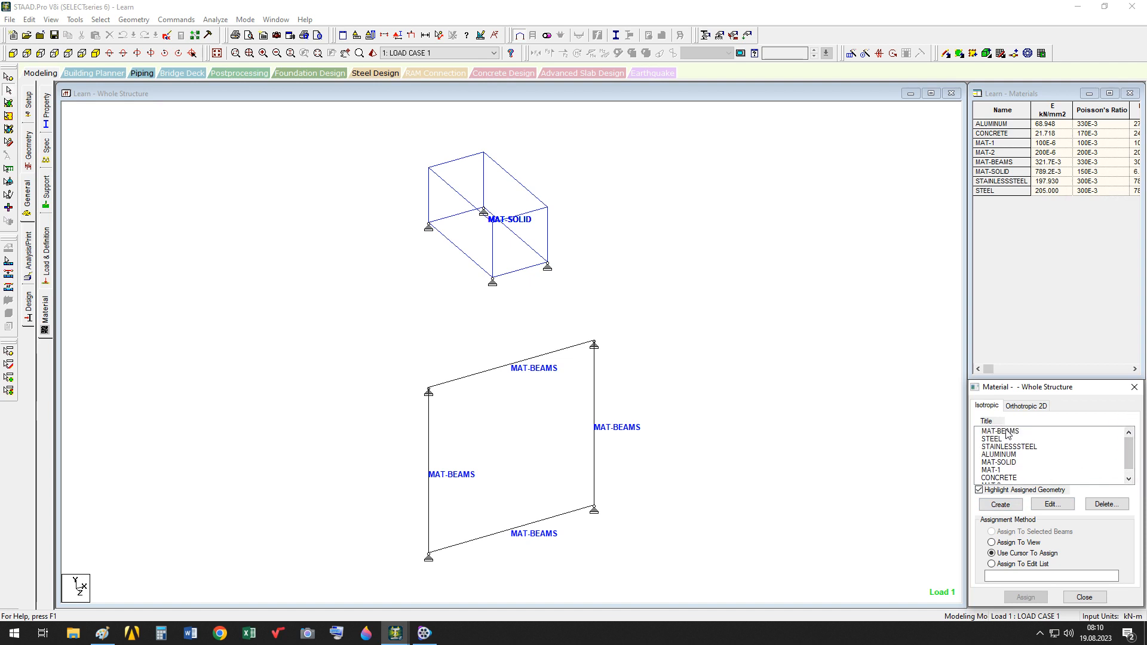
left_click(1011, 507)
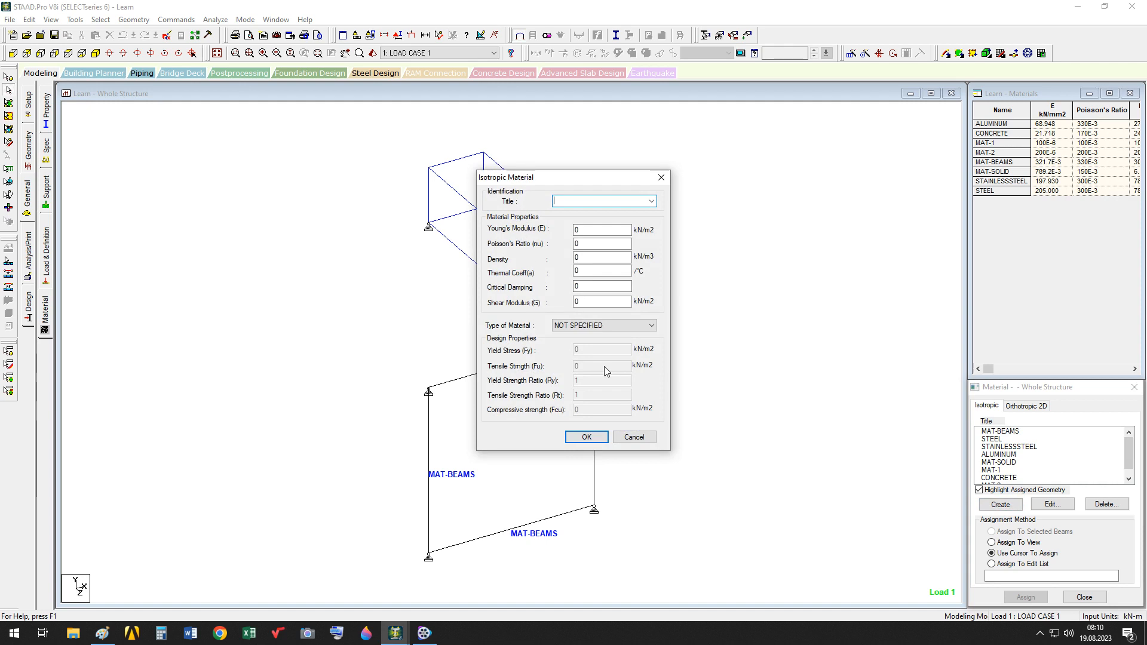
left_click(648, 436)
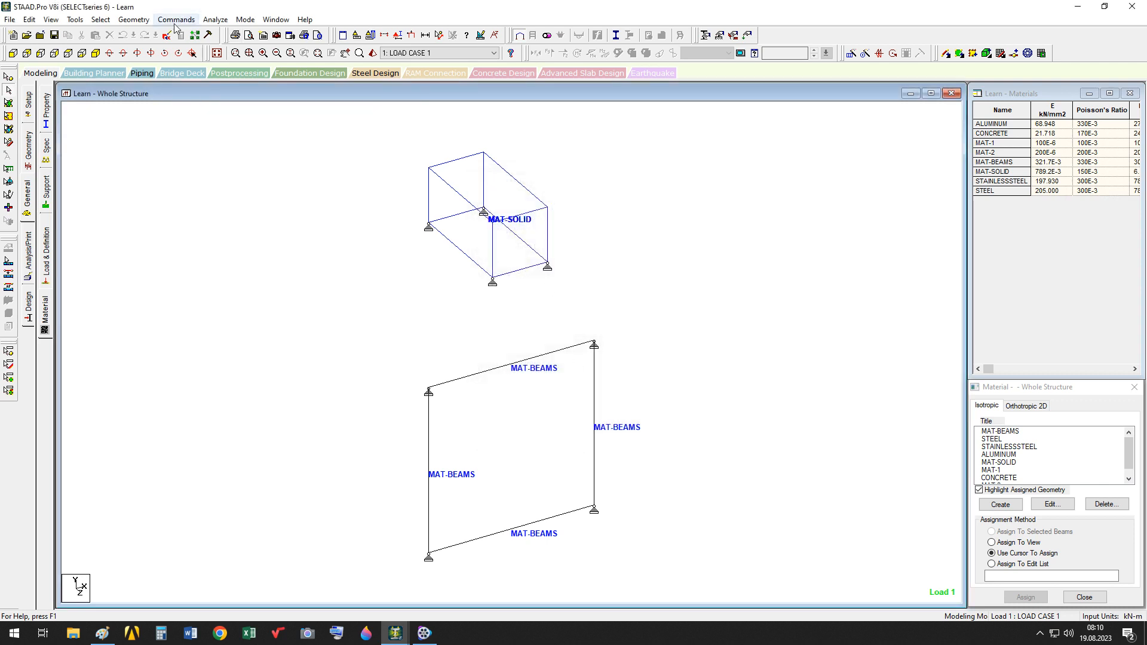
left_click(144, 21)
mouse_move(160, 75)
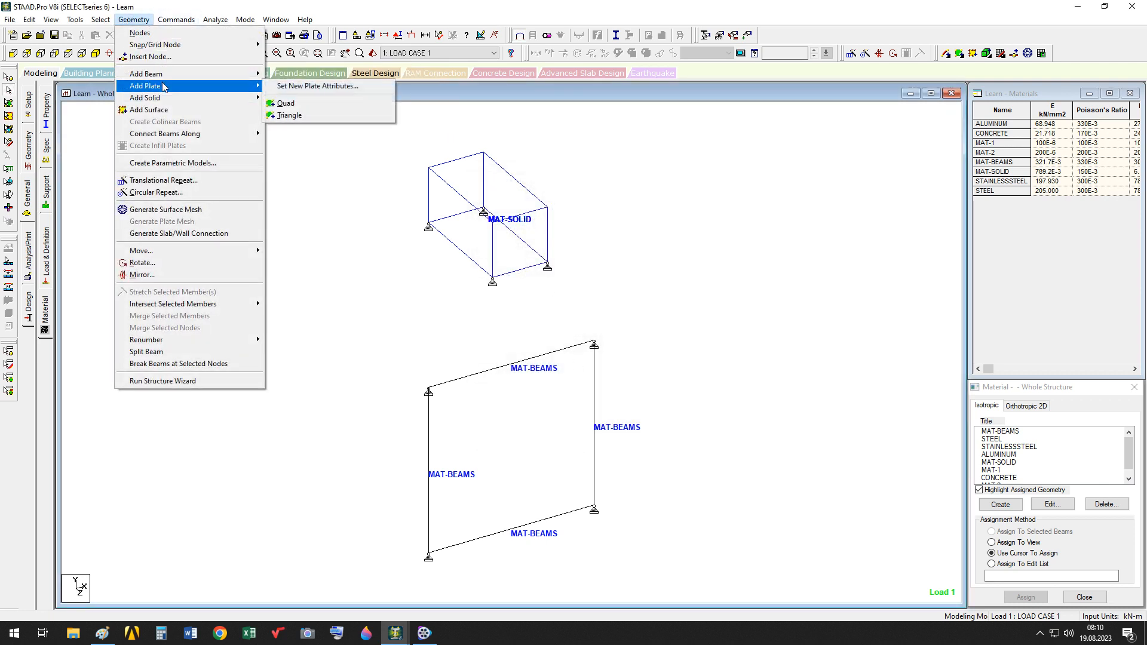
left_click(283, 10)
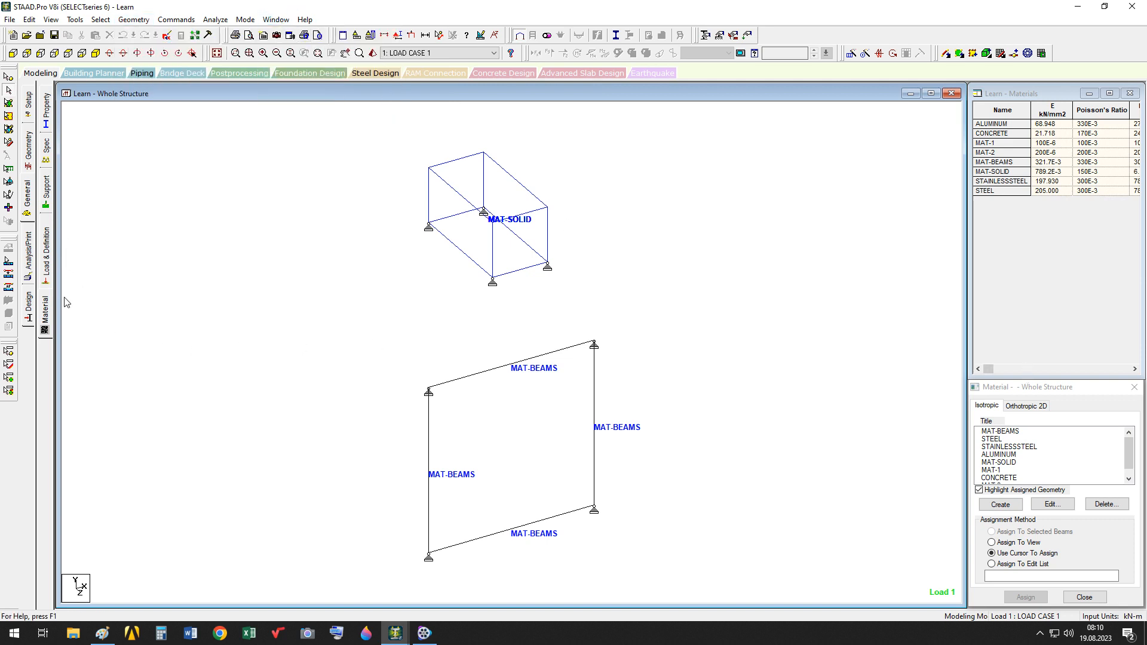
- Return to the materials page and check the fields required for a new isotropic material, discarding the form
left_click(46, 314)
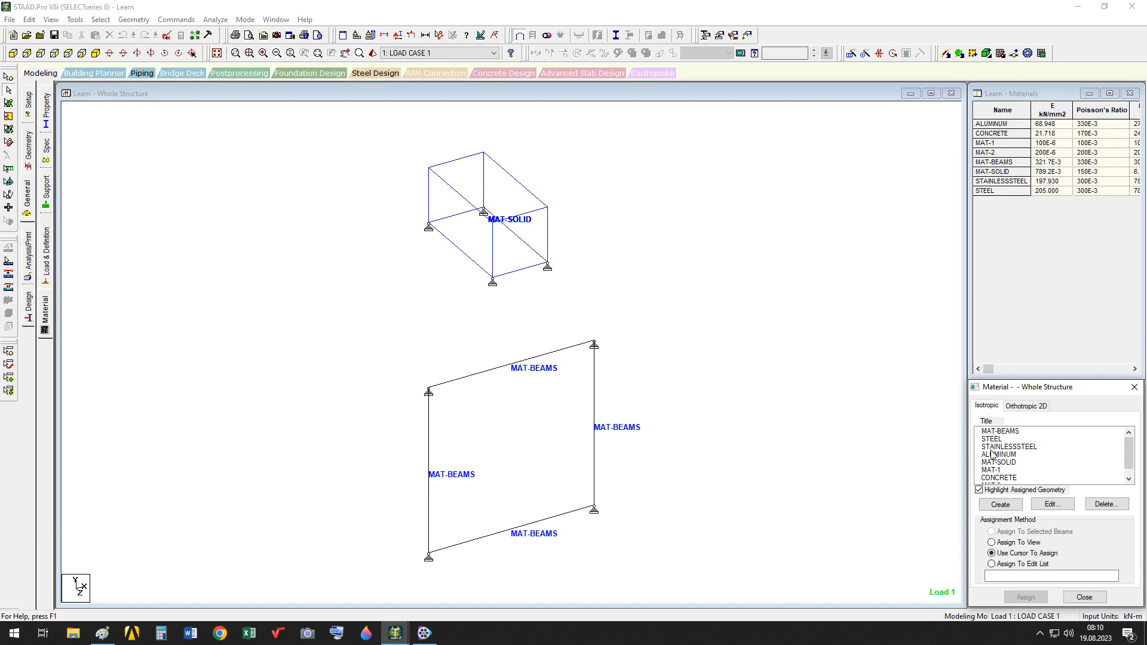
left_click(1003, 506)
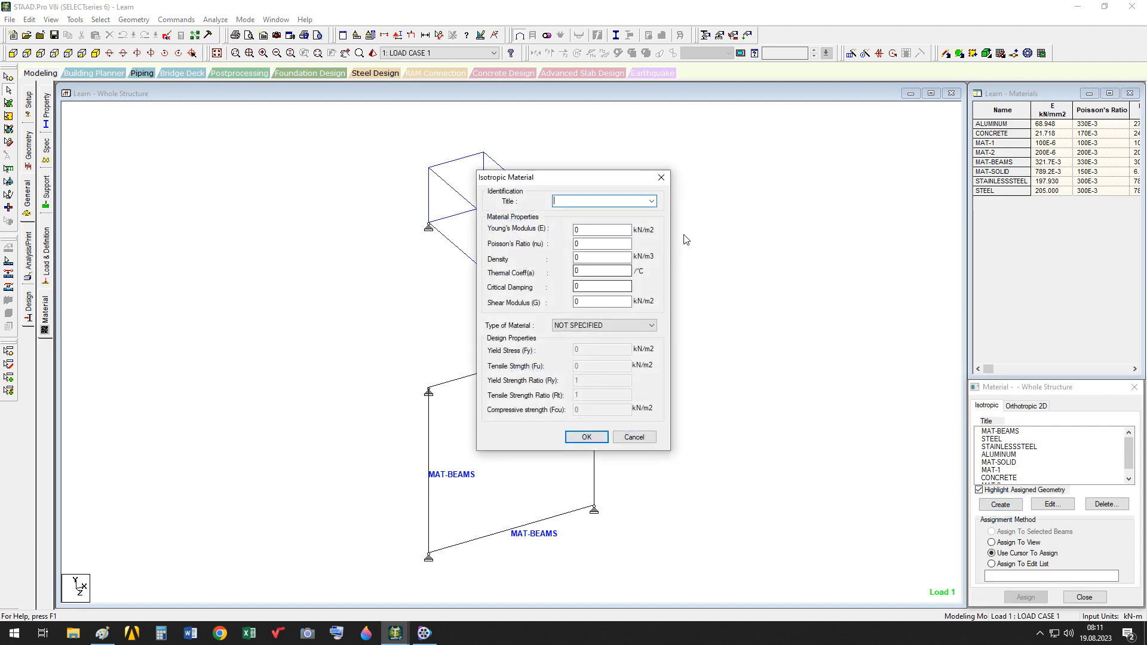
left_click(636, 437)
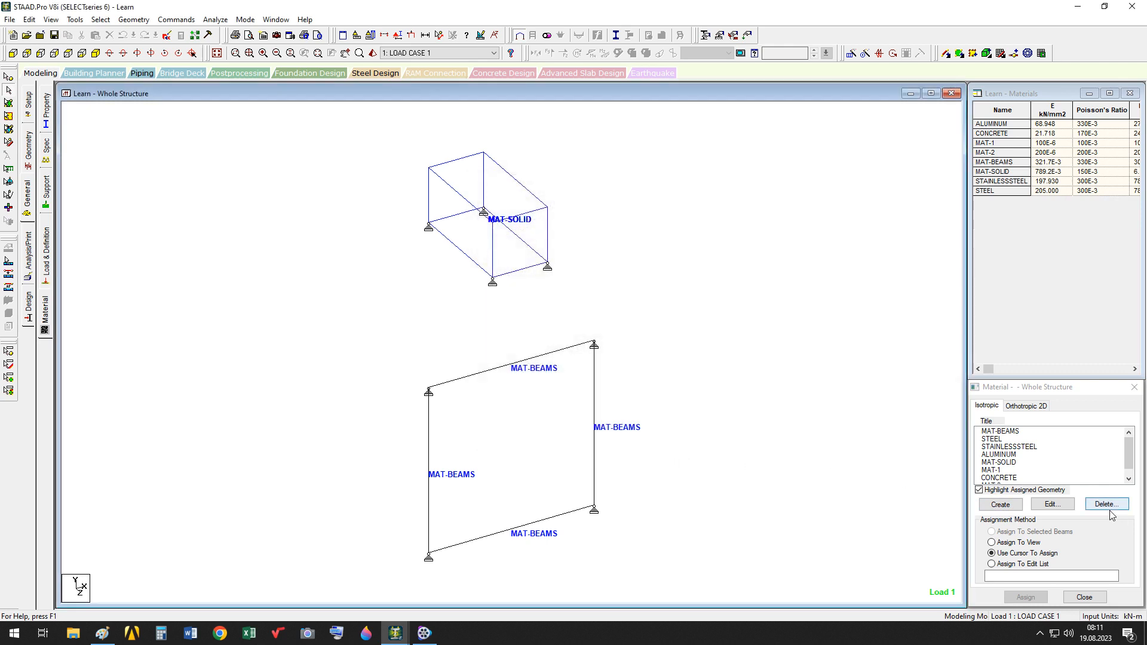
- Inspect the isotropic properties of MAT-BEAMS and STEEL without changing either material
left_click(1055, 504)
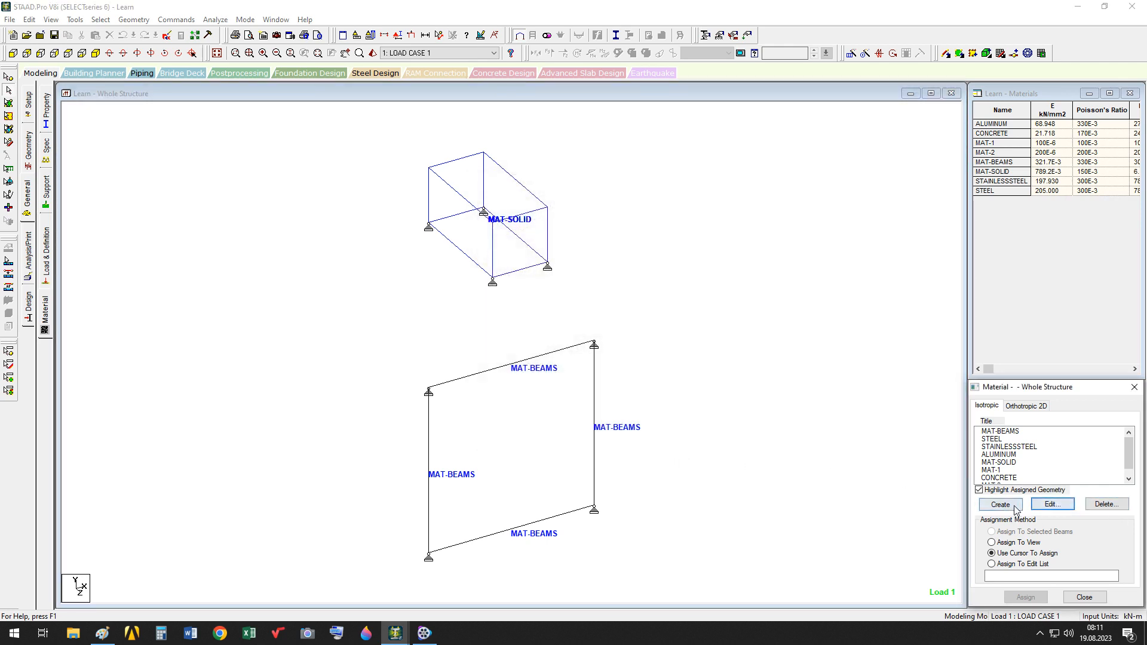
left_click(1008, 432)
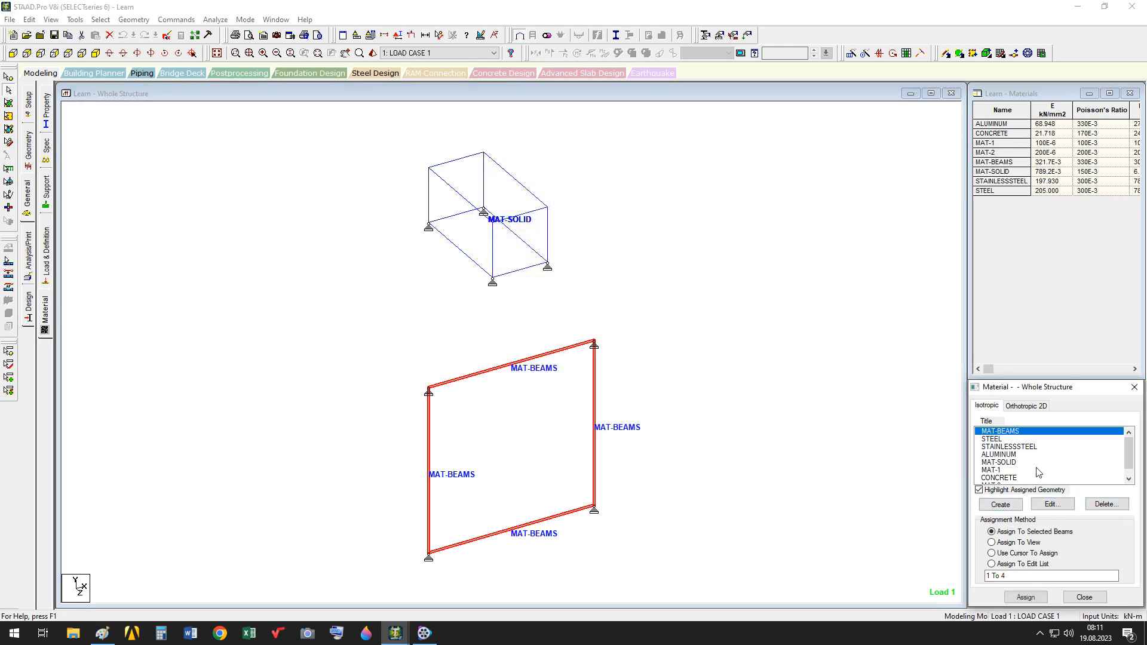
left_click(1053, 504)
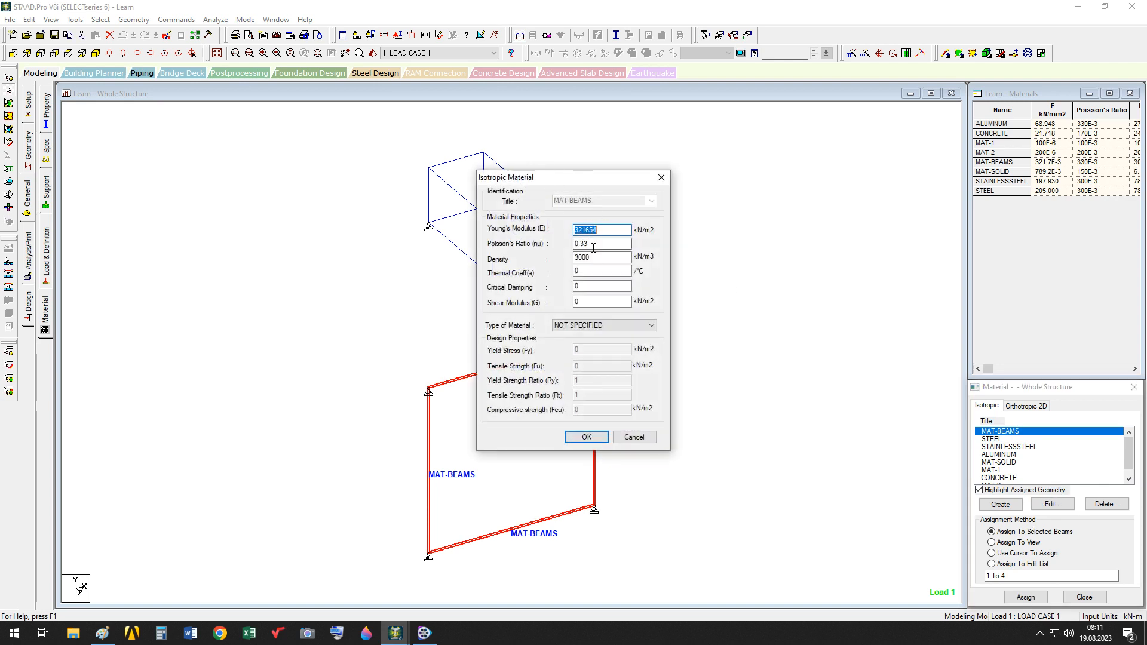
left_click(635, 436)
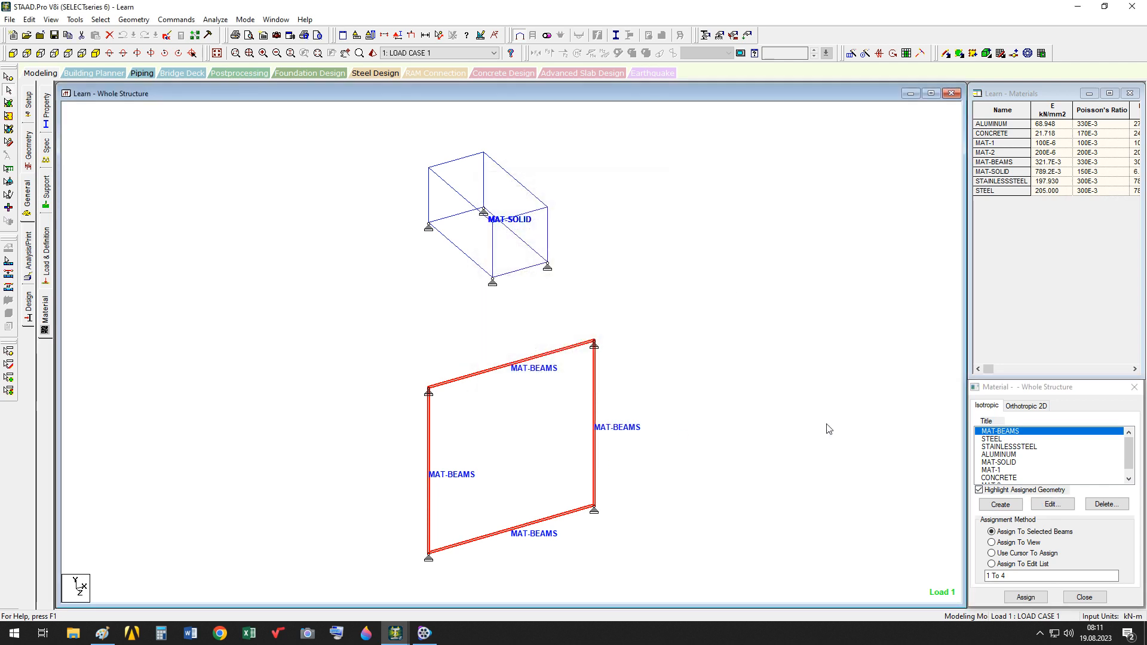
left_click(993, 439)
left_click(1054, 504)
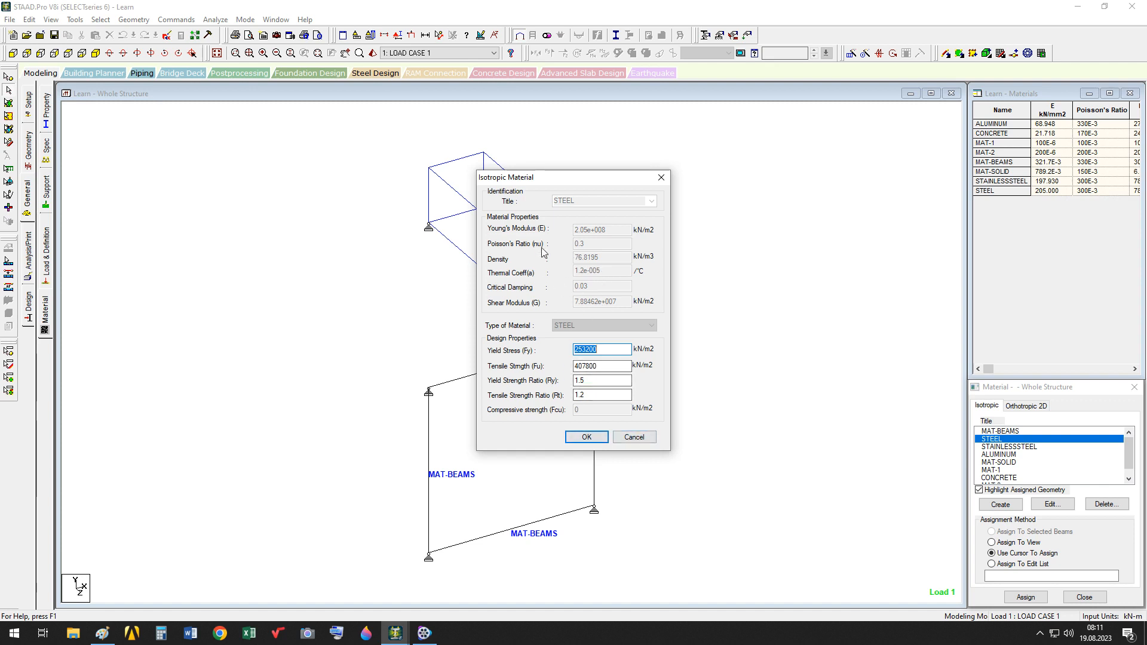
left_click(634, 438)
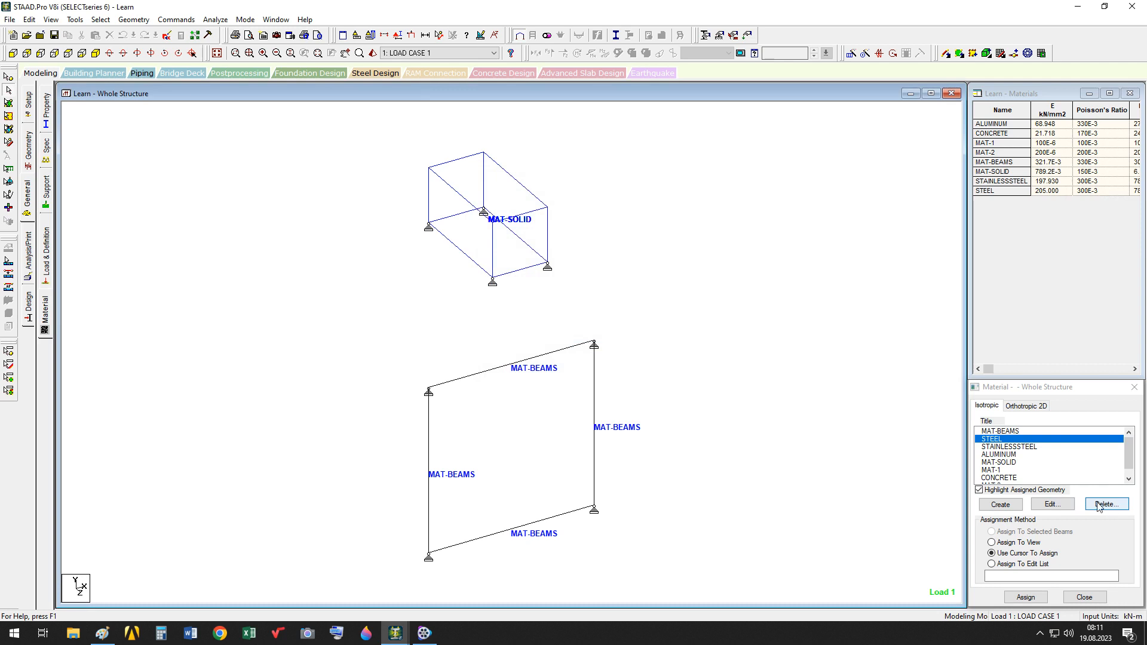
- Delete the unused materials MAT-1 and MAT-2 from the isotropic material list
mouse_move(1129, 453)
left_mouse_down()
mouse_move(1129, 472)
mouse_move(1129, 450)
left_mouse_up()
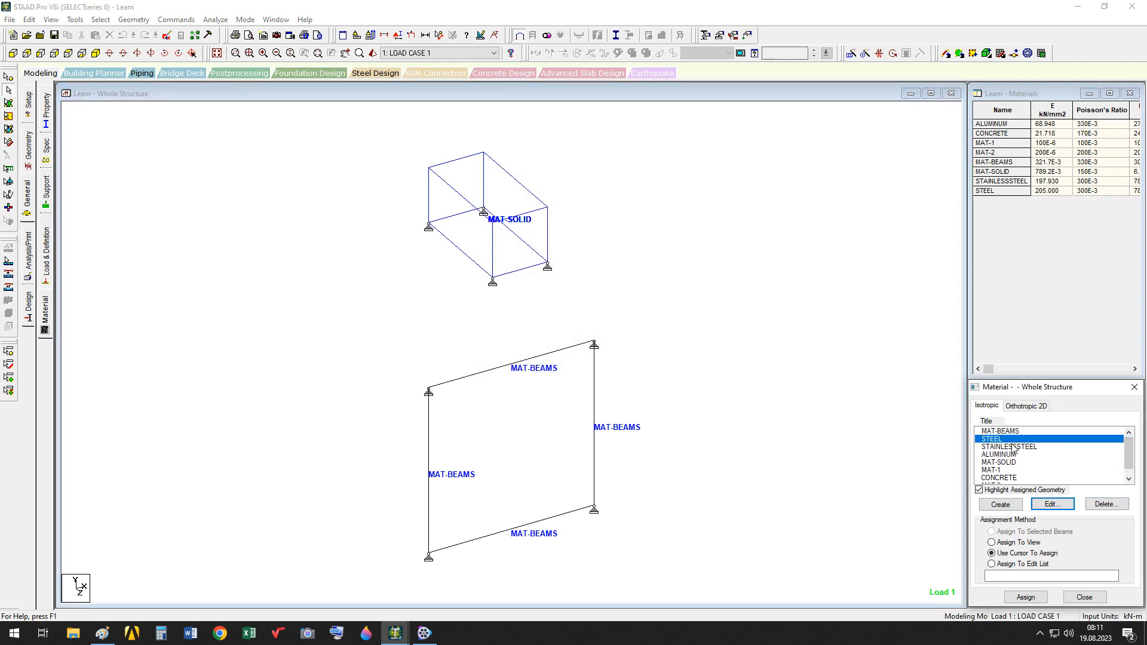
left_click(994, 472)
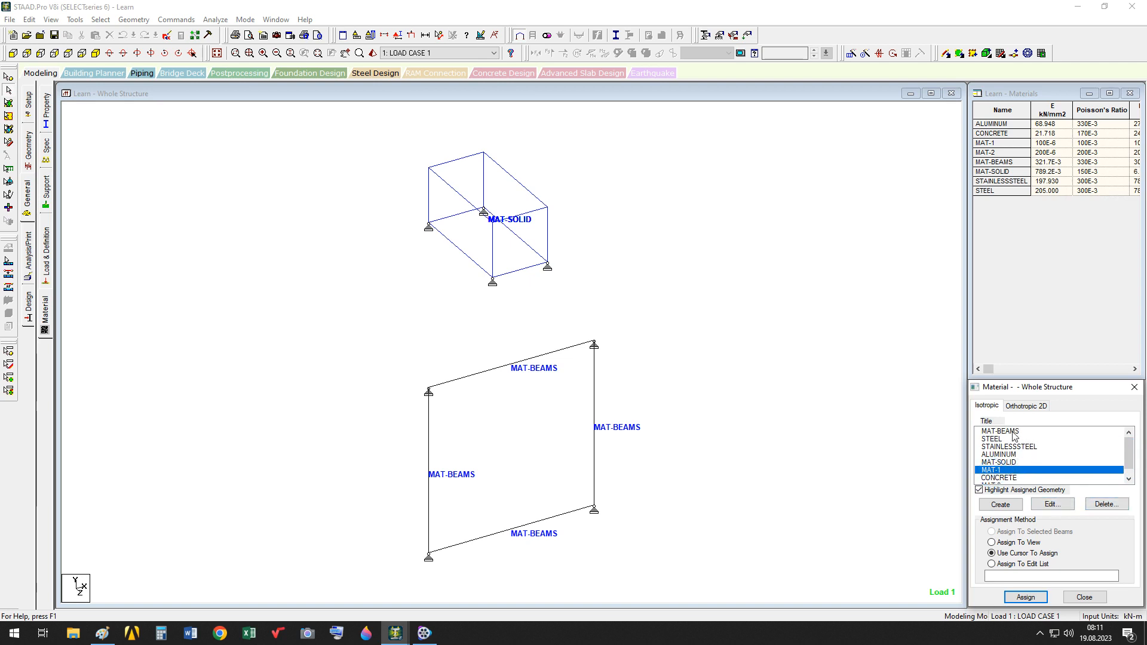
left_click(1102, 506)
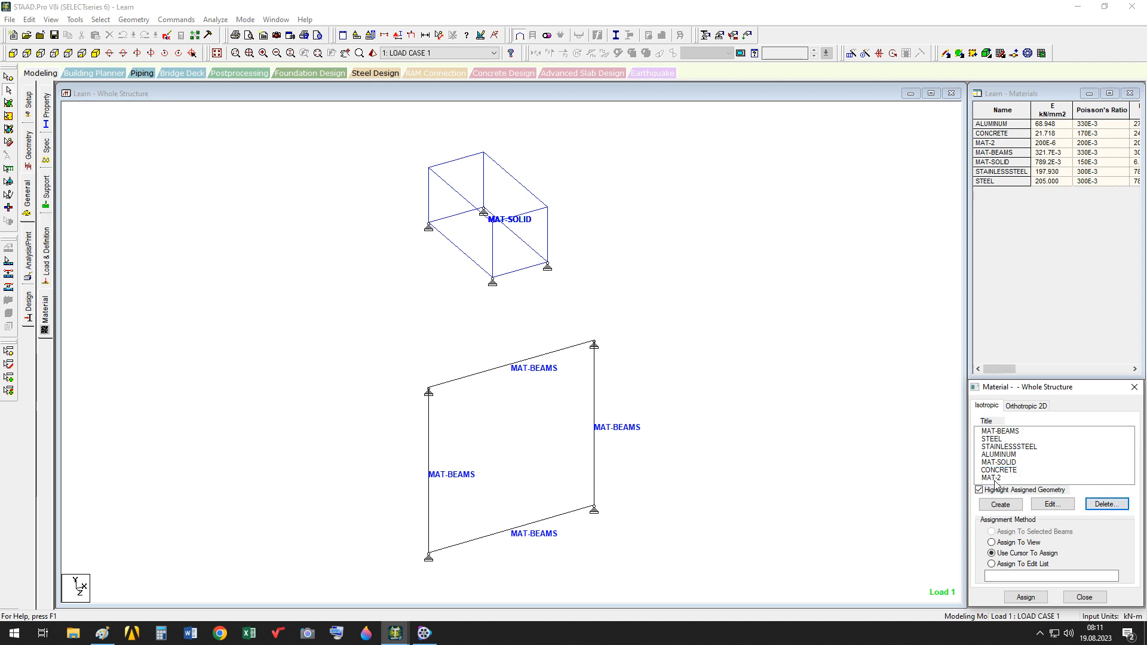
left_click(992, 478)
left_click(1106, 504)
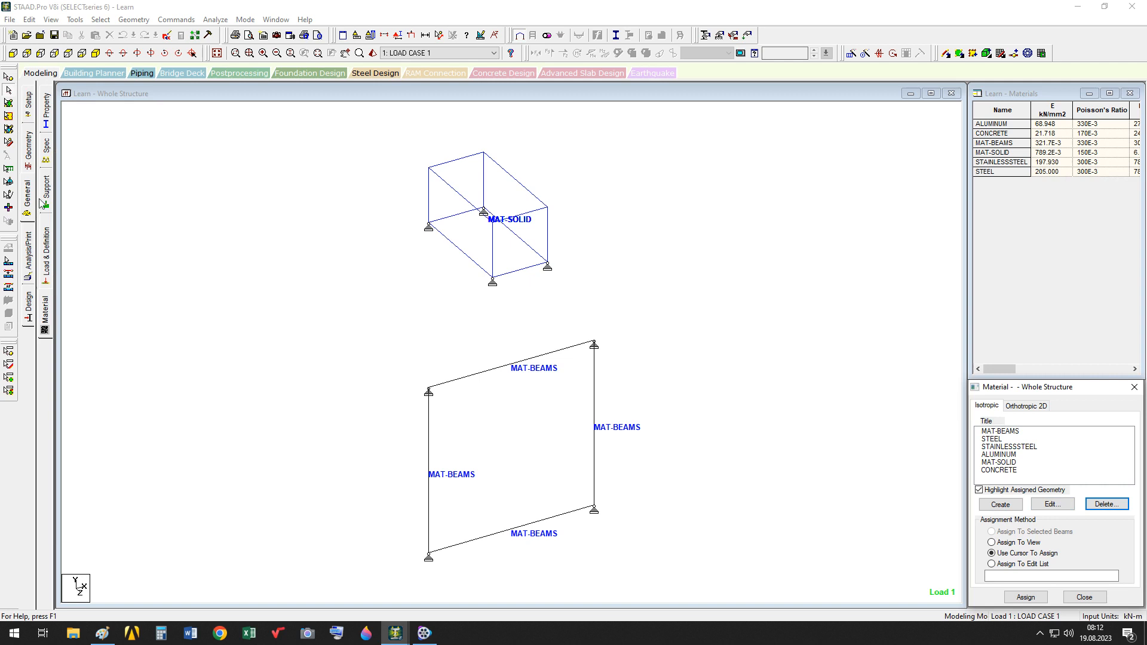
- Dismiss the analysis commands and review the pre-analysis print commands for problem statistics, joint coordinates, member information and support information
left_click(30, 249)
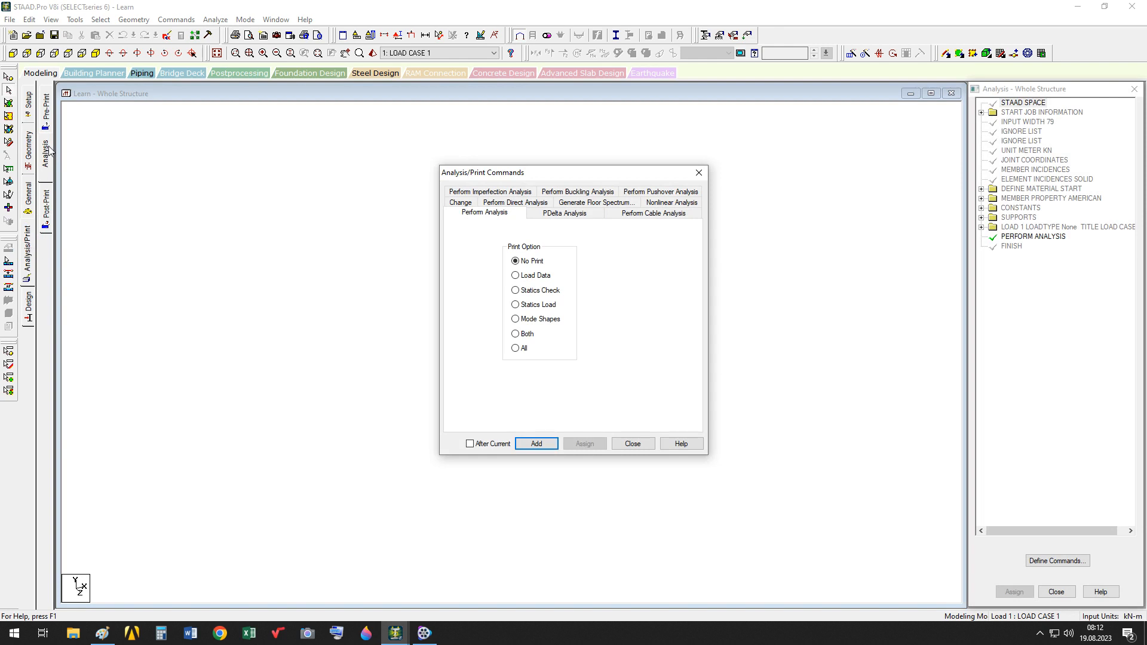
left_click(632, 444)
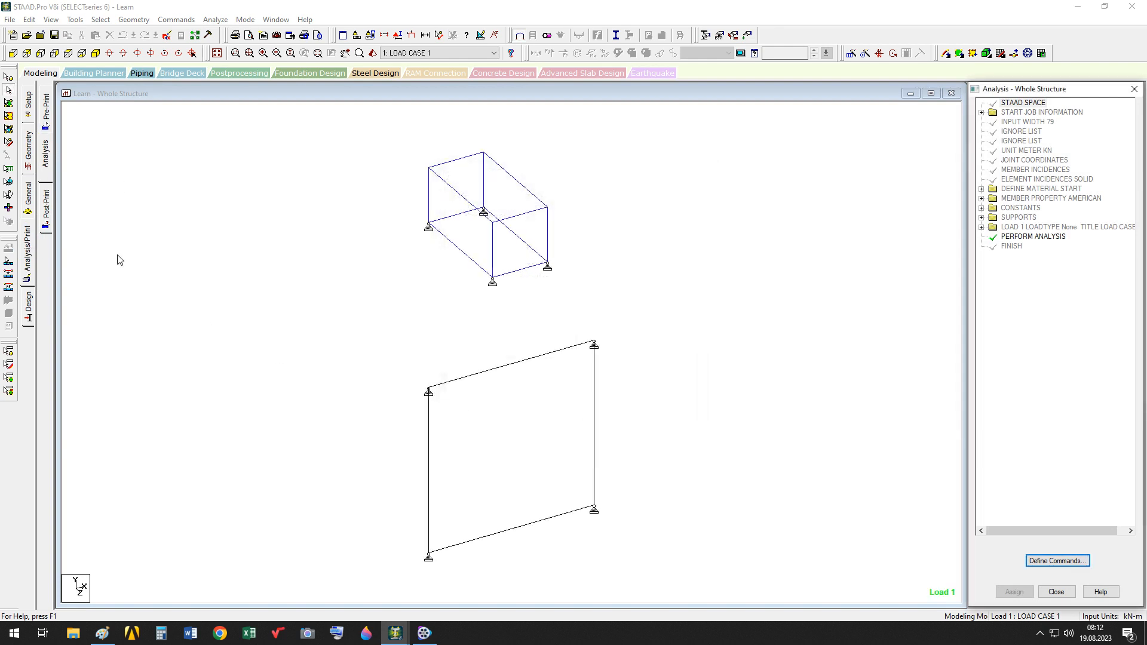
left_click(48, 115)
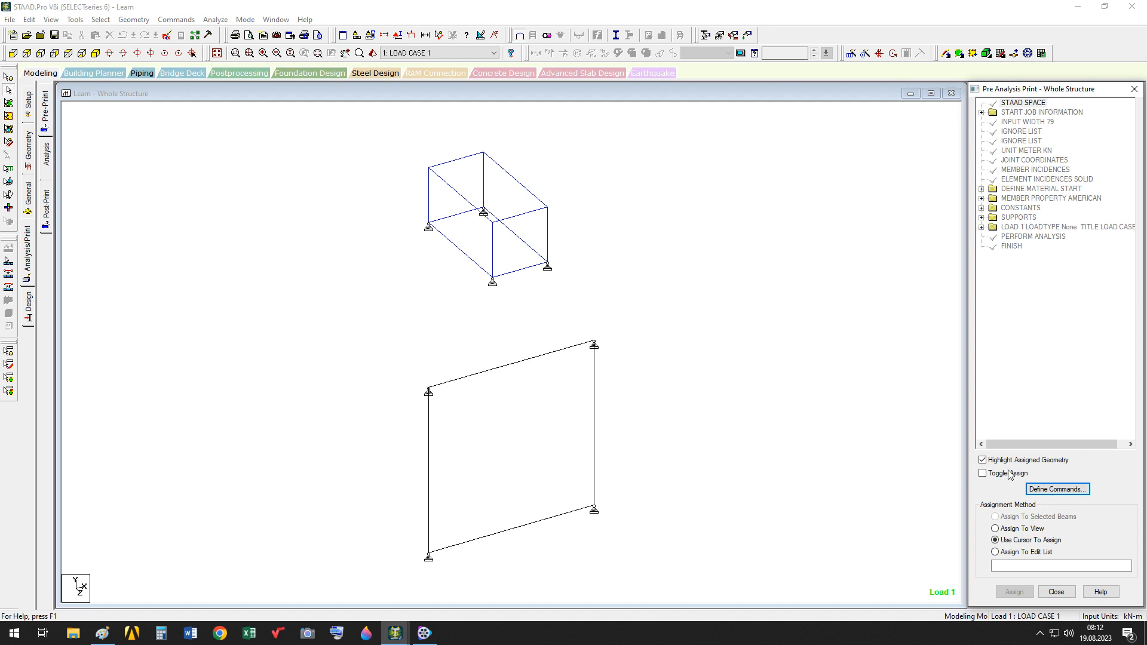
left_click(1056, 489)
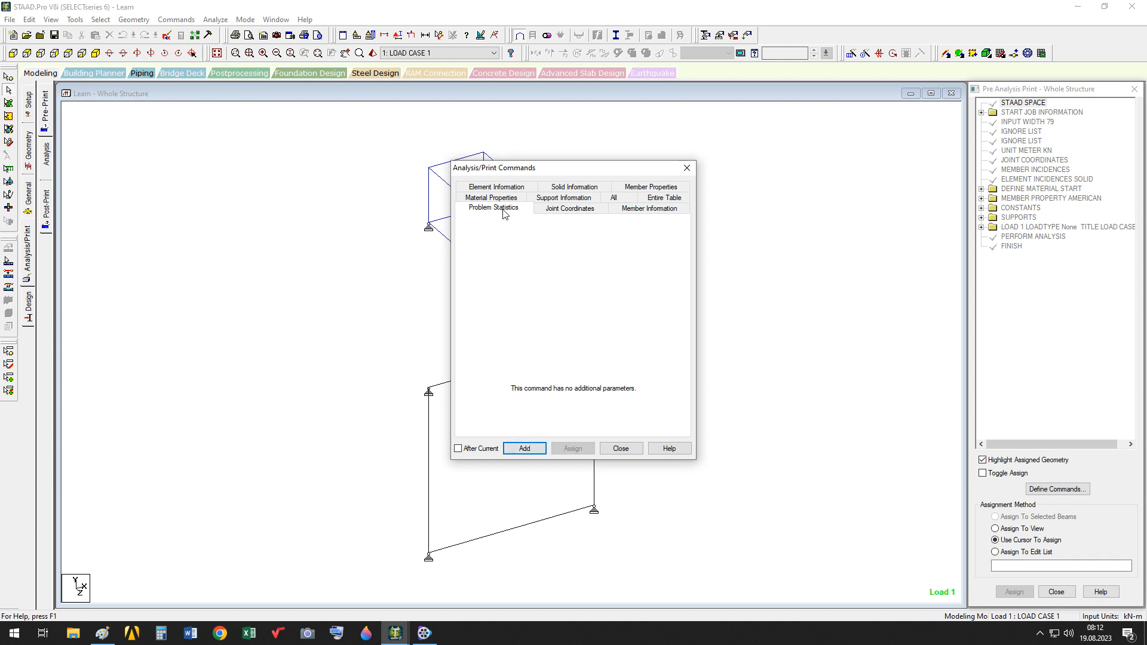
left_click(567, 211)
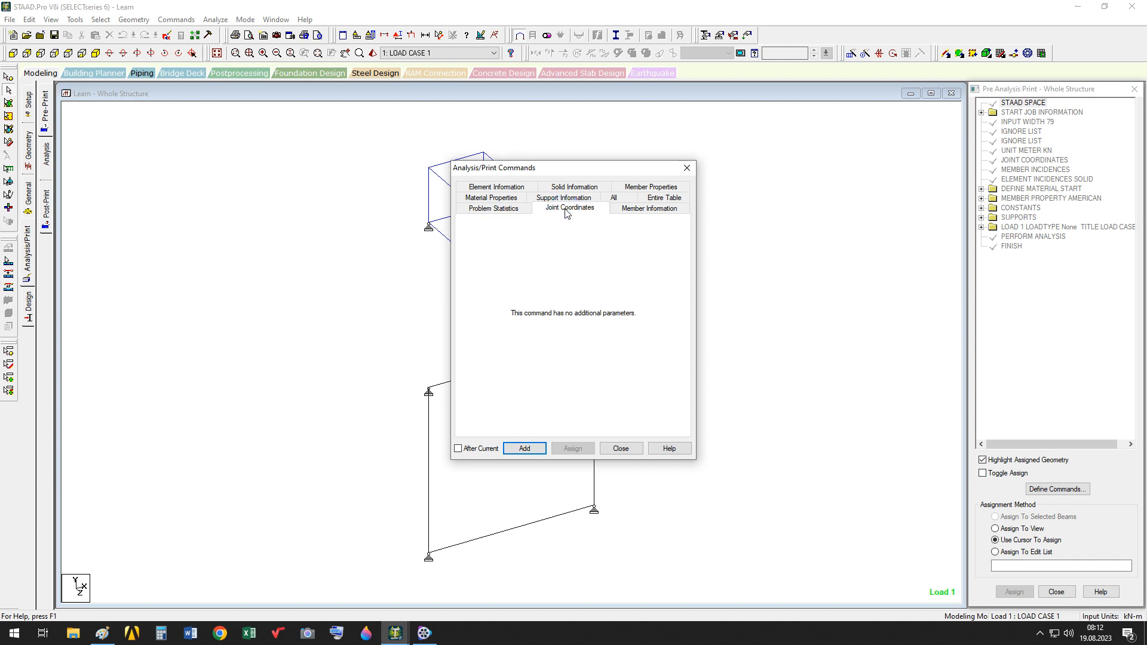
left_click(649, 210)
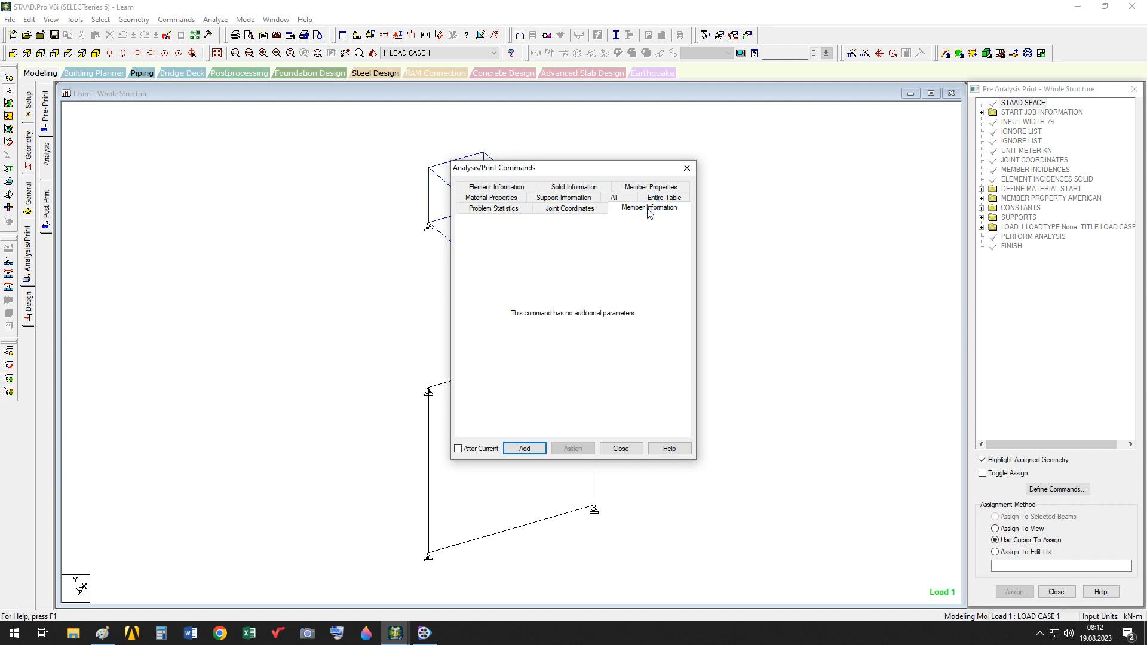
left_click(561, 199)
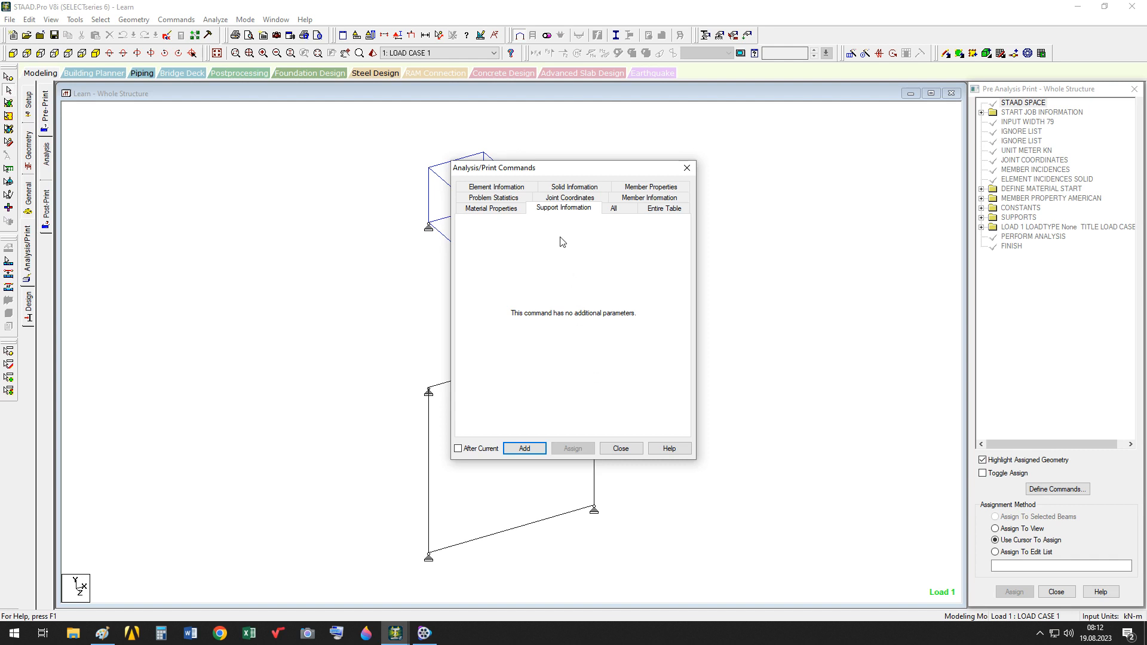
- Add the Element Information and Solid Information print commands to the pre-analysis command list
left_click(519, 186)
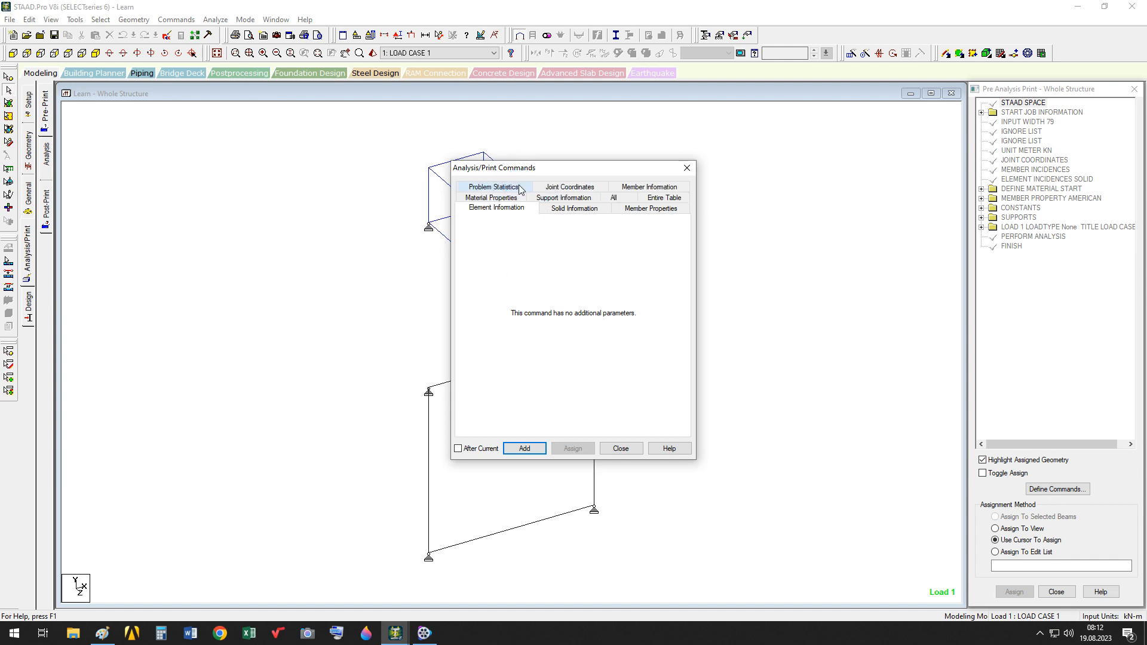
left_click(525, 450)
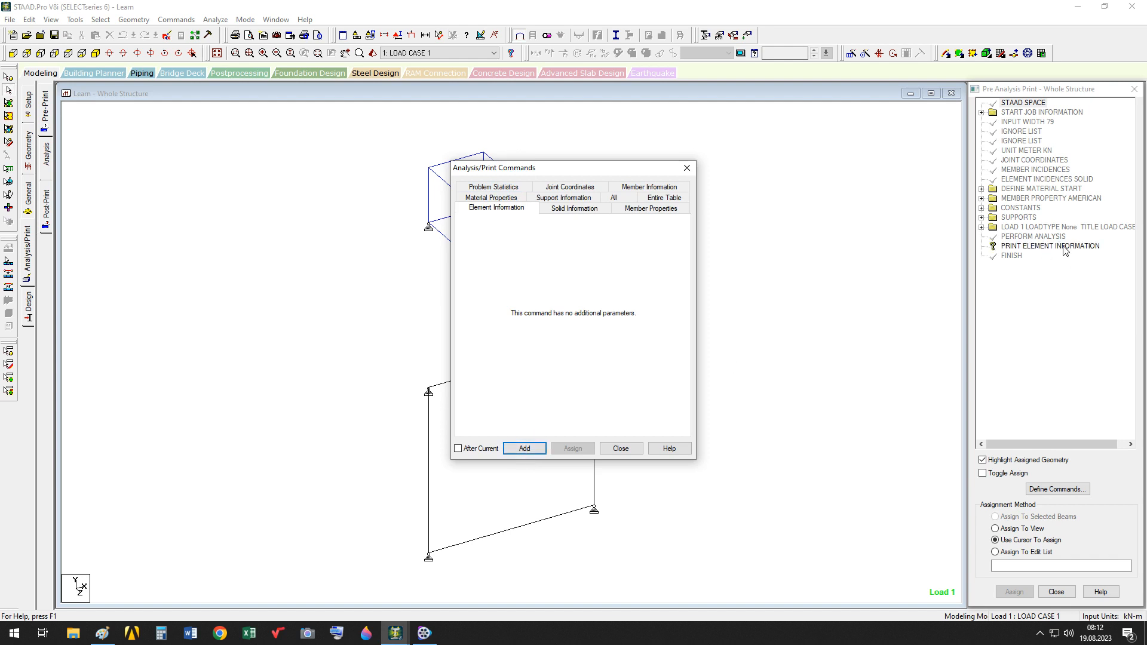
left_click(574, 209)
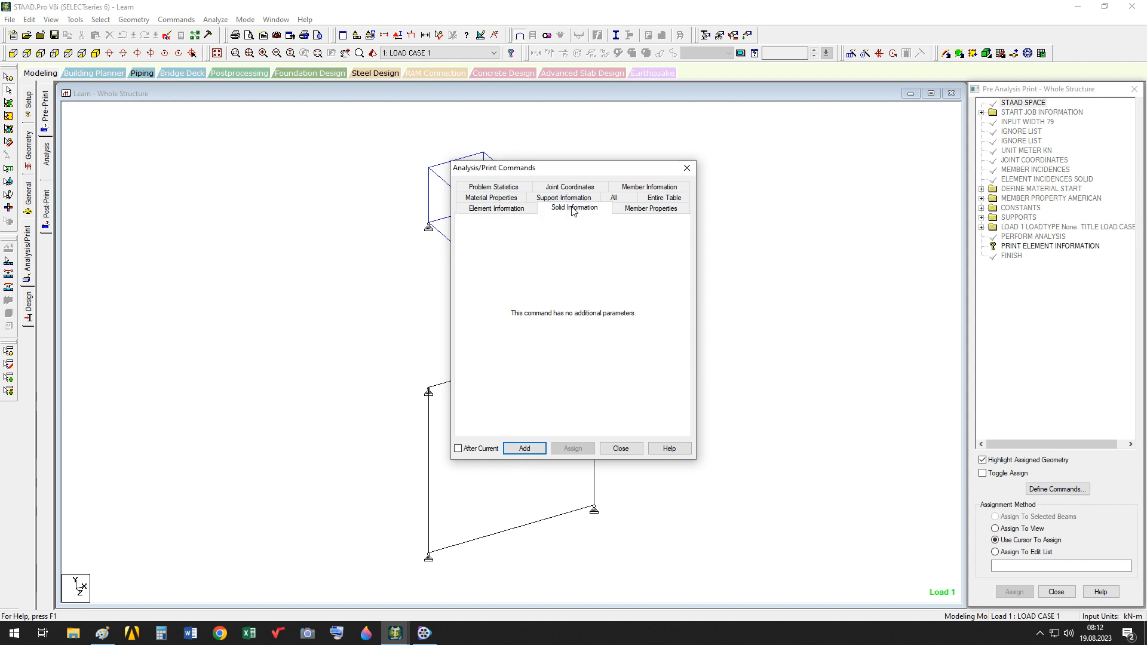
left_click(524, 450)
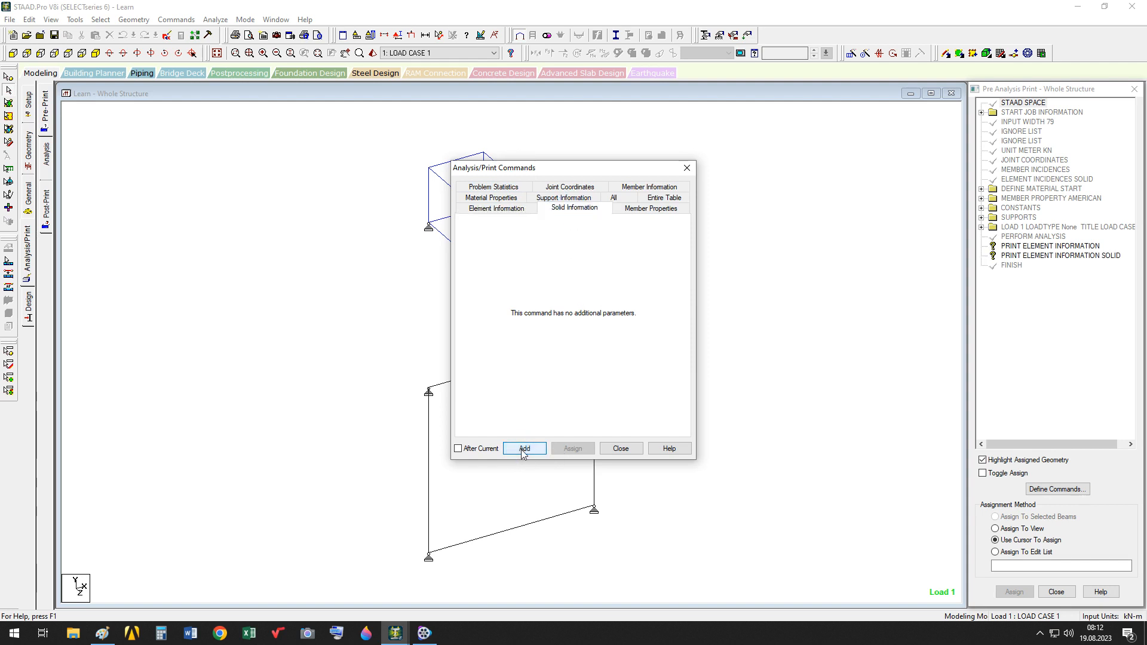
- Add the Member Properties and Material Properties print commands, and close the command definitions
left_click(651, 208)
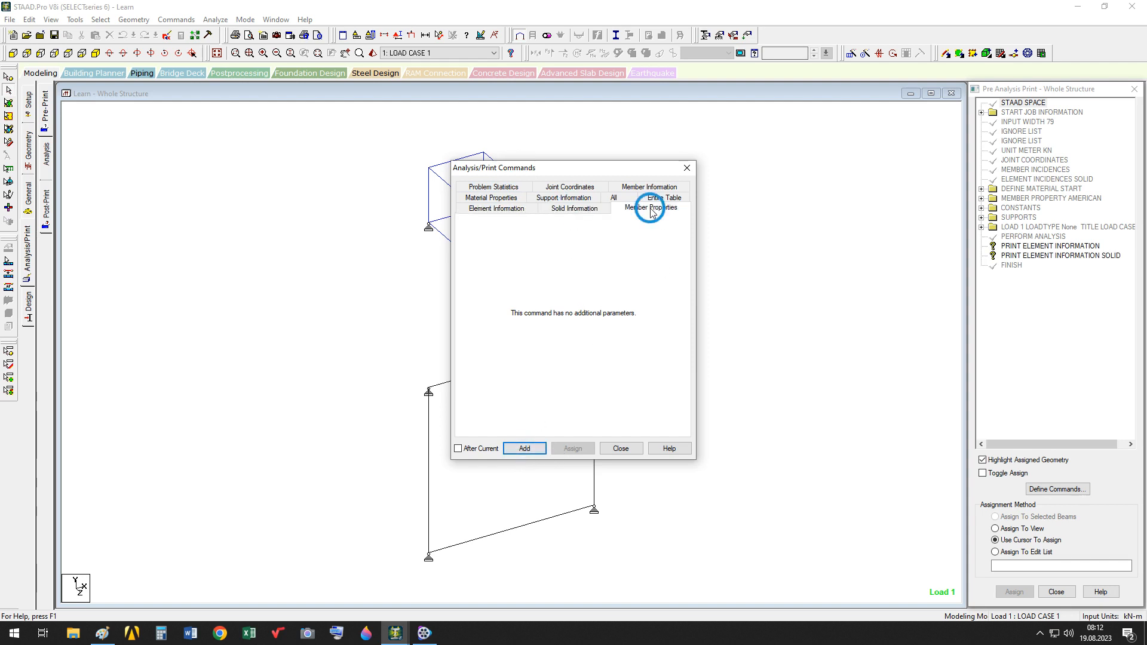
left_click(524, 450)
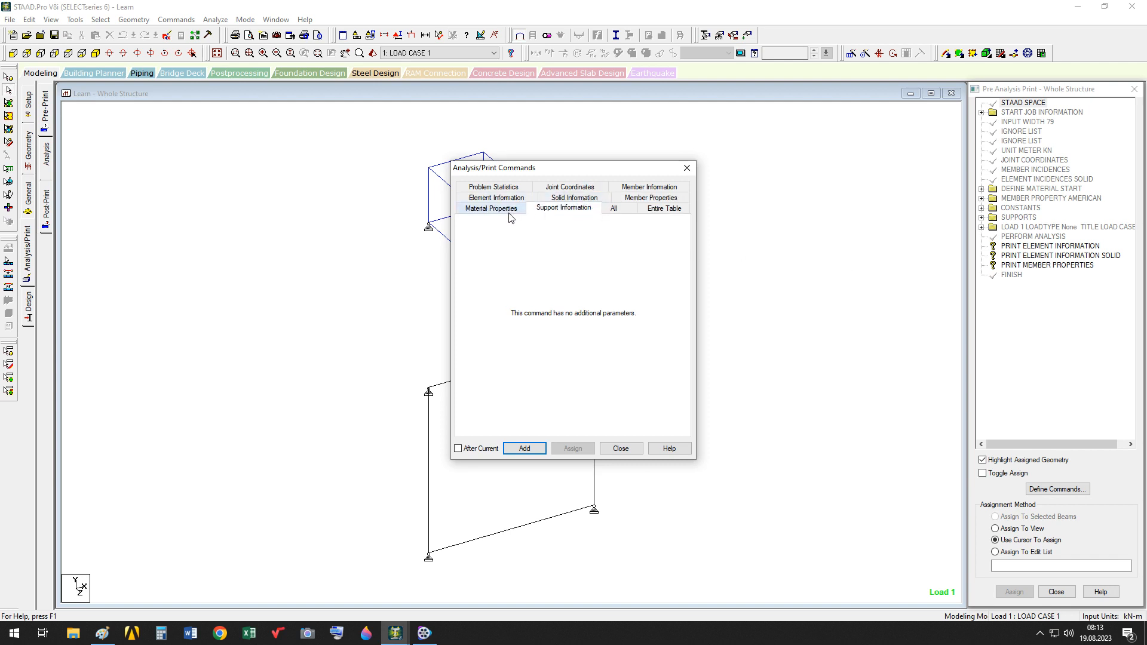
left_click(495, 198)
left_click(524, 449)
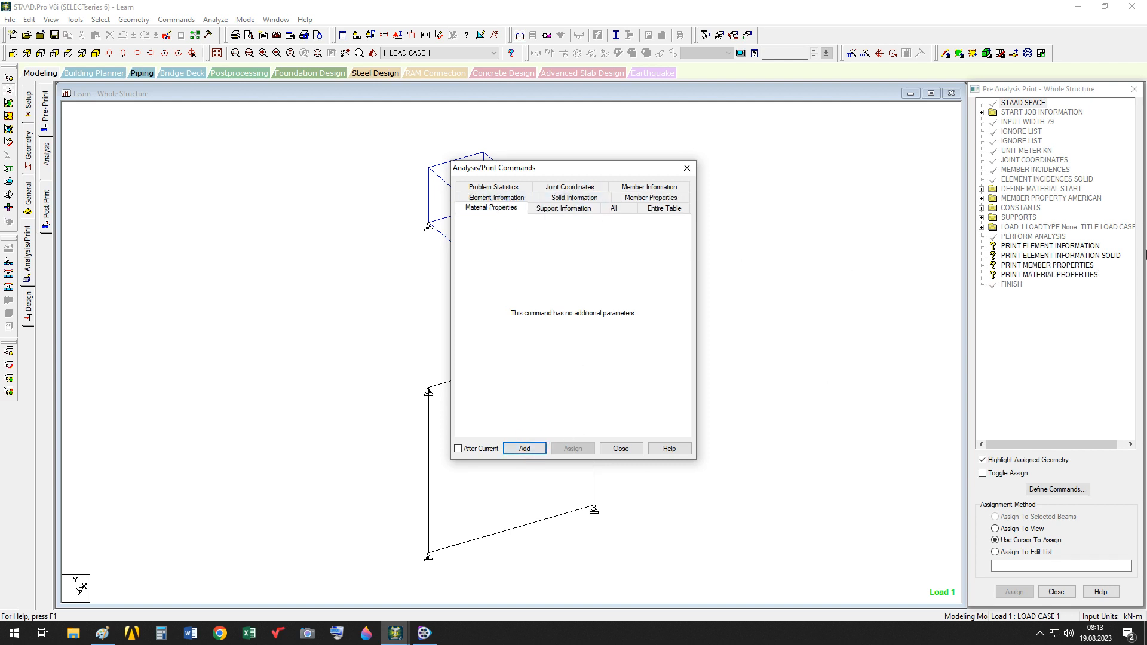
left_click(638, 449)
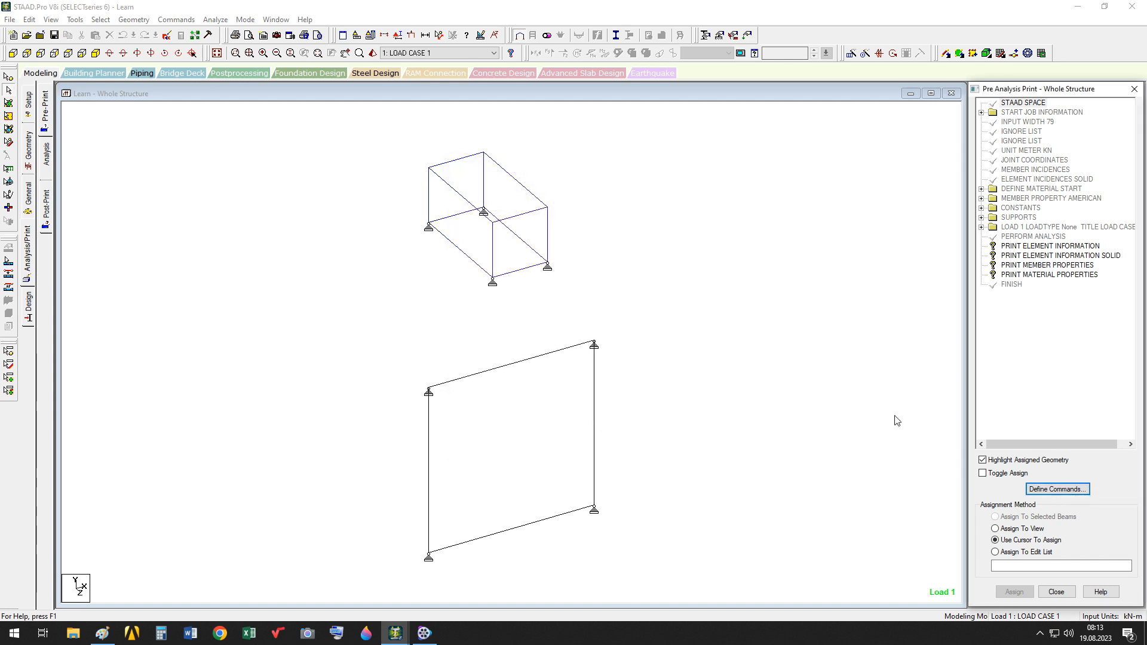
- Try to assign PRINT ELEMENT INFORMATION to the whole structure with the Assign To View method
left_click(1029, 248)
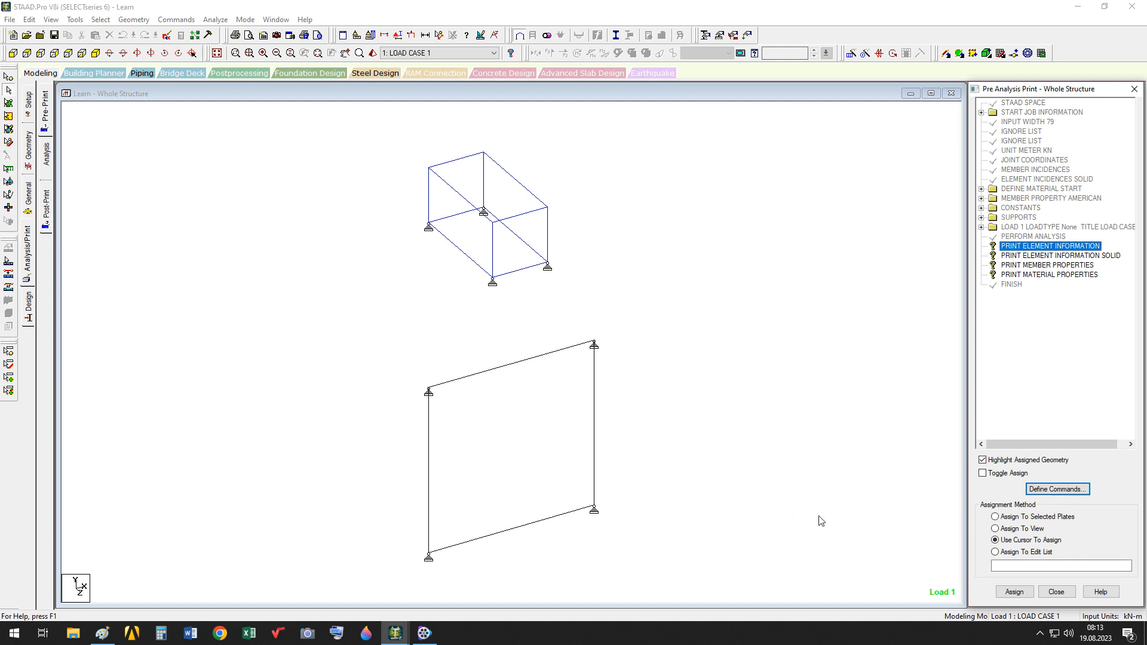
left_click(1012, 530)
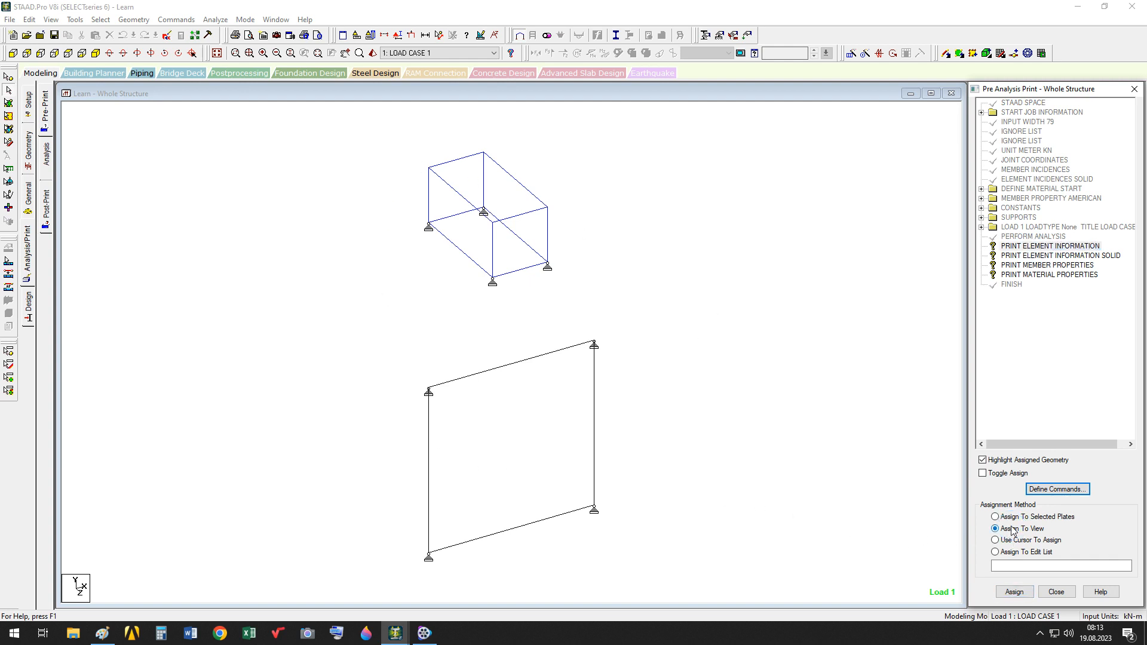
left_click(1015, 592)
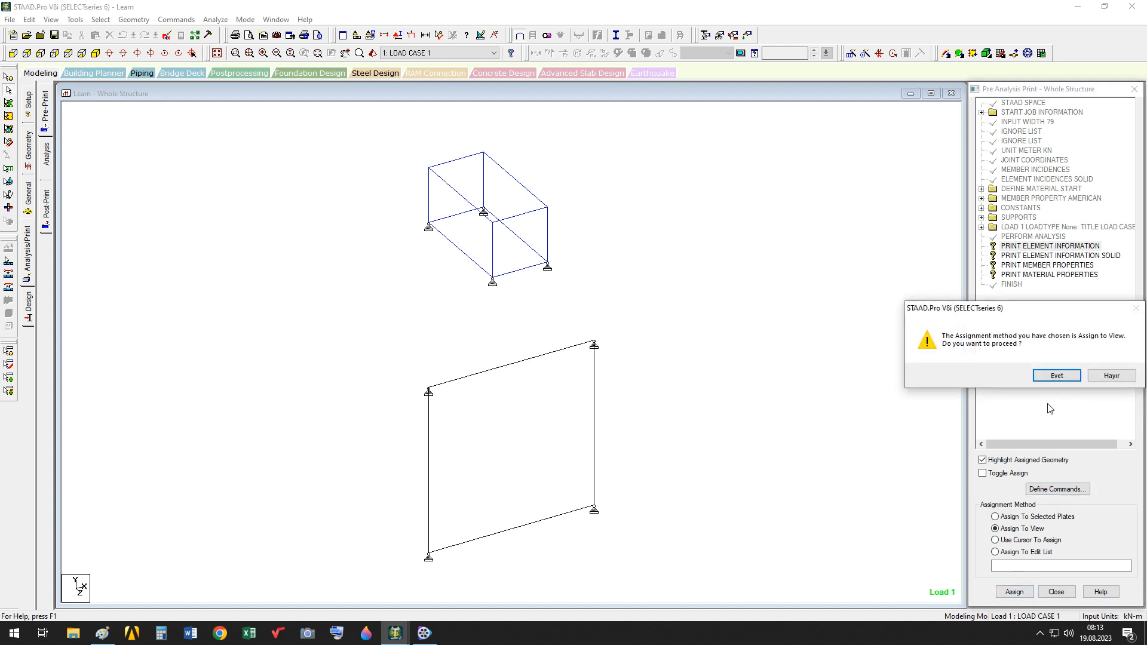
left_click(1055, 377)
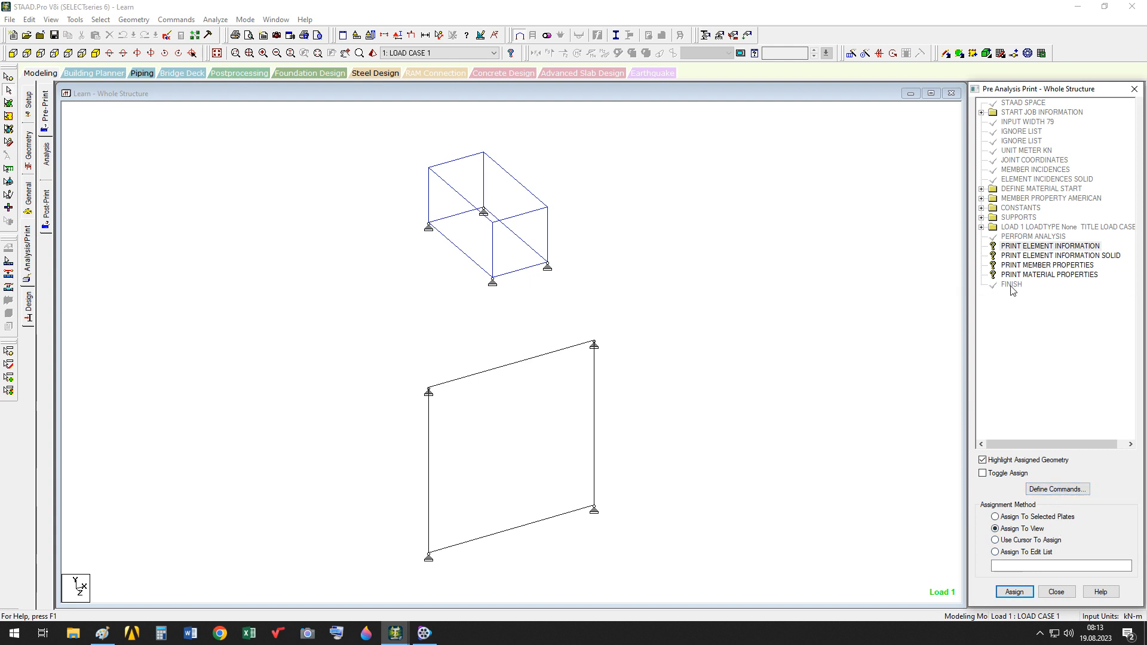
left_click(1062, 246)
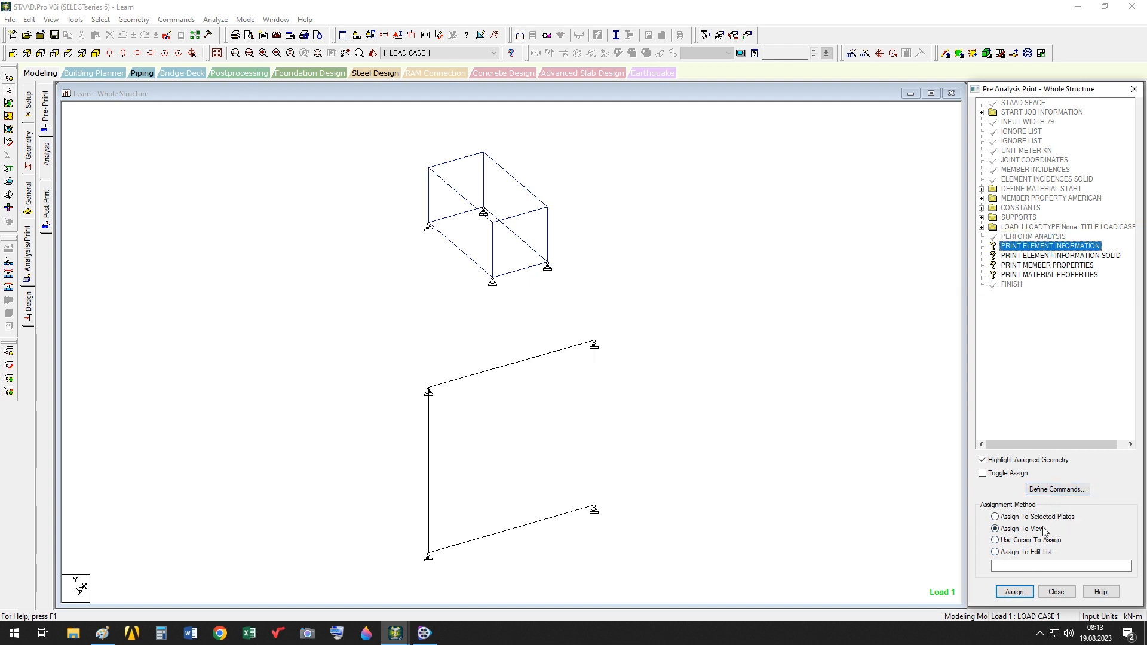
left_click(1014, 591)
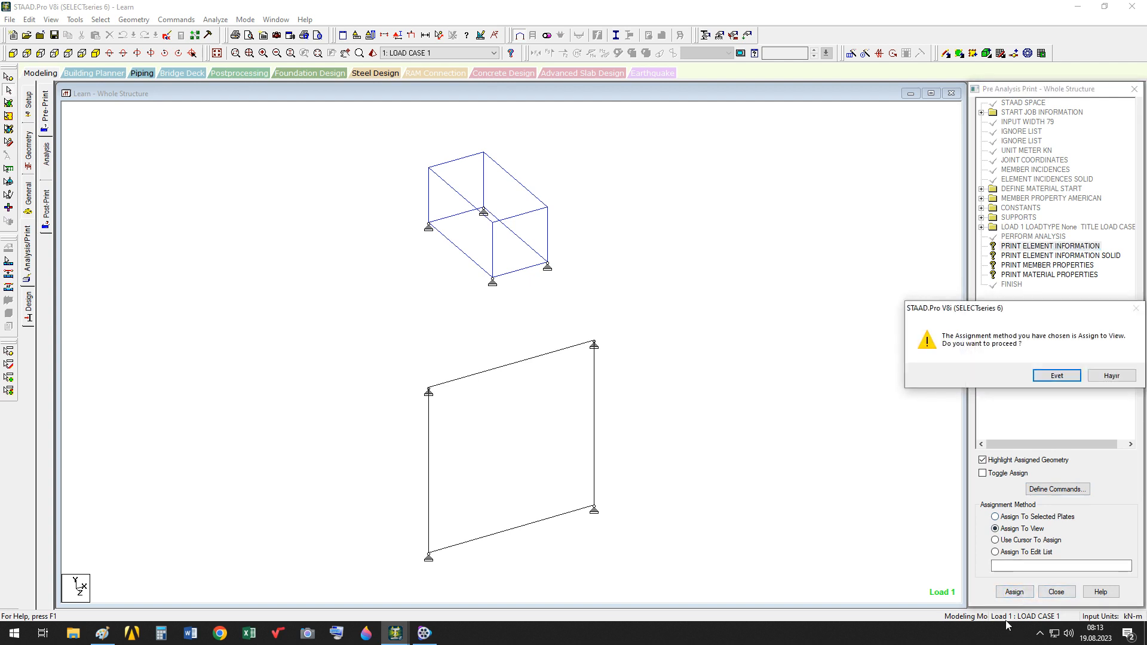
left_click(1057, 375)
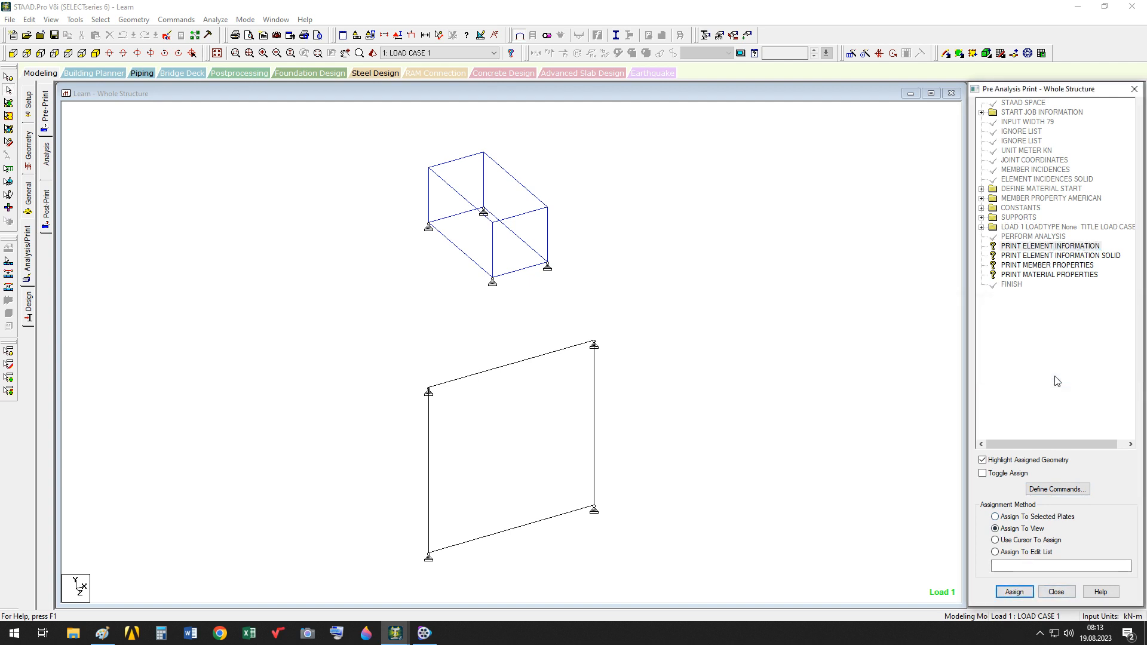
left_click(1038, 246)
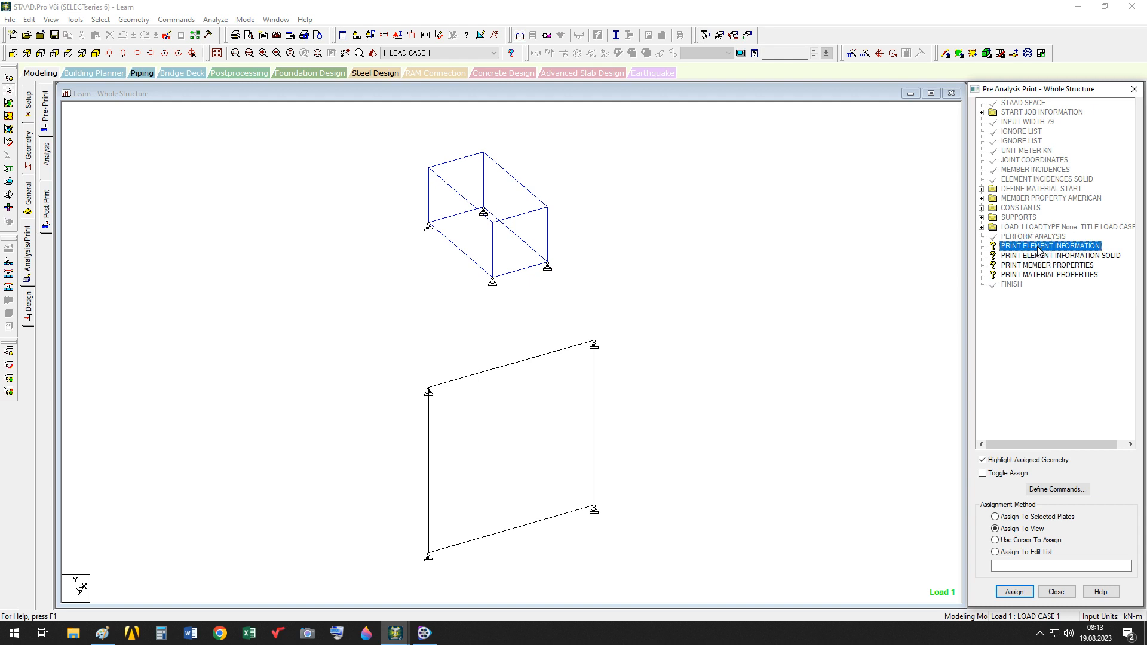
- Assign PRINT ELEMENT INFORMATION SOLID to the solid element using the Assign To View method
left_click(1043, 256)
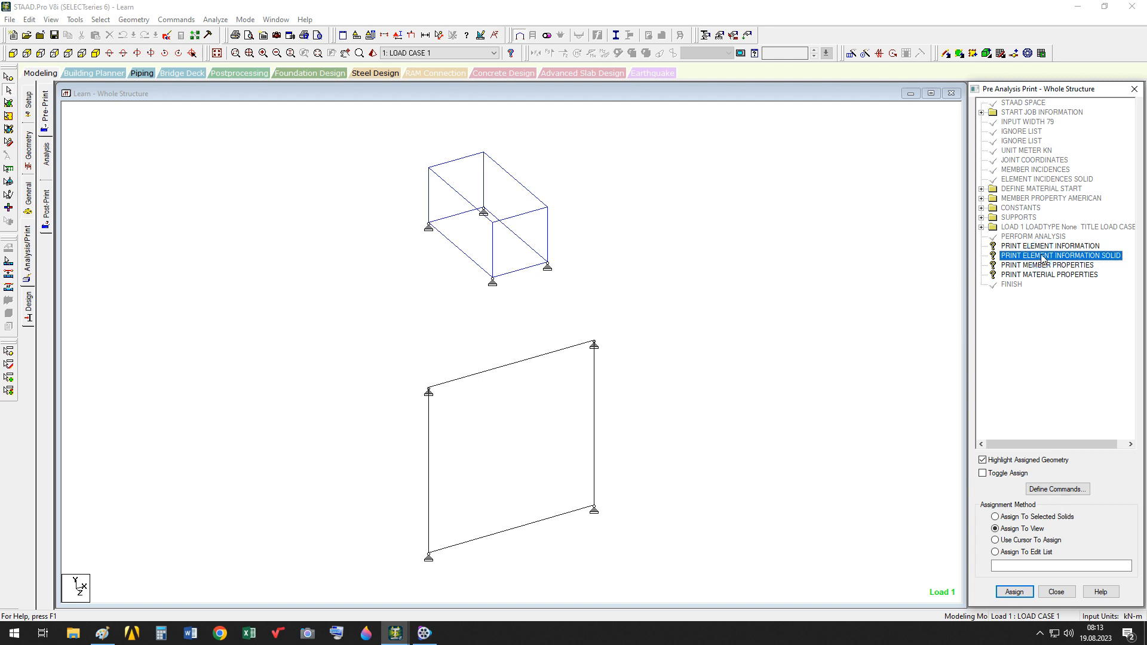
left_click(1016, 592)
left_click(1057, 375)
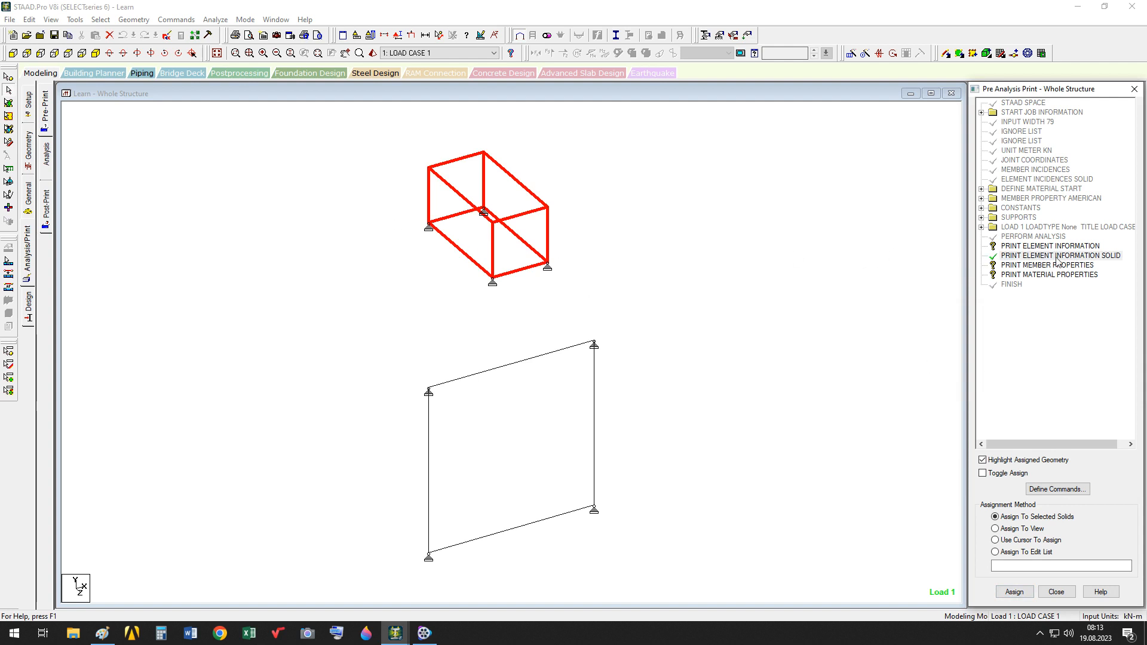
- Assign PRINT MEMBER PROPERTIES to the beams of the frame using the Assign To View method
left_click(1019, 266)
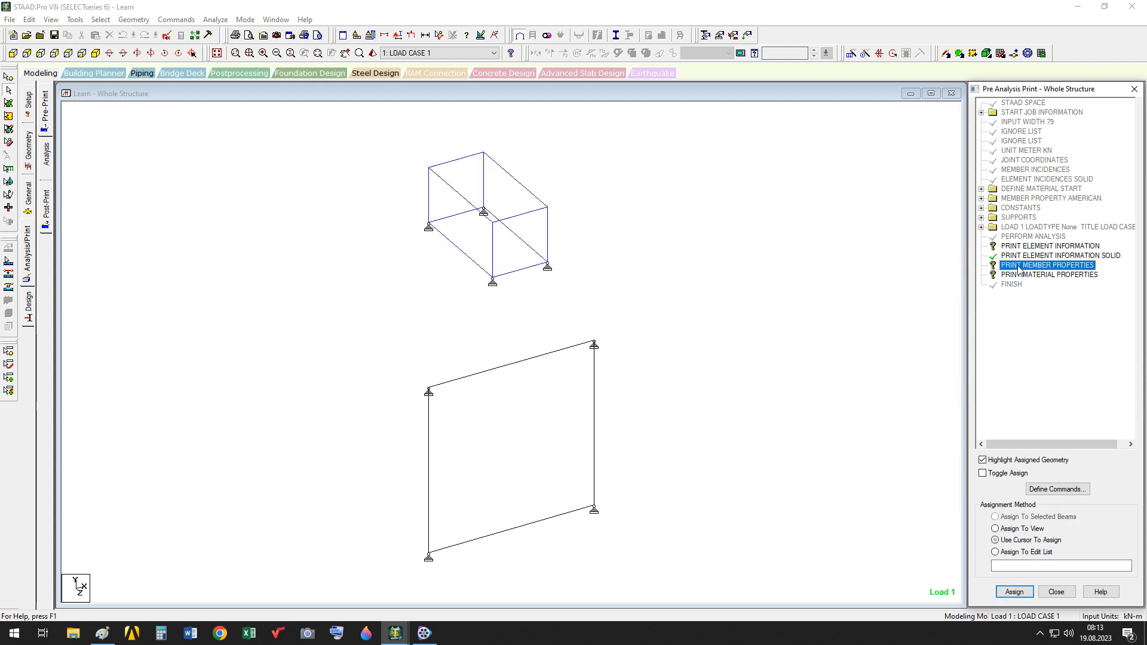
left_click(1022, 530)
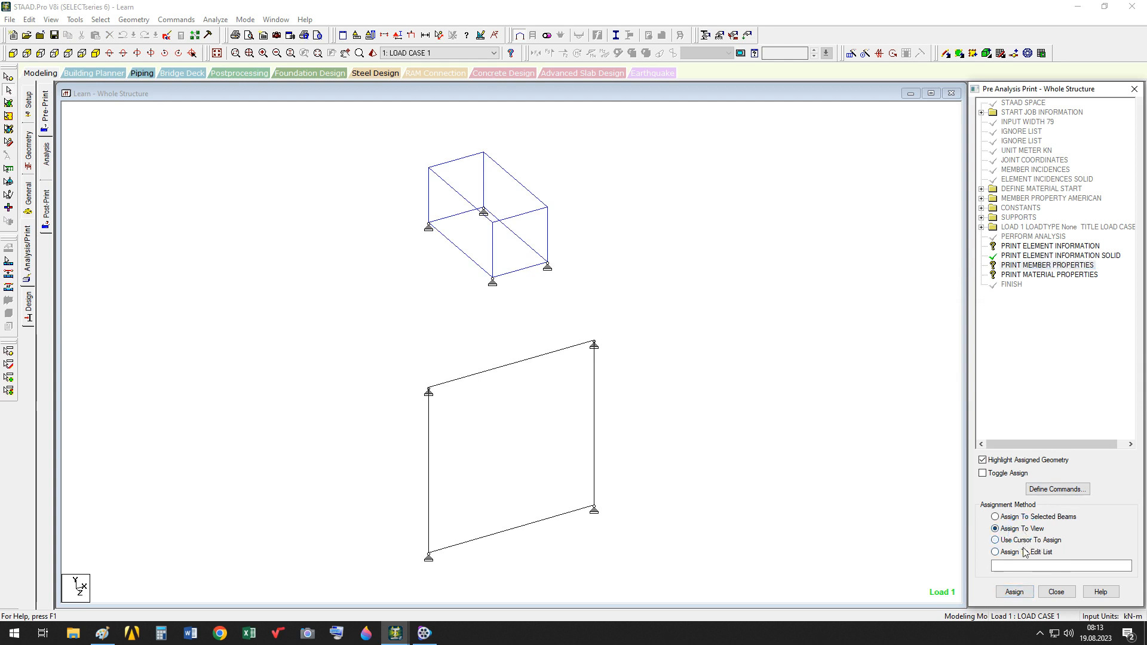
left_click(1015, 591)
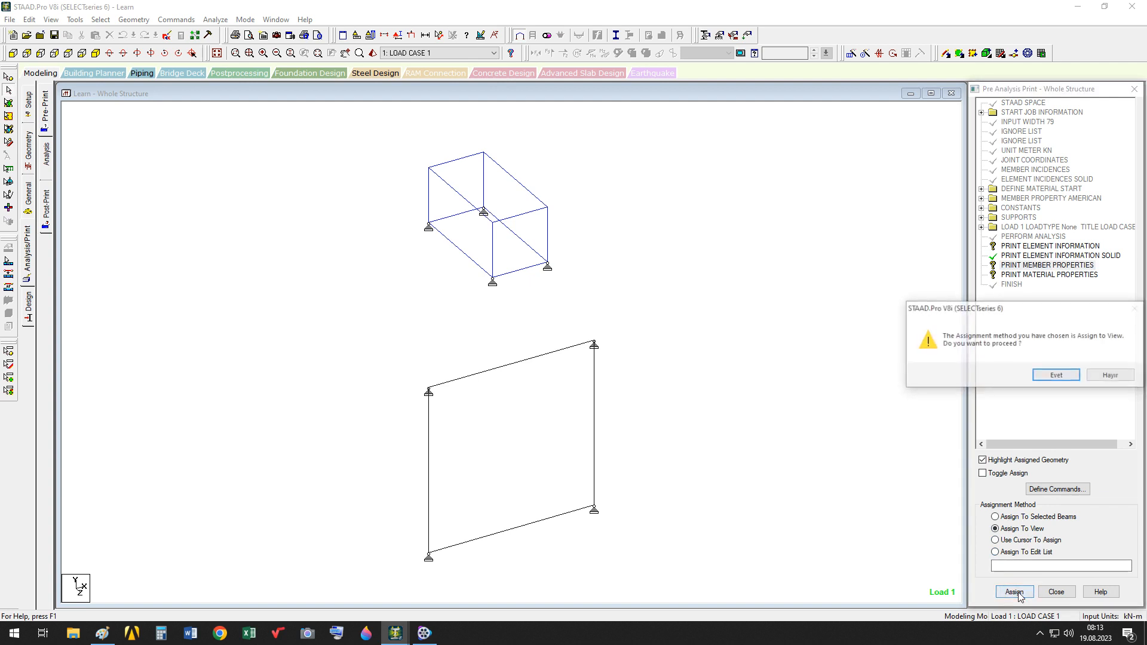
left_click(1058, 379)
- Assign PRINT MATERIAL PROPERTIES to the frame's beams using the Assign To View method
left_click(1033, 275)
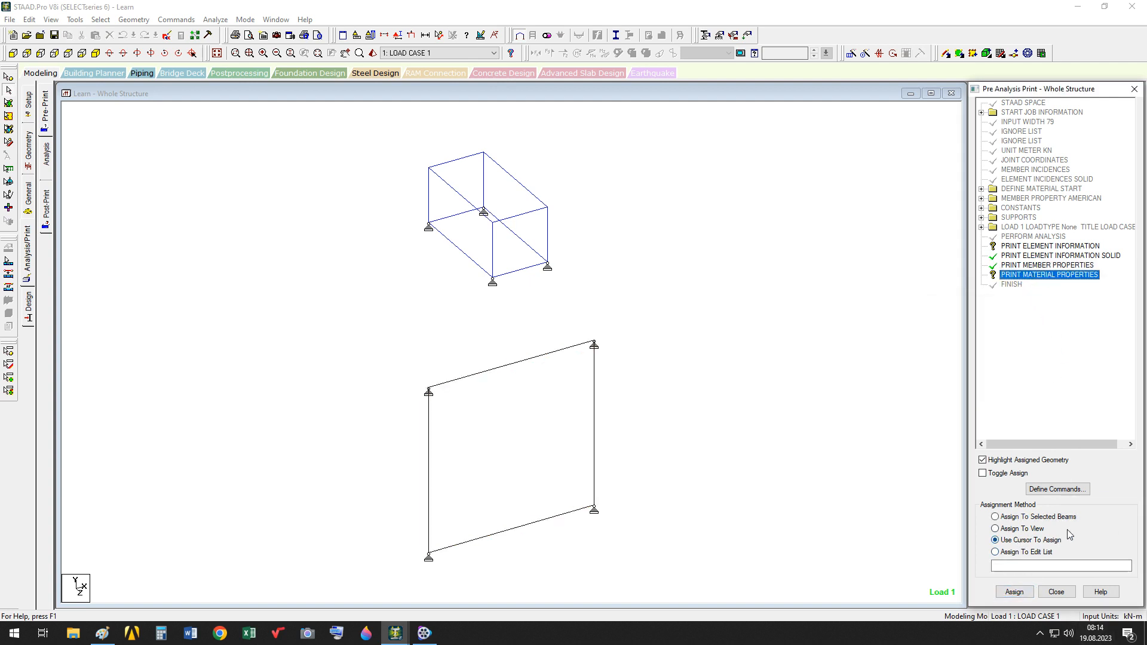
left_click(1027, 531)
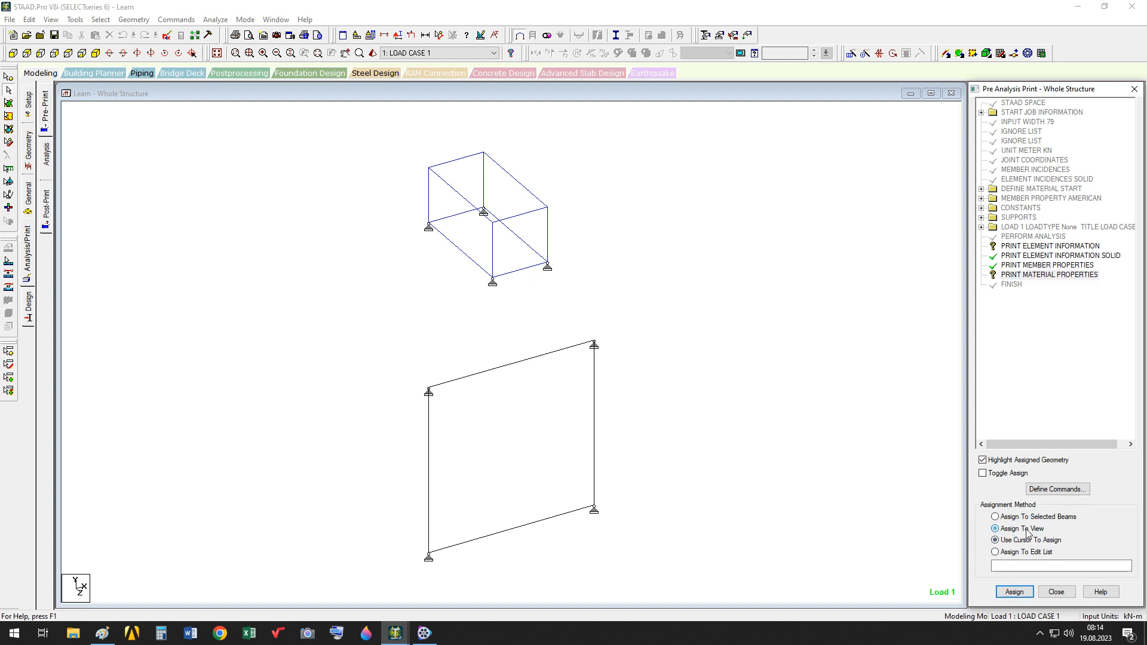
left_click(1014, 591)
left_click(1056, 377)
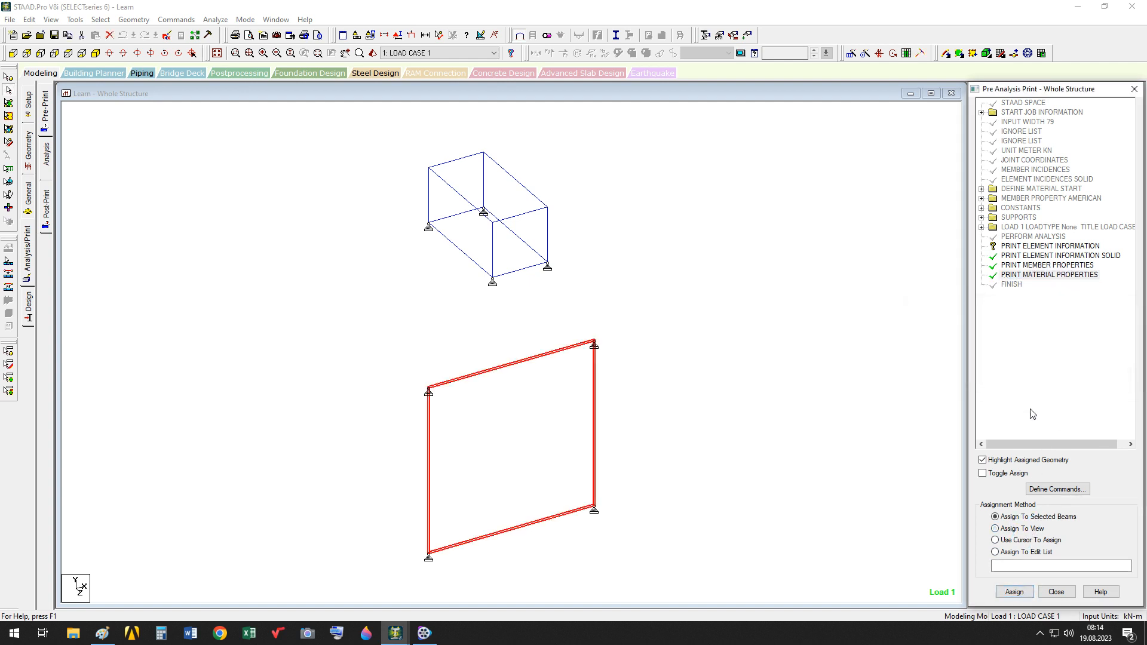
- Try again to assign PRINT ELEMENT INFORMATION to the view, leaving that command selected
left_click(1029, 248)
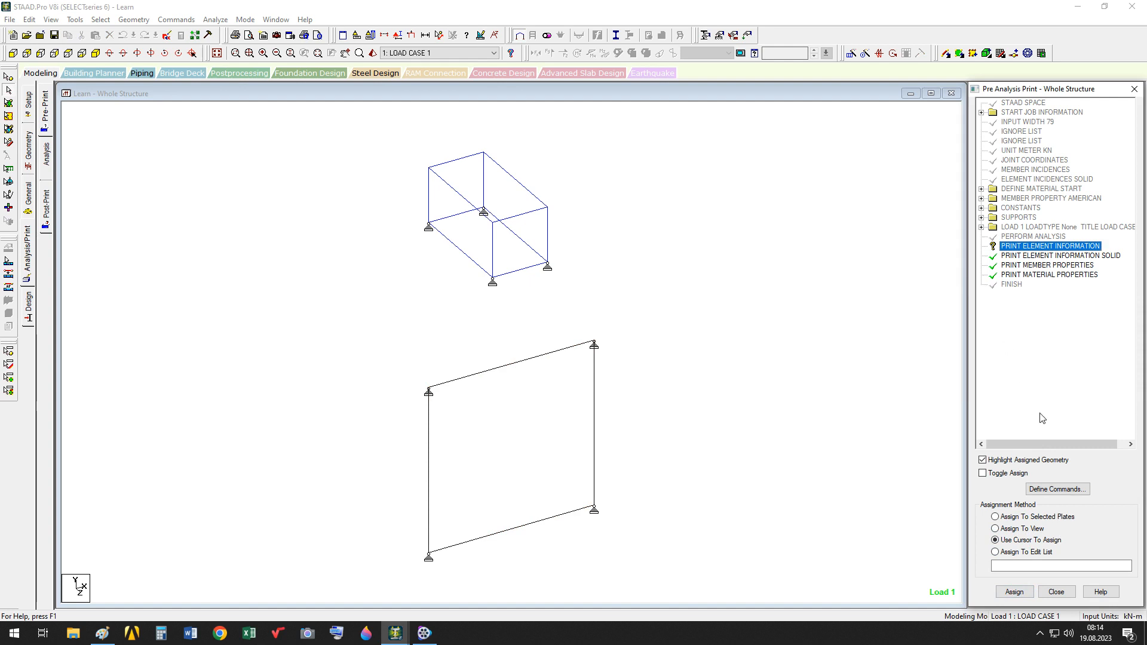
left_click(1027, 531)
left_click(1014, 591)
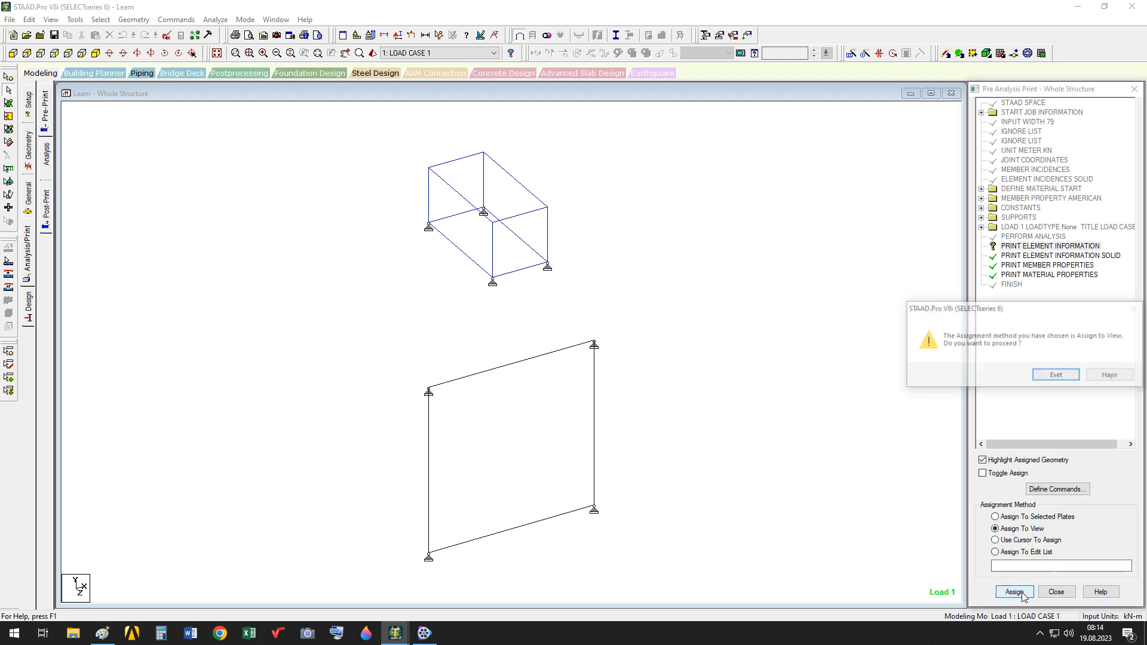
left_click(1073, 381)
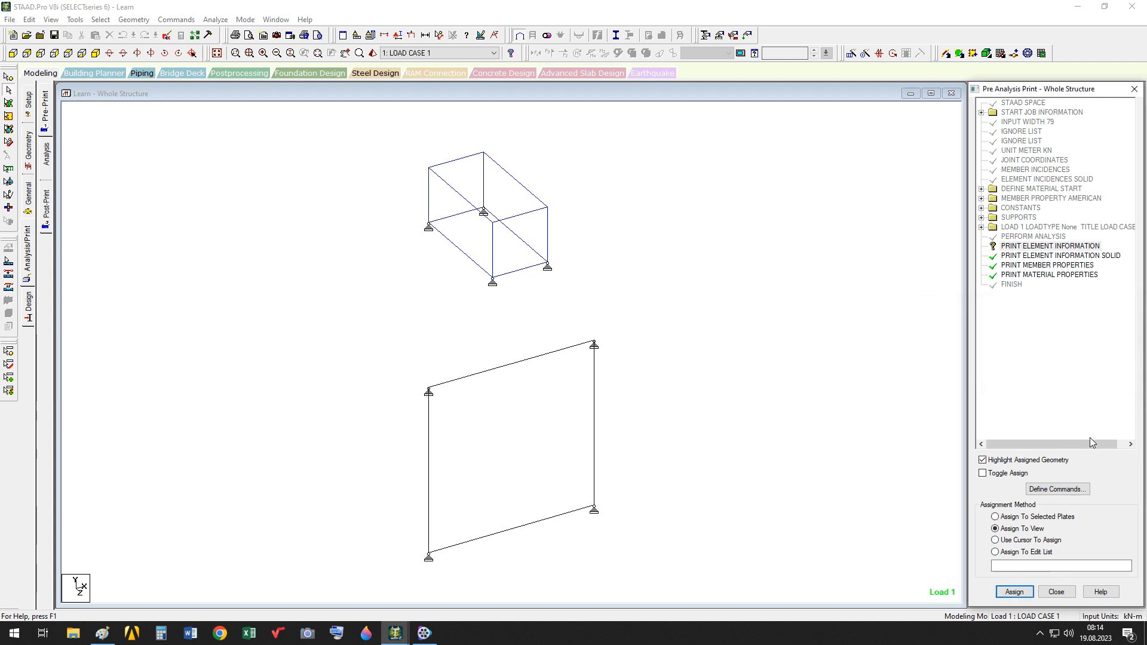
left_click(1031, 247)
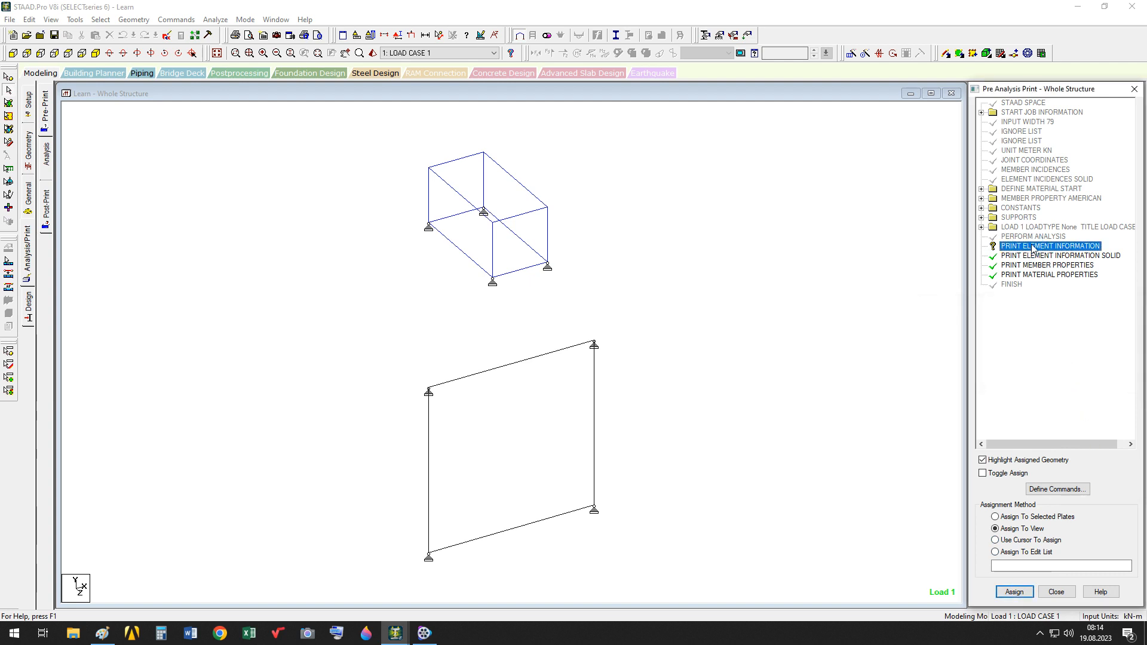
- Delete the unassigned PRINT ELEMENT INFORMATION command from the pre-analysis print list
right_click(1033, 249)
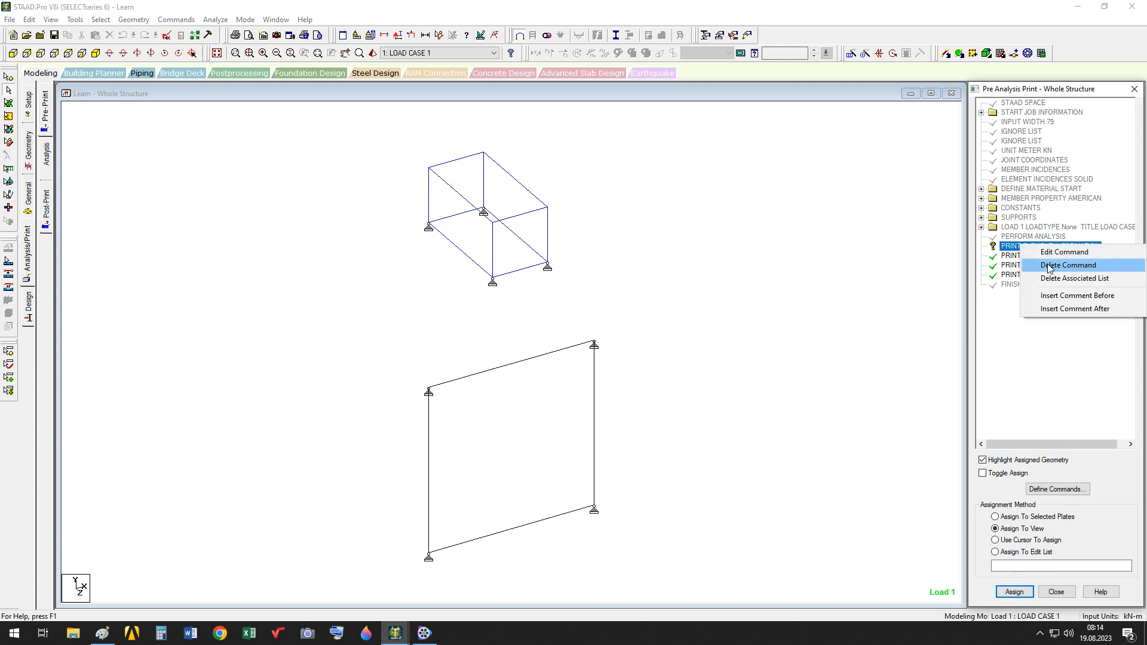
left_click(1036, 267)
left_click(1052, 376)
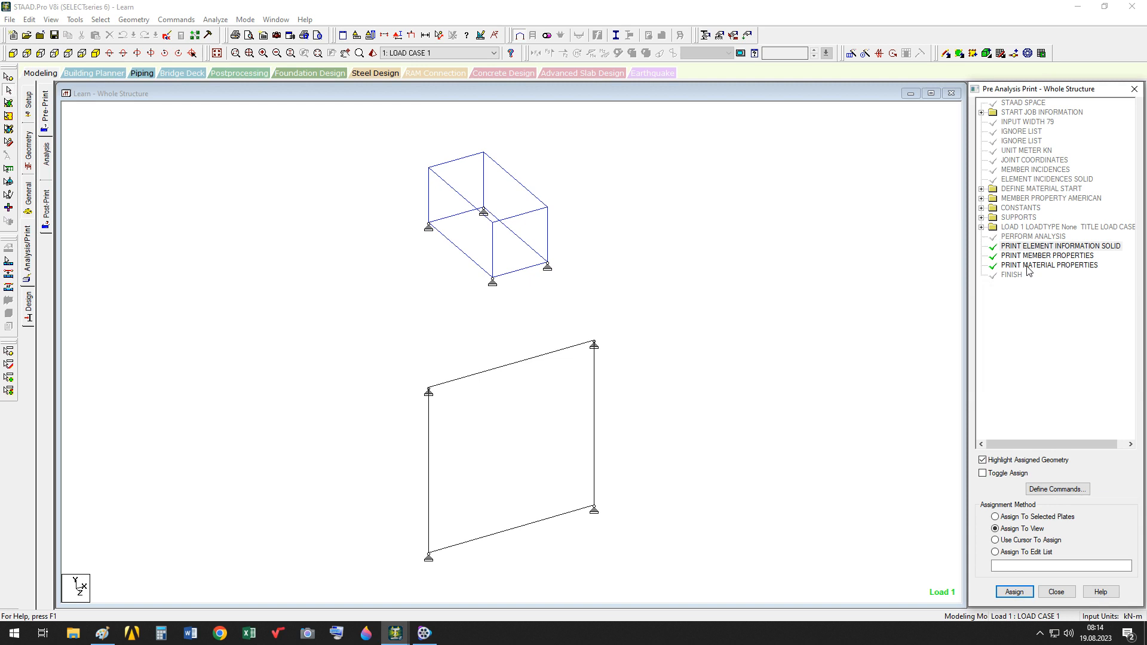
- Add a Perform Analysis command with the No Print option following the pre-analysis print commands
left_click(47, 160)
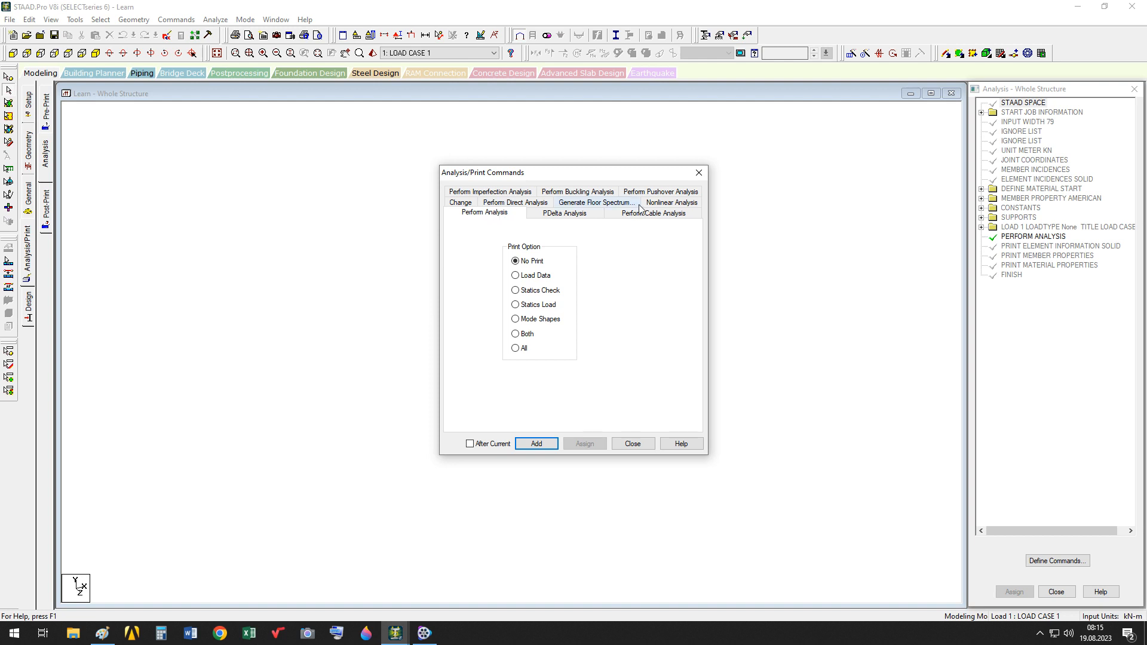
left_click(666, 205)
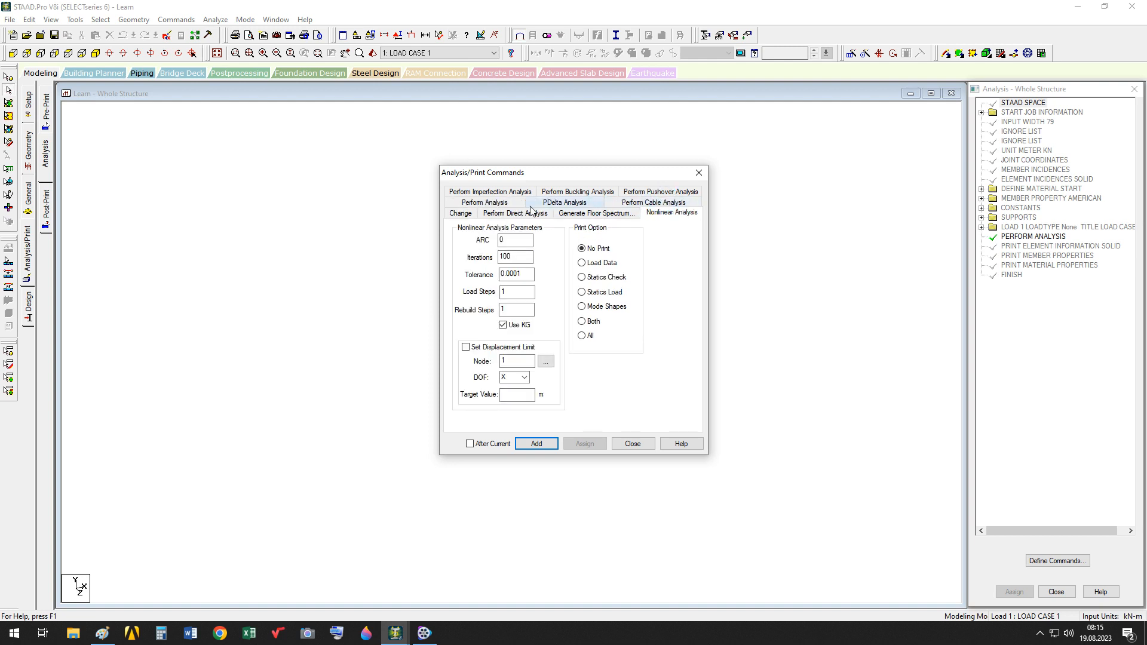
left_click(496, 203)
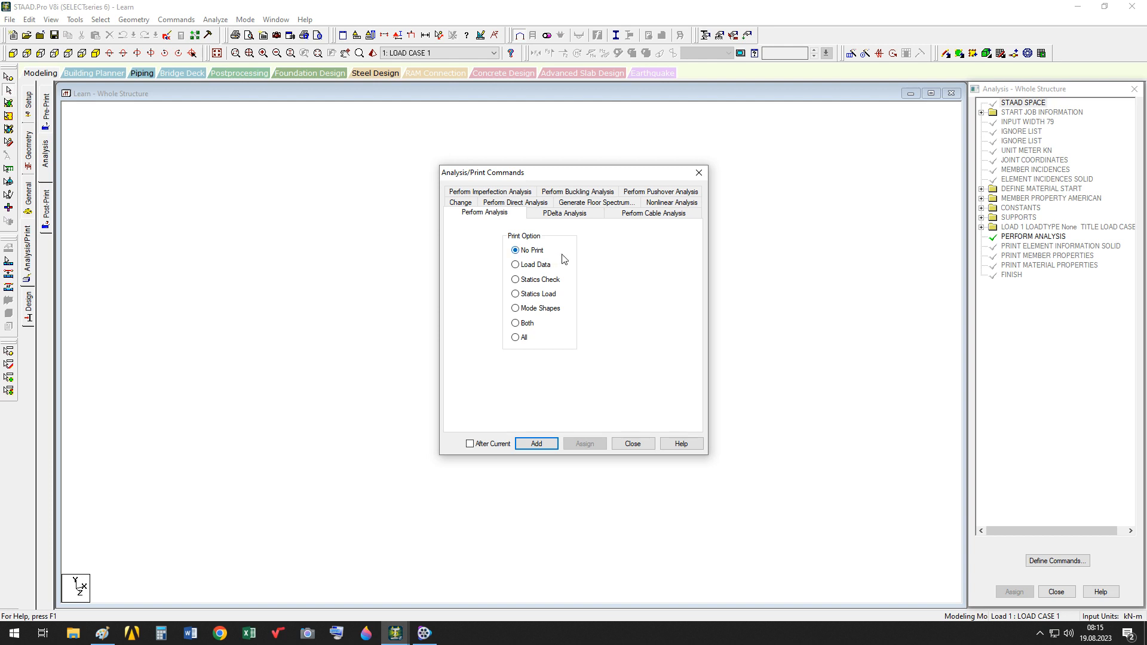
left_click_drag(577, 177, 416, 181)
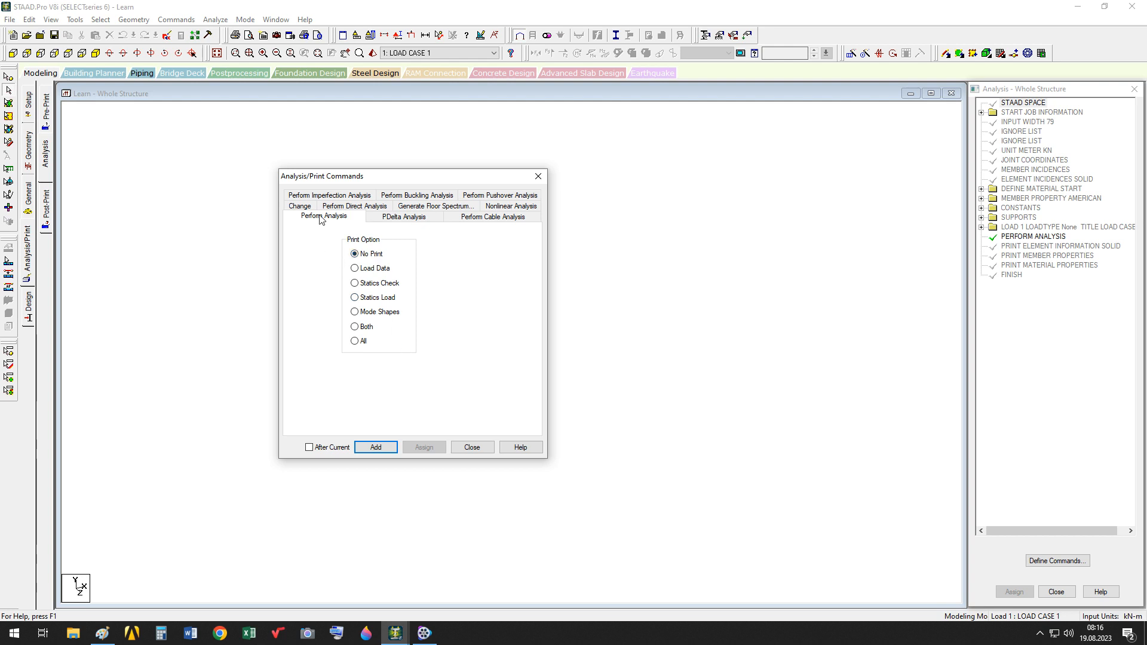
left_click(383, 447)
left_click(489, 453)
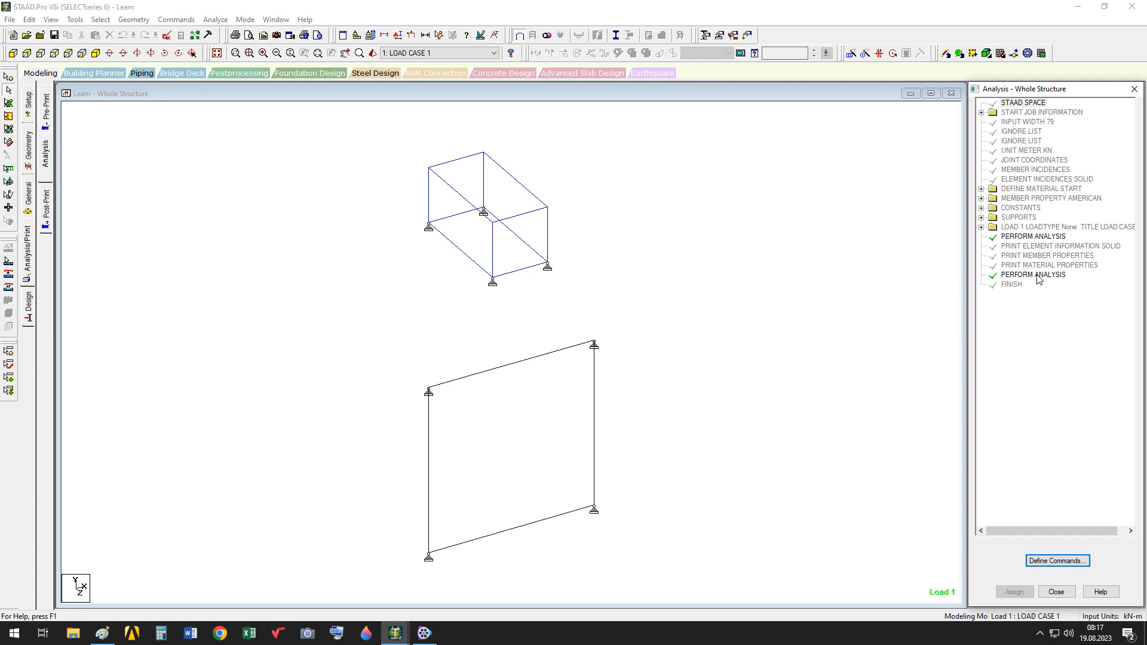
- Add another Perform Analysis command with the No Print option
left_click(185, 23)
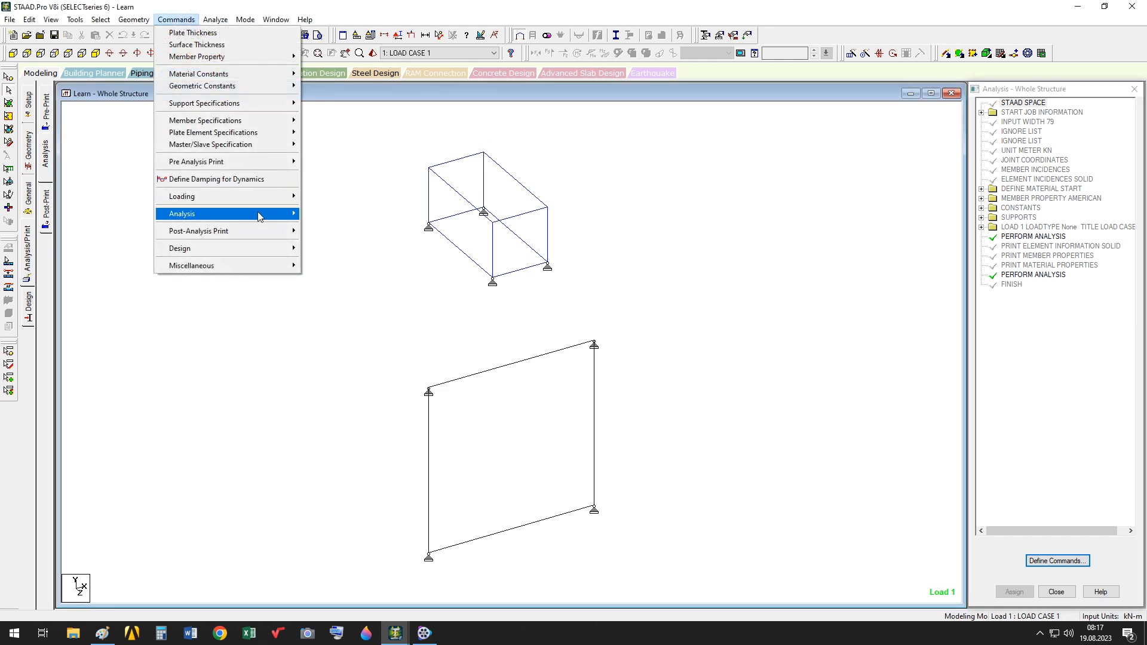
mouse_move(258, 215)
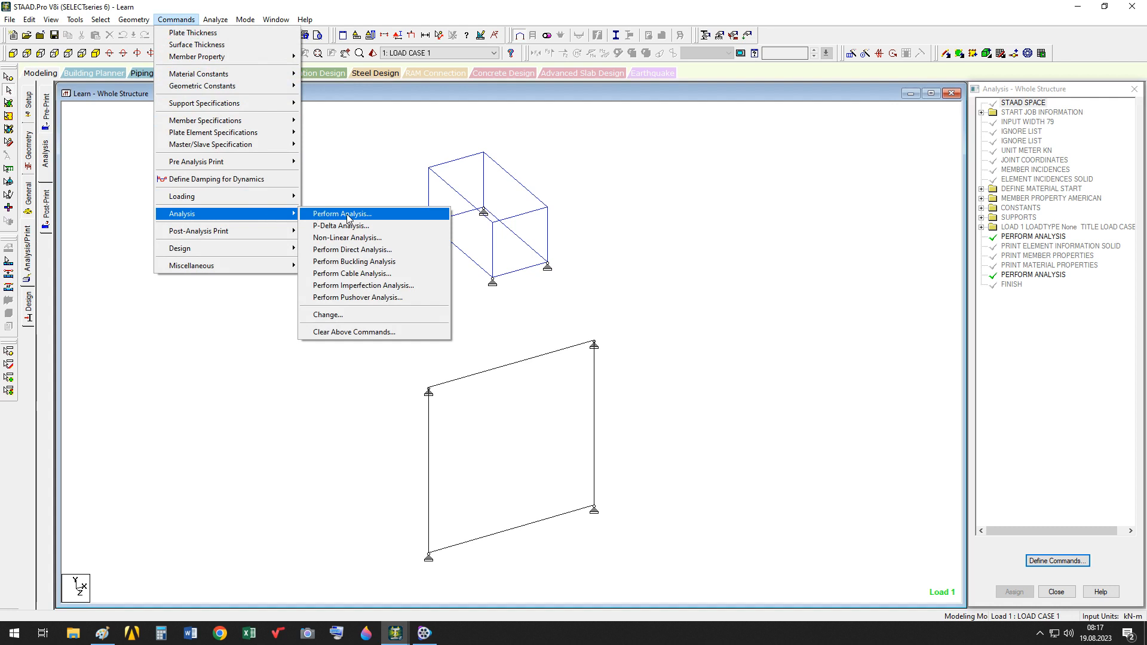
left_click(806, 313)
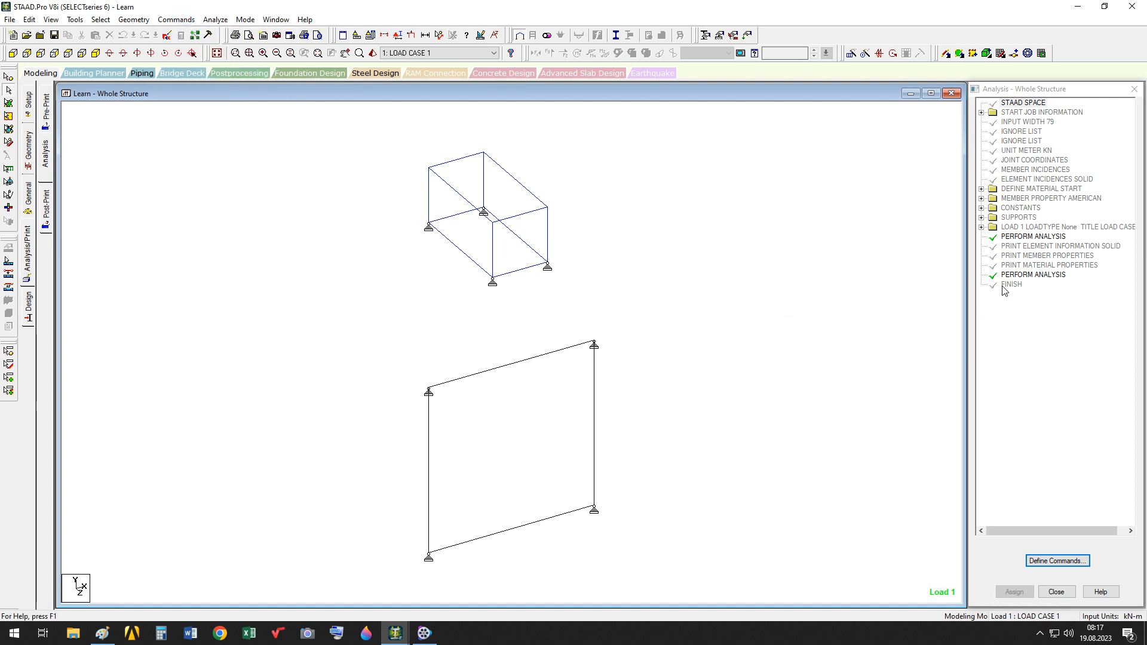
left_click(170, 22)
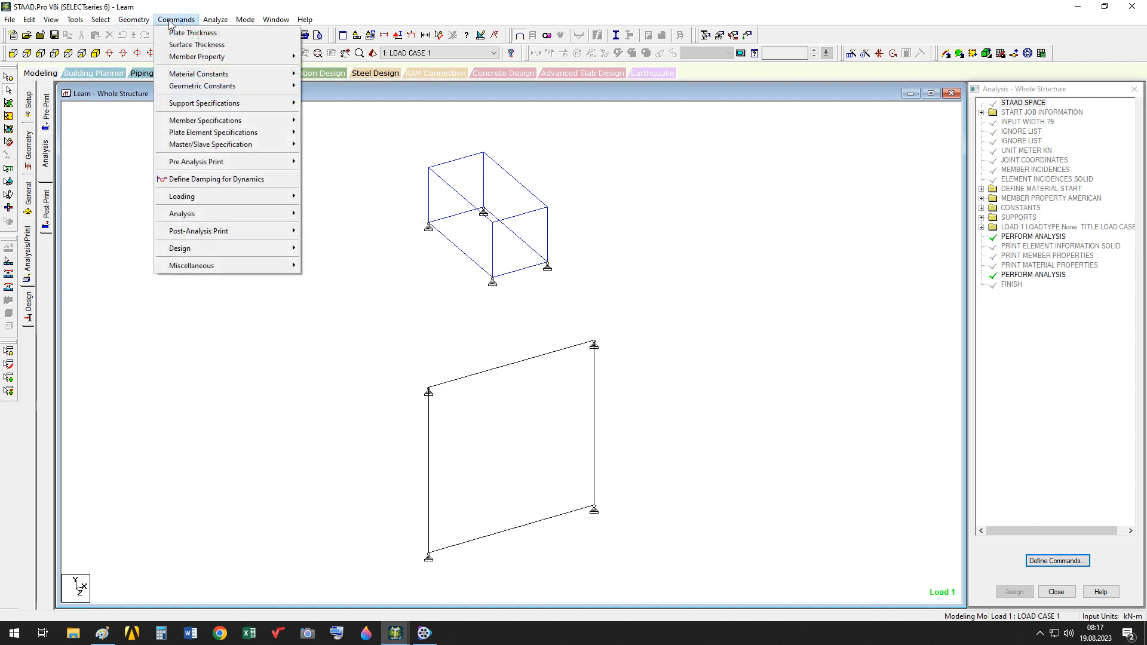
mouse_move(287, 218)
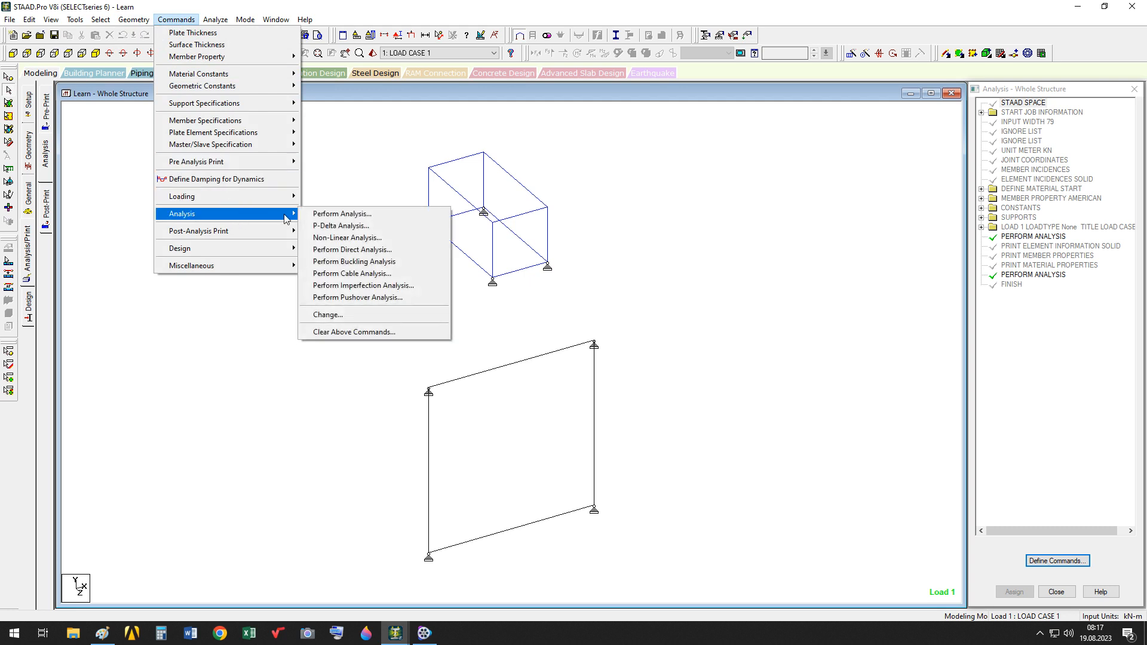
left_click(358, 215)
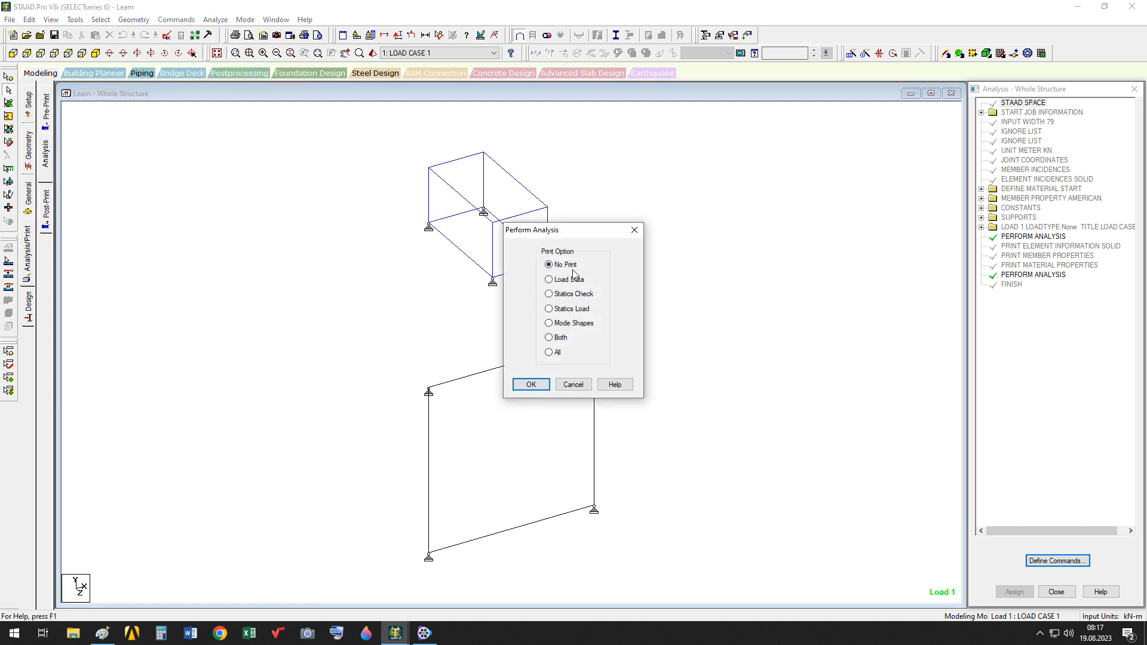
left_click(530, 385)
- Delete the last PERFORM ANALYSIS command, just before FINISH, from the command list
left_click(1027, 285)
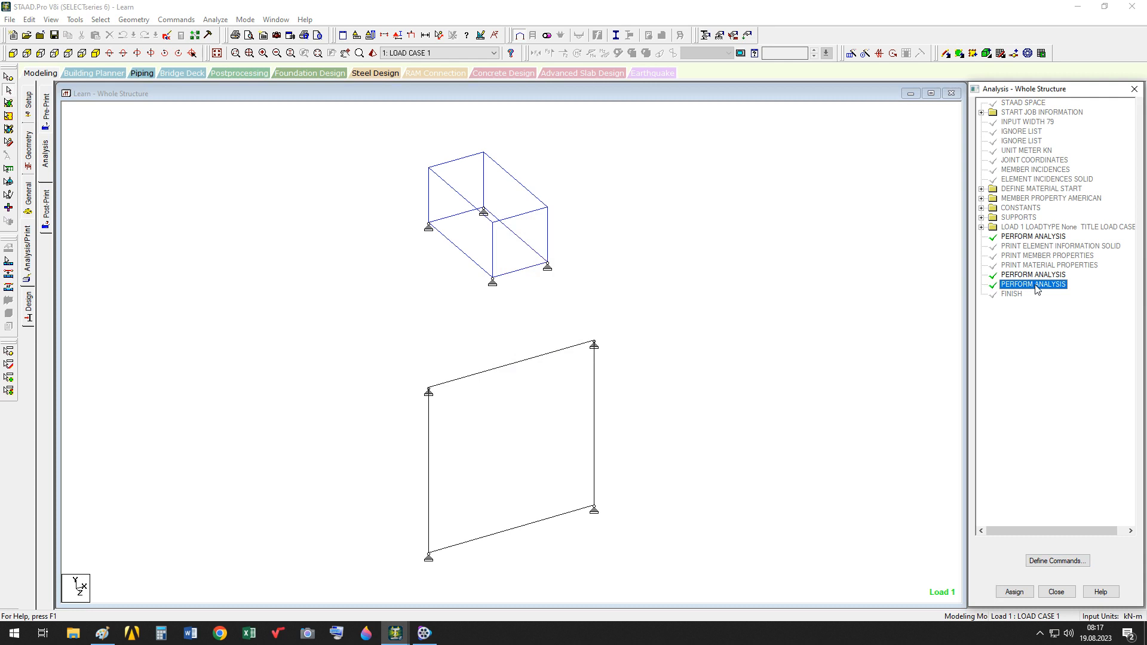
right_click(1036, 288)
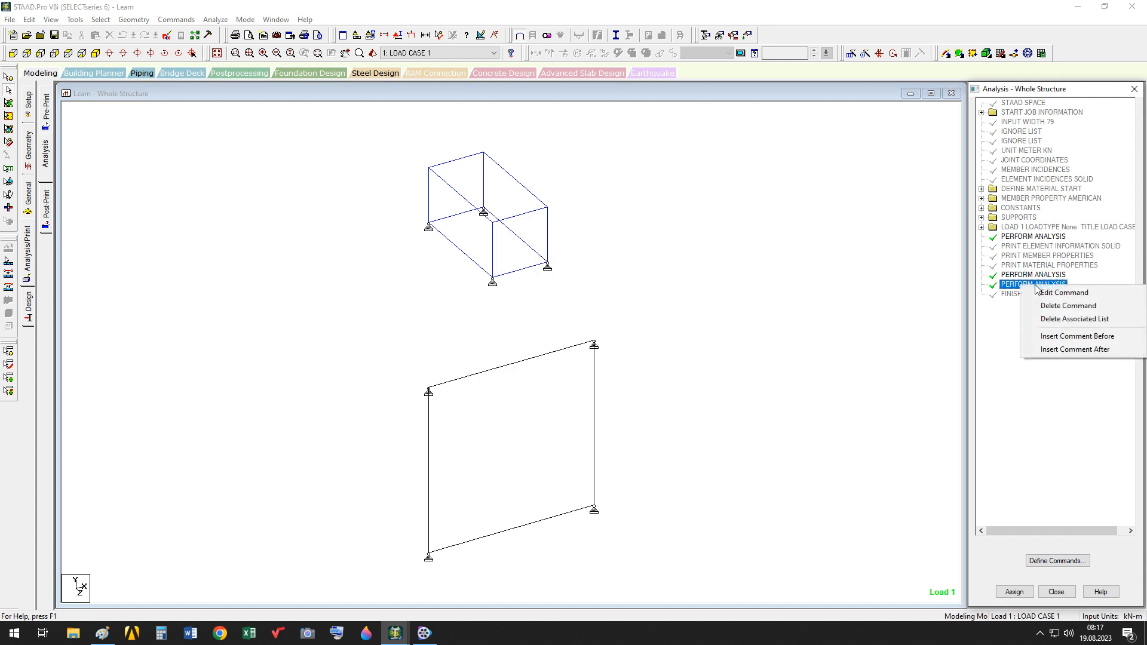
left_click(1064, 306)
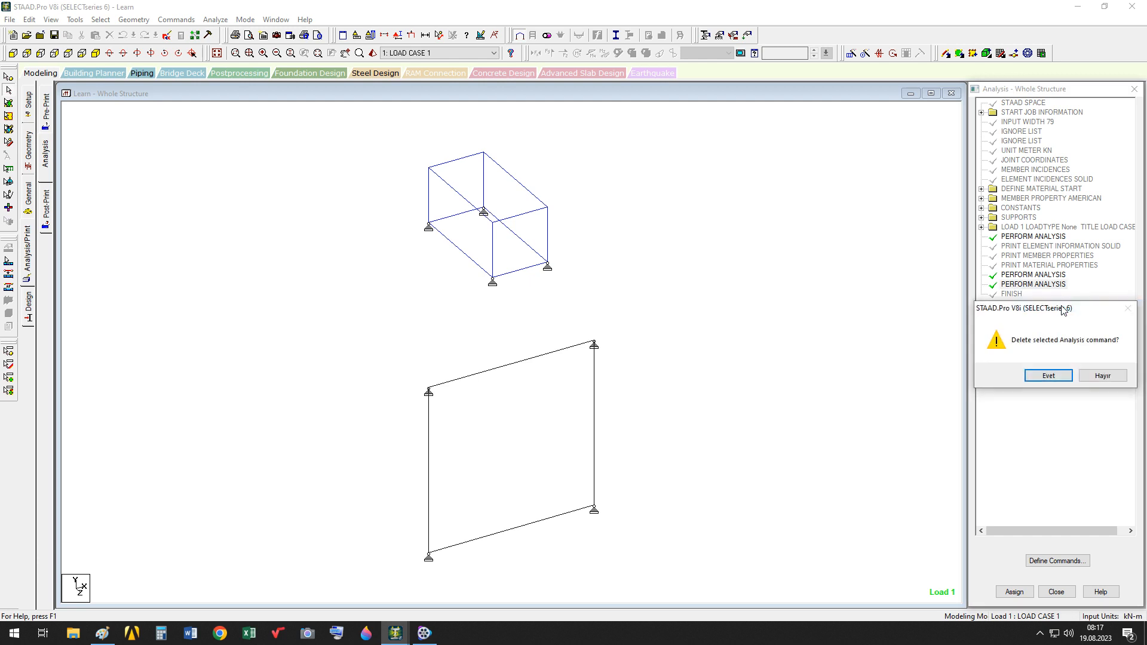
left_click(1063, 379)
left_click(875, 319)
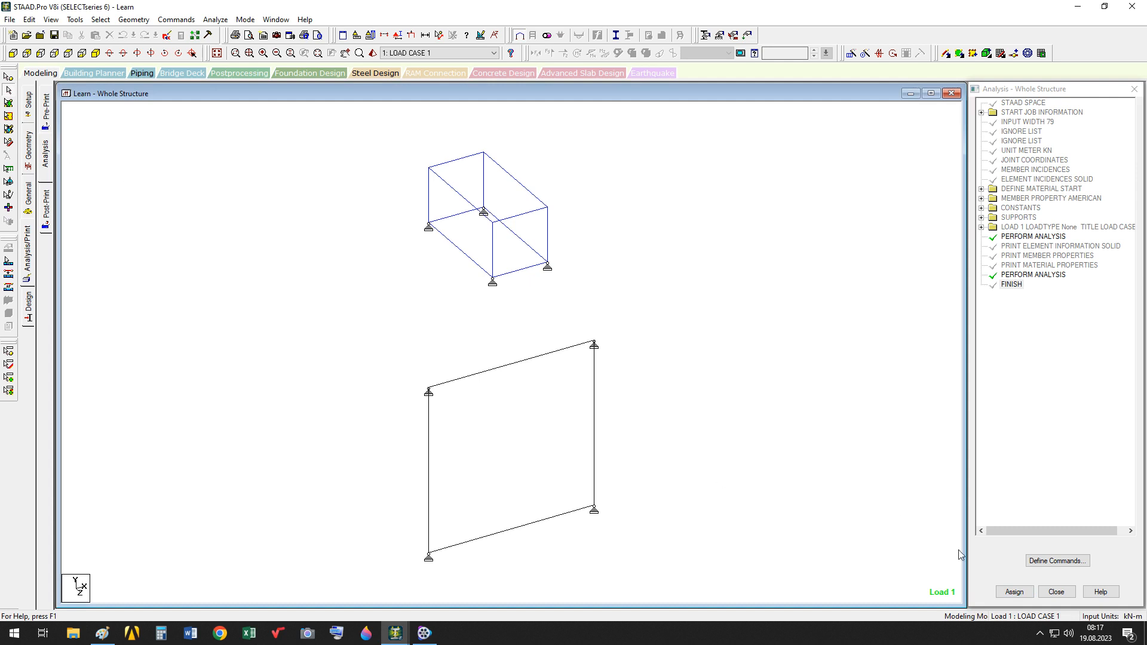
left_click(1076, 561)
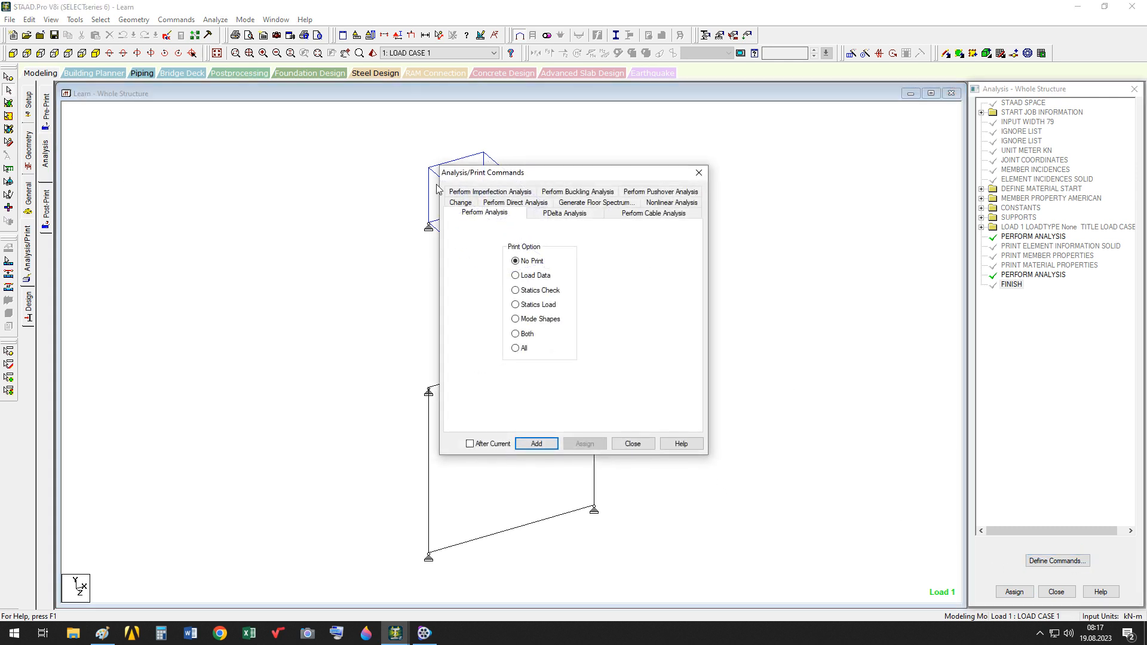
left_click(633, 443)
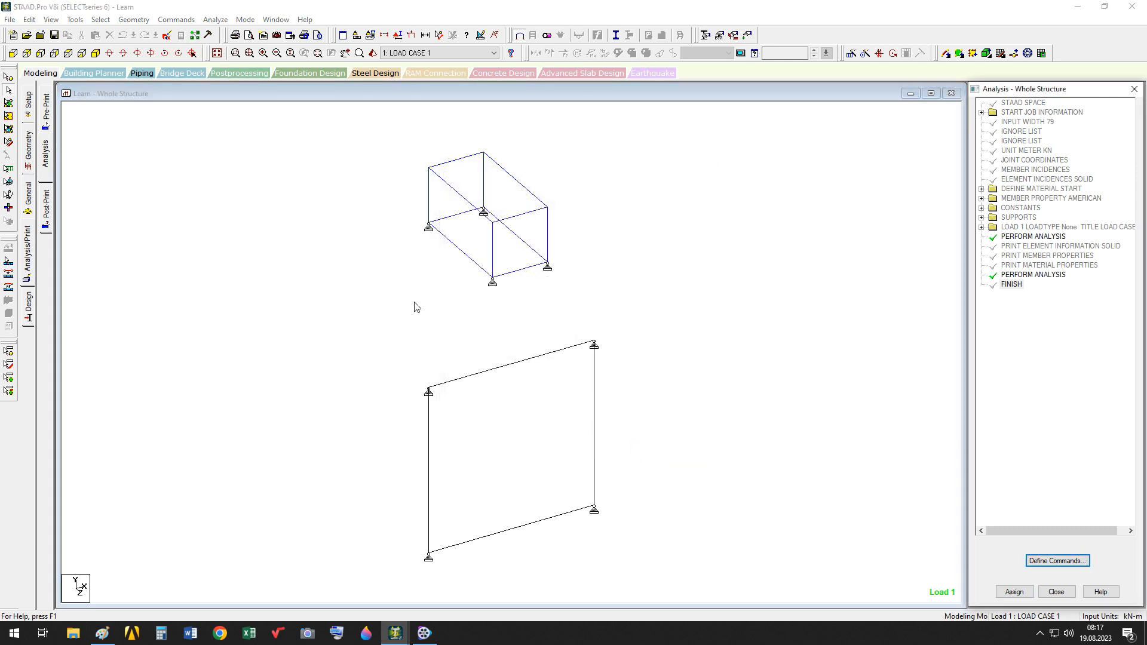
left_click(47, 168)
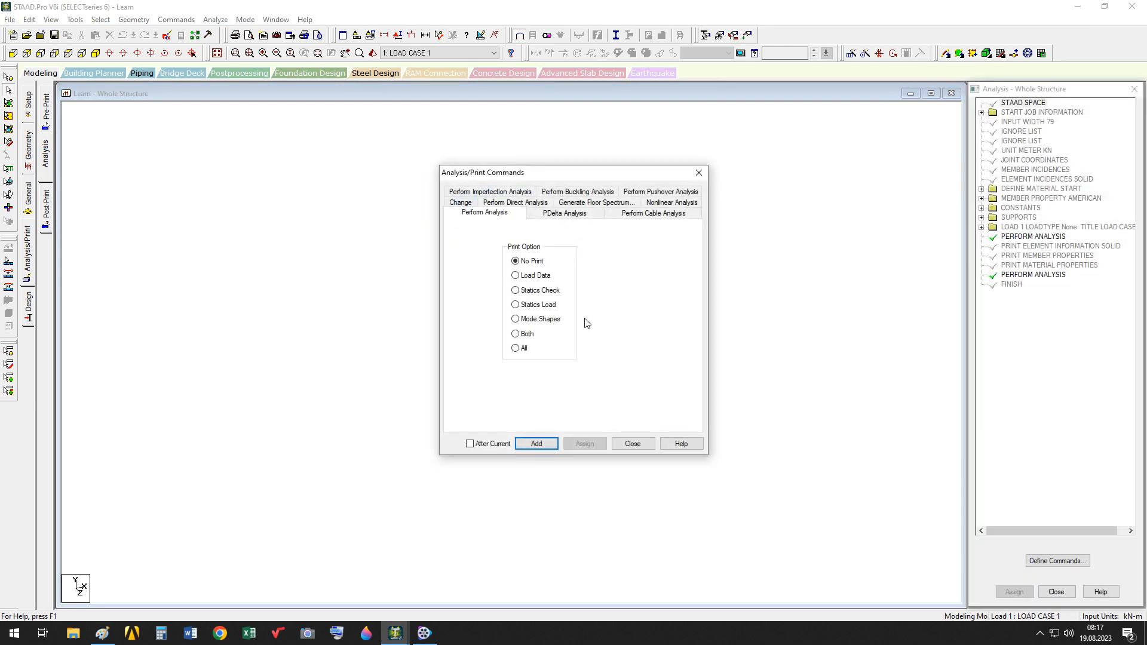
left_click(638, 443)
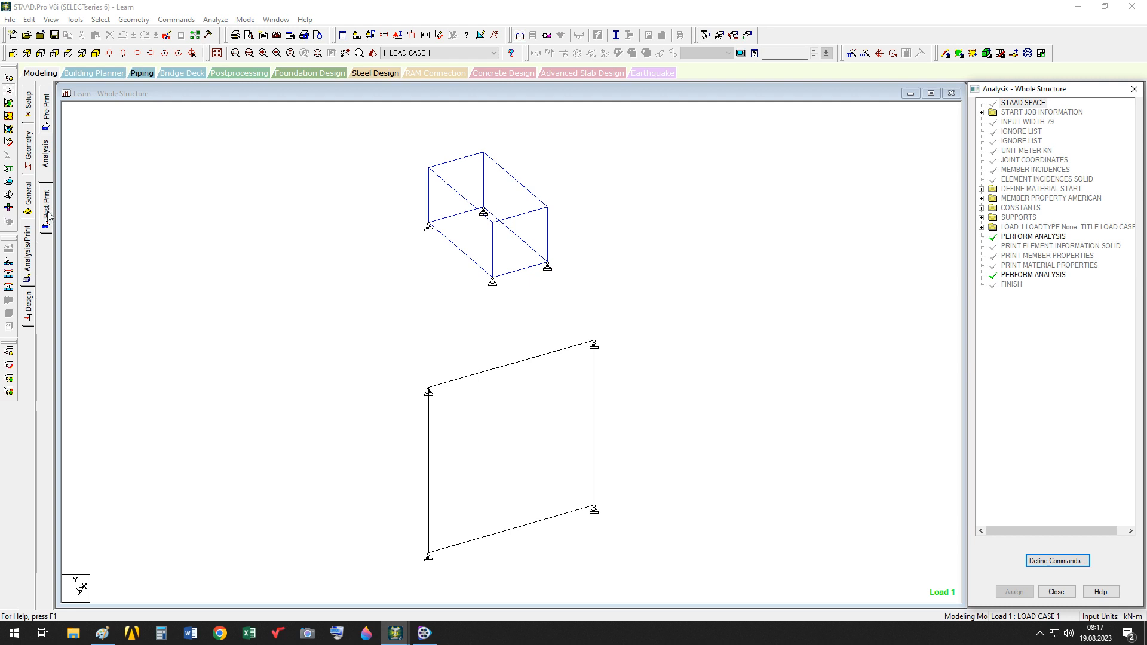
- Define a post-analysis LOAD LIST command containing 1: LOAD CASE 1 and add it twice
left_click(48, 215)
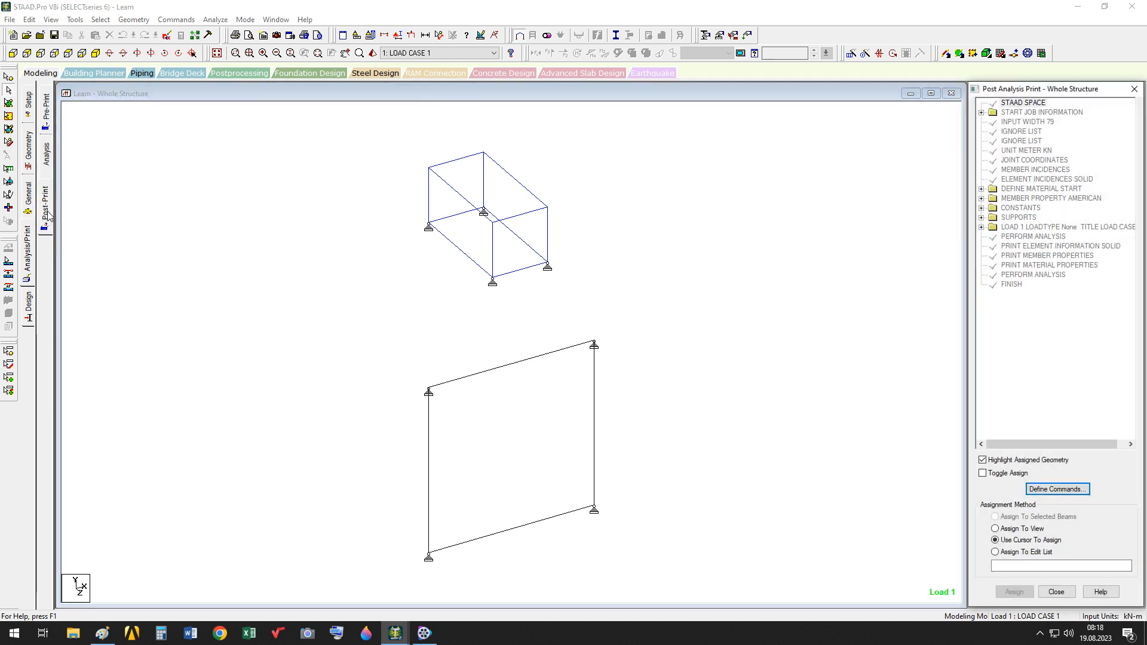
left_click(1042, 489)
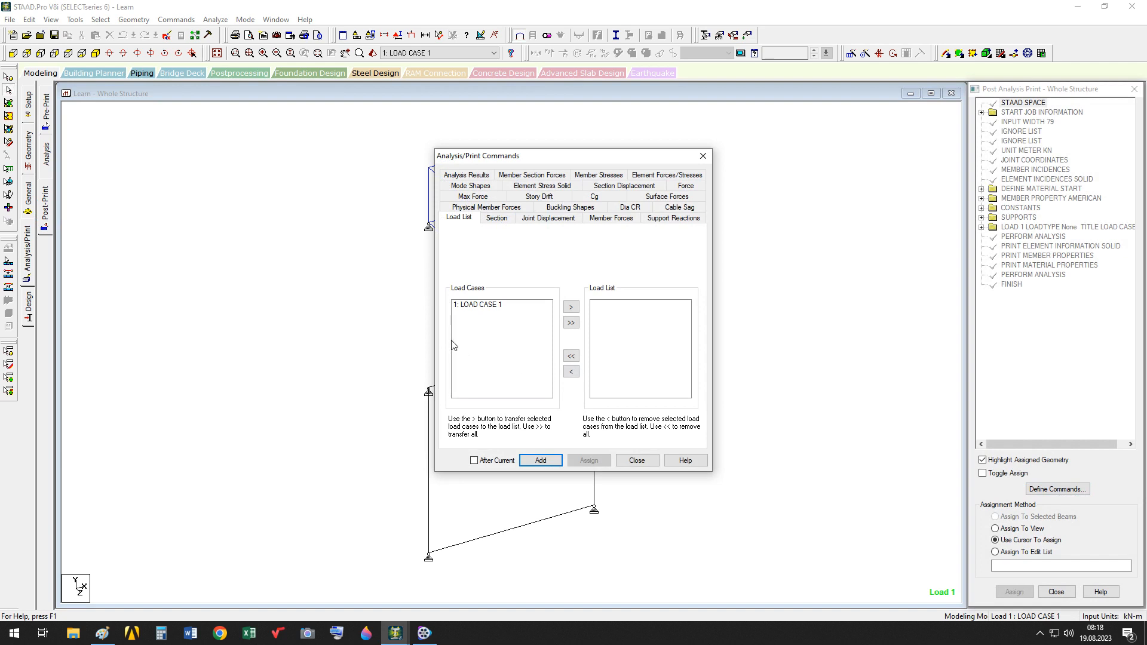
left_click(475, 305)
left_click(571, 308)
left_click(571, 323)
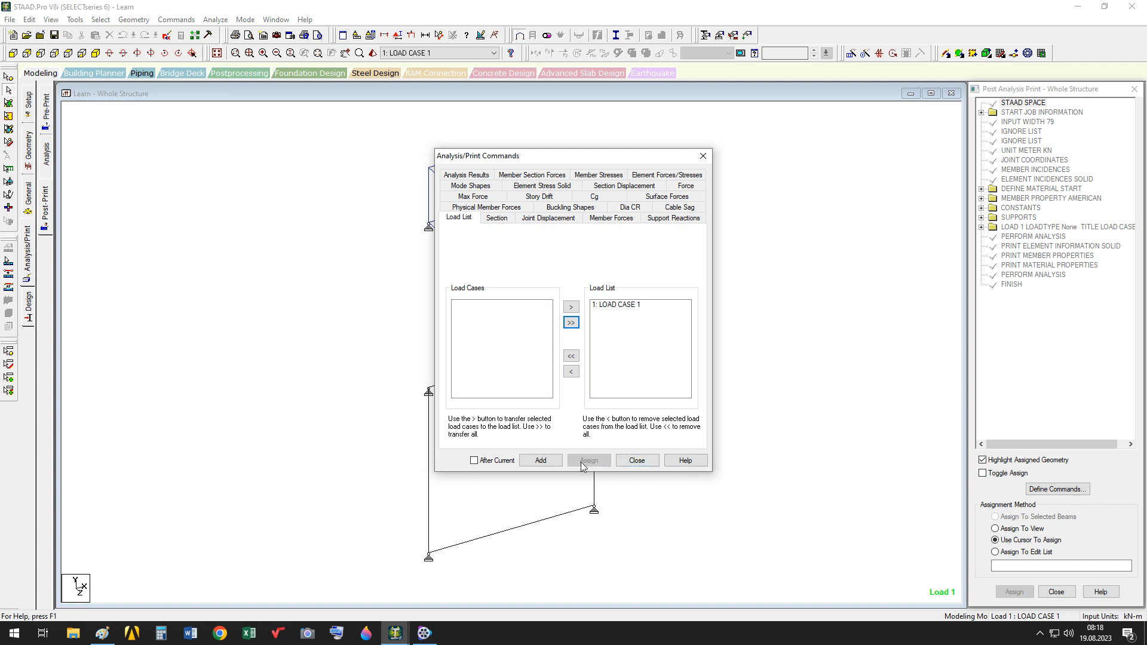
left_click(540, 460)
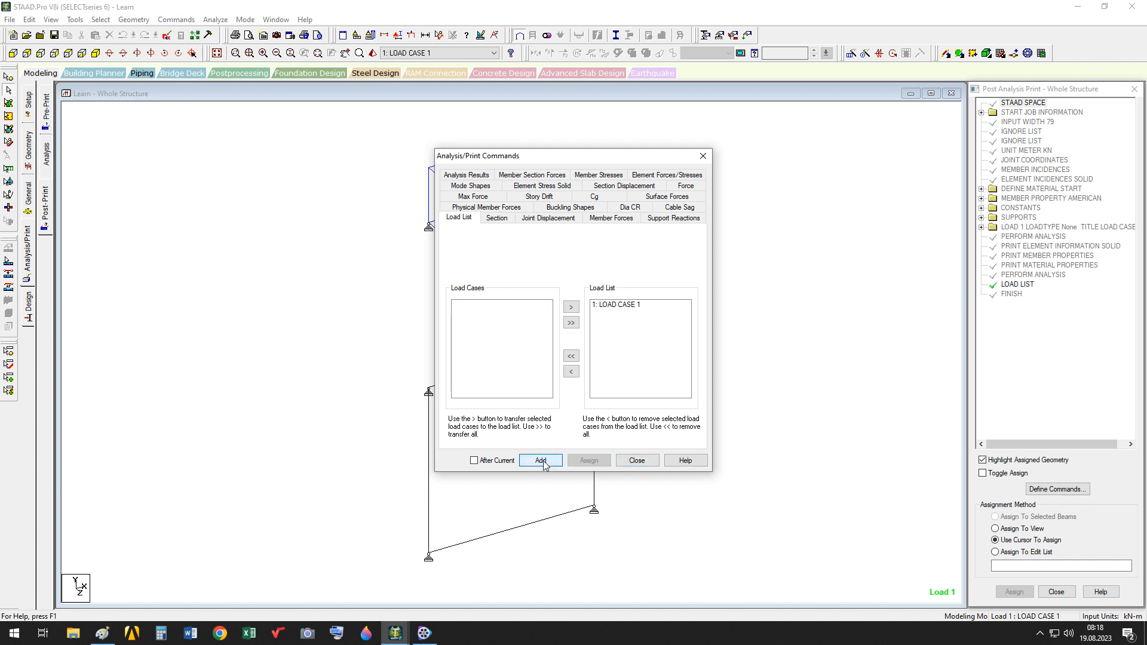
left_click(625, 308)
left_click(541, 461)
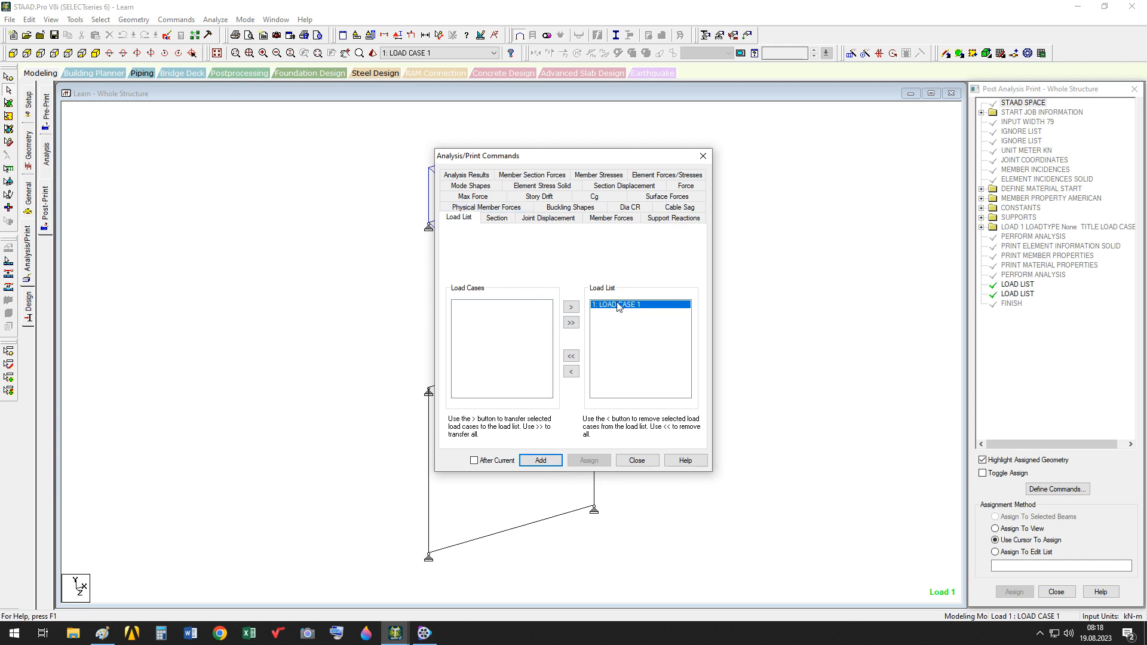
- Add post-analysis print commands for Joint Displacement, Member Forces with Global unchecked, and Support Reactions
left_click(503, 218)
left_click(544, 219)
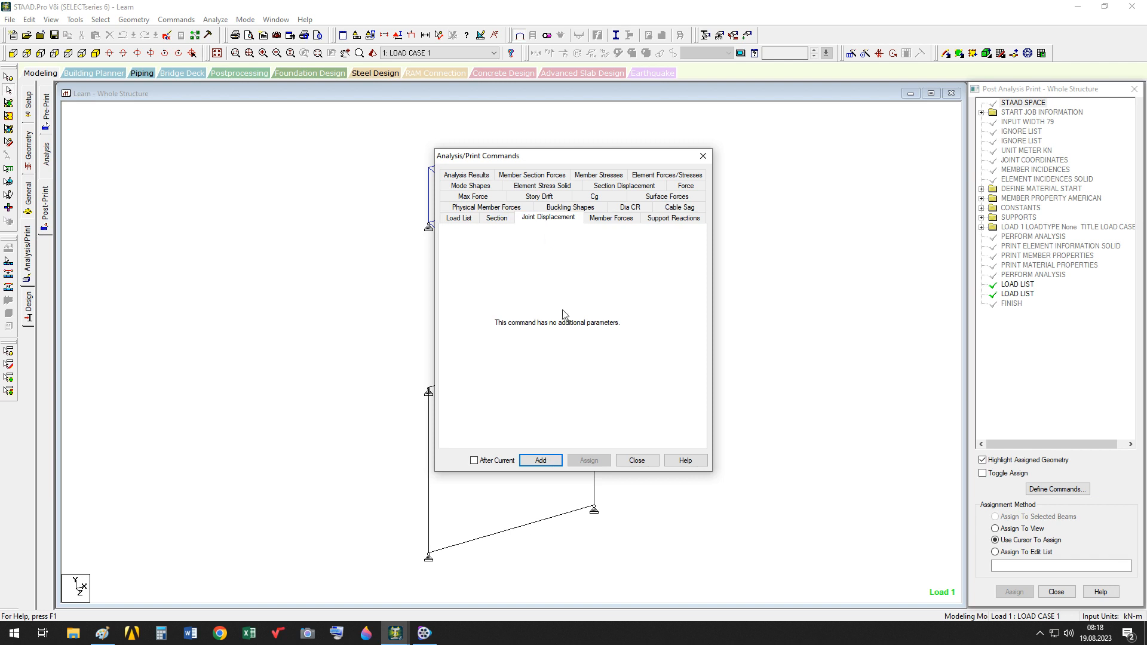
left_click(541, 460)
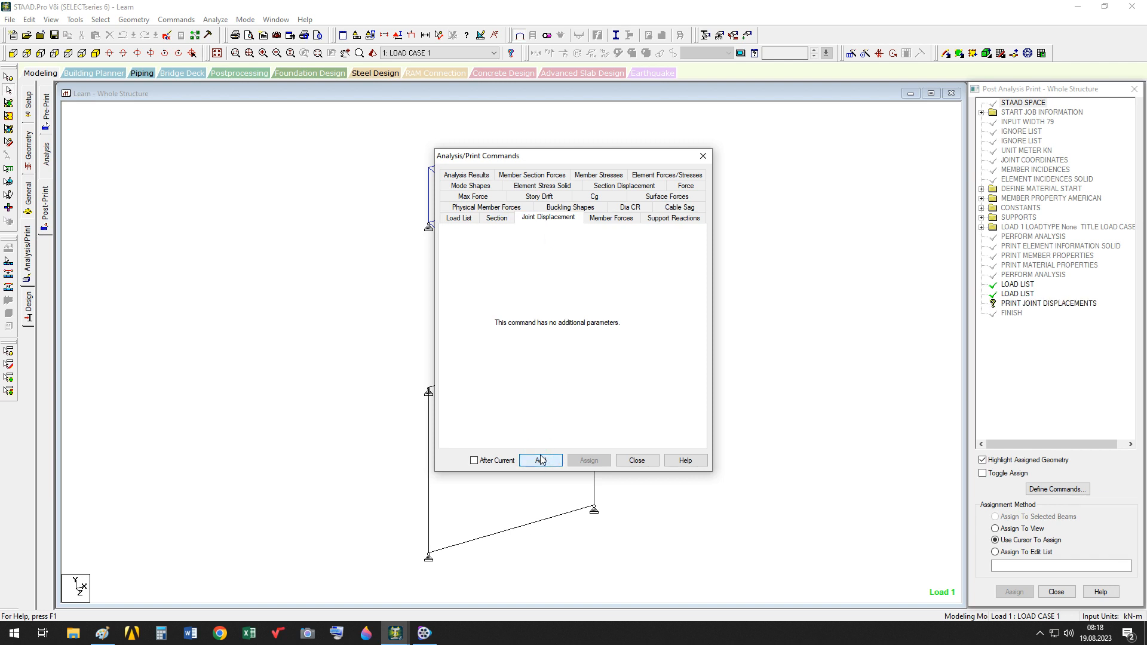
left_click(611, 218)
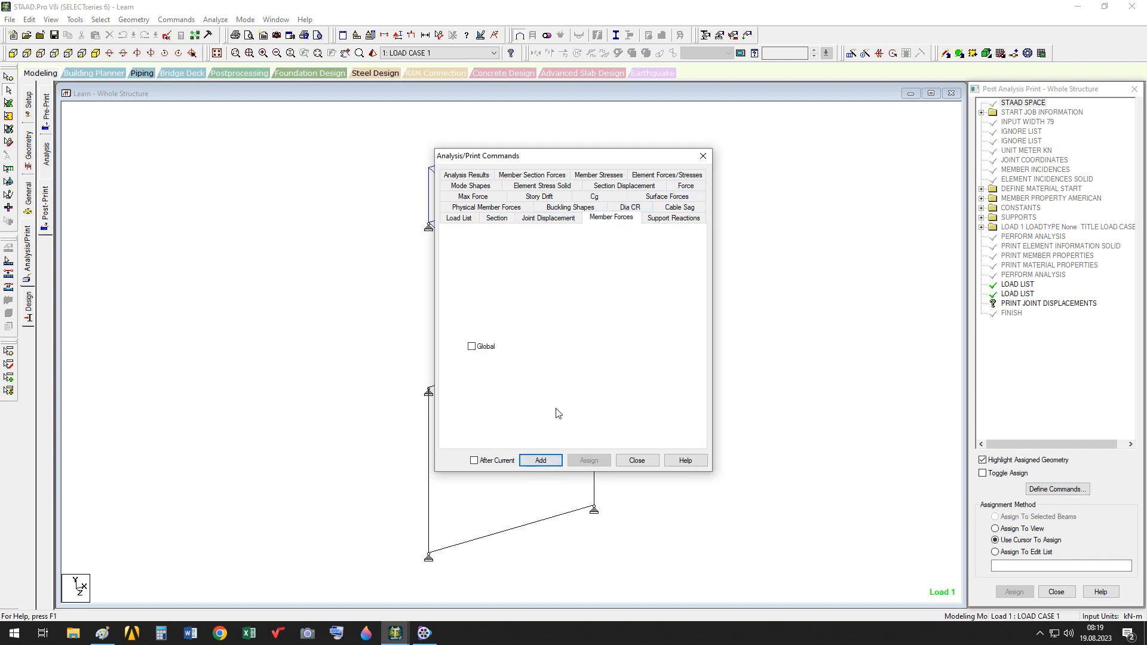
left_click(542, 461)
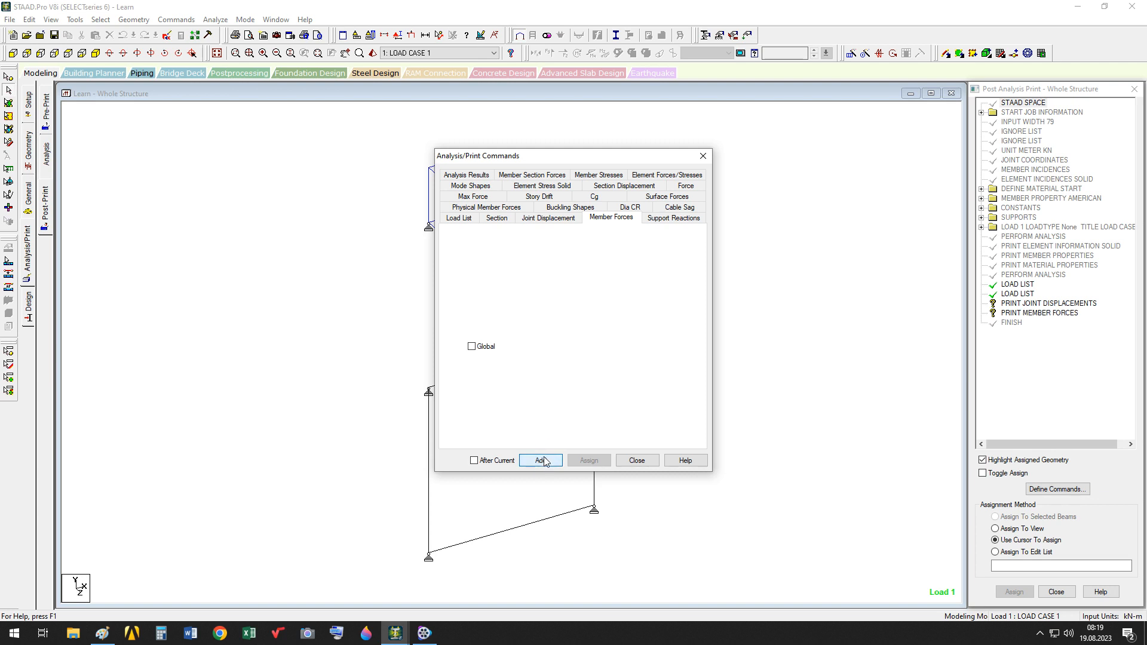
left_click(678, 218)
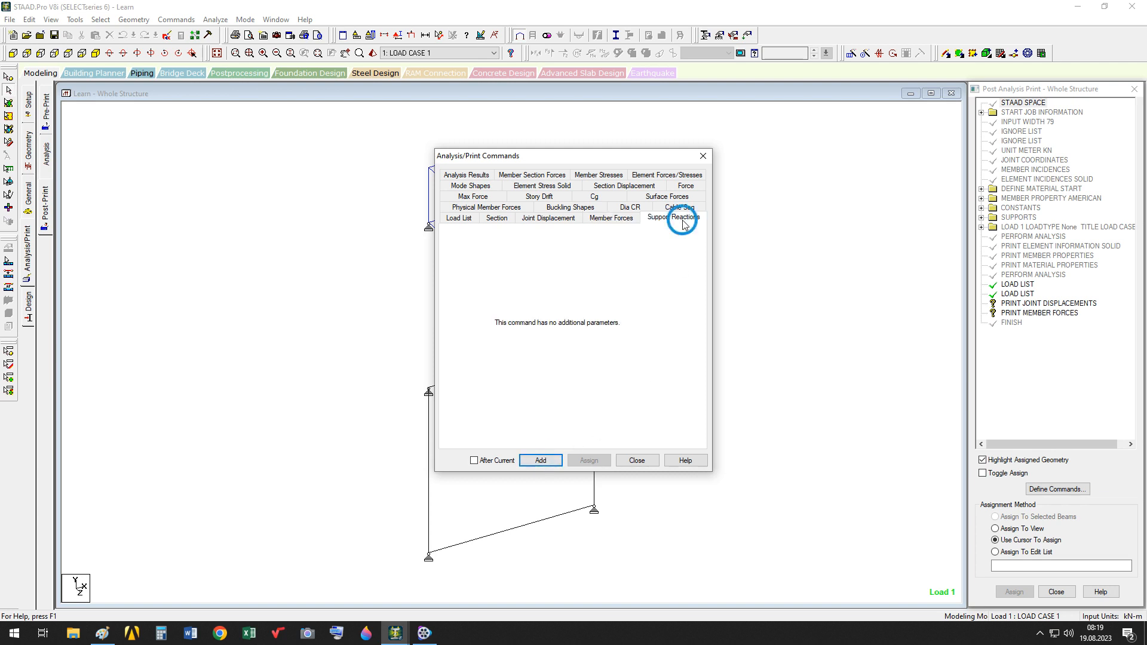
left_click(542, 460)
left_click(636, 461)
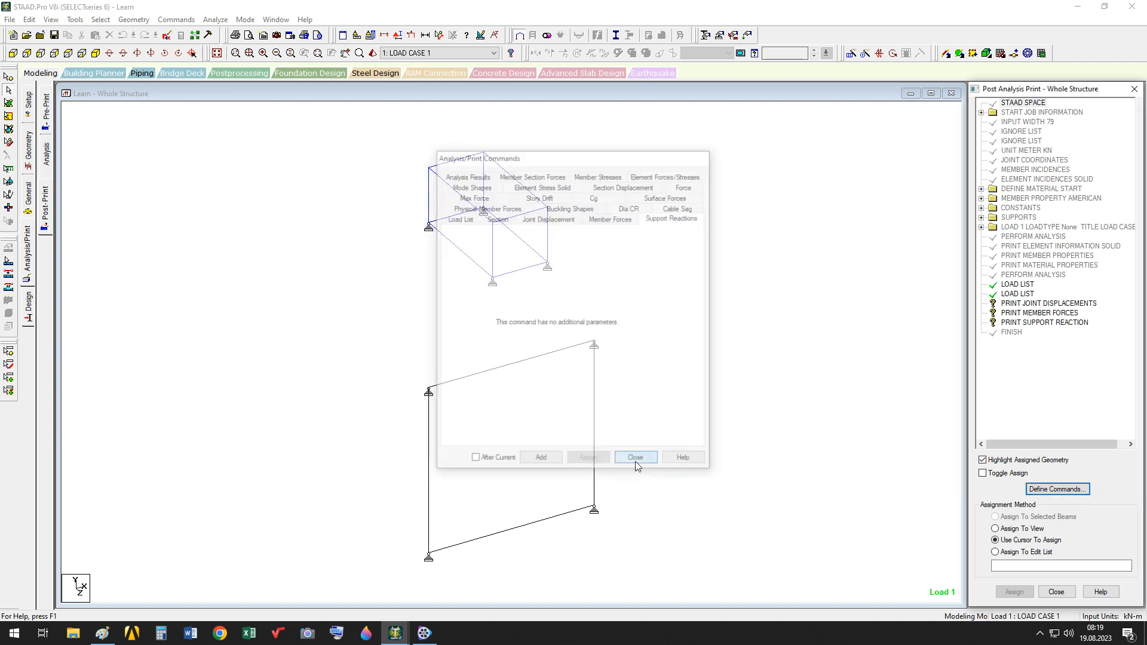
- Delete the duplicate second LOAD LIST command from the post-analysis print list
left_click(1023, 295)
right_click(1024, 296)
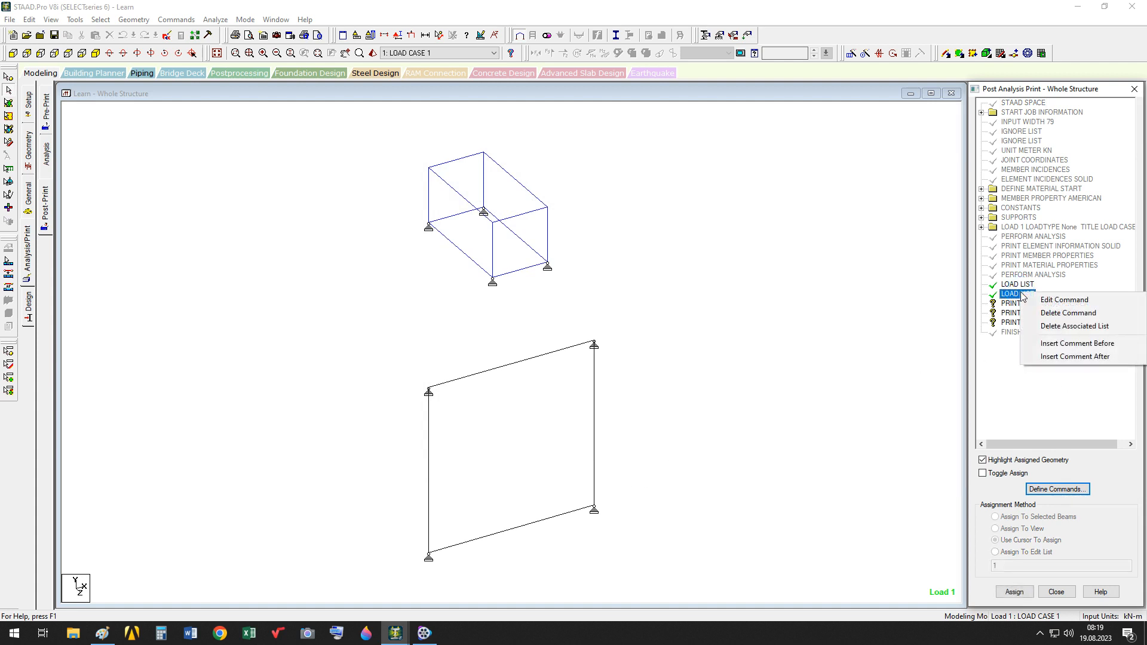
left_click(1061, 313)
left_click(1051, 375)
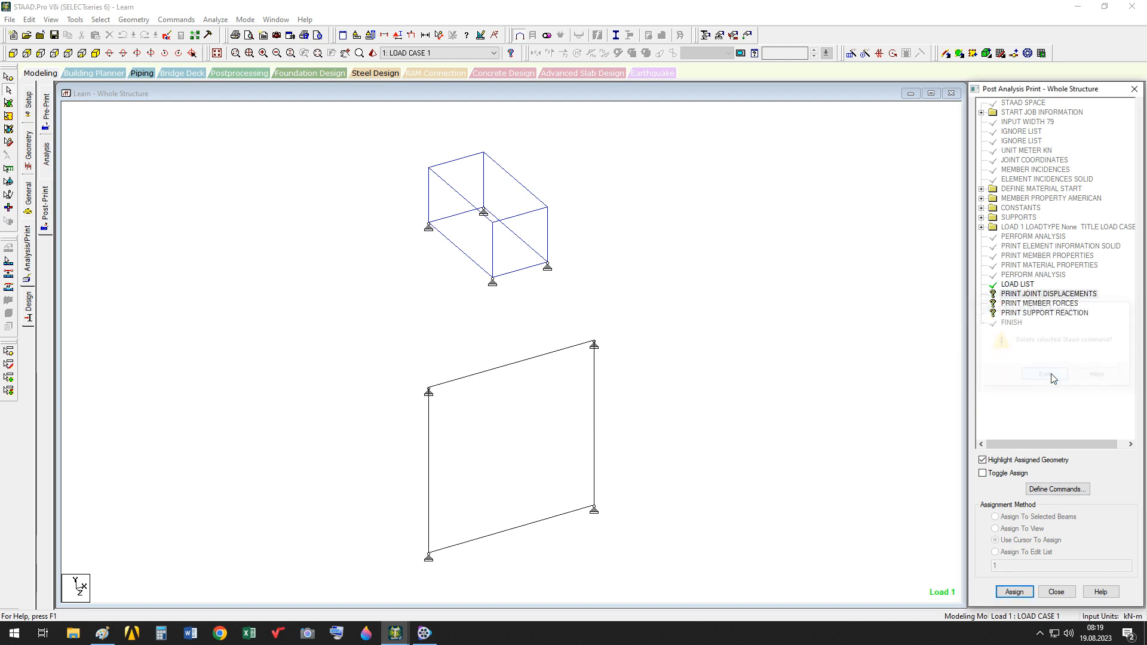
left_click(1037, 295)
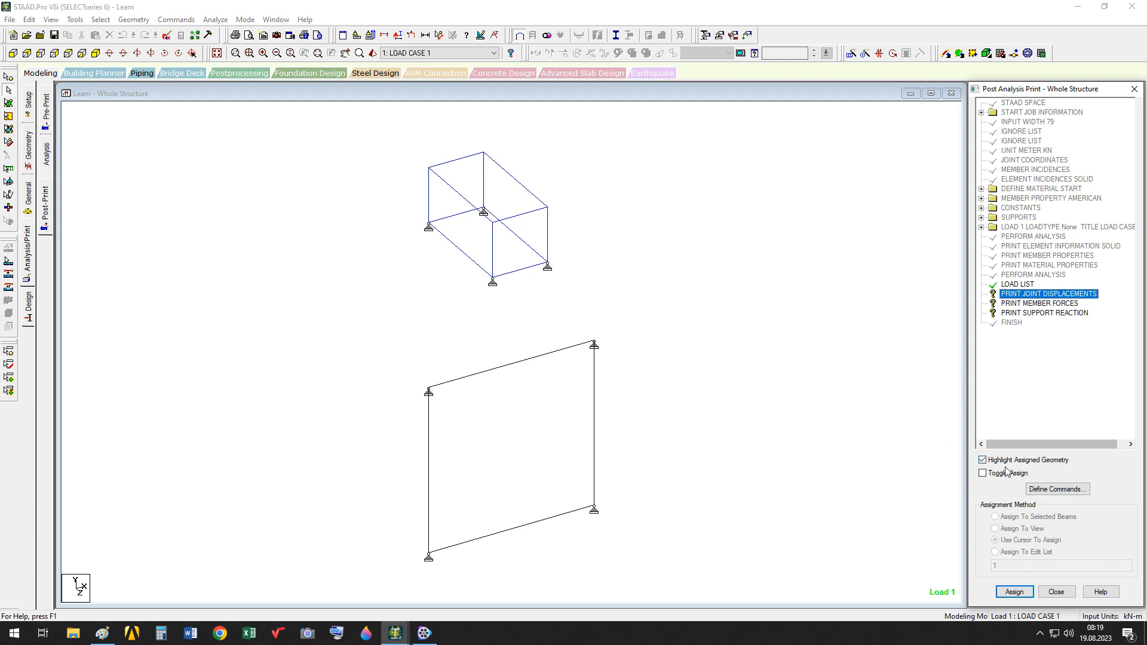
left_click(902, 487)
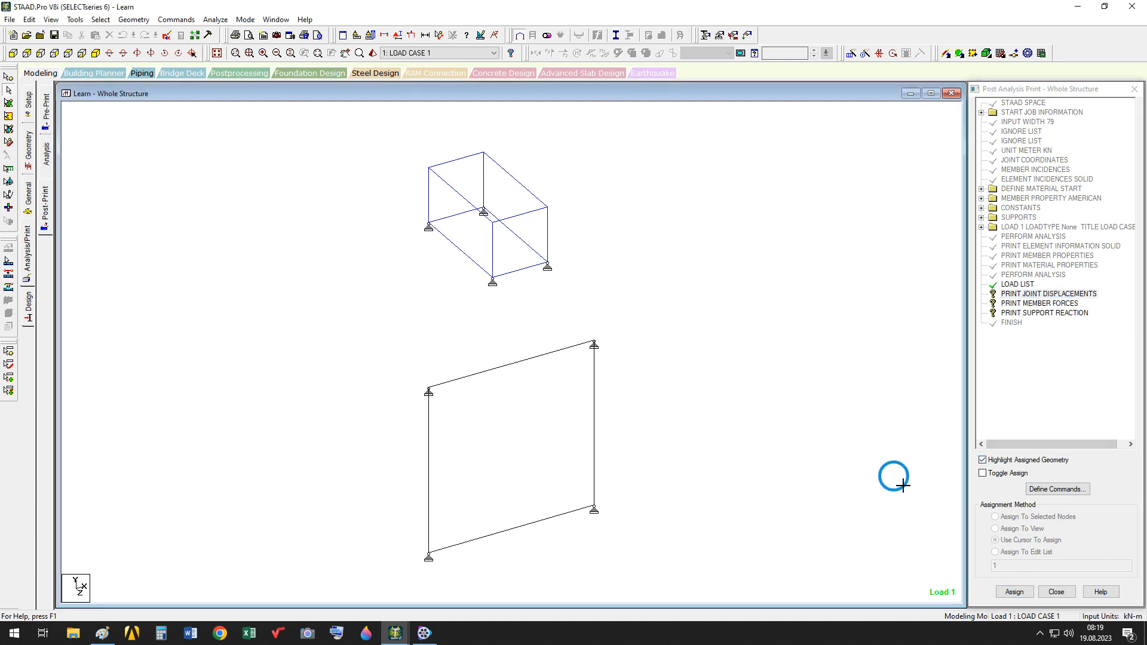
left_click(349, 170)
left_click_drag(351, 171, 665, 577)
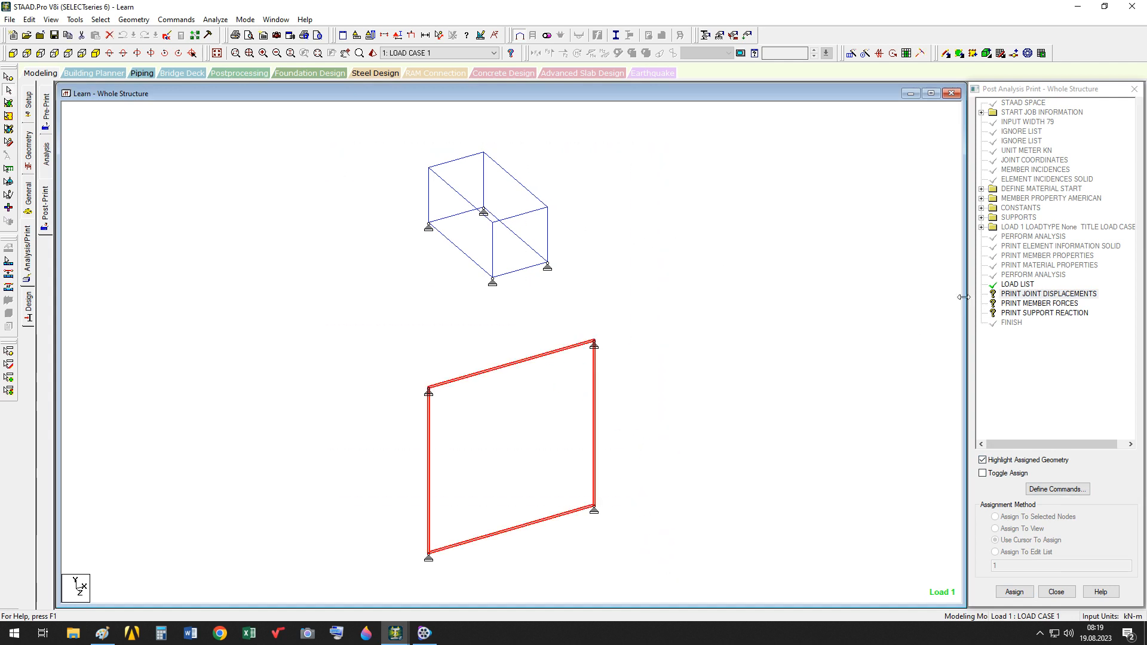
right_click(1024, 290)
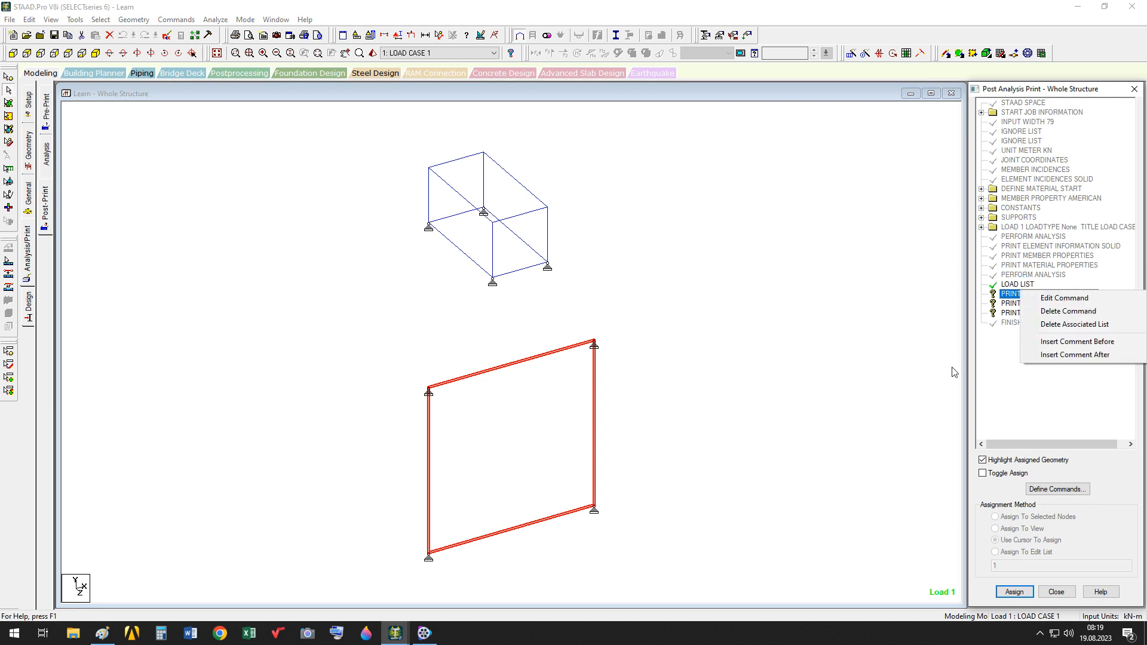
left_click(817, 369)
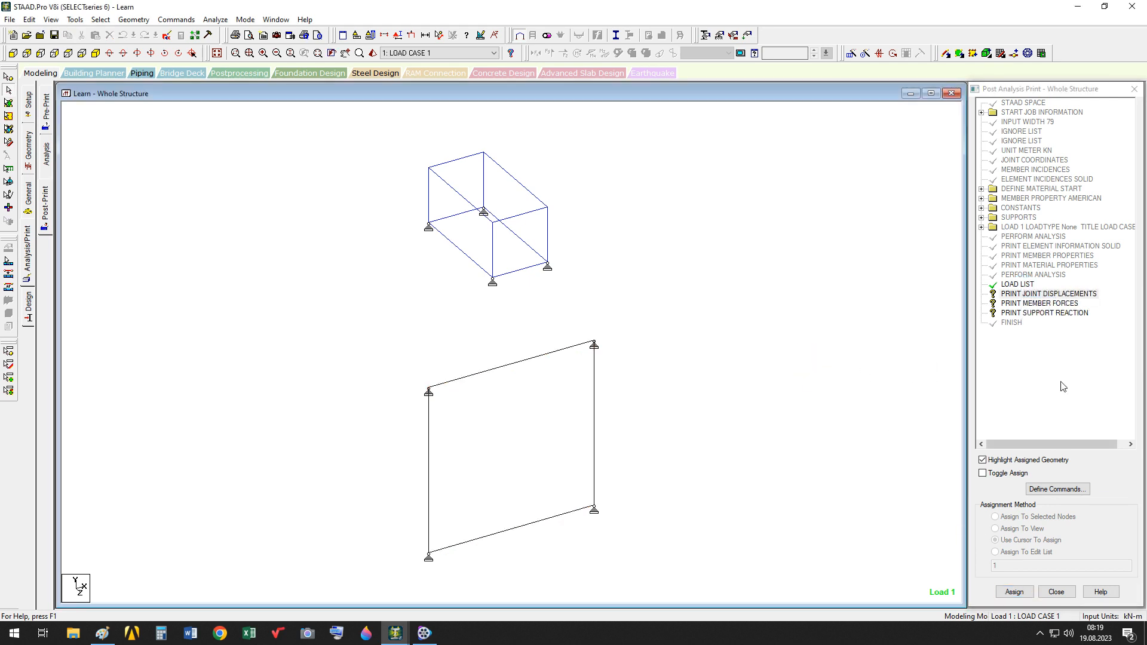
left_click(1025, 295)
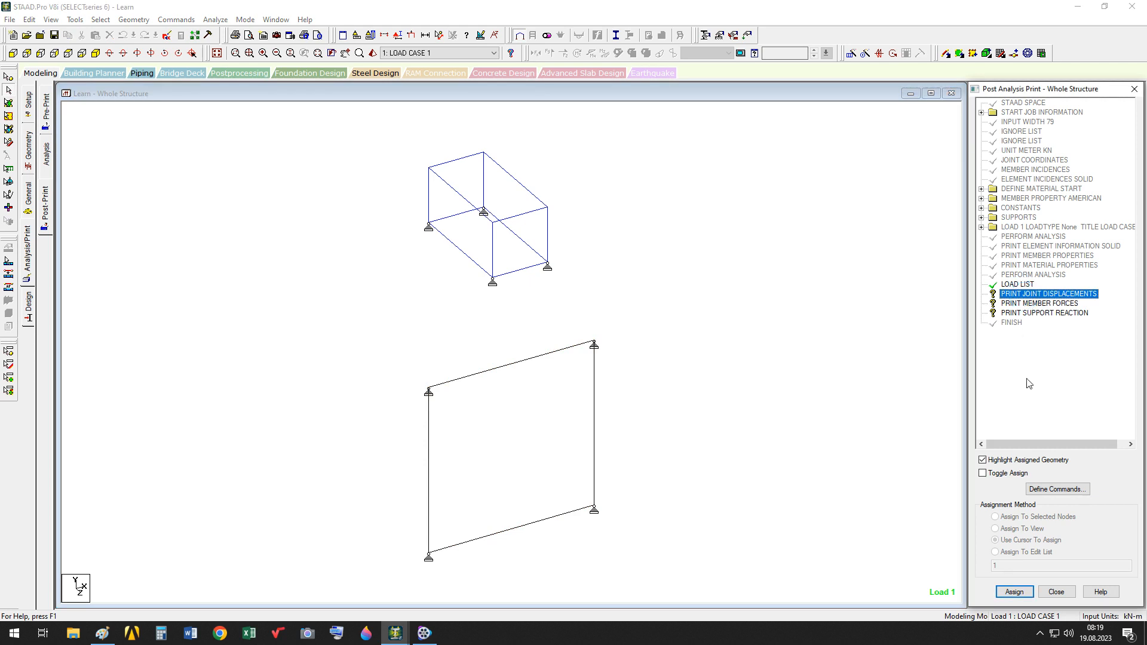
right_click(1036, 295)
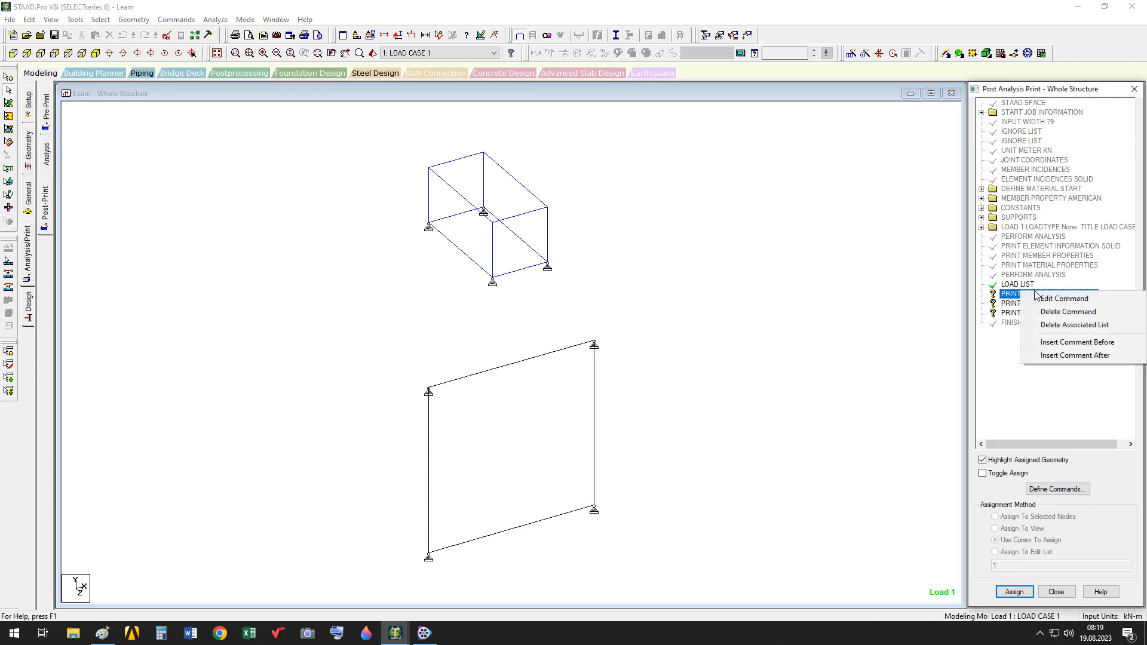
left_click(871, 288)
- Assign the PRINT MEMBER FORCES command to the whole view
left_click(1024, 305)
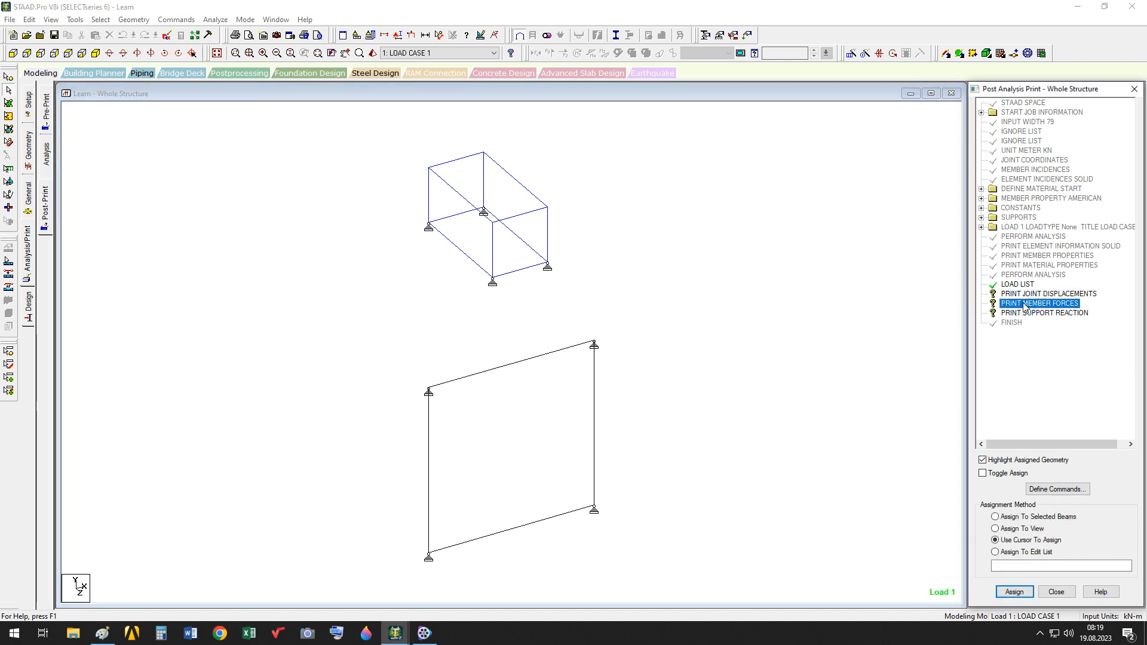
left_click(1025, 528)
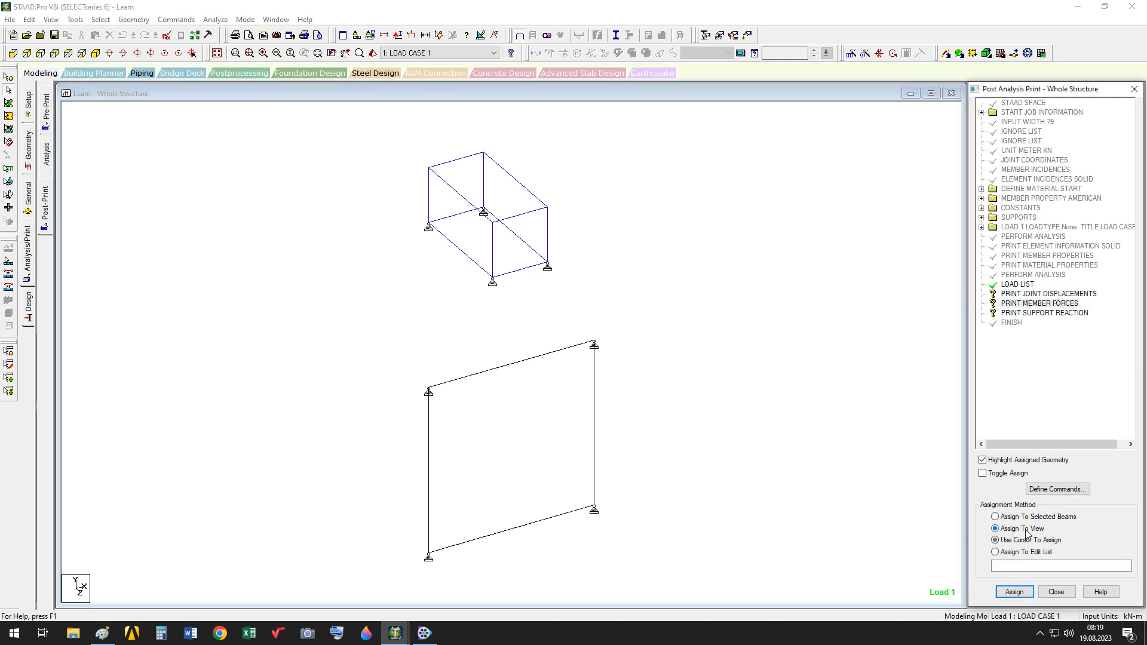
left_click(1015, 591)
left_click(1057, 376)
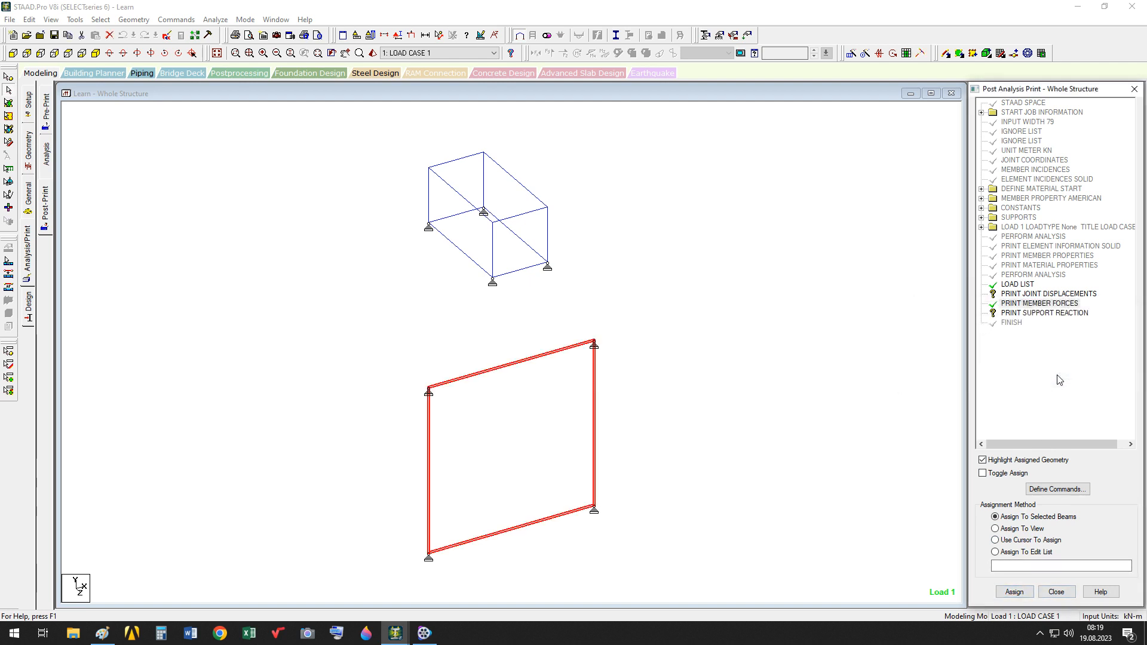
- Assign the PRINT SUPPORT REACTION command to the whole view
left_click(1046, 313)
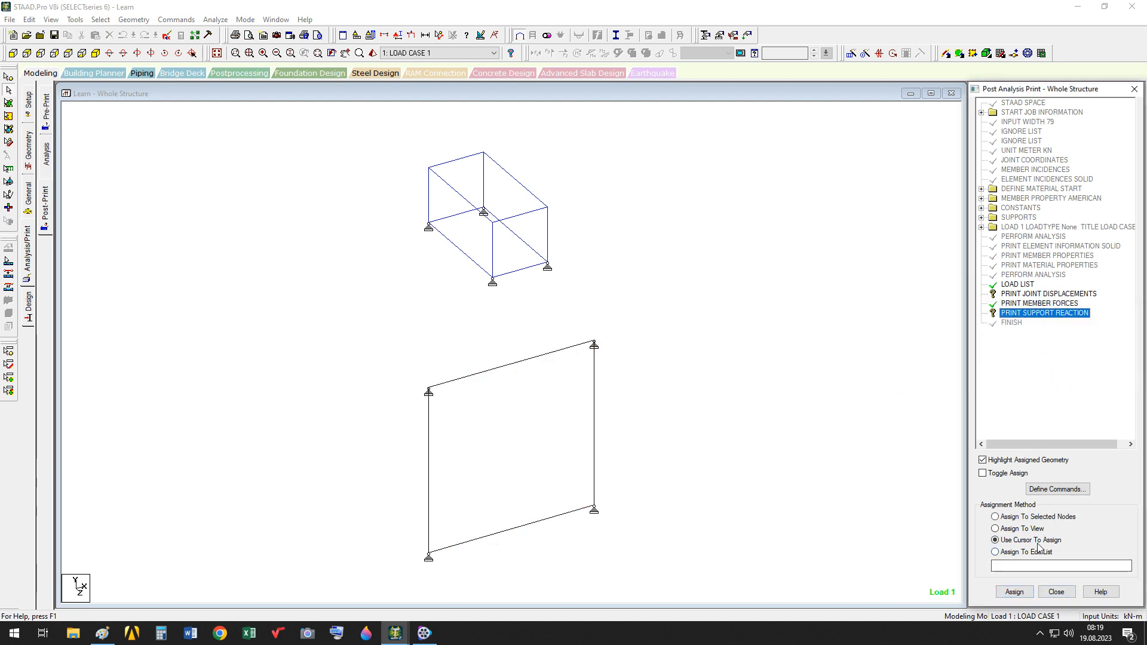
left_click(1025, 528)
left_click(1014, 592)
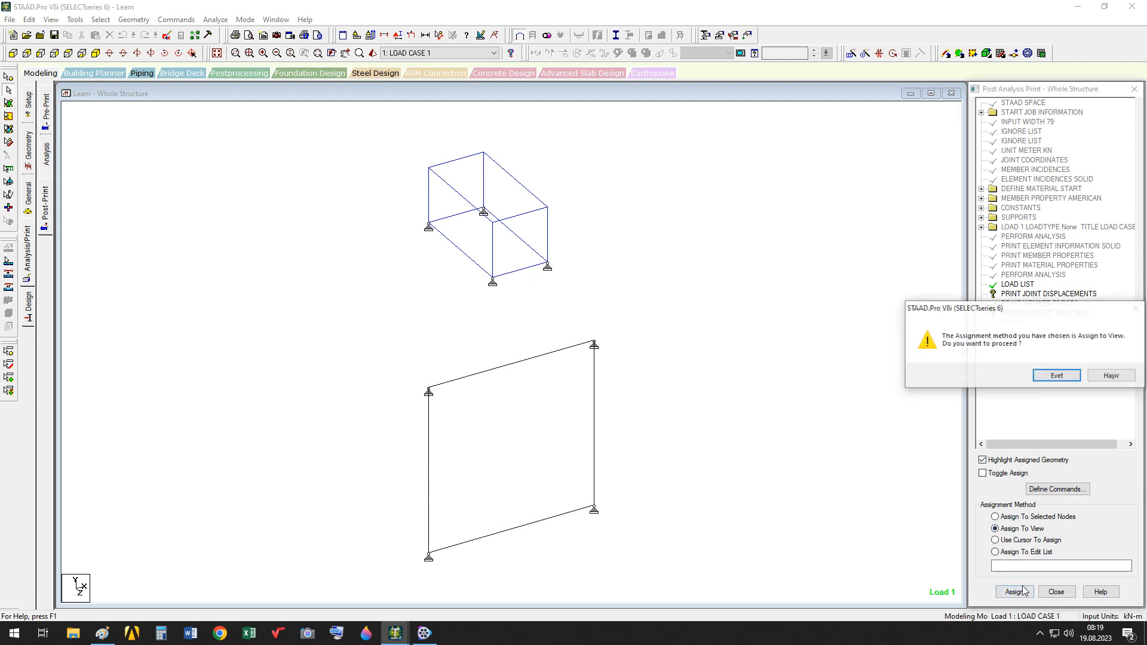
left_click(1057, 376)
- Select all nodes of both the solid and the frame and assign the PRINT JOINT DISPLACEMENTS command to them
left_click(1026, 295)
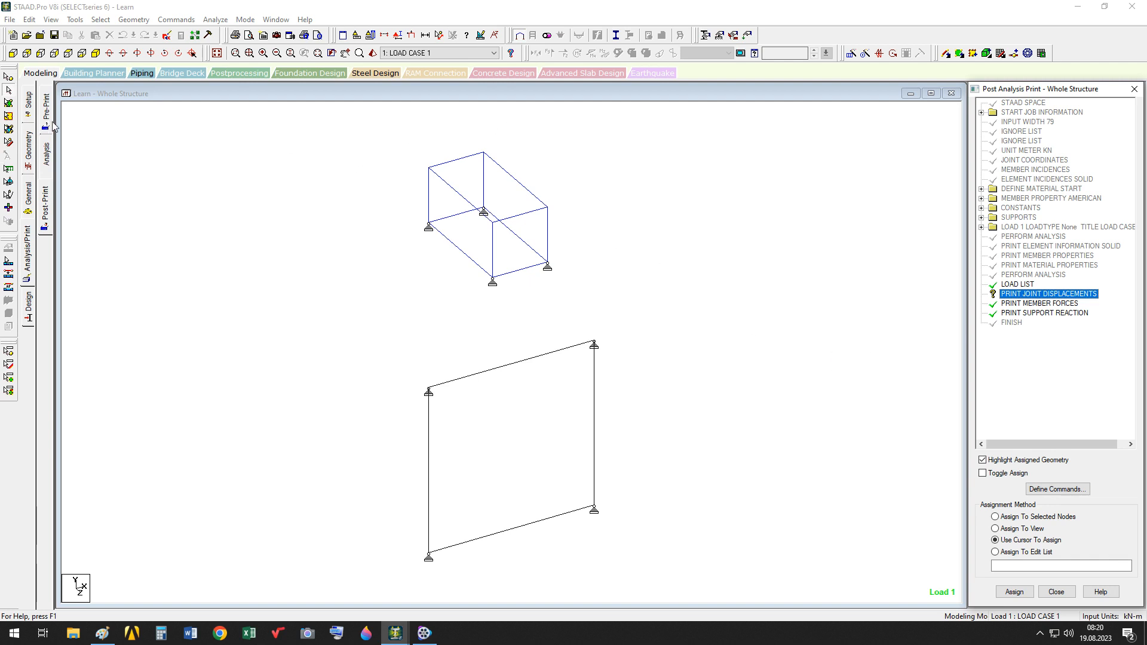
left_click(8, 90)
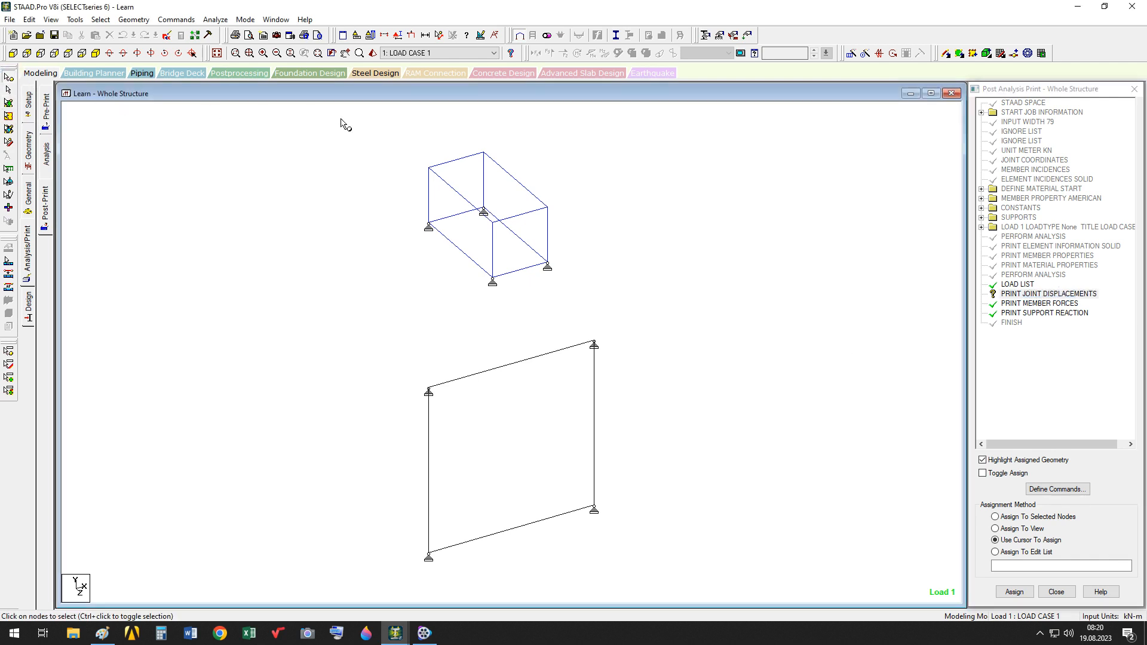
left_click_drag(343, 124, 663, 567)
left_click(1015, 591)
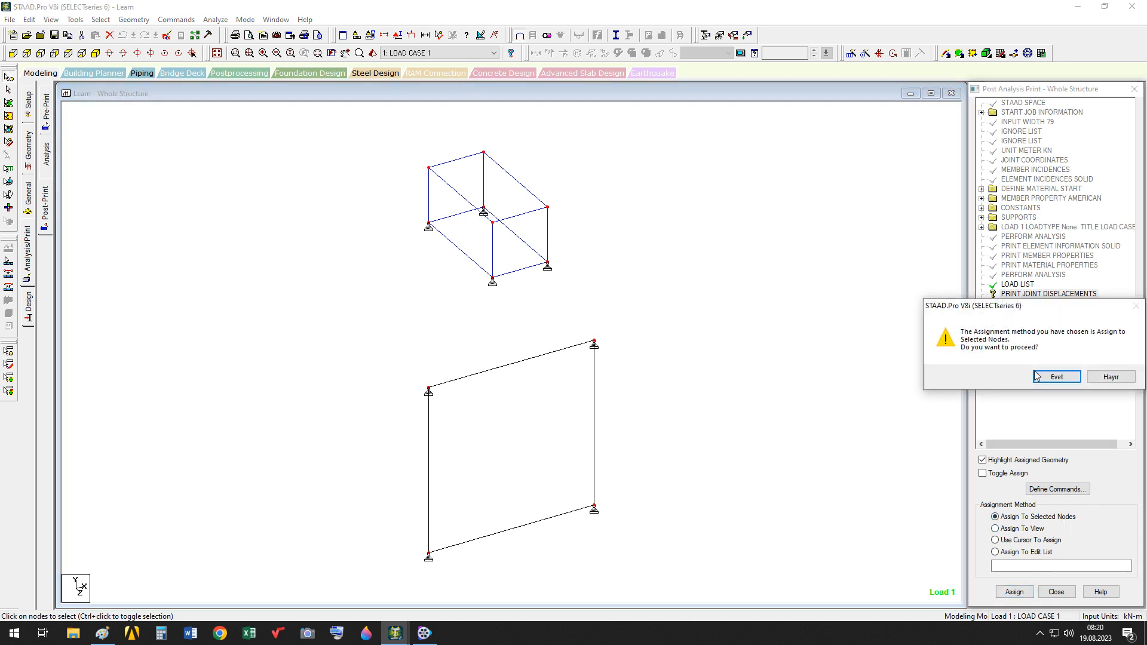
left_click(1056, 376)
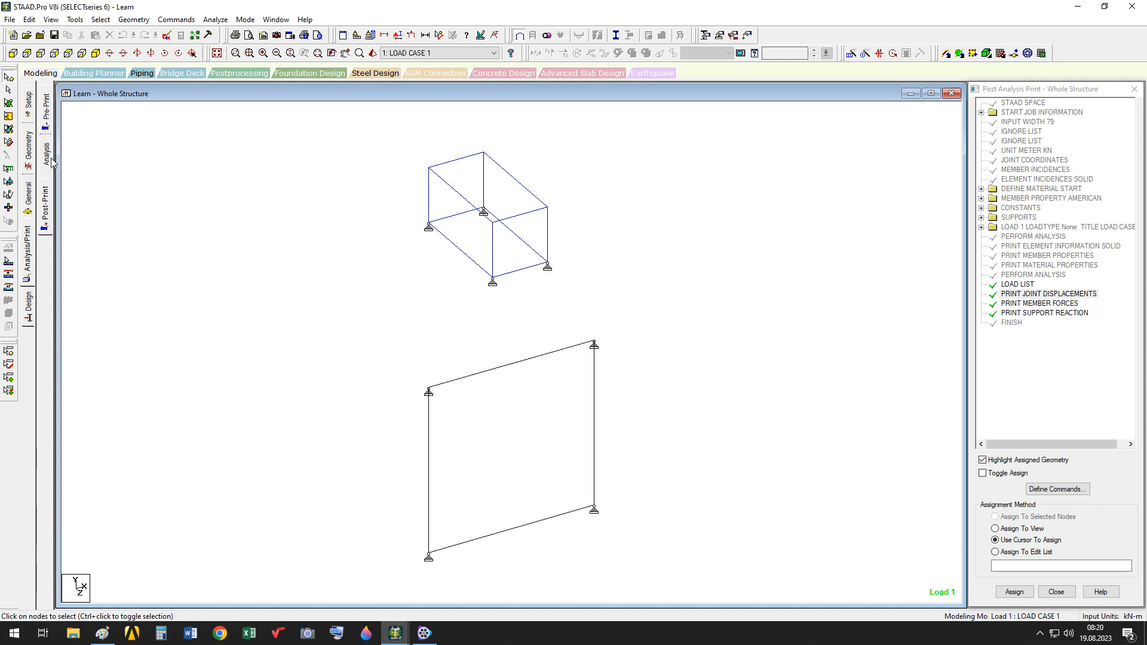
left_click(219, 22)
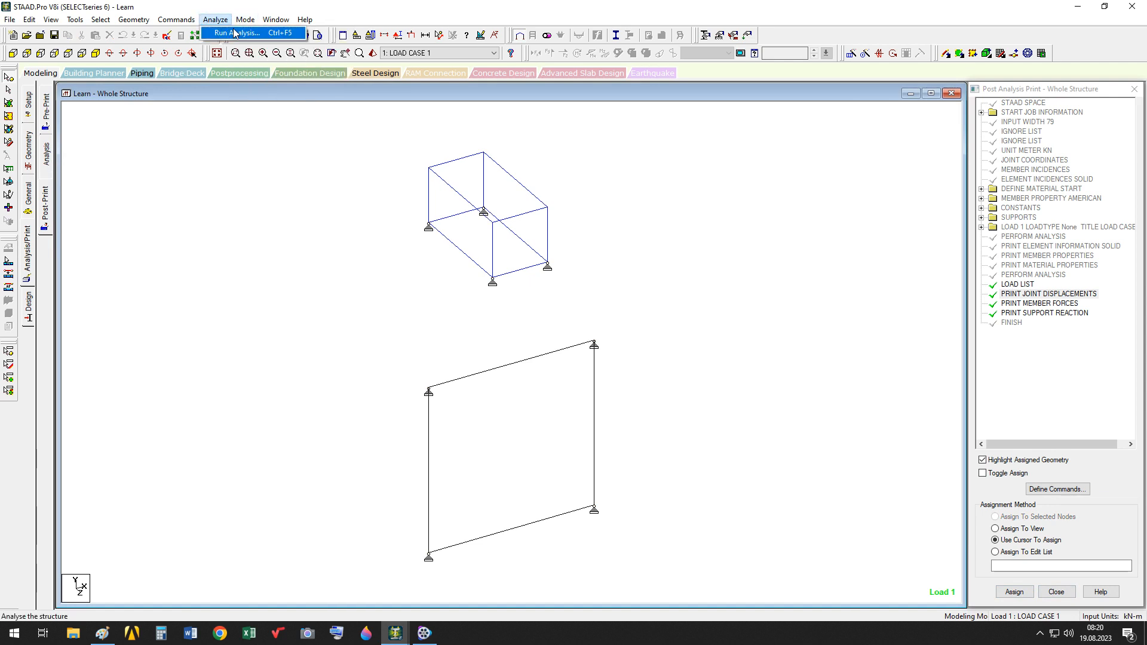
left_click(234, 33)
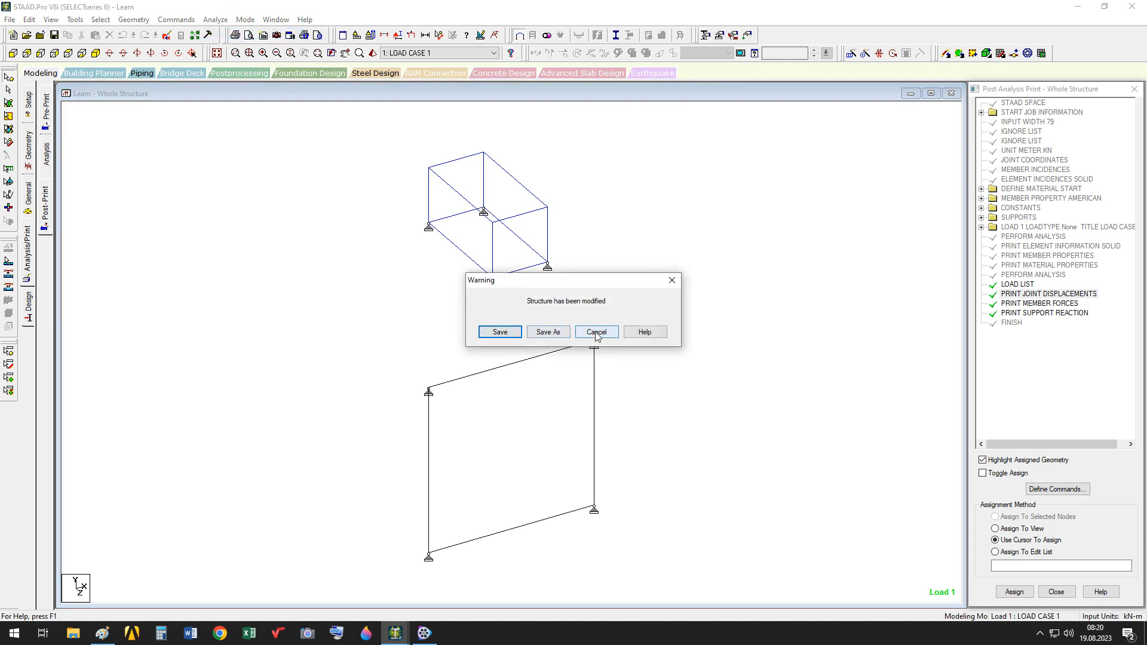
left_click(672, 281)
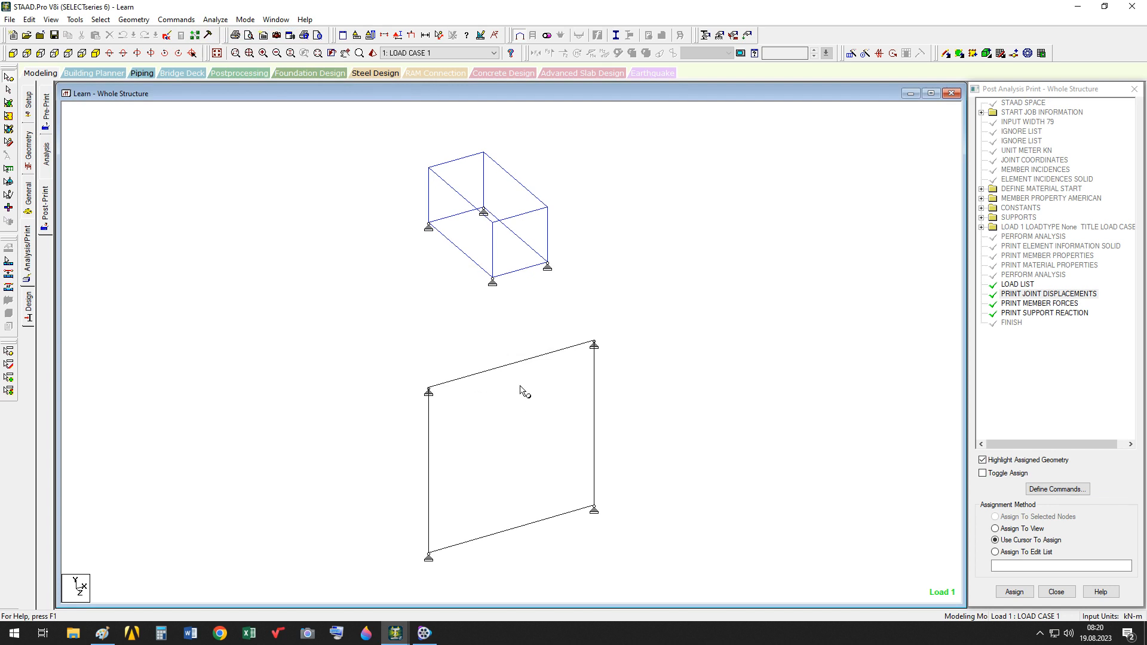
- Check the model for multiple structures, highlighting Structure 1 and Structure 2 in turn, and close the list
left_click(75, 20)
left_click(90, 34)
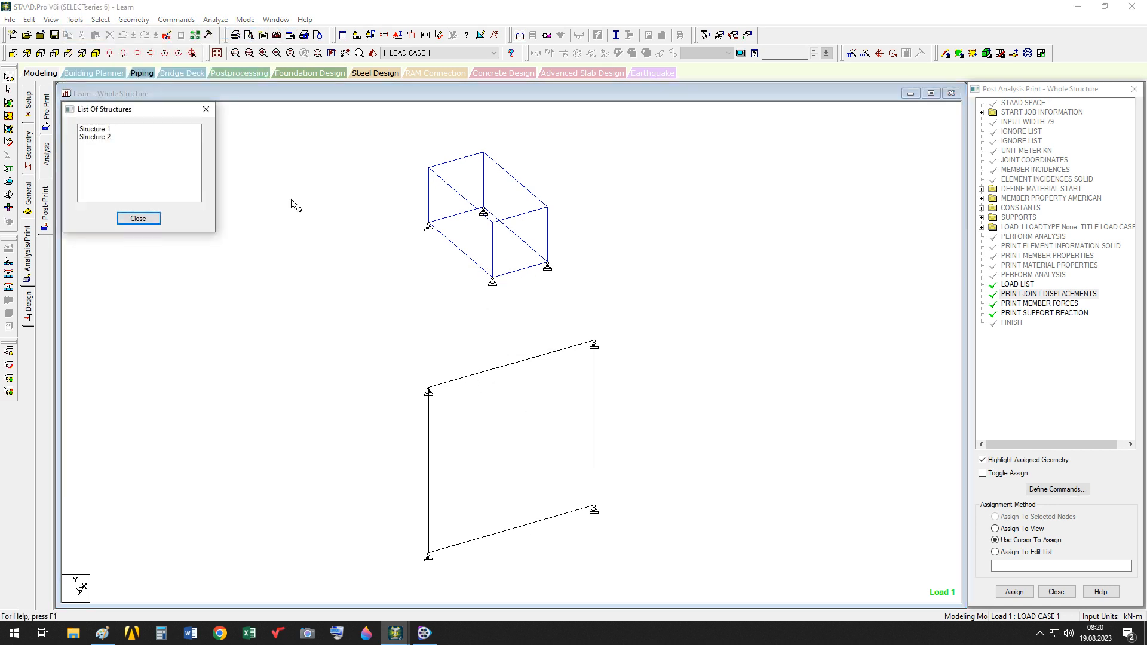
left_click(106, 129)
left_click(107, 138)
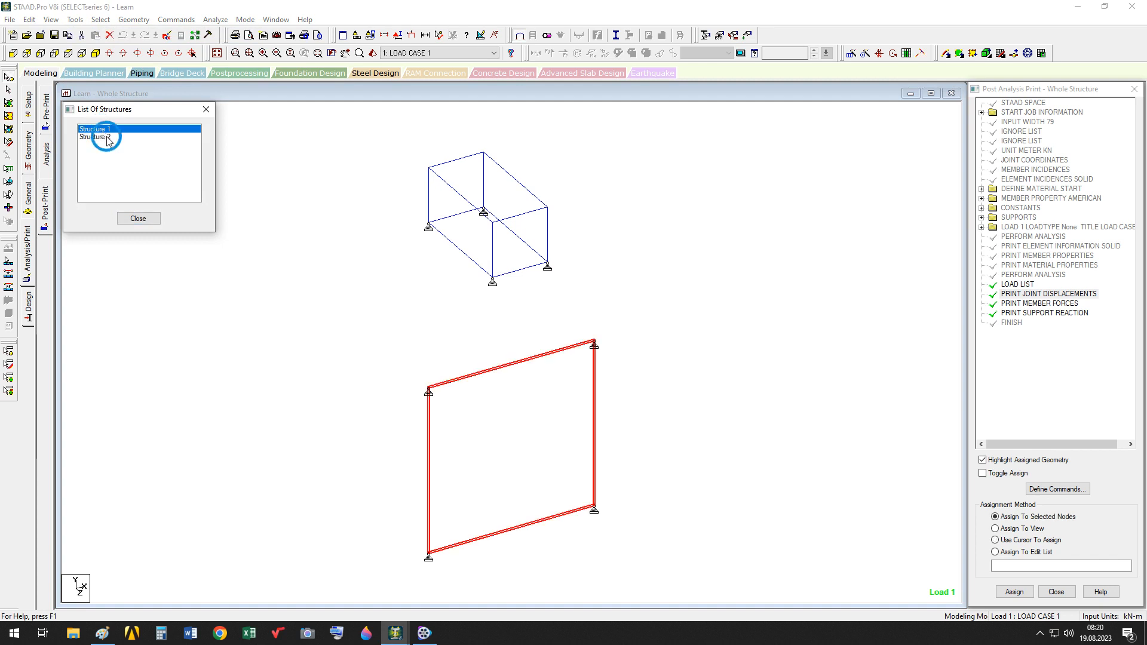
left_click(138, 218)
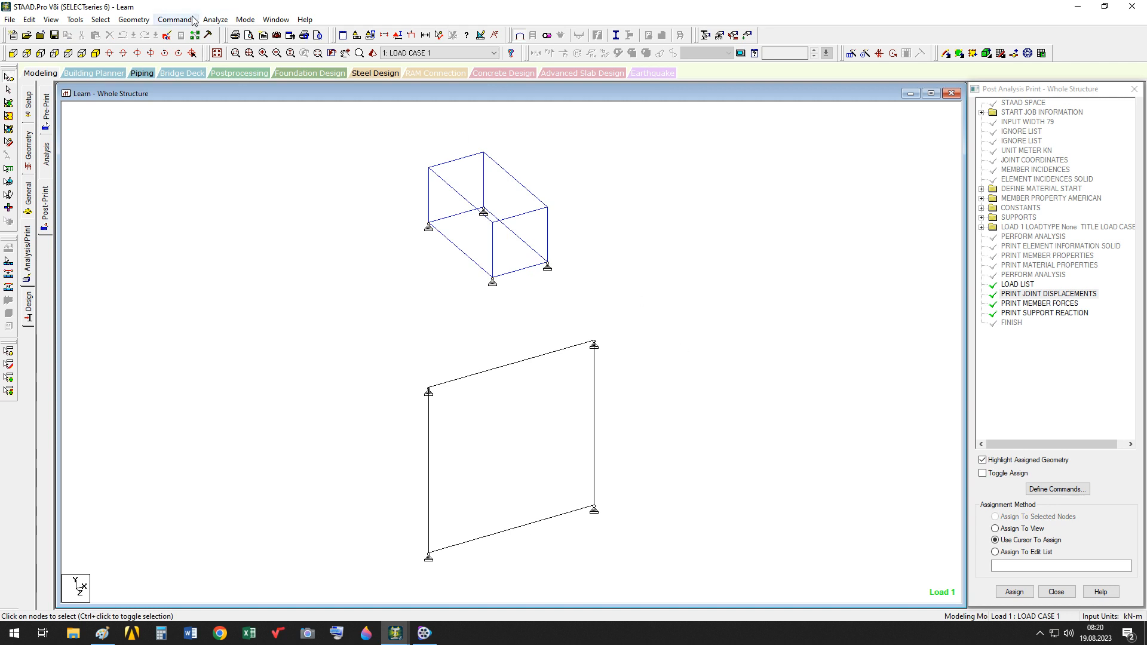
- Save the modified structure, run the analysis and finish with Stay in Modeling Mode
left_click(213, 21)
left_click(222, 34)
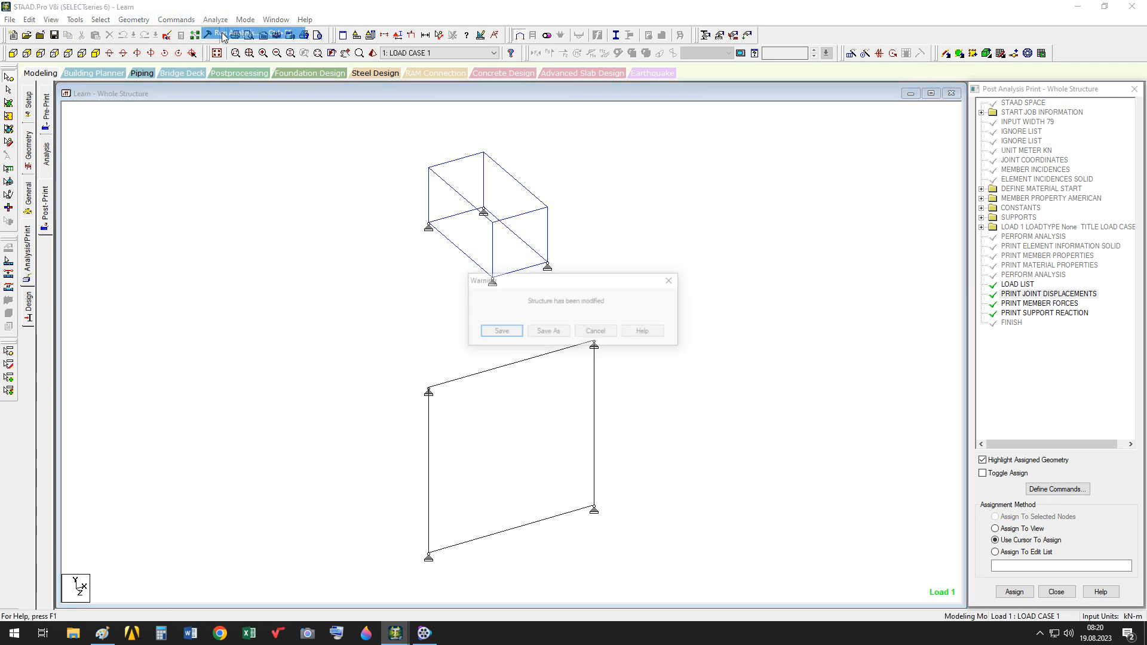
left_click(508, 327)
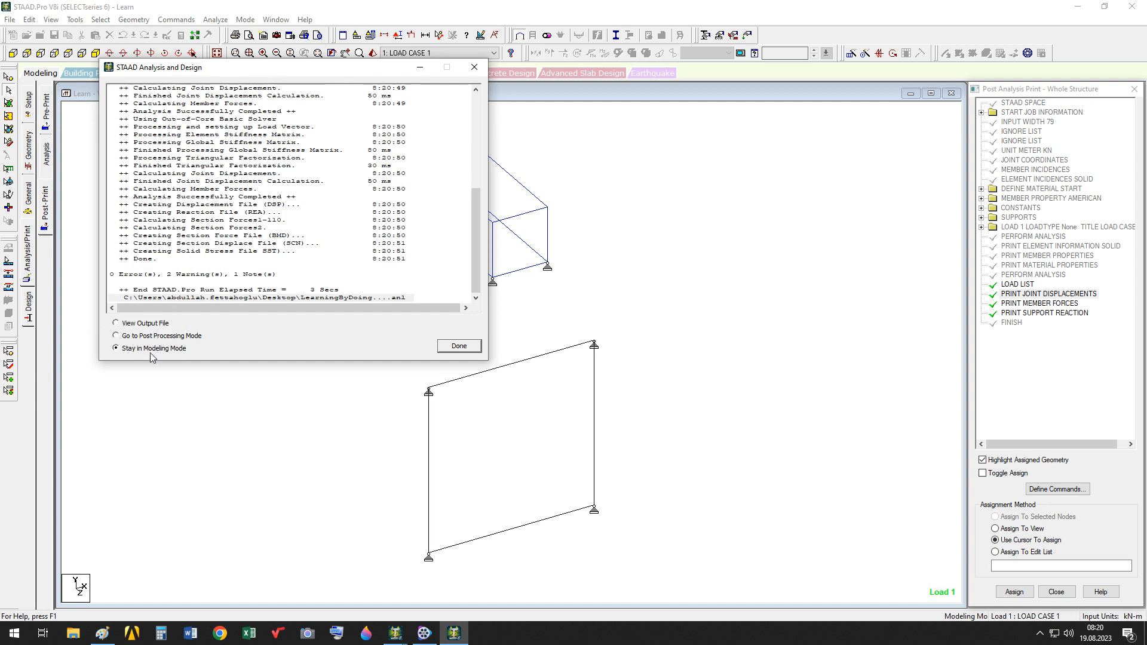
left_click(459, 347)
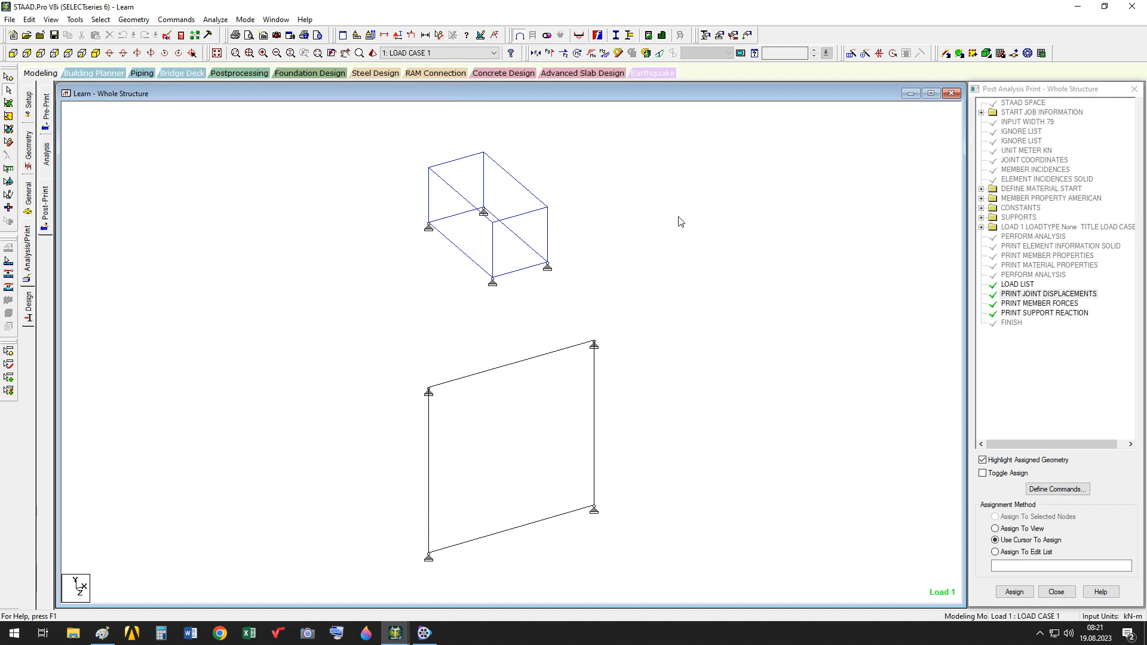
- Show the postprocessing displacement results for LOAD CASE 1 and exaggerate the deflected shape's display scale
left_click(251, 77)
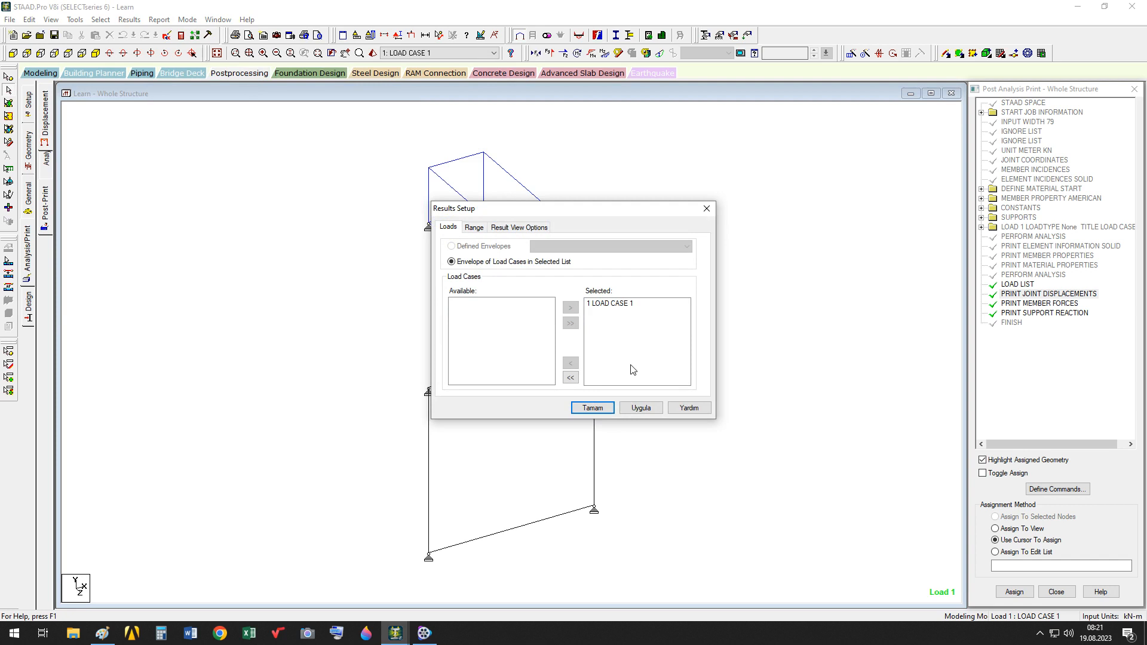
left_click(593, 408)
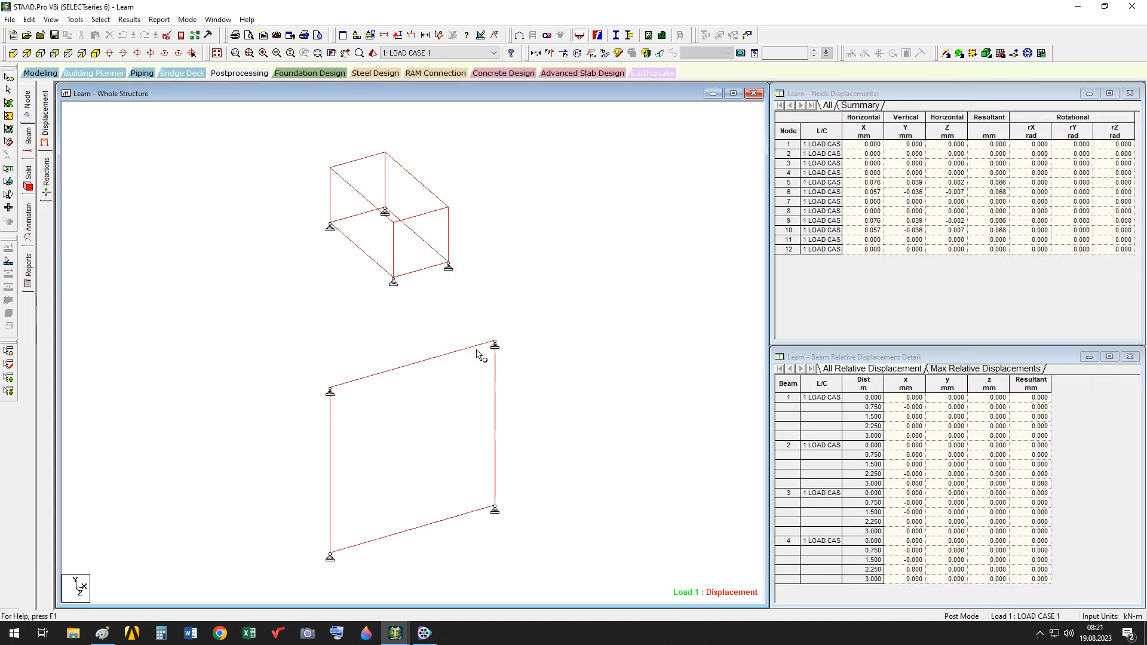
left_click(660, 53)
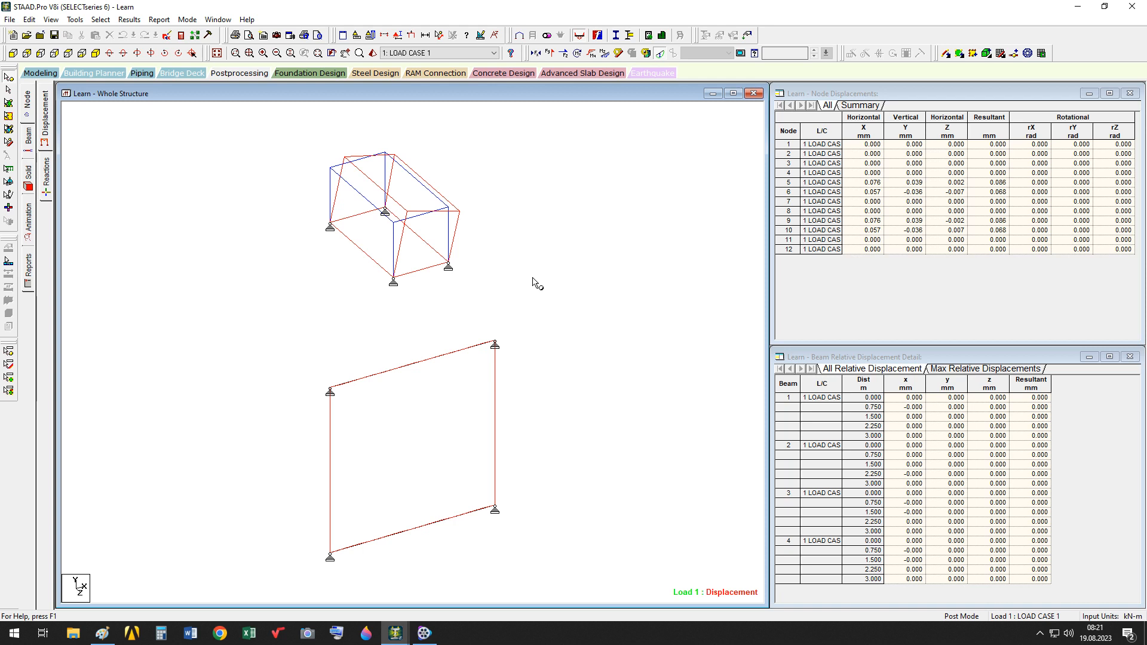
- Return to modeling mode and bring up the material definitions for the whole structure
left_click(47, 76)
left_click(179, 20)
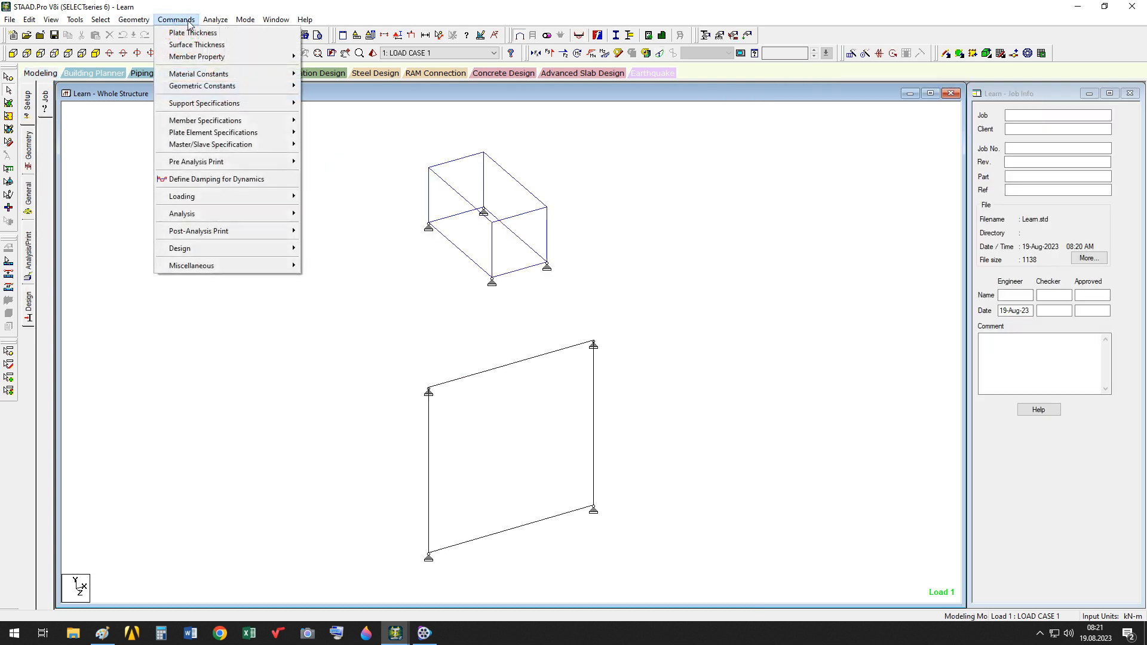
left_click(186, 20)
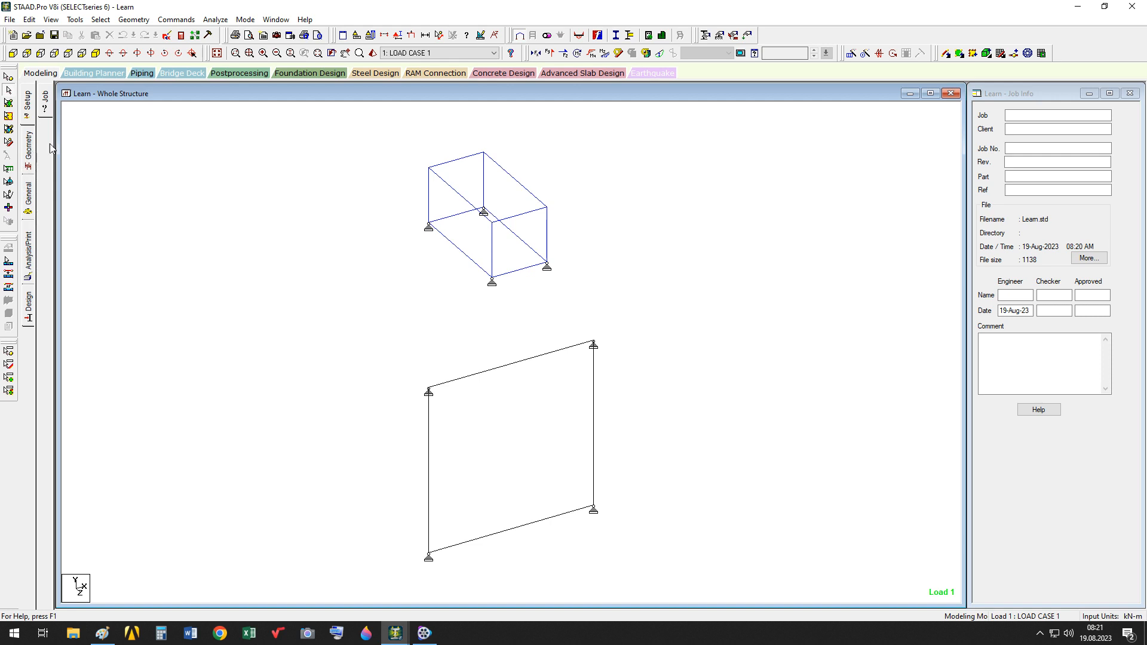
left_click(178, 19)
left_click(179, 21)
left_click(30, 200)
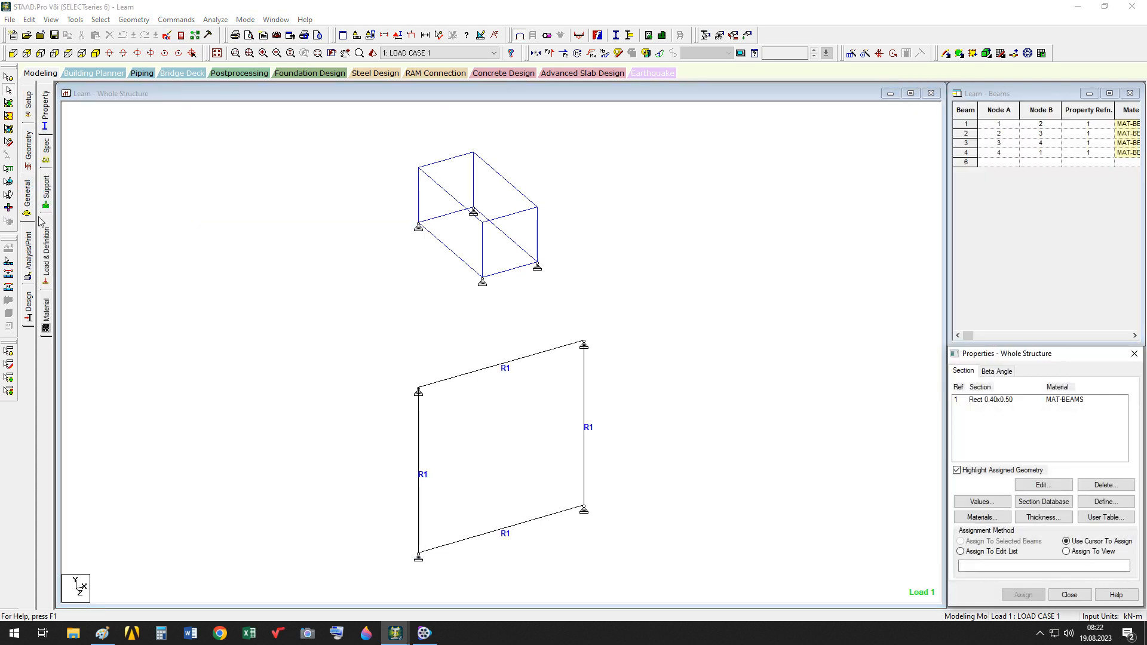
left_click(48, 307)
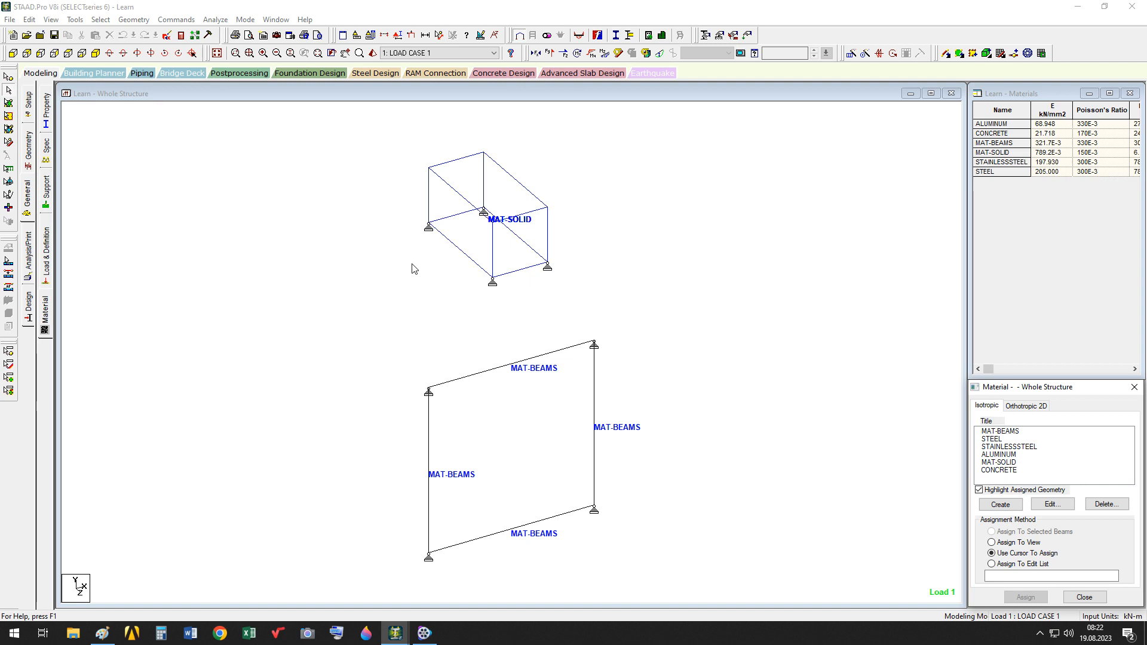
- Highlight the geometry that the MAT-SOLID material is assigned to
left_click(832, 364)
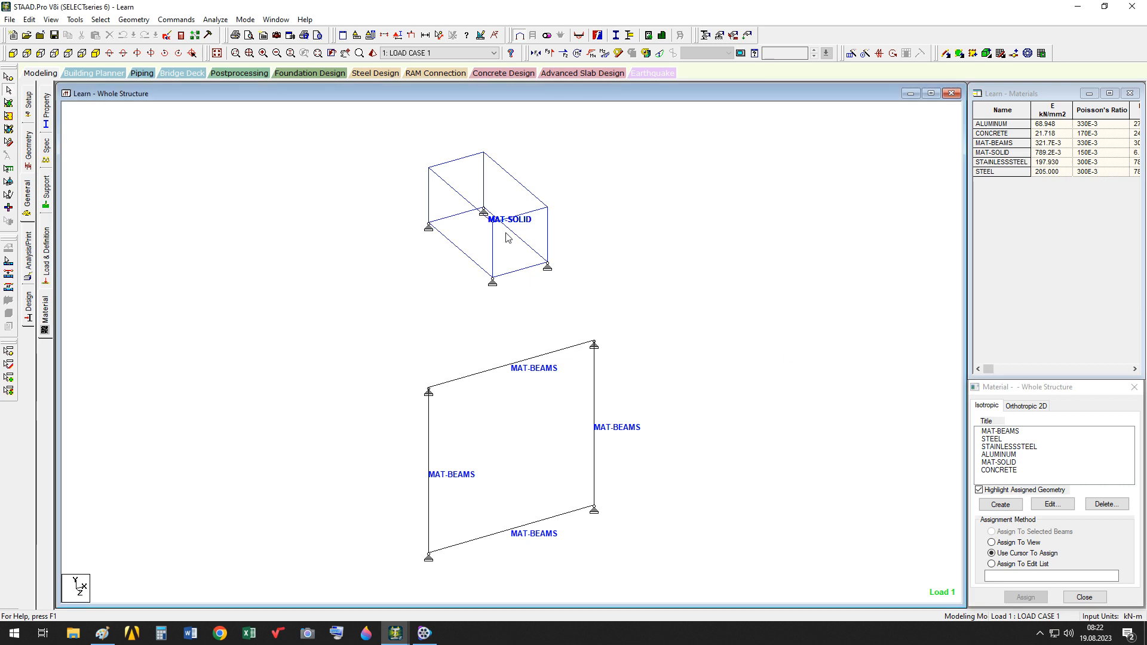
left_click(1005, 464)
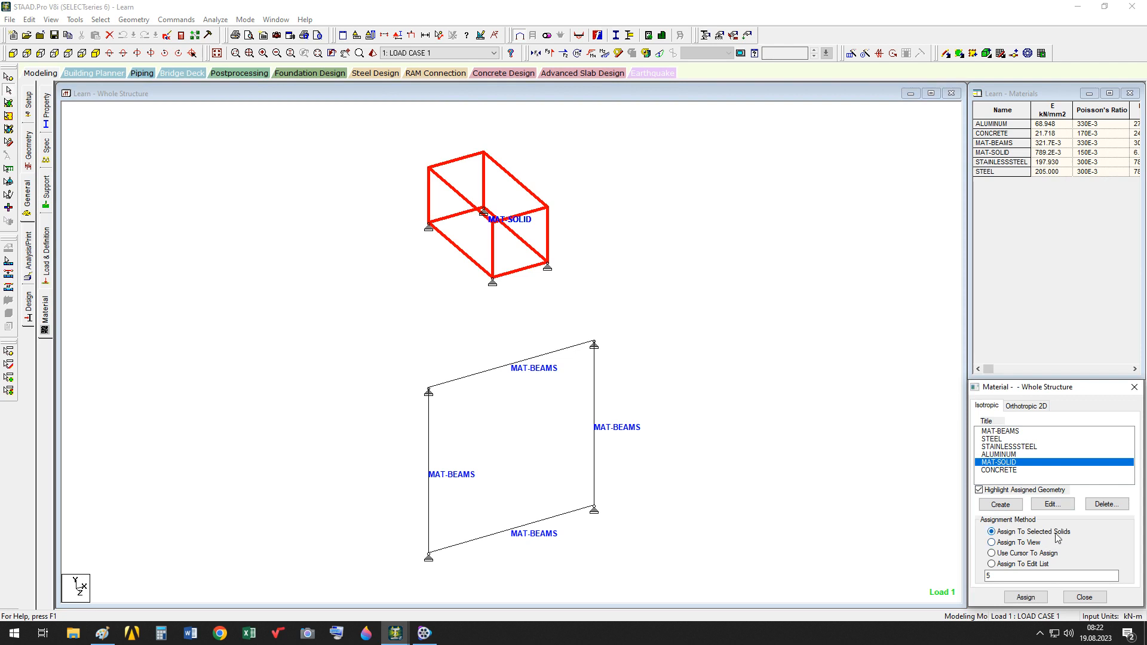
- Assign the STEEL material to the upper solid element and accept deleting the existing result files
left_click(999, 439)
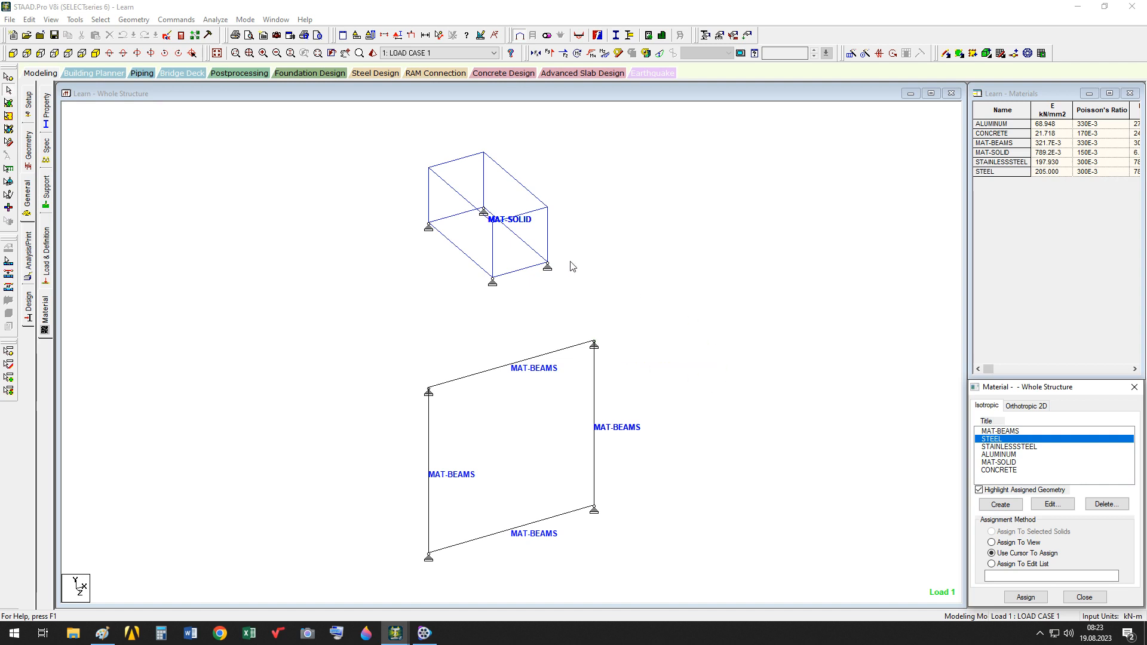
left_click(9, 103)
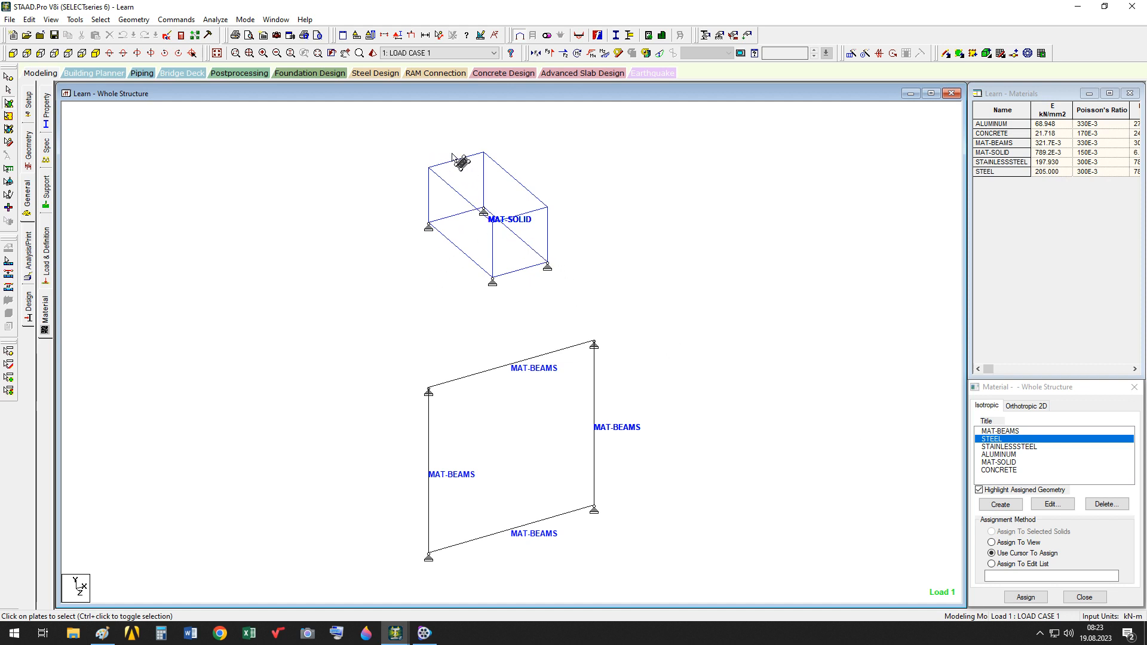
left_click_drag(390, 123, 403, 153)
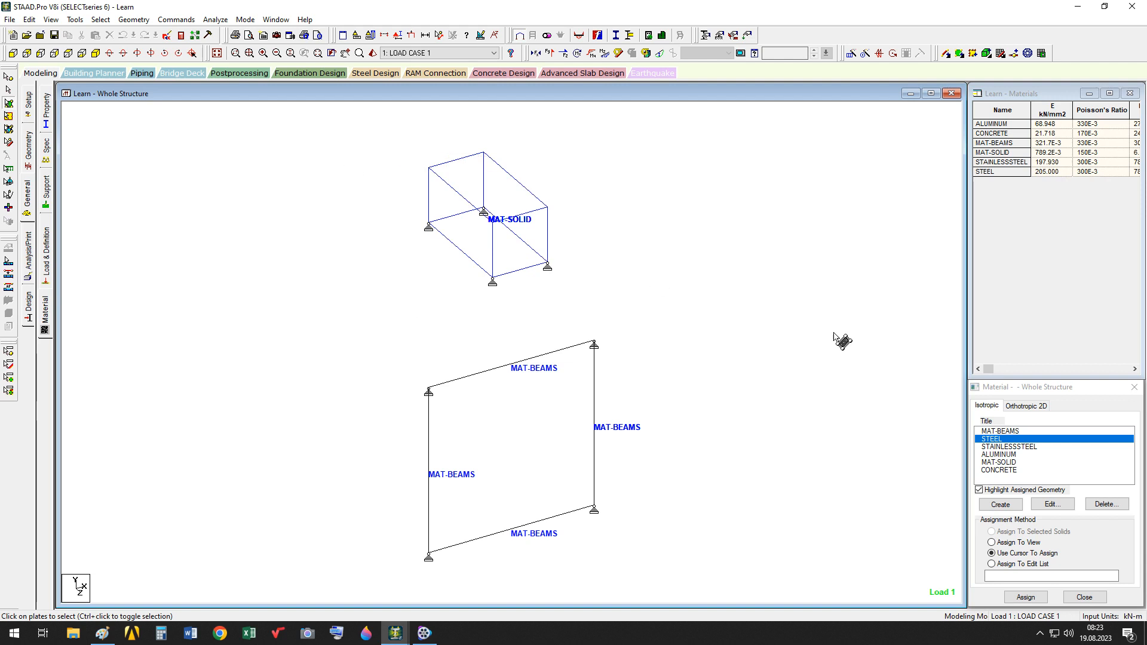
left_click(1025, 597)
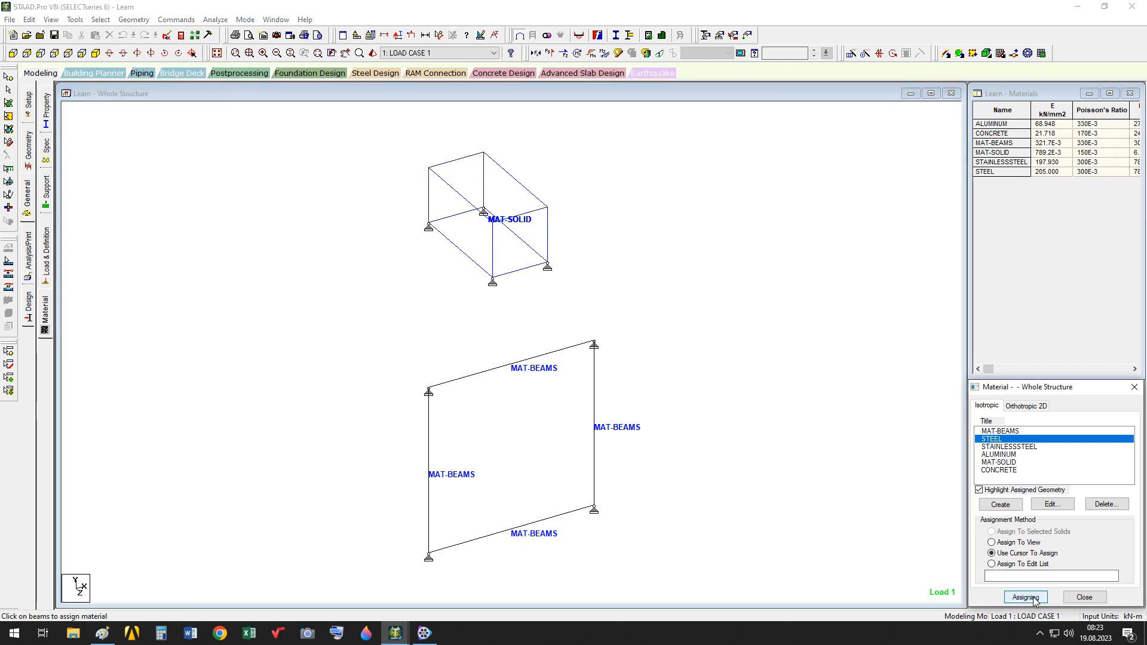
left_click(507, 224)
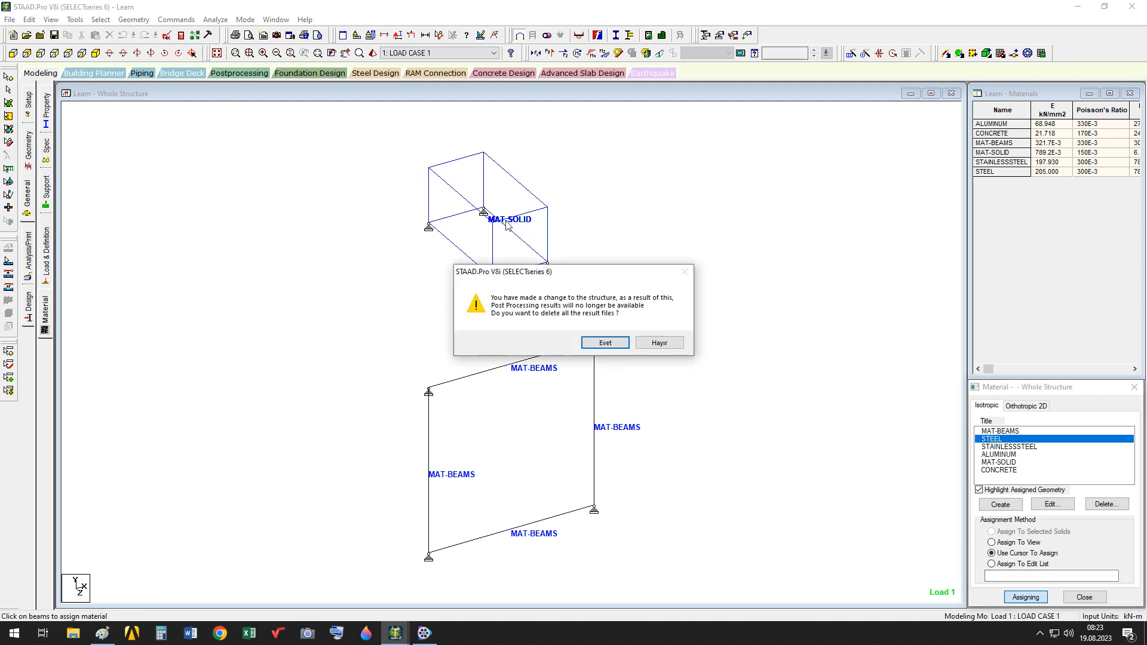
left_click(609, 344)
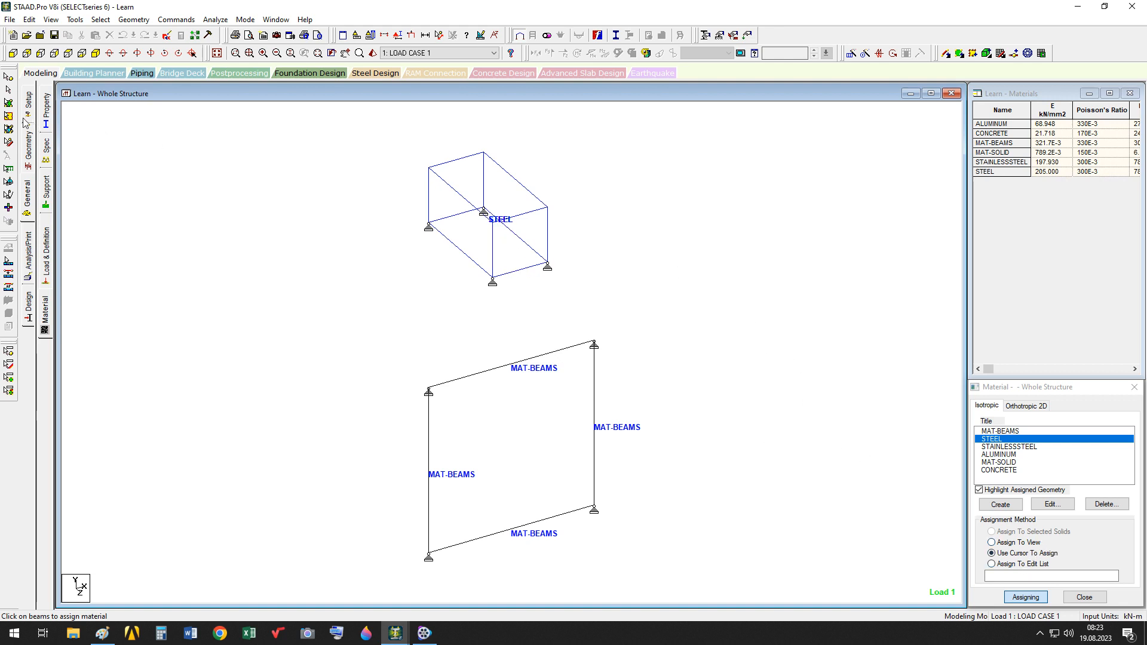
- Reassign the MAT-SOLID material to the upper solid element and end the assignment
left_click(8, 103)
left_click_drag(396, 145, 594, 304)
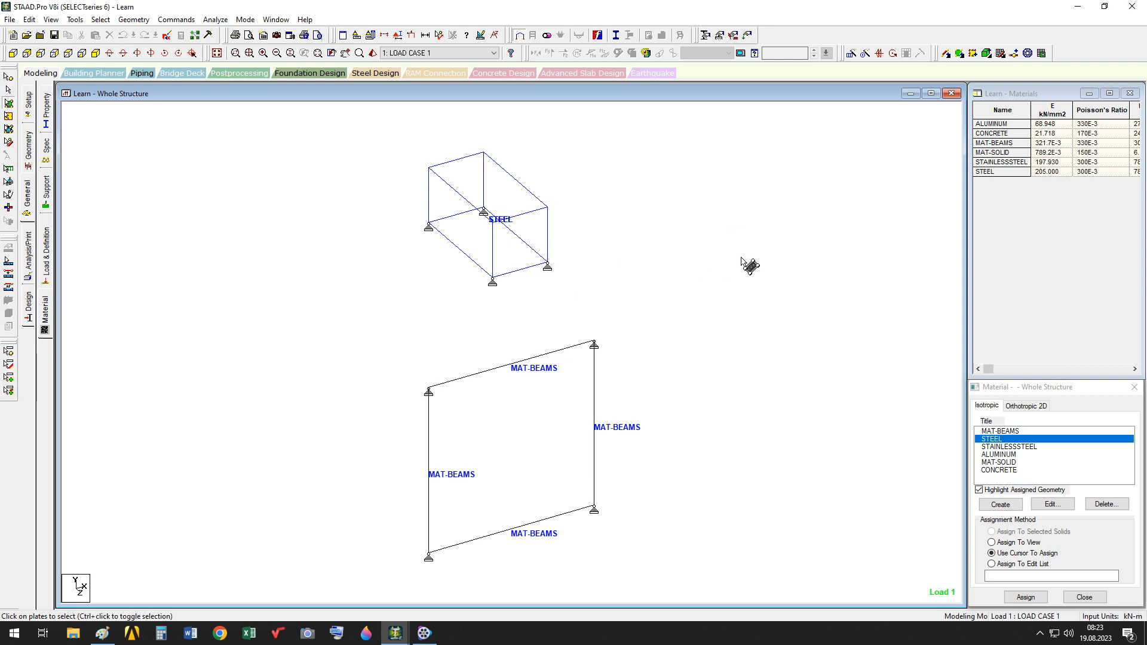
left_click(1012, 464)
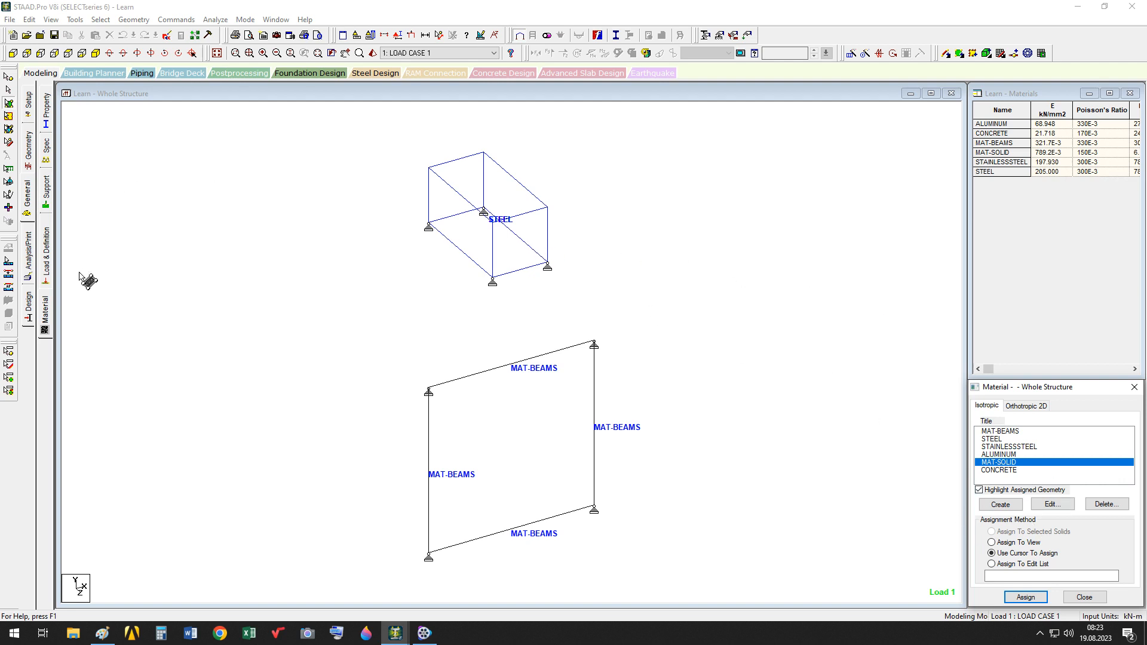
left_click(49, 312)
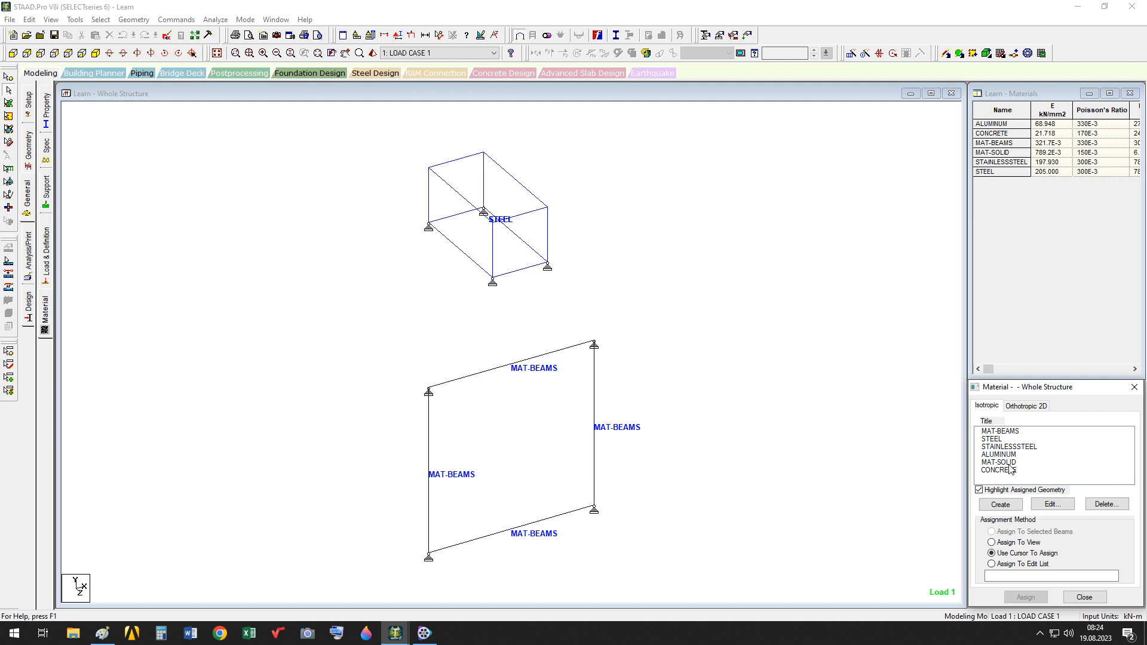
left_click(1008, 463)
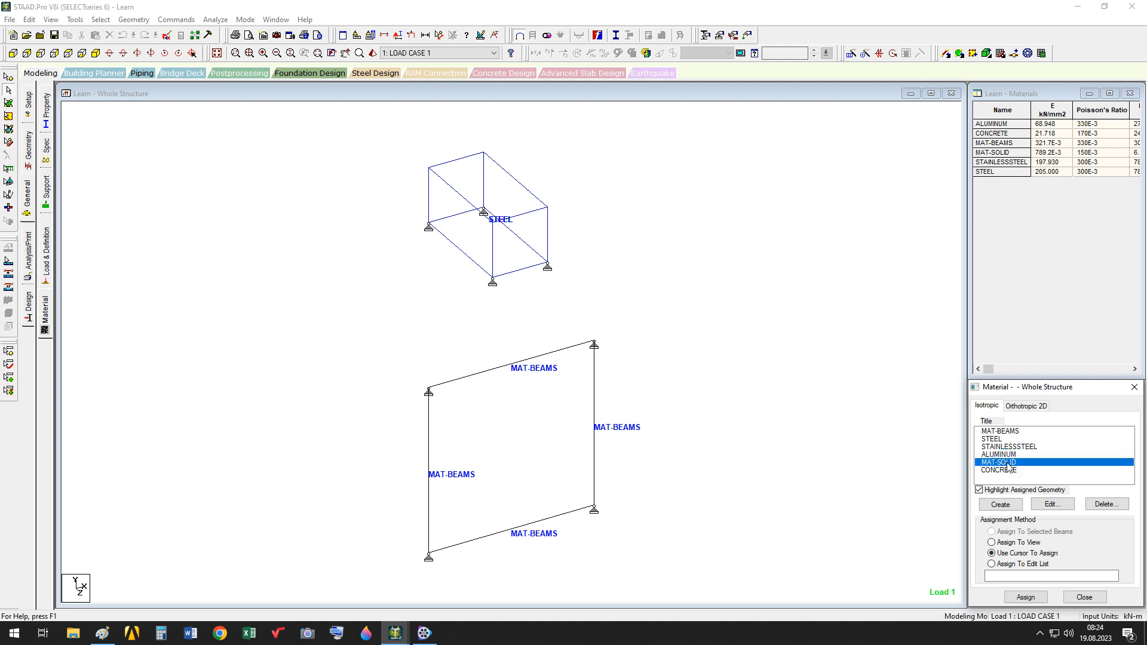
left_click(1026, 597)
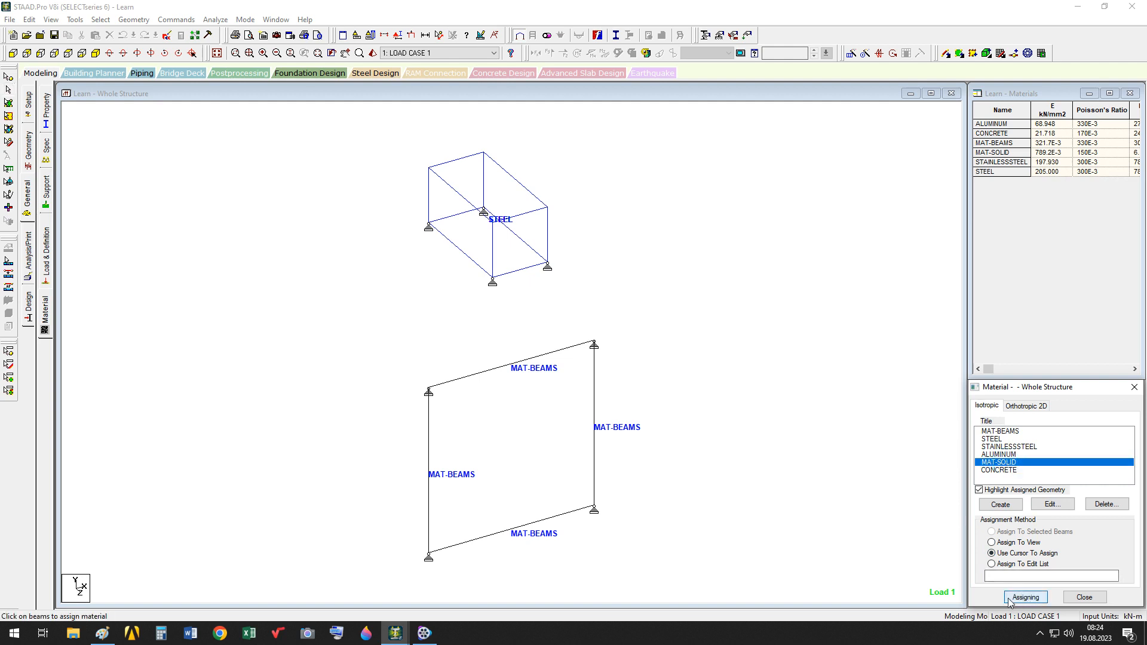
left_click(523, 218)
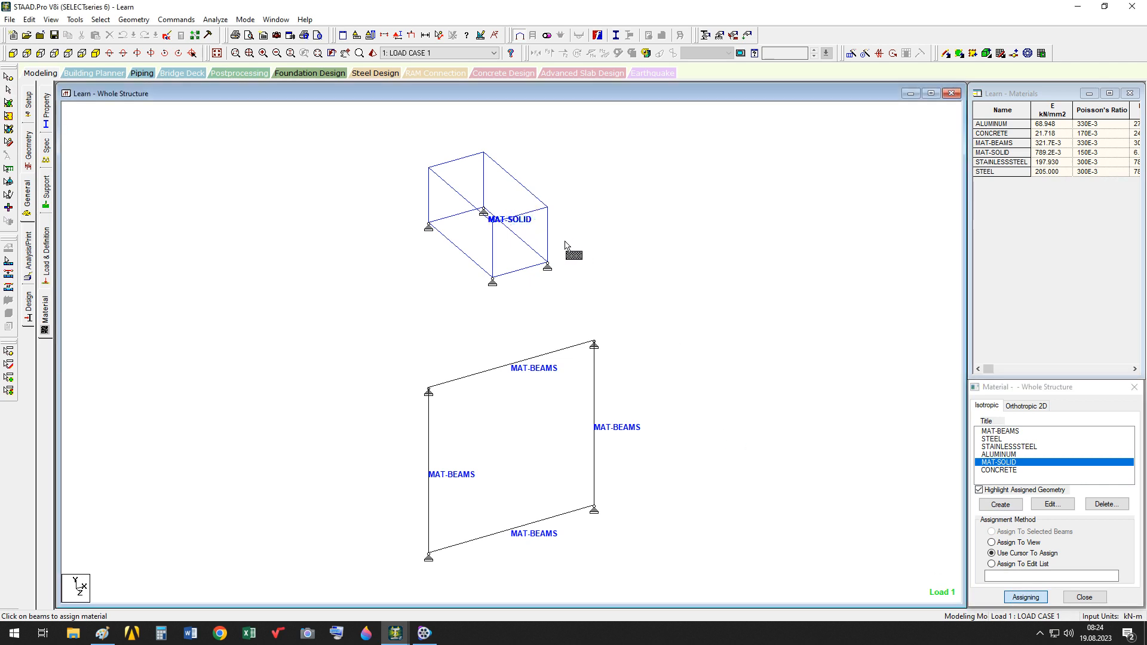
left_click(1026, 597)
- Look over the input fields for a new 2D orthotropic material and leave without adding one
left_click(1032, 408)
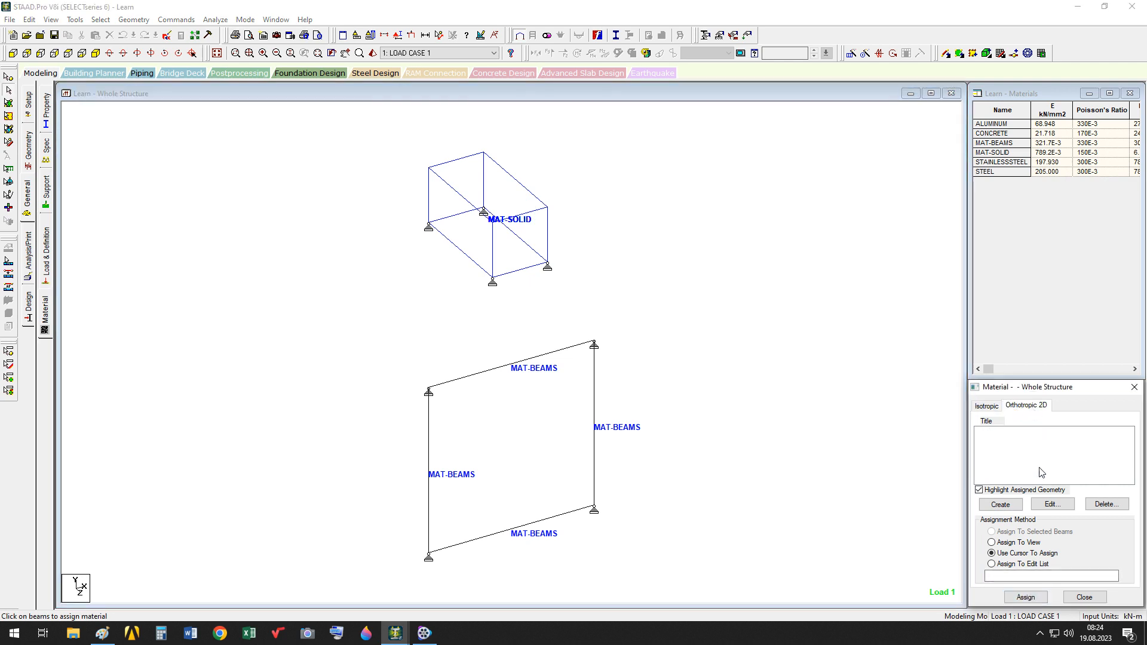
left_click(1001, 505)
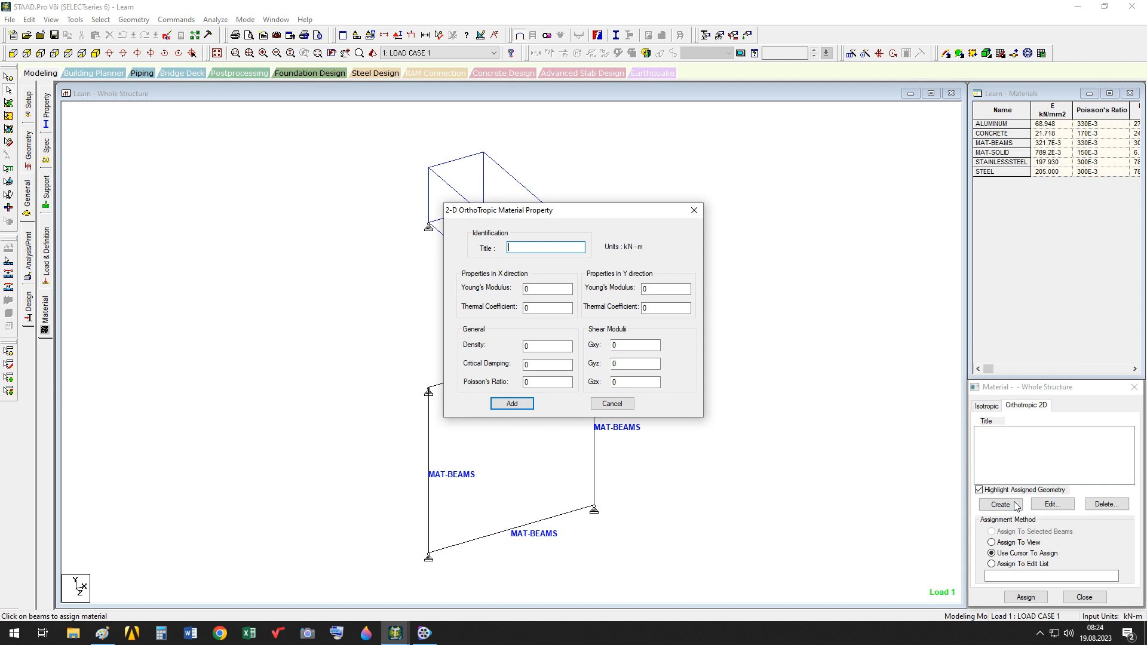
left_click(612, 404)
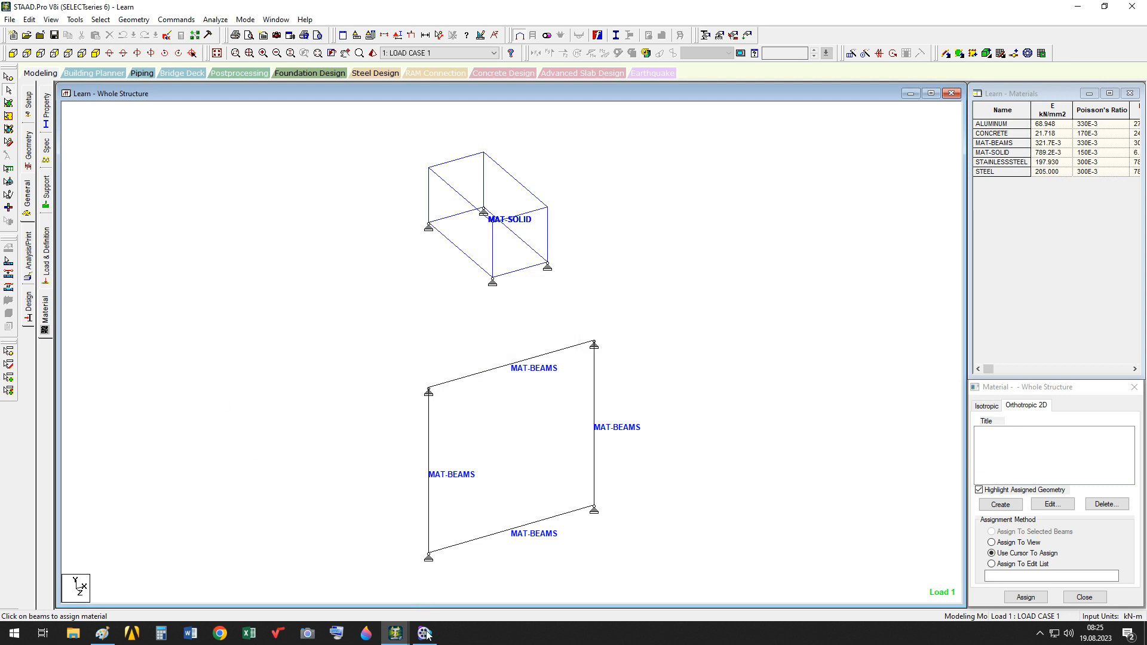
mouse_move(424, 637)
left_click(425, 632)
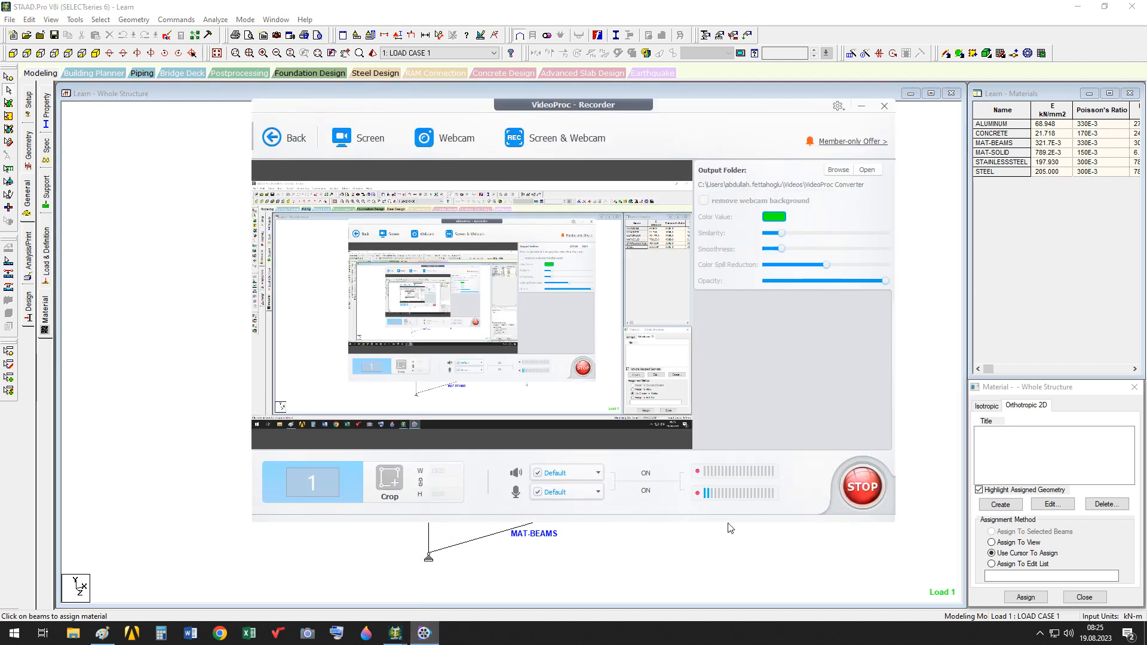
left_click(173, 255)
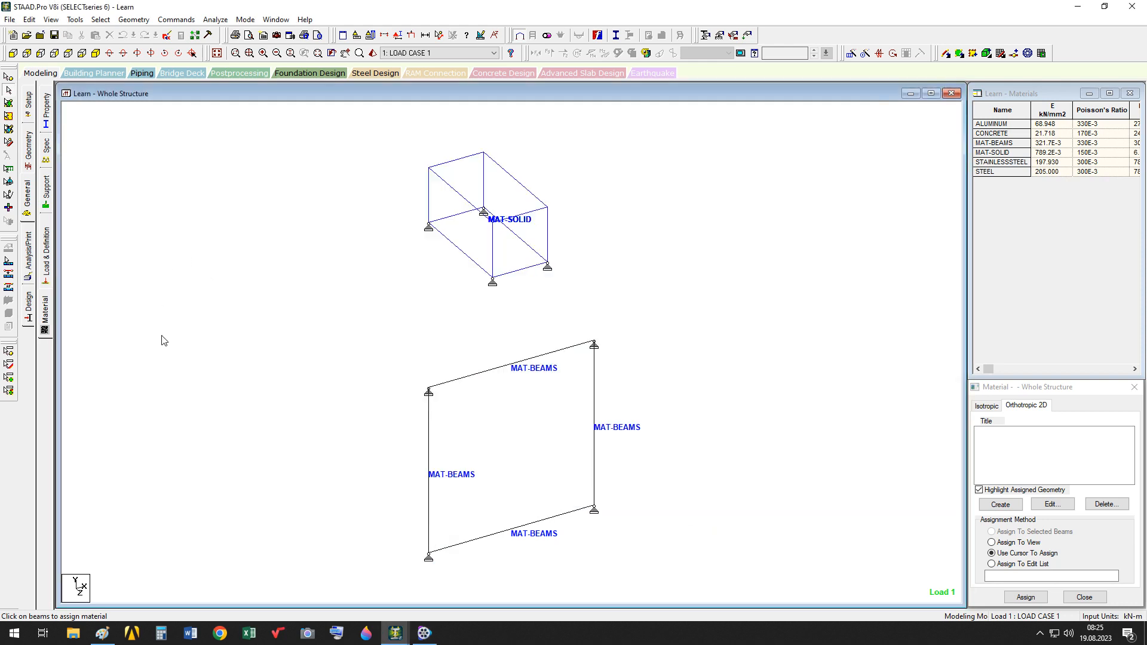
left_click(181, 22)
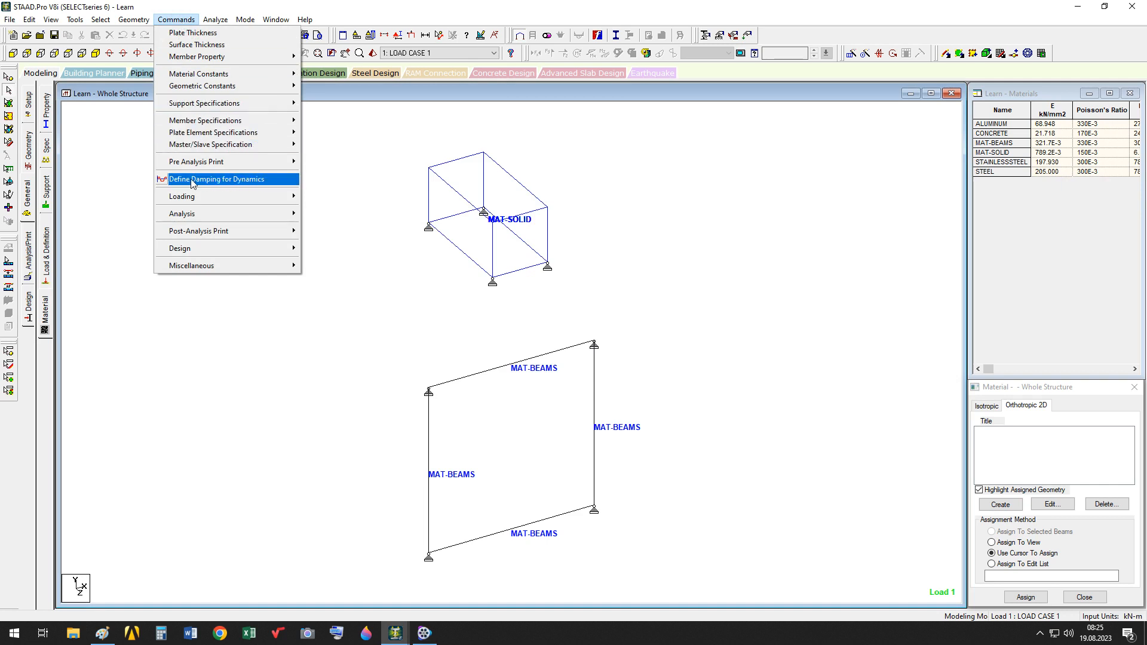
mouse_move(232, 266)
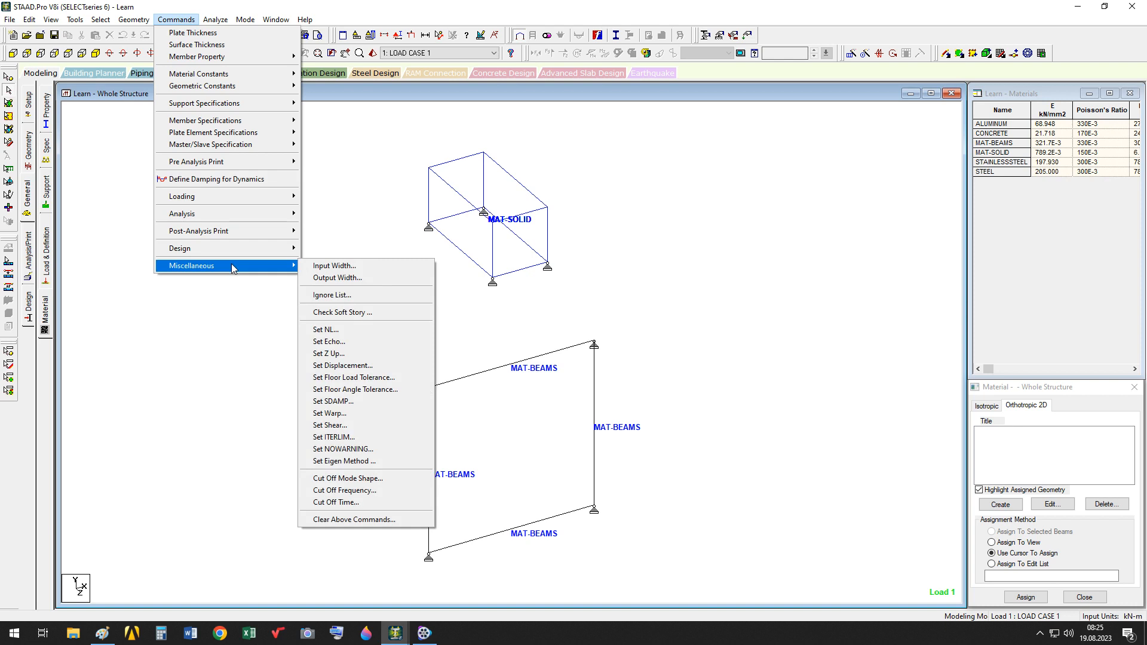
left_click(210, 320)
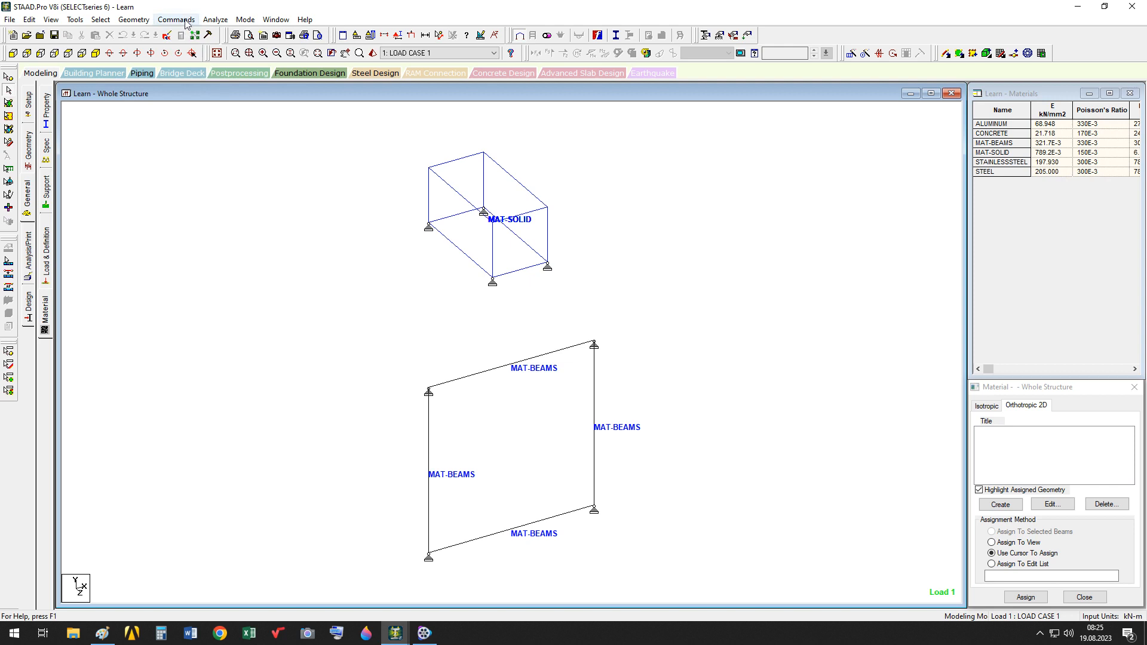
- Review the model's job information, geometry tables, section properties and analysis command list without adding an analysis command
left_click(41, 76)
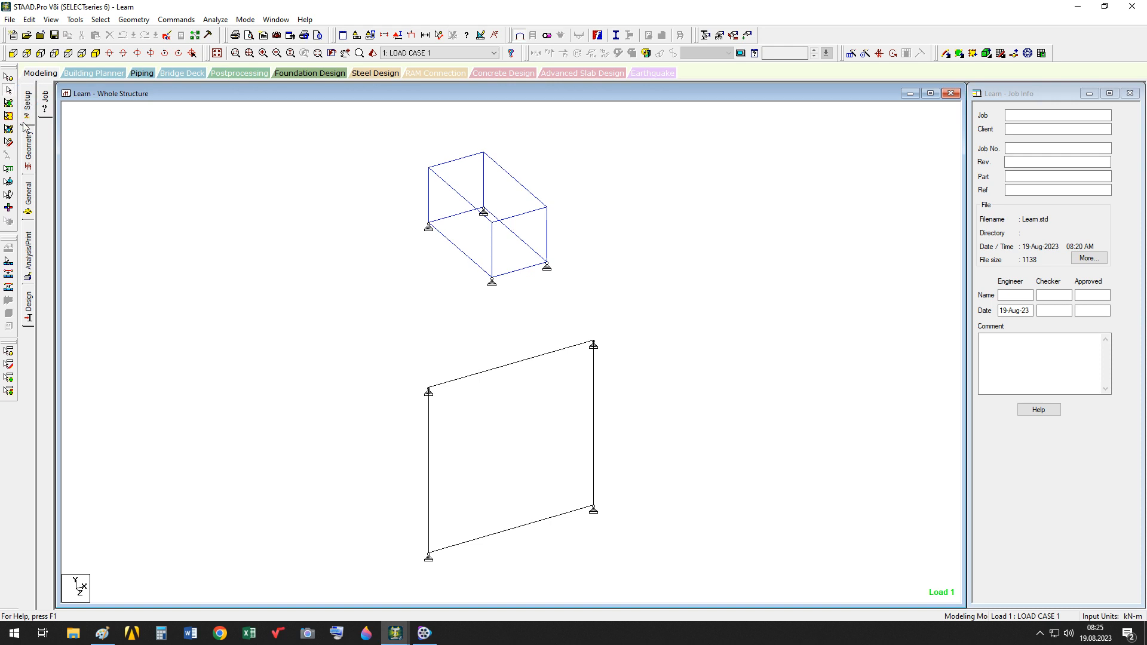
left_click(27, 145)
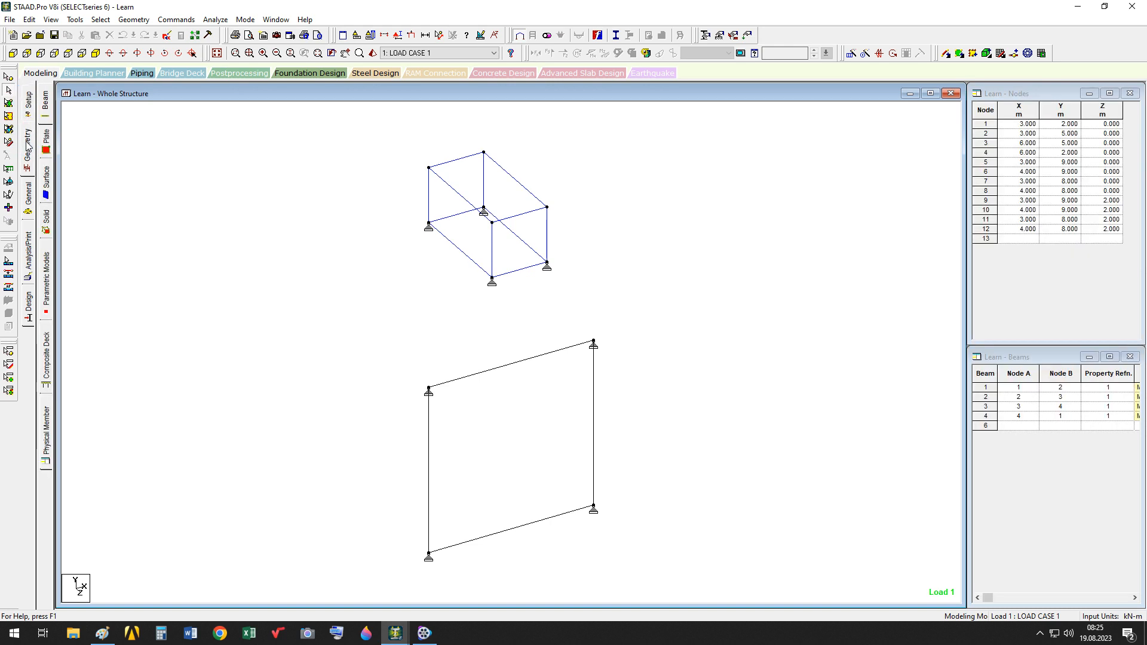
left_click(28, 200)
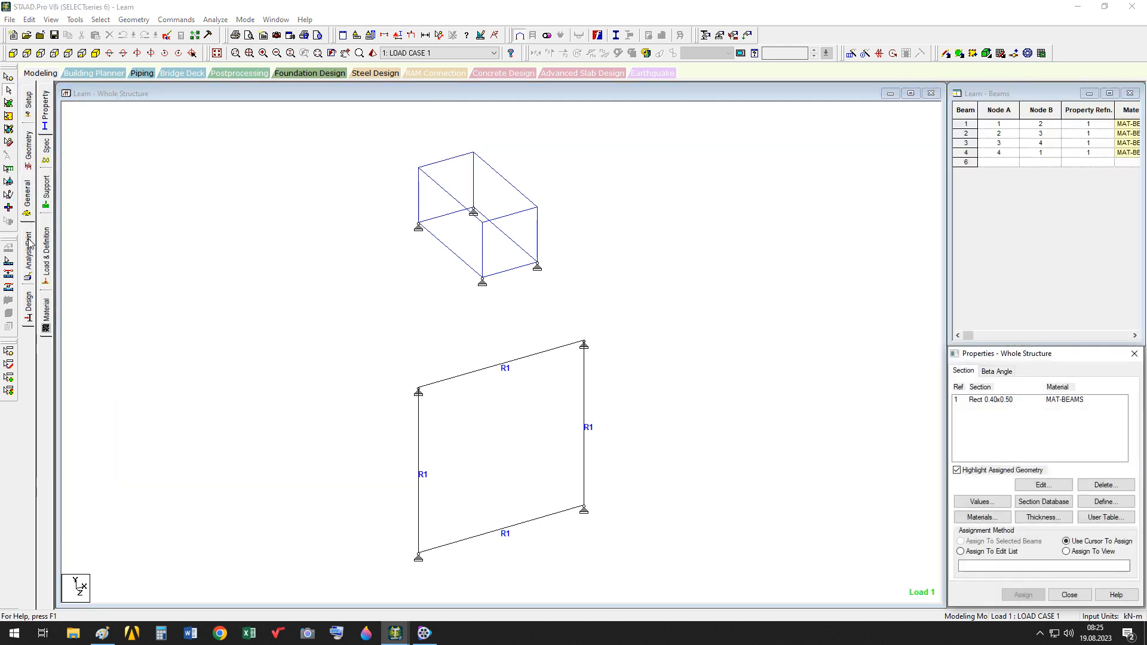
left_click(28, 248)
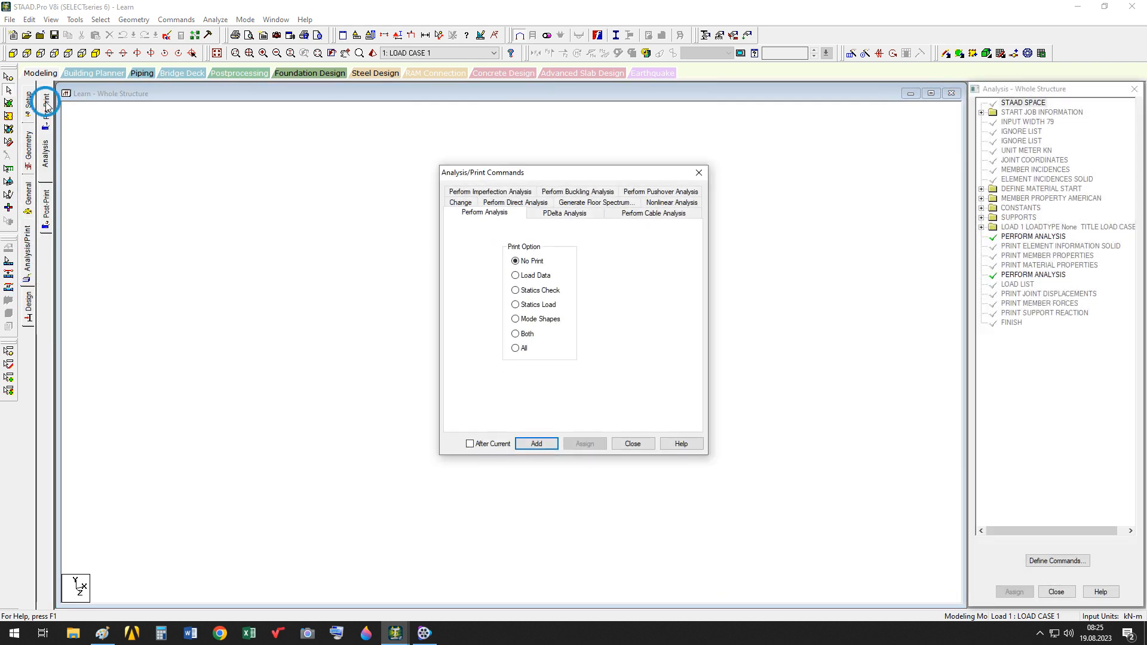
left_click(631, 444)
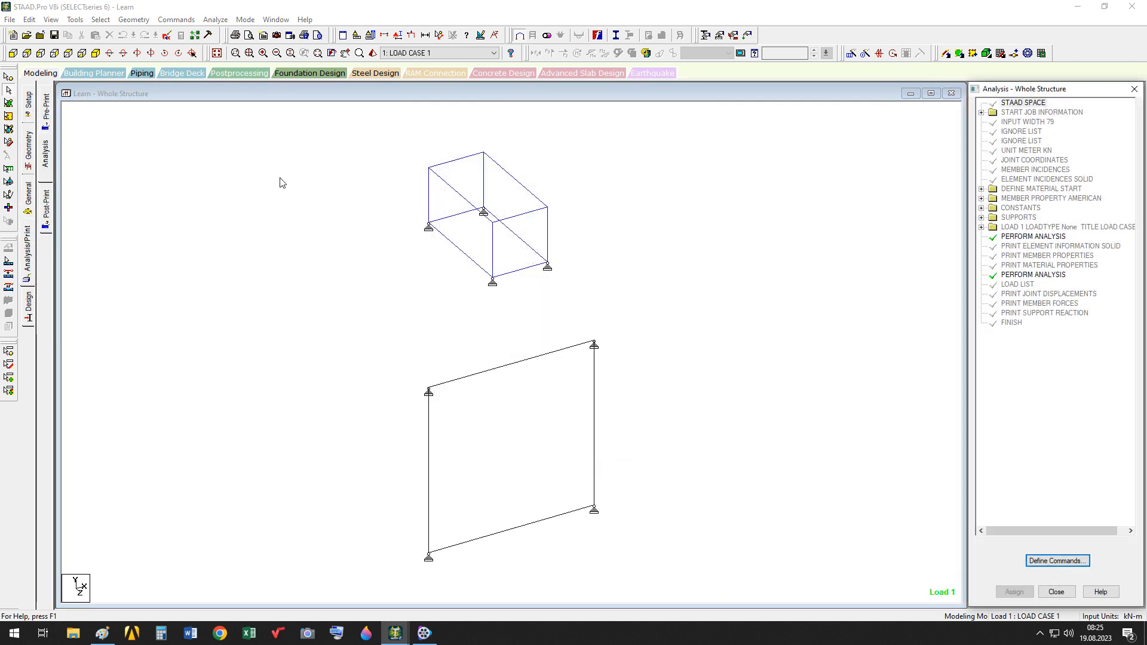